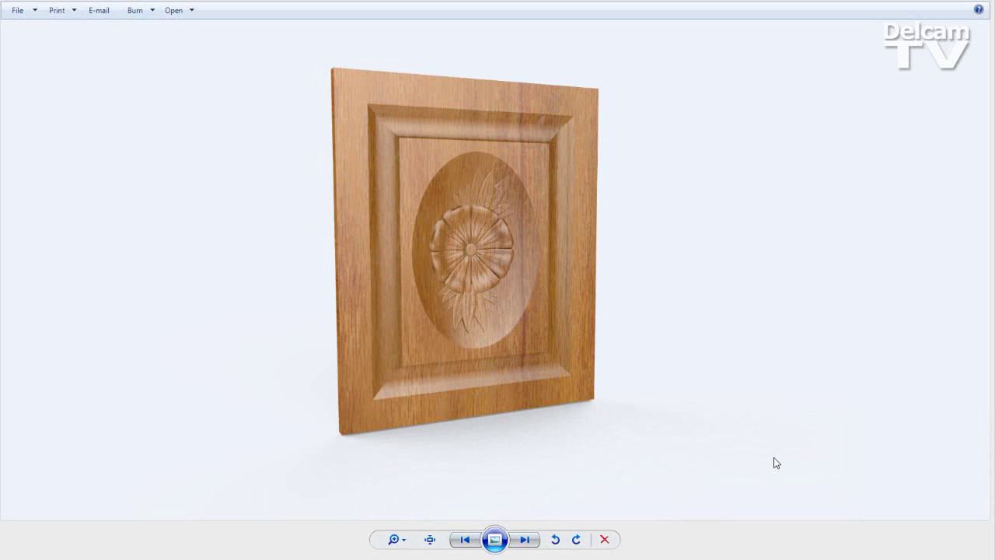
# Step: View the rendered images of the carved wooden door and the two-door cabinet
pyautogui.click(525, 539)
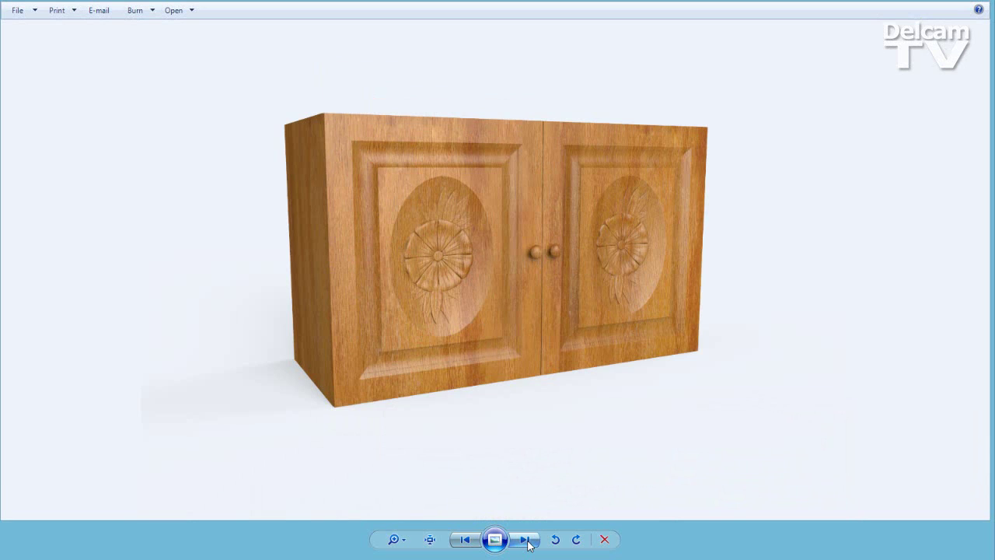
pyautogui.click(525, 540)
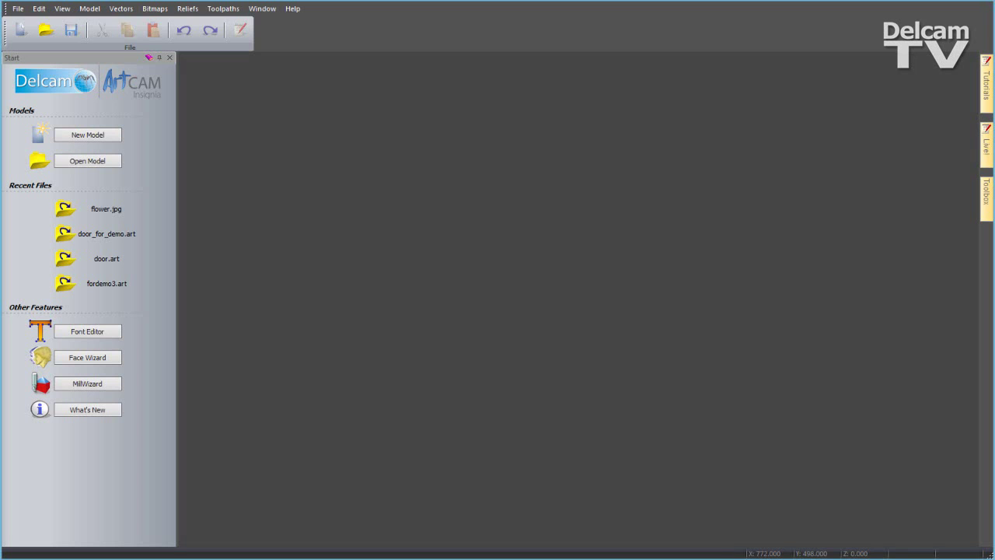
# Step: Load flower.jpg from the AWFS_cabinet_door folder into ArtCAM as a 1200 by 900 mm model with a centred origin, and fade the image
pyautogui.hotkey('alt', 'Tab')
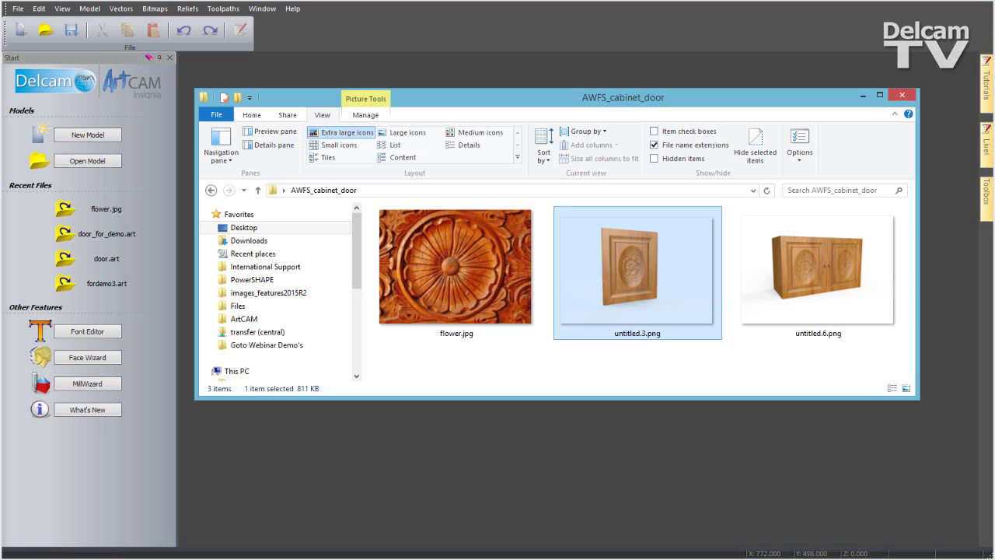
pyautogui.moveTo(461, 287); pyautogui.dragTo(451, 497)
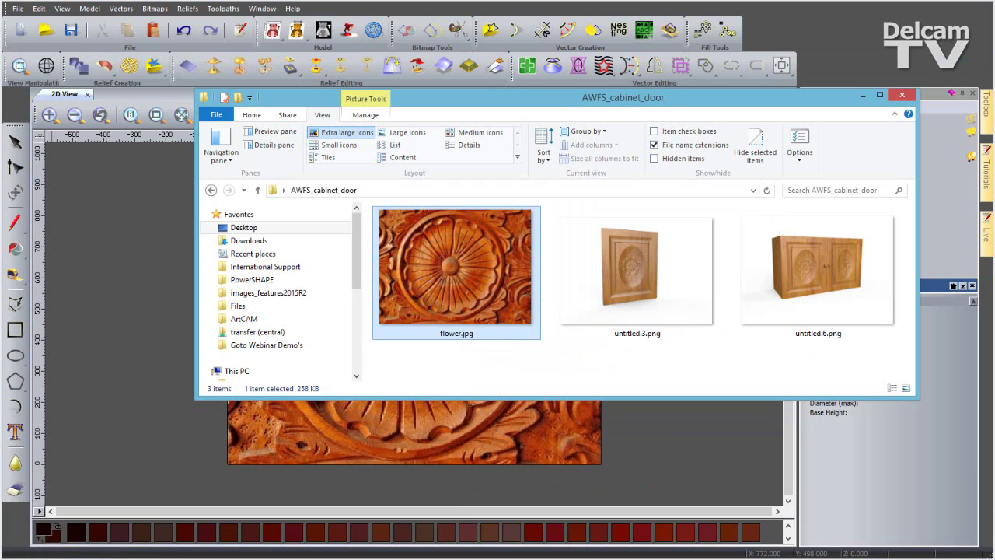
pyautogui.click(860, 96)
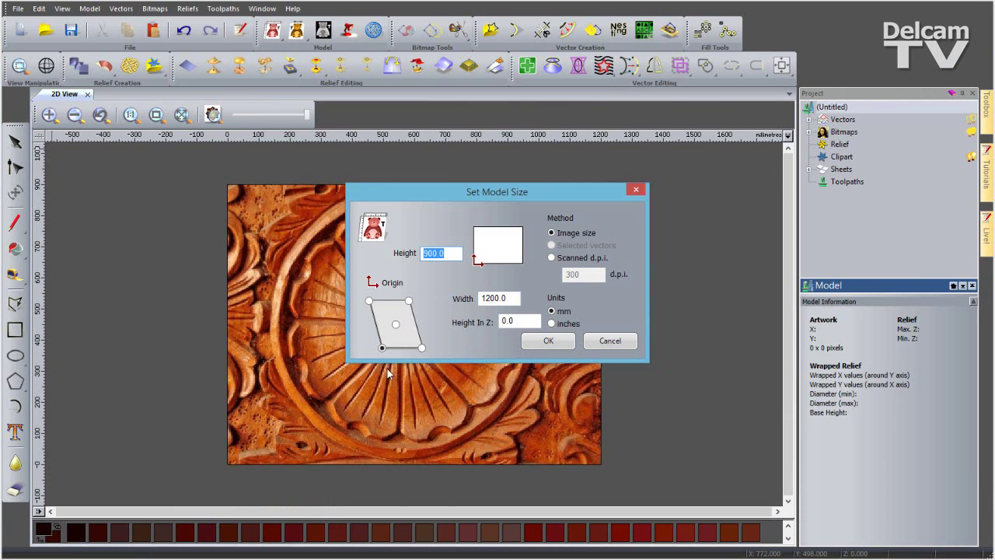
pyautogui.click(396, 325)
pyautogui.click(547, 341)
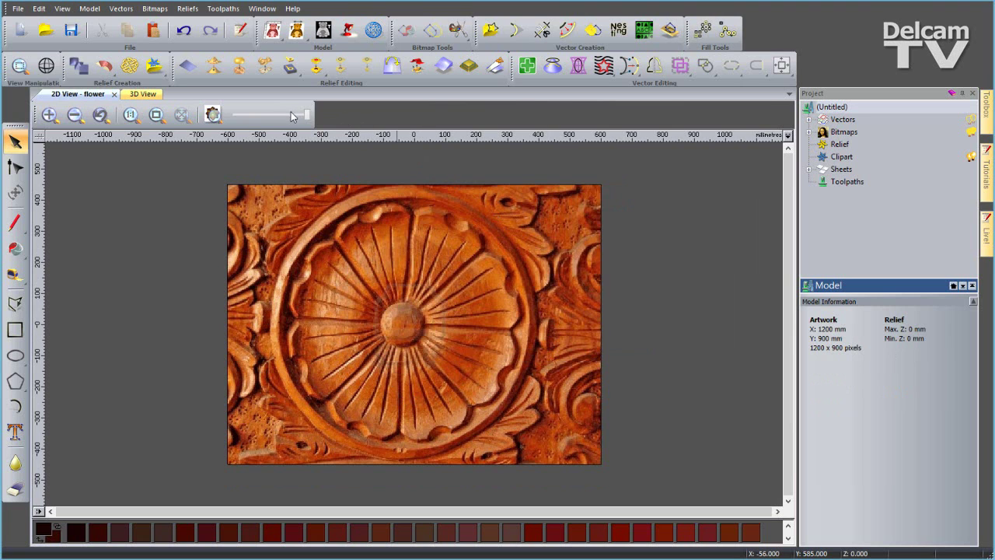
pyautogui.moveTo(304, 118); pyautogui.dragTo(256, 122)
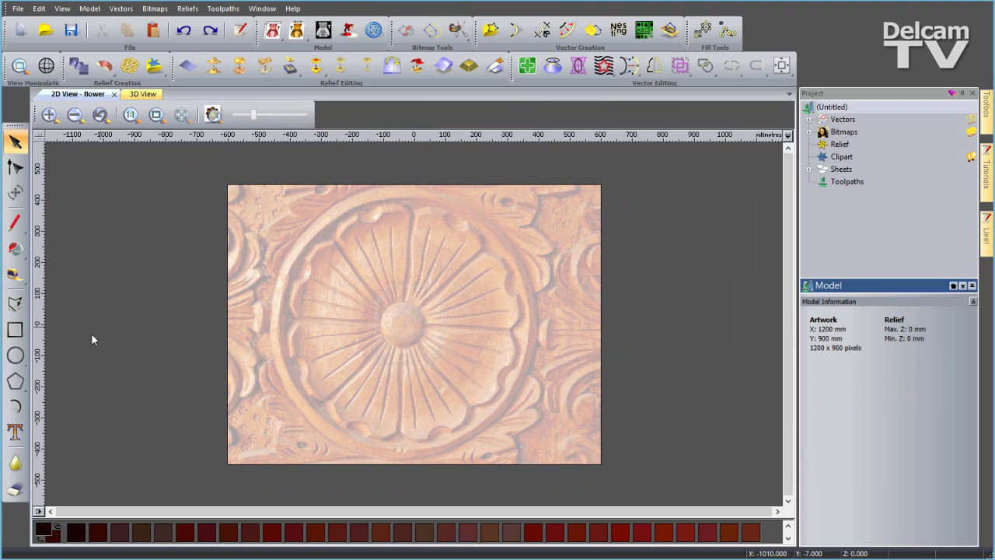
# Step: Draw a circle of about 73 mm radius around the flower's central button and insert a Y guideline through its centre
pyautogui.click(15, 354)
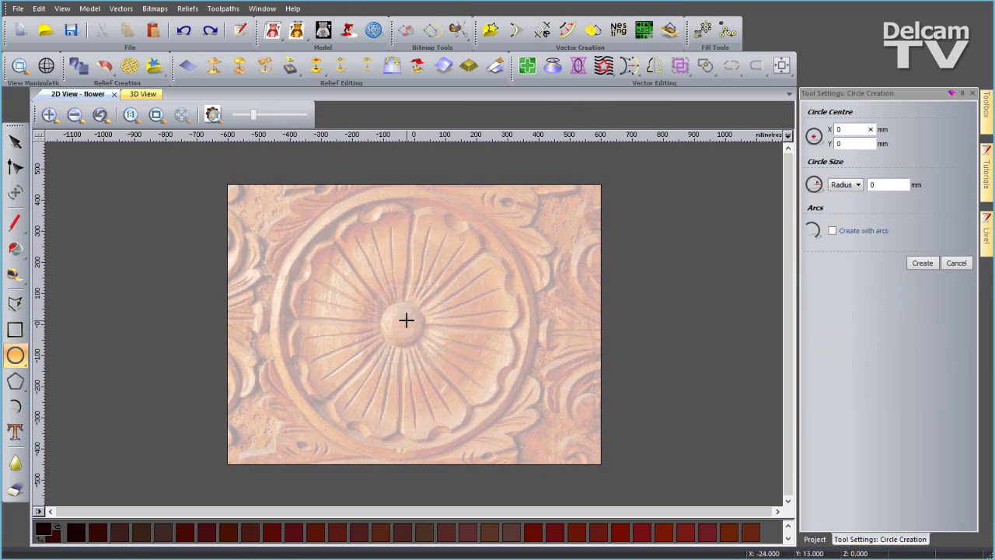
pyautogui.scroll(2, 406, 320)
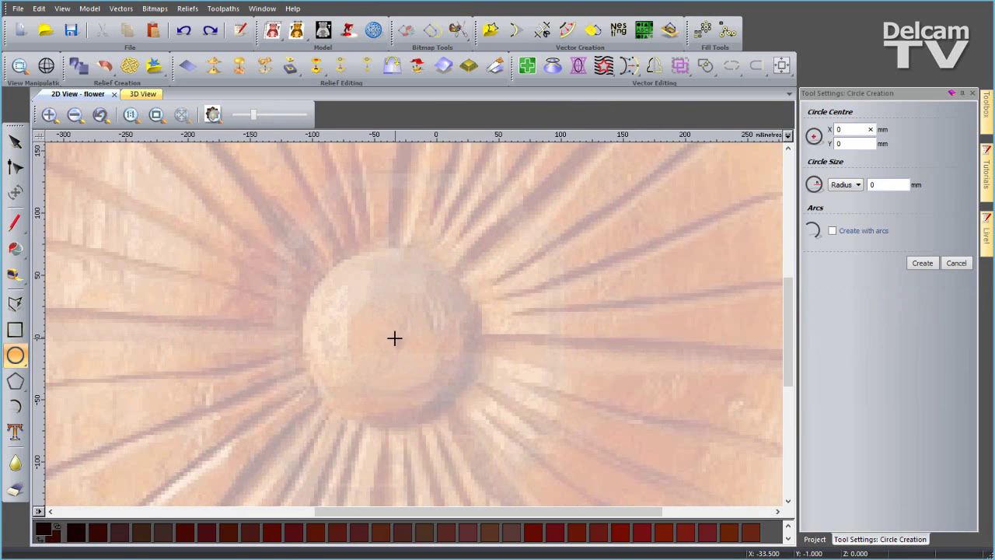
pyautogui.moveTo(394, 339); pyautogui.dragTo(455, 407)
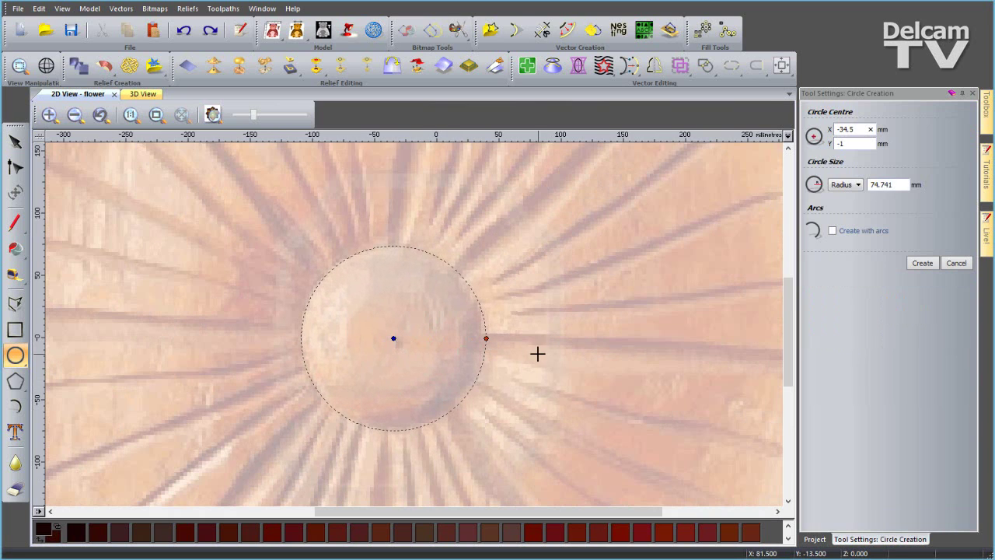
pyautogui.moveTo(486, 339); pyautogui.dragTo(484, 339)
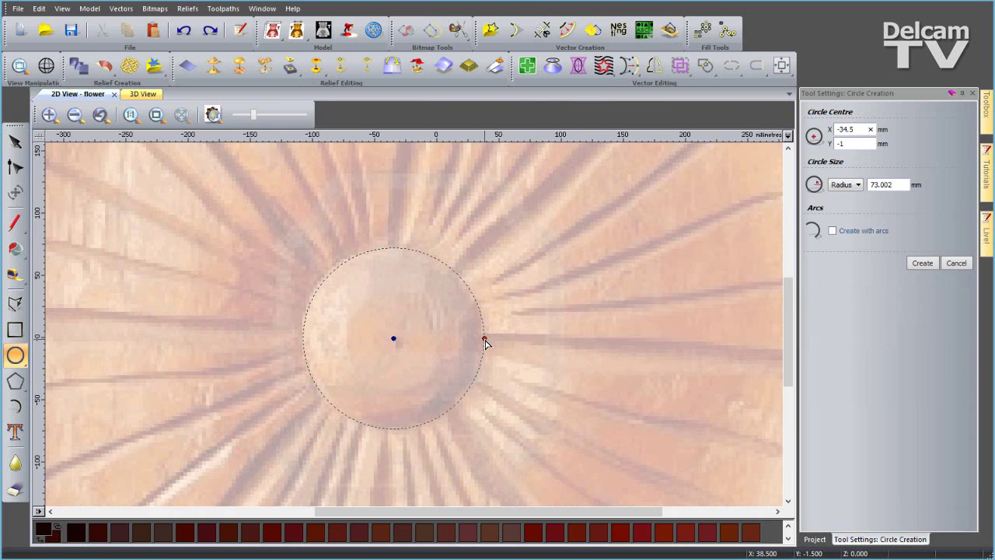
pyautogui.click(922, 263)
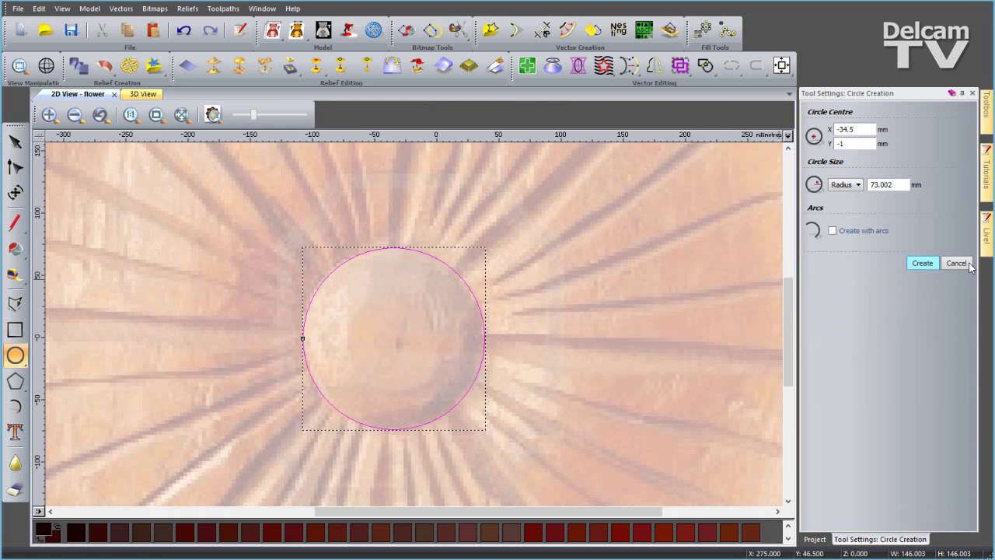
pyautogui.click(956, 262)
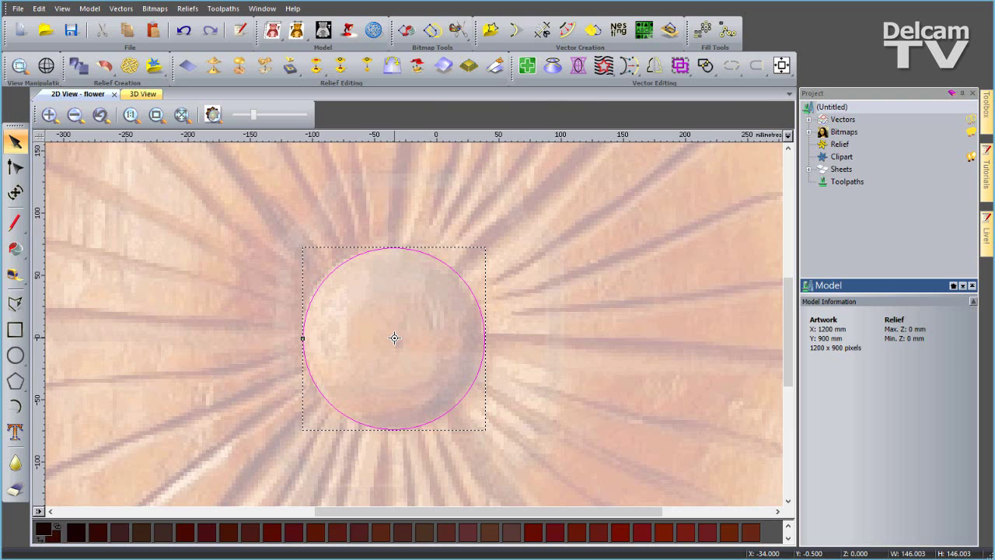
pyautogui.rightClick(394, 337)
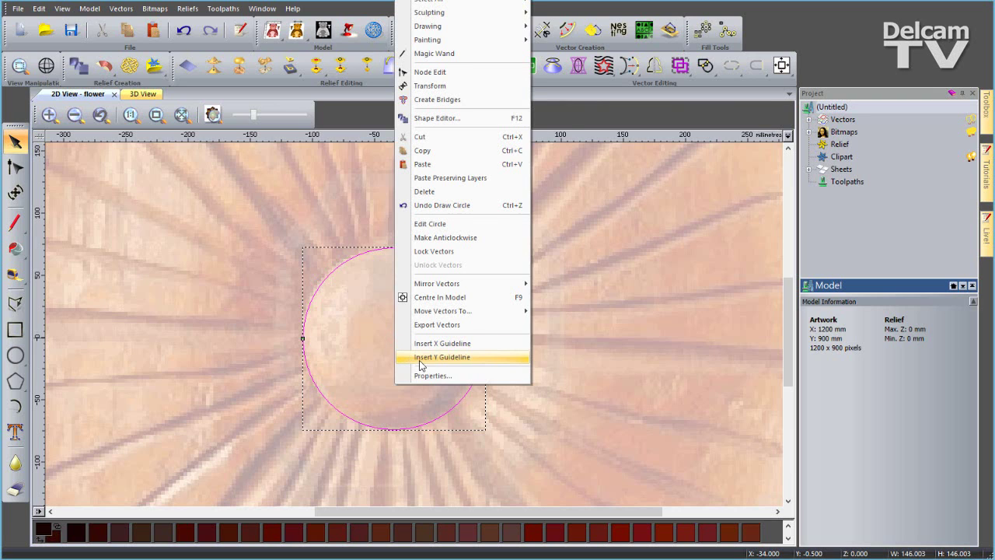
pyautogui.click(419, 358)
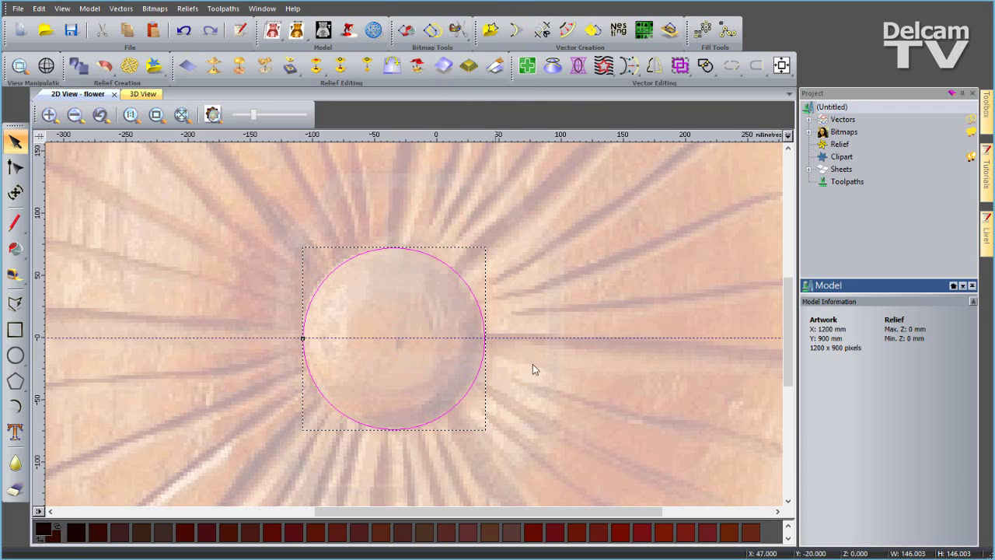
# Step: Draw a partly smooth polyline from the circle's centre through about (78, 27), (265.5, 13) and (333.5, 23.5), ending on the guideline near X 351.5
pyautogui.moveTo(677, 366); pyautogui.dragTo(540, 366, button='middle')
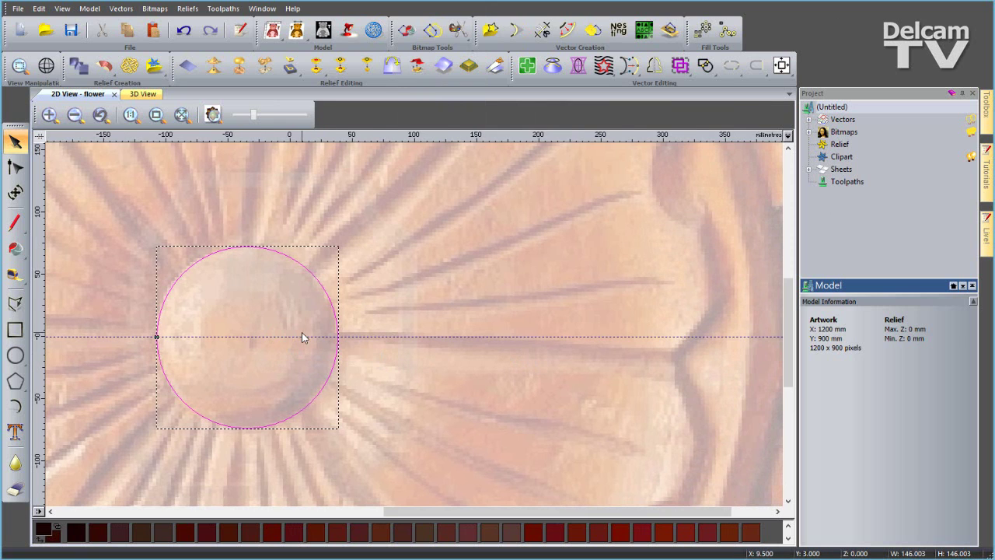
pyautogui.scroll(-1, 365, 329)
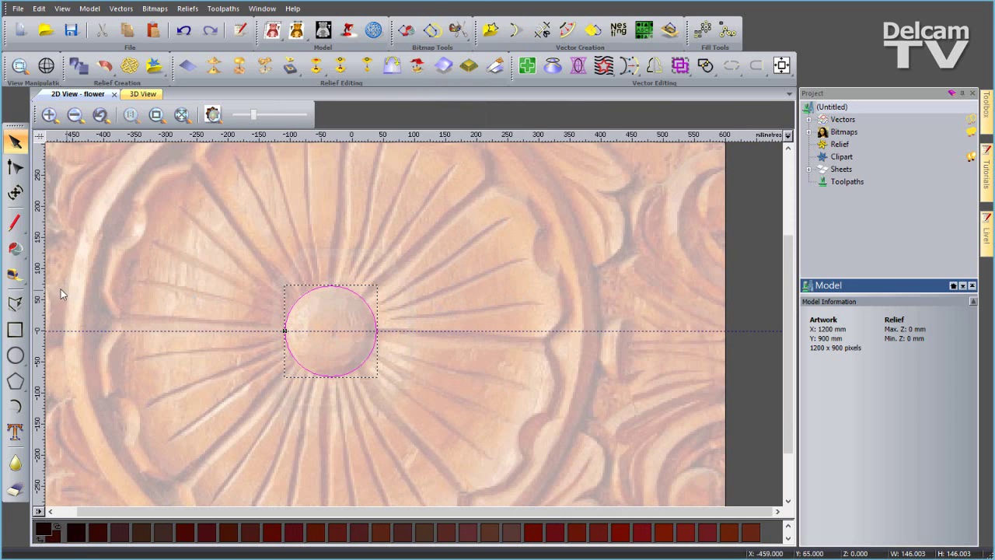
pyautogui.click(14, 306)
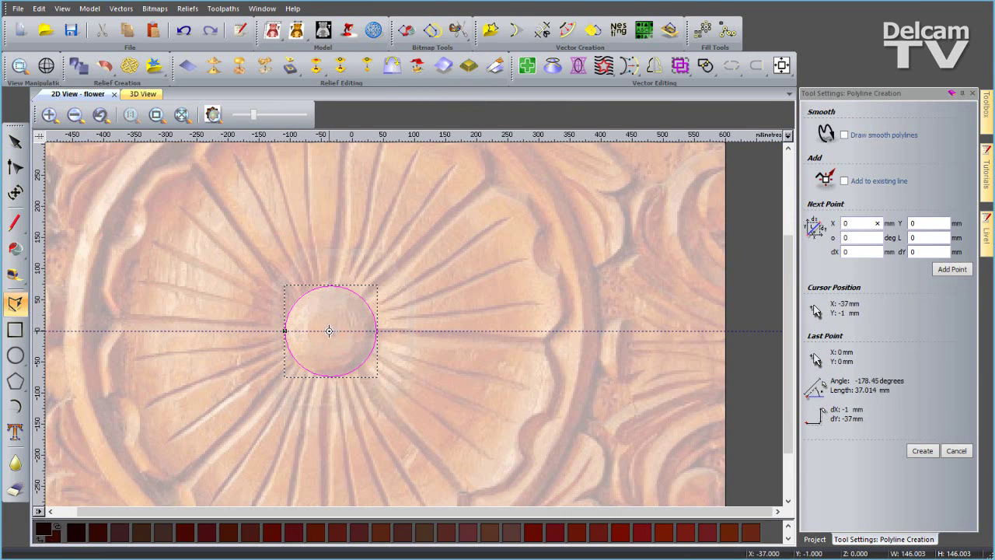
pyautogui.click(329, 331)
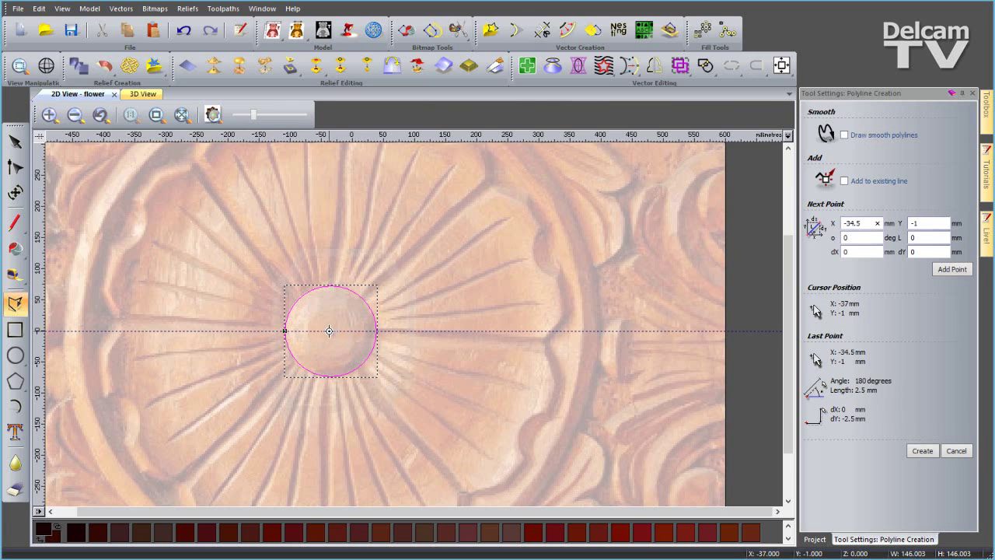
pyautogui.scroll(2, 459, 307)
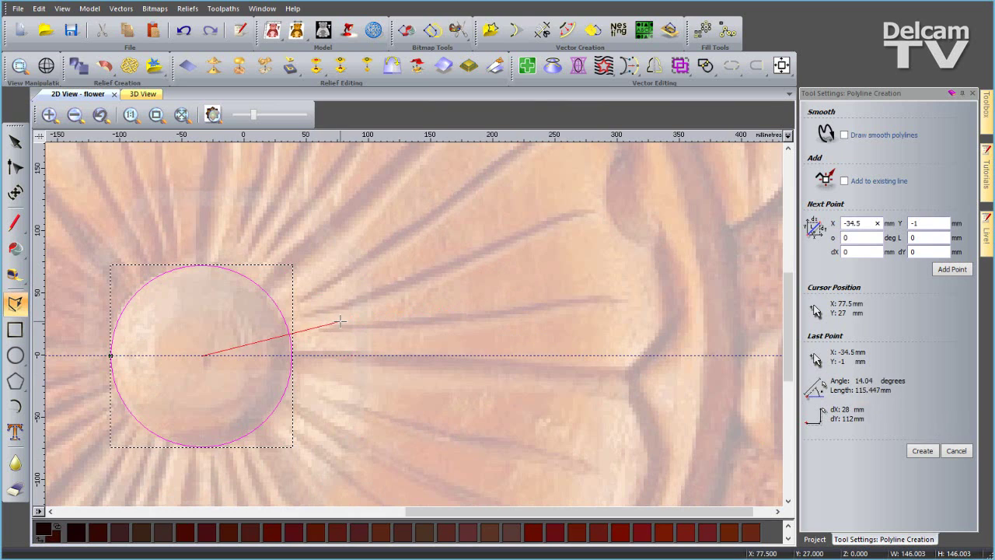
pyautogui.click(340, 320)
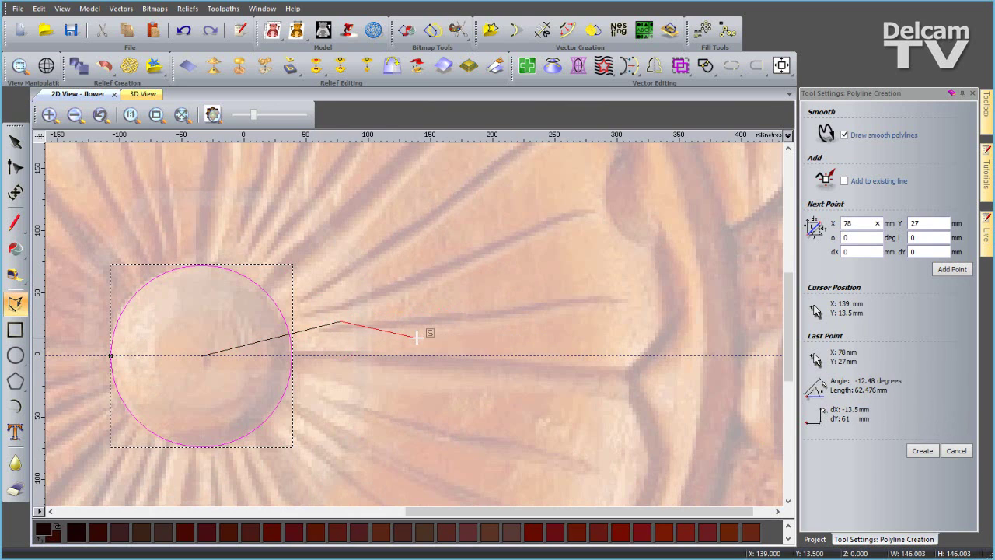
pyautogui.click(574, 338)
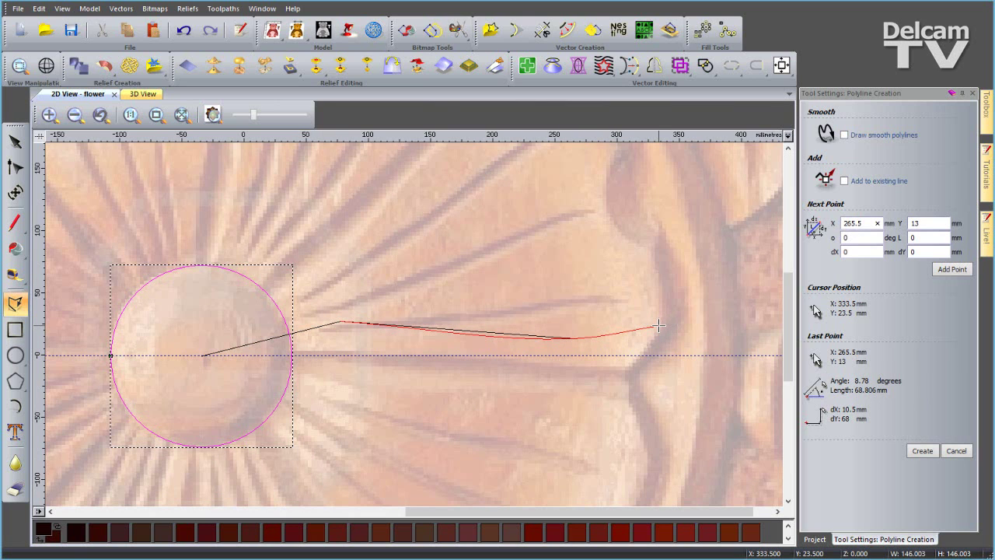
pyautogui.click(659, 326)
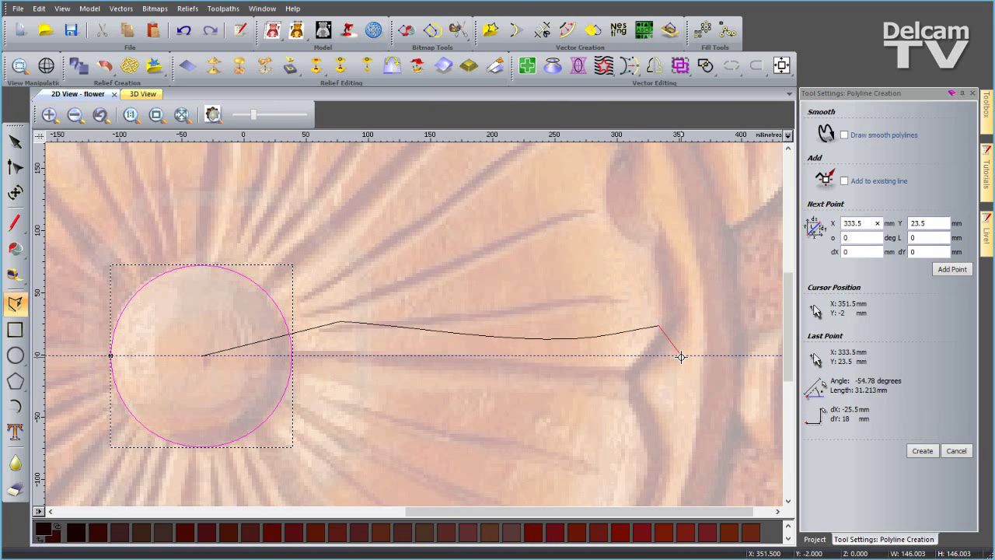
pyautogui.click(681, 356)
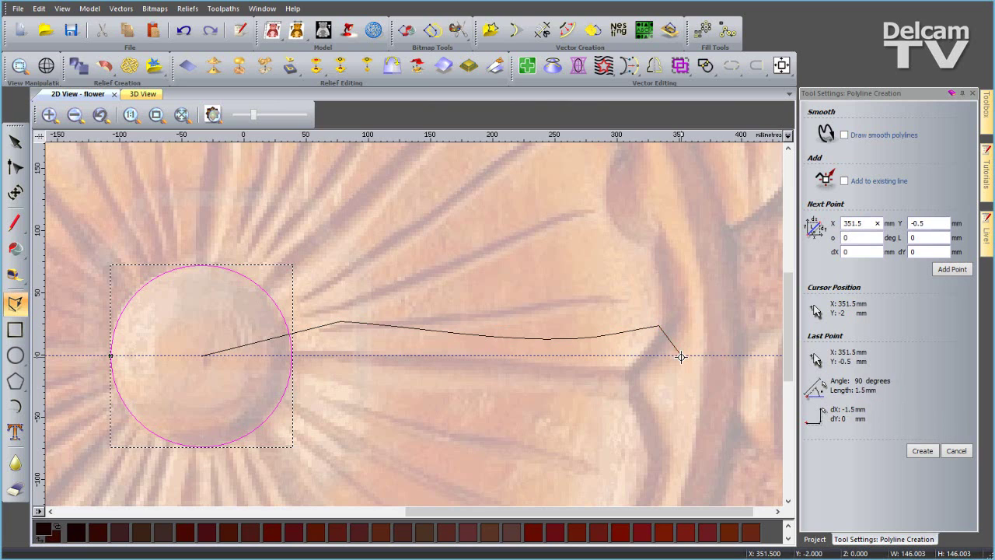
pyautogui.rightClick(668, 303)
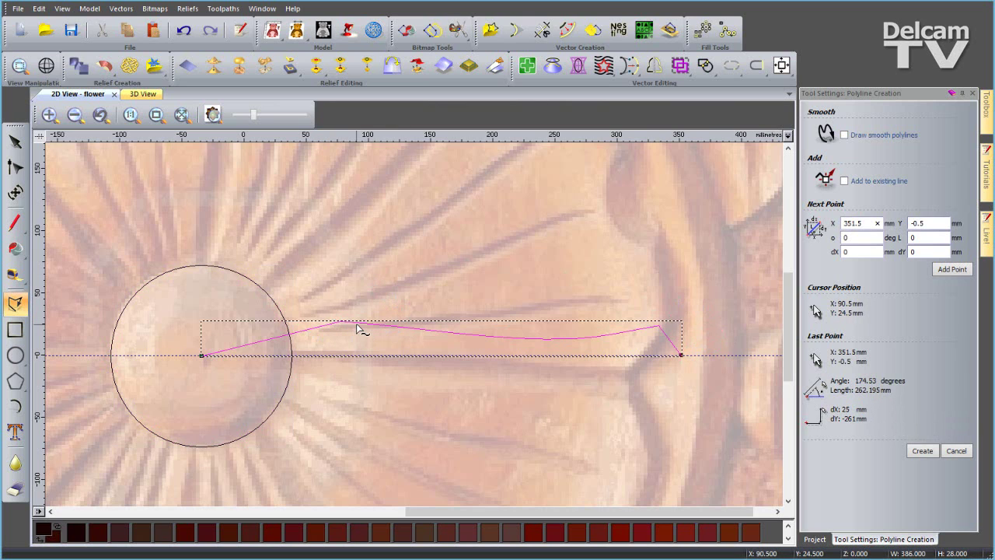
# Step: Smooth the polyline's node nearest the circle and adjust its nodes and handles into a flowing S-shaped half-petal outline
pyautogui.click(14, 168)
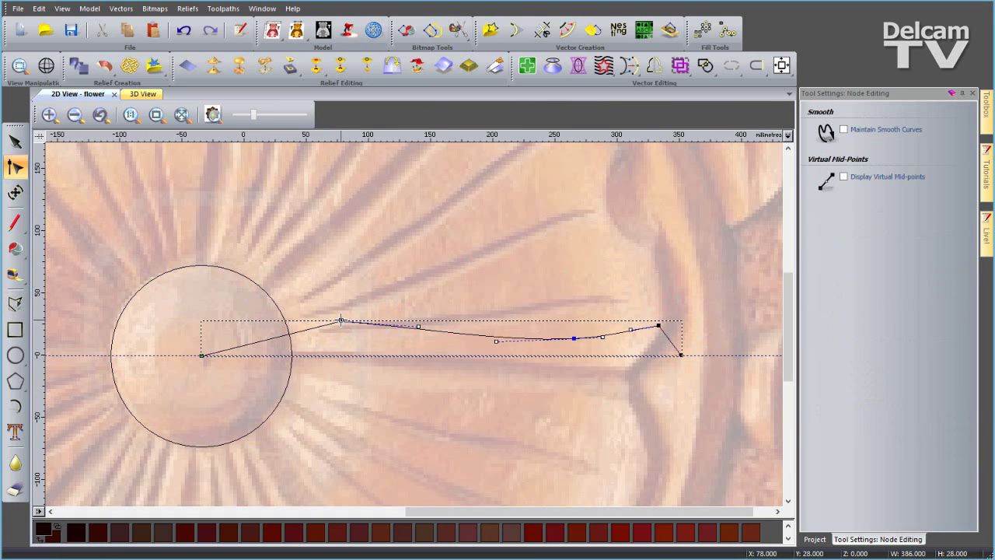
pyautogui.press('s')
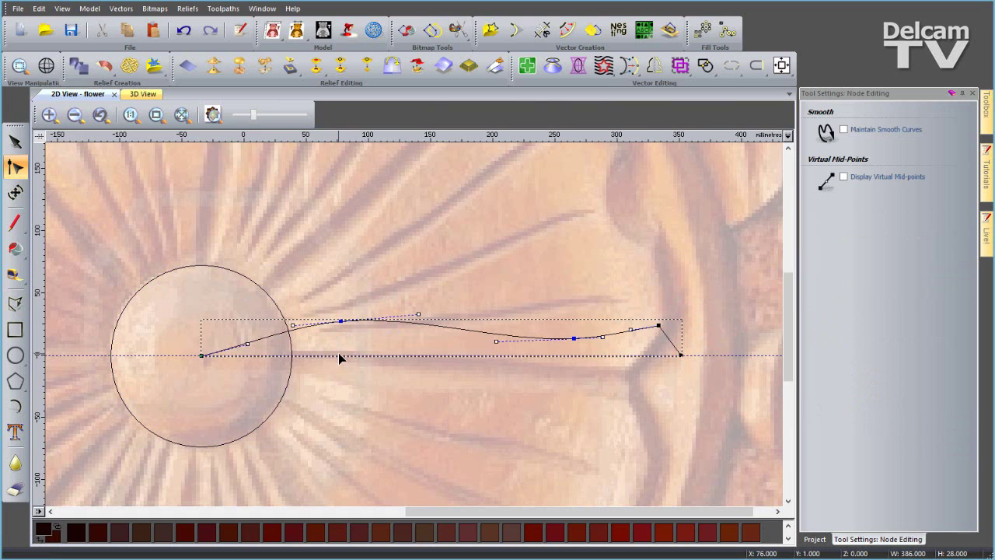
pyautogui.moveTo(342, 325); pyautogui.dragTo(351, 326)
pyautogui.moveTo(426, 314); pyautogui.dragTo(417, 321)
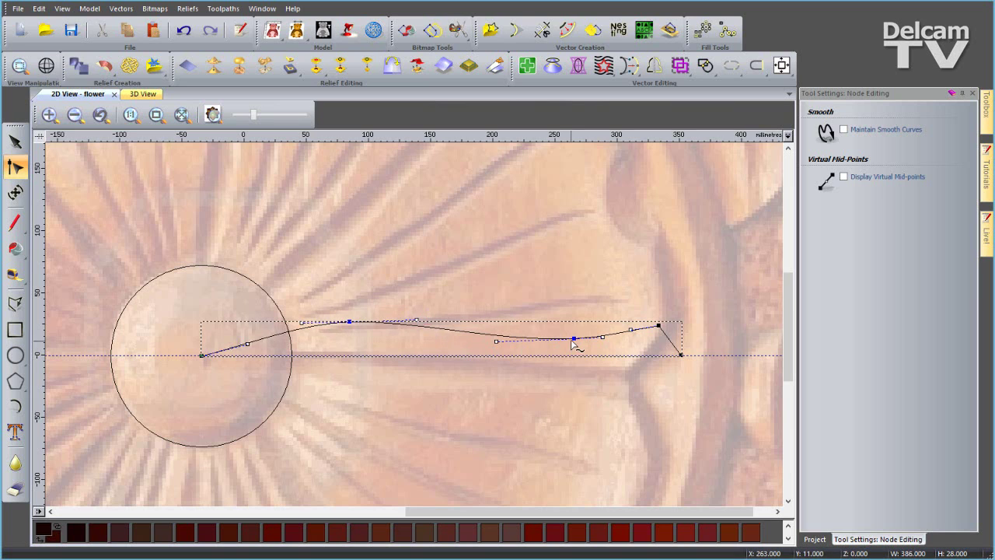
pyautogui.moveTo(573, 340); pyautogui.dragTo(575, 347)
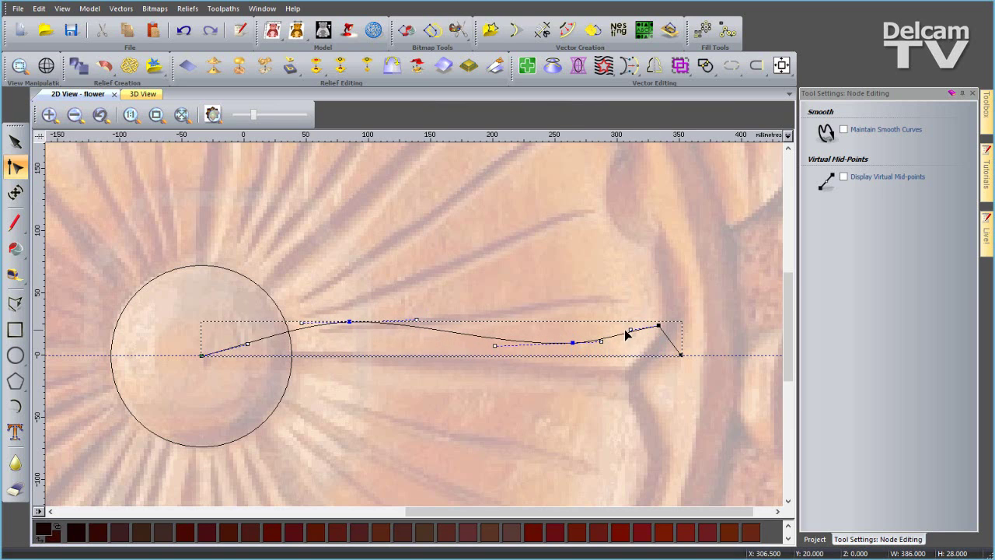
pyautogui.moveTo(630, 329); pyautogui.dragTo(635, 337)
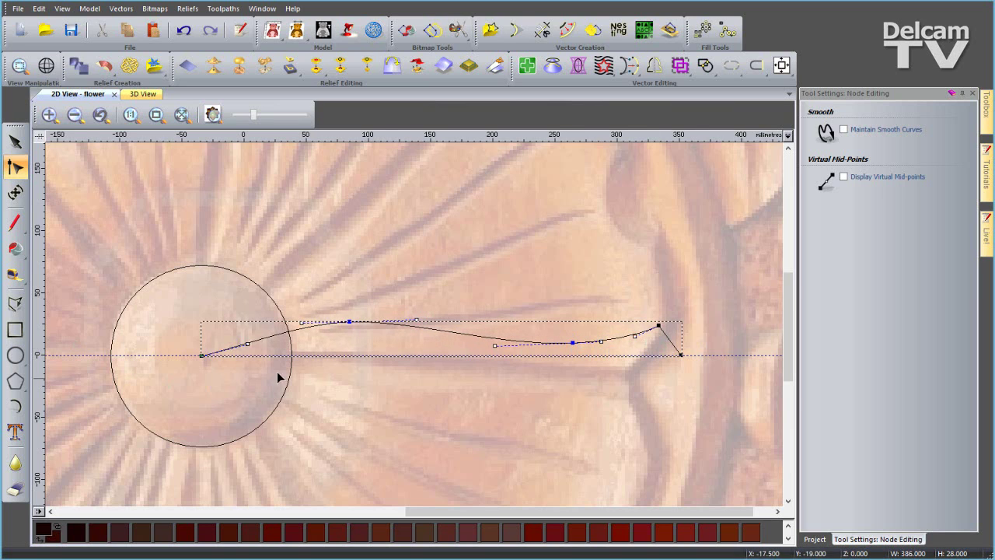
pyautogui.moveTo(247, 343); pyautogui.dragTo(282, 348)
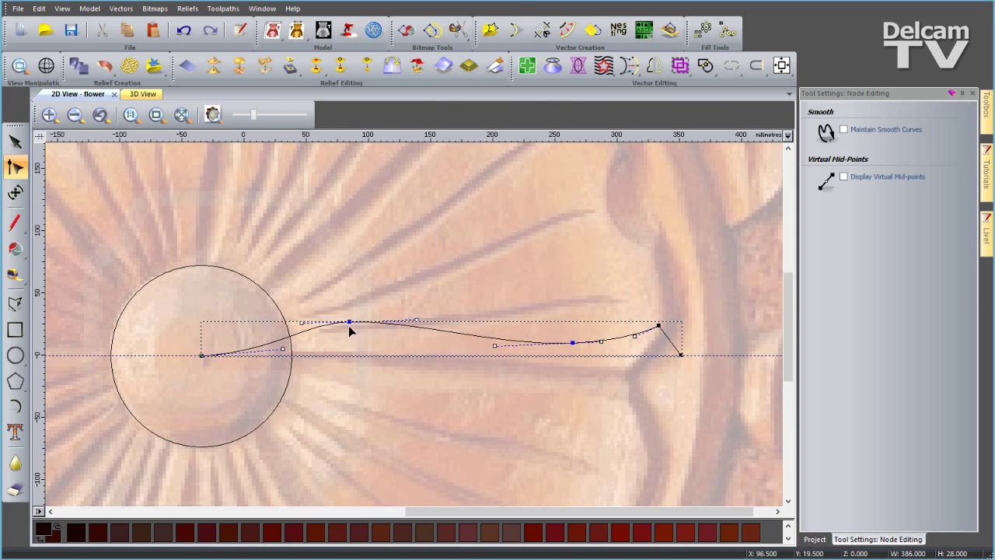
pyautogui.moveTo(350, 321); pyautogui.dragTo(360, 327)
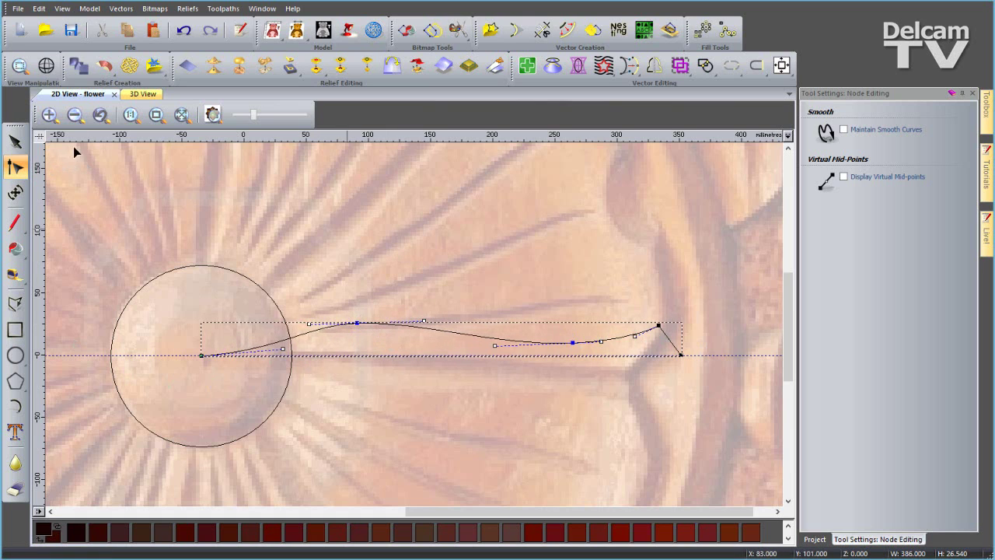
pyautogui.click(14, 141)
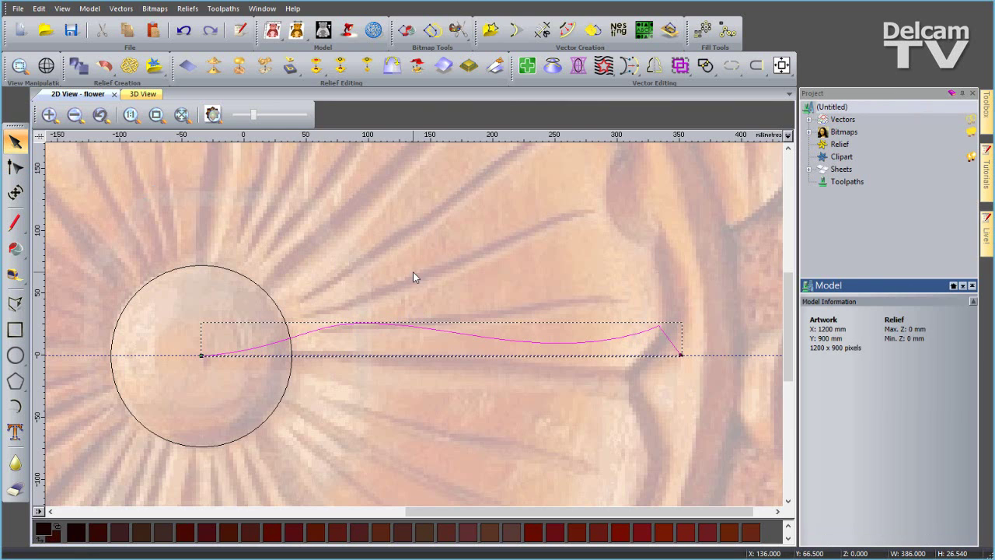
pyautogui.scroll(-2, 412, 272)
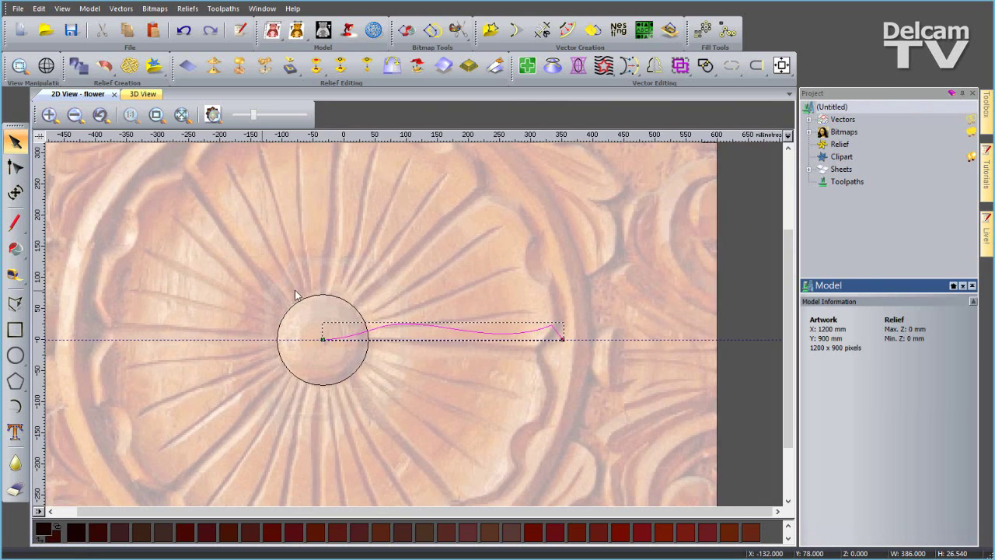
pyautogui.moveTo(295, 294); pyautogui.dragTo(420, 289, button='middle')
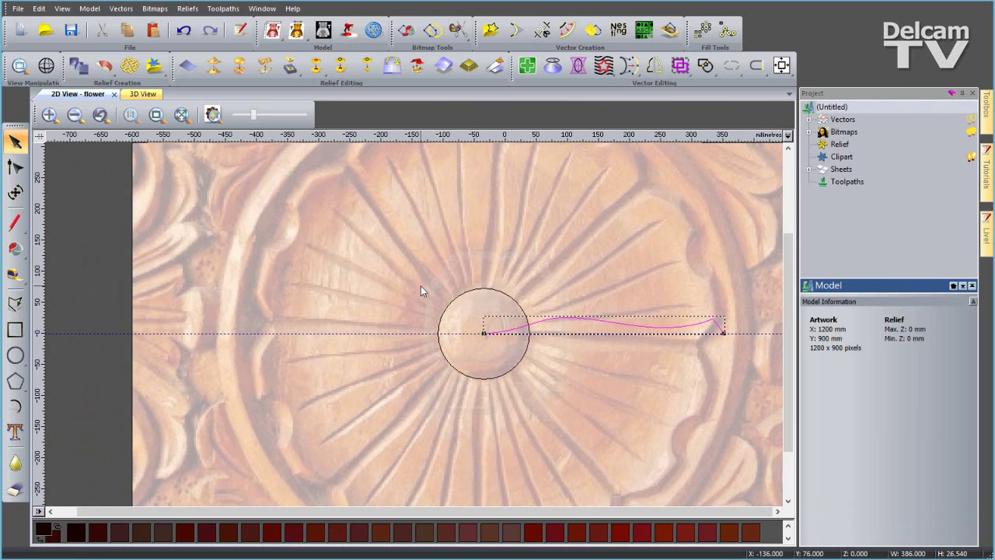
# Step: Draw a circle of 104 mm radius on the guideline beside the flower, centred at X -396, Y -0.5
pyautogui.click(15, 355)
pyautogui.moveTo(257, 334); pyautogui.dragTo(303, 402)
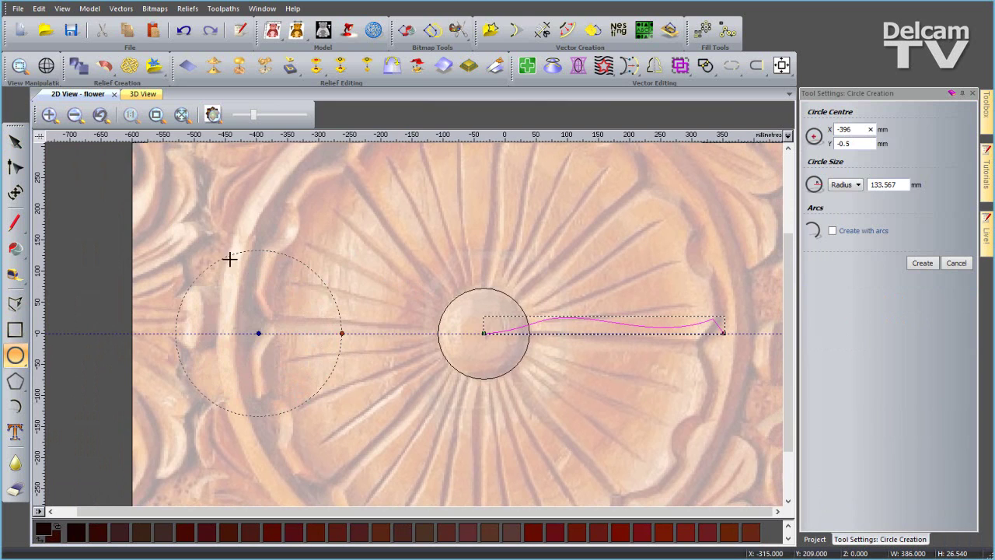
pyautogui.moveTo(342, 334); pyautogui.dragTo(323, 334)
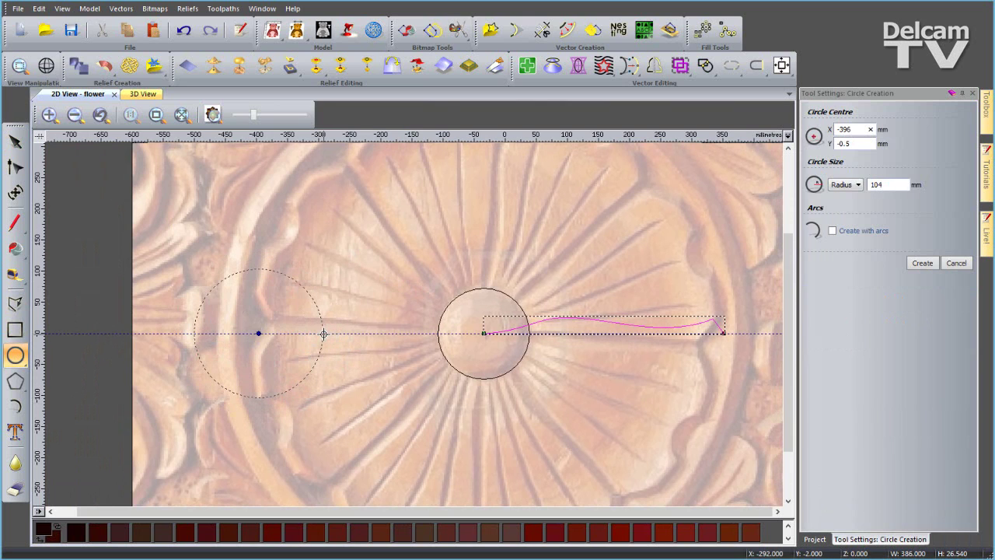
pyautogui.click(916, 265)
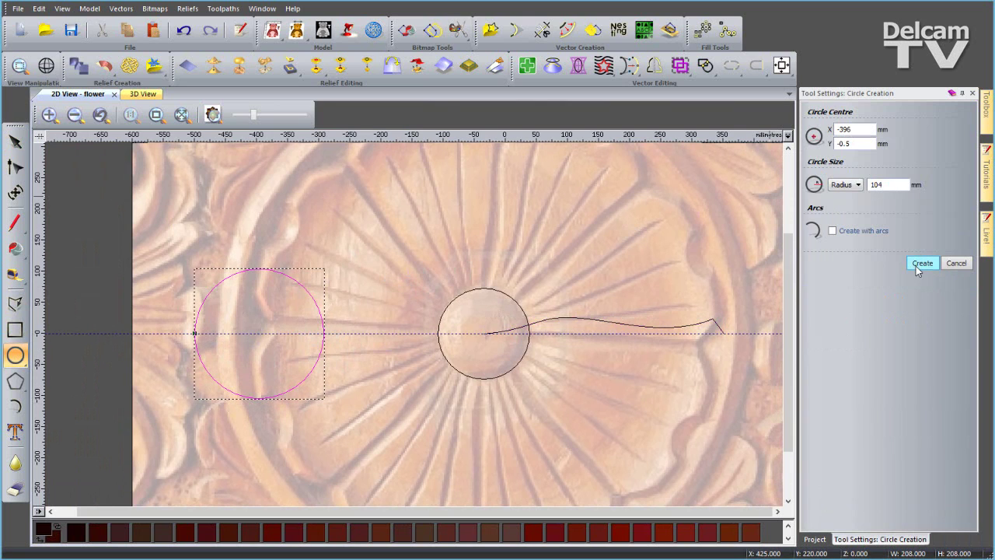
pyautogui.click(953, 265)
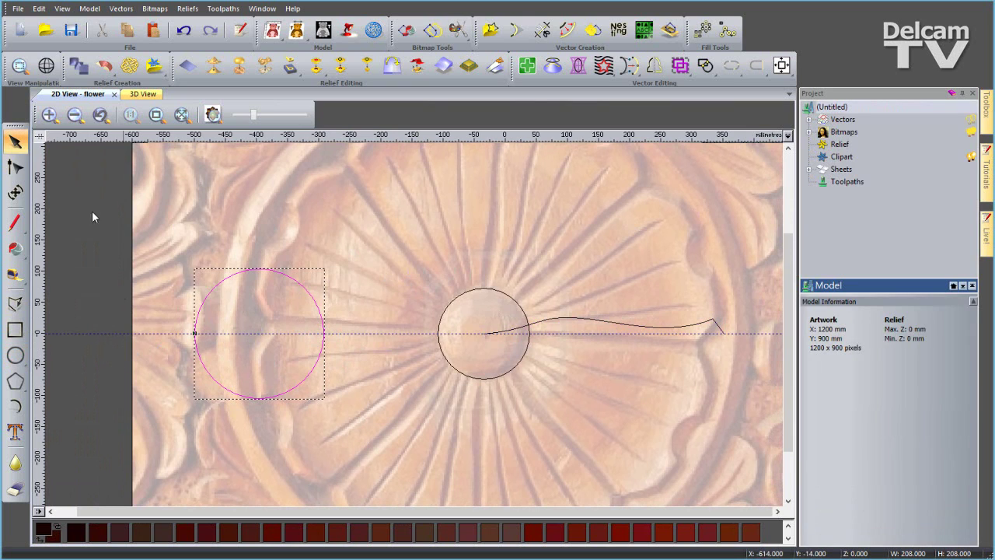
# Step: Delete the two lower spans of the 104 mm circle, leaving an open half-circle arch above the guideline
pyautogui.click(15, 167)
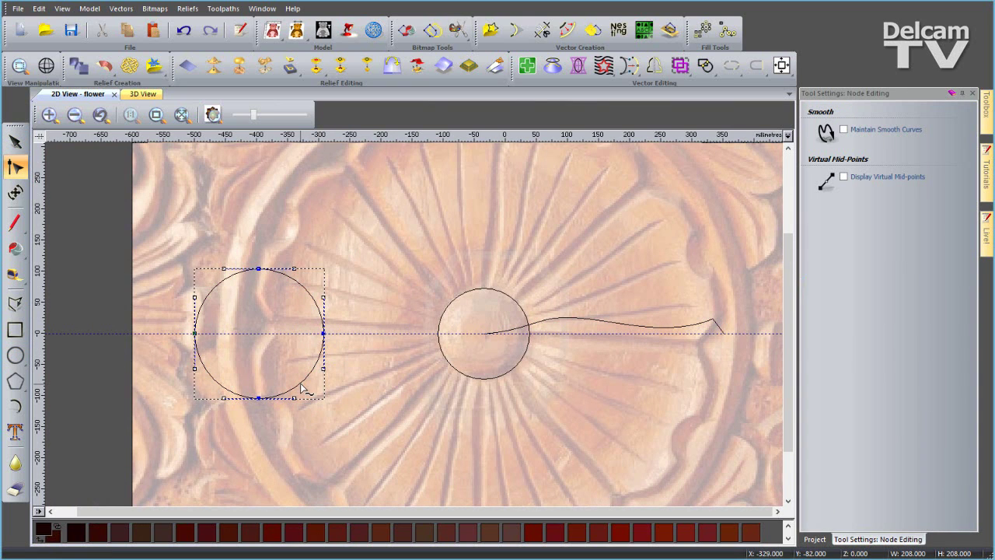
pyautogui.click(301, 388)
pyautogui.press('Delete')
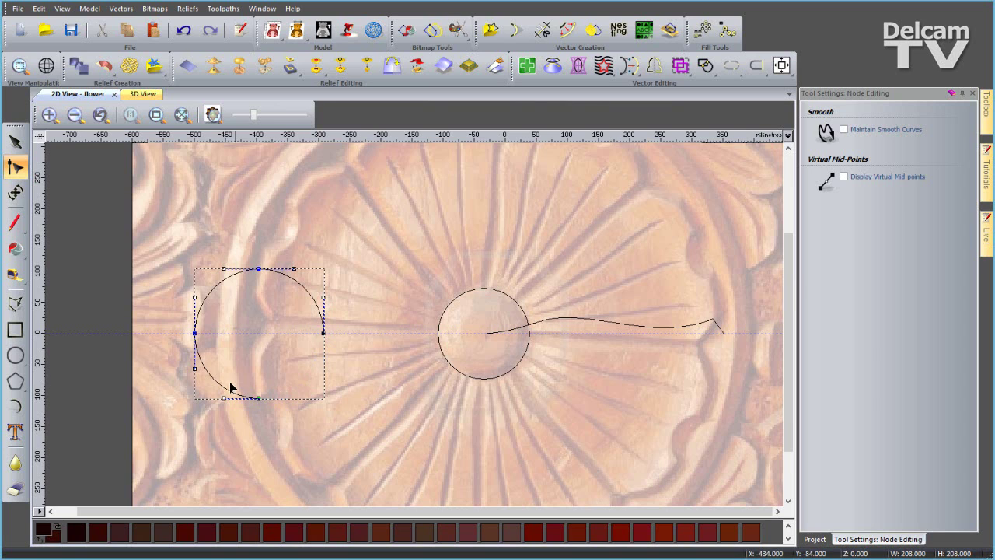
pyautogui.click(222, 388)
pyautogui.press('Delete')
pyautogui.scroll(2, 196, 276)
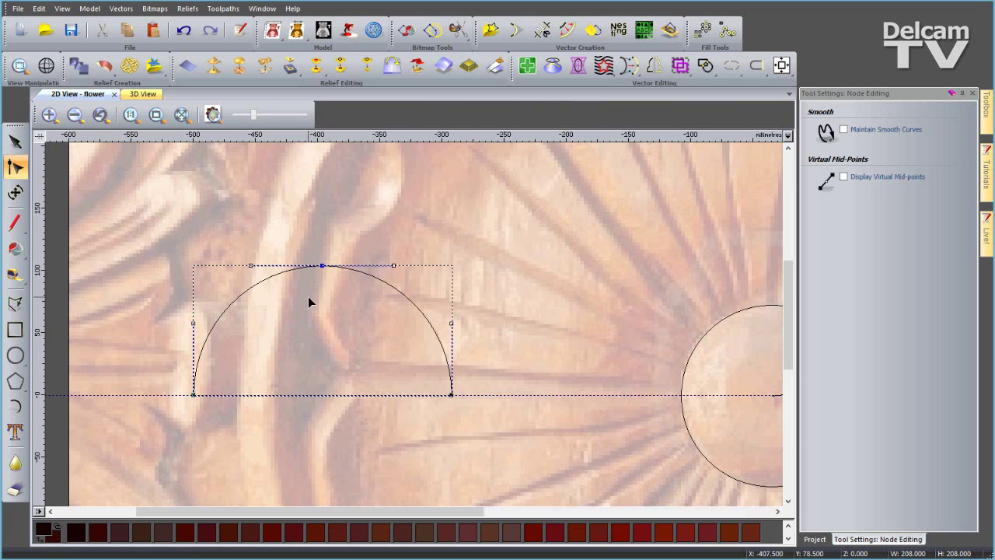
# Step: Hide the flower bitmap, insert a node in each span of the arch and angle their handles to form a symmetrical three-lobed wave
pyautogui.click(215, 115)
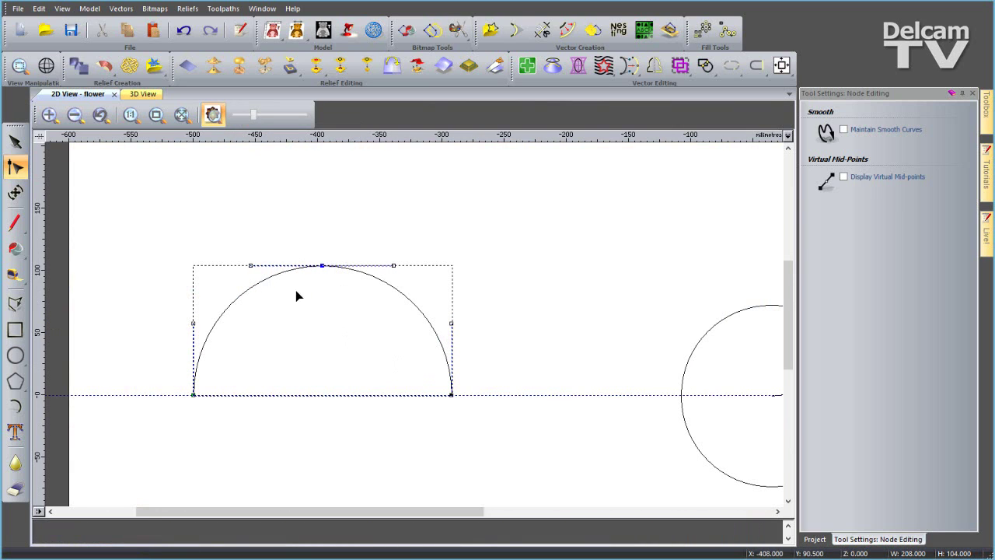
pyautogui.press('i')
pyautogui.press('i')
pyautogui.moveTo(254, 279); pyautogui.dragTo(284, 332)
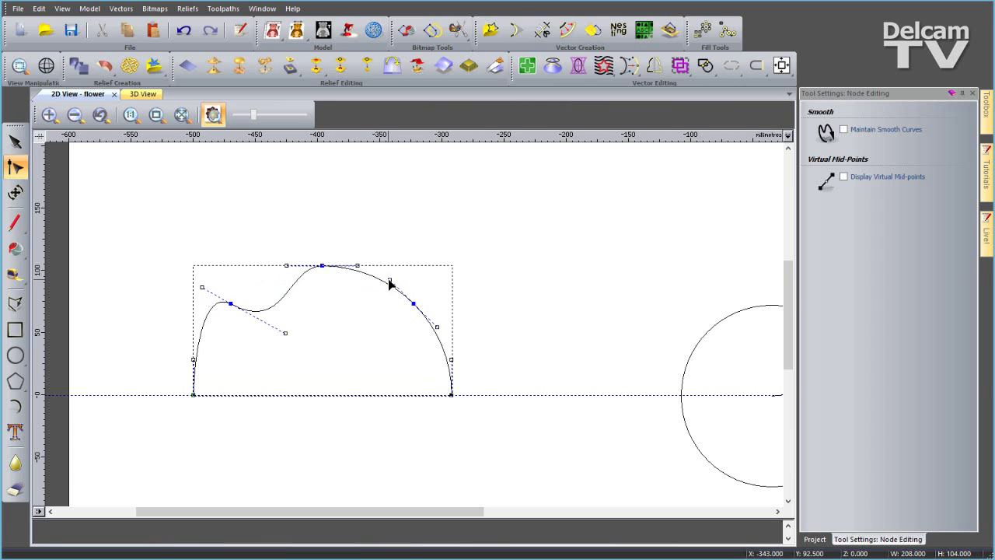
pyautogui.moveTo(389, 280); pyautogui.dragTo(365, 334)
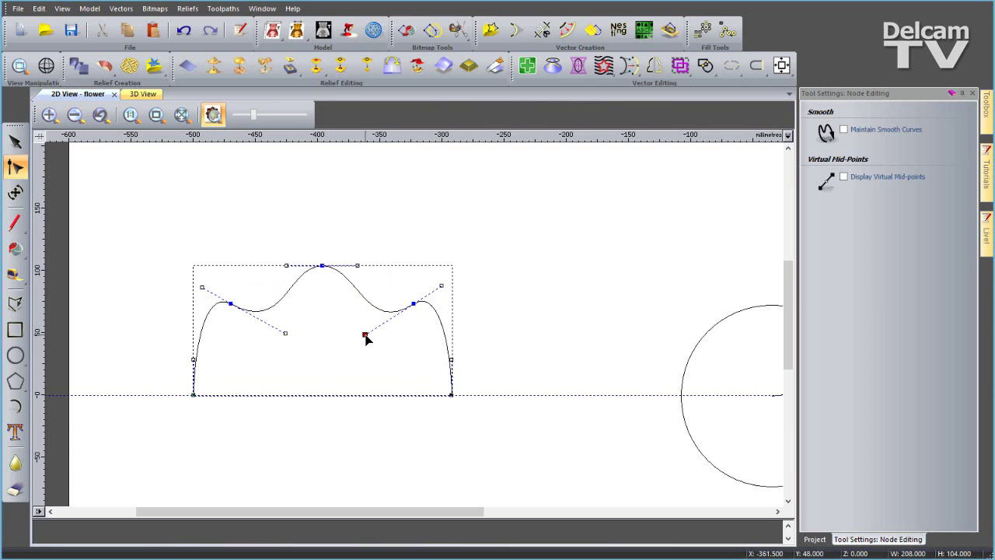
# Step: Lower the wave's three upper nodes together with their handles until the profile is about 73 mm high
pyautogui.moveTo(165, 230); pyautogui.dragTo(477, 344)
pyautogui.press('Down')
pyautogui.press('Down')
pyautogui.press('Down')
pyautogui.press('Down')
pyautogui.press('Down')
pyautogui.press('Down')
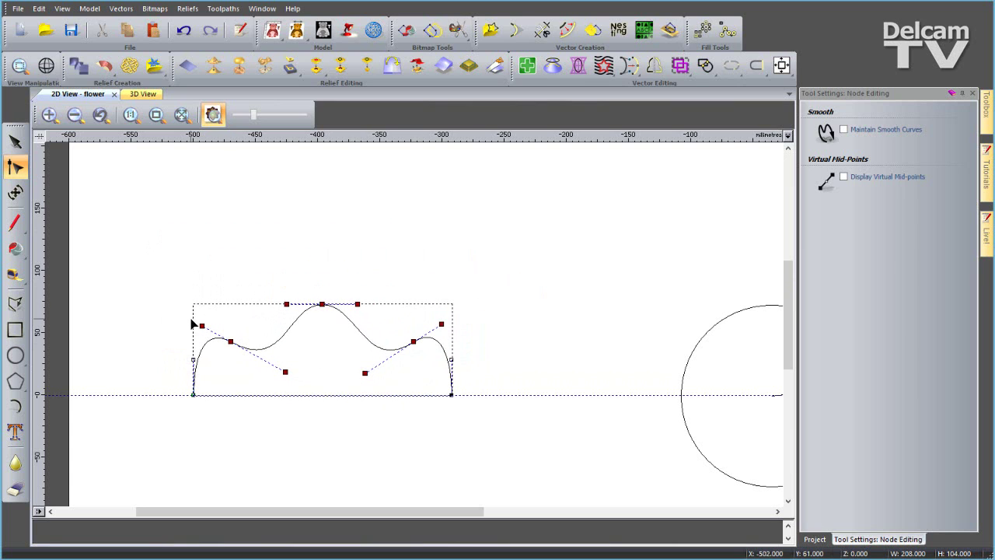
# Step: Lower the handles of the wave's two end nodes together to soften how both sides rise from the guideline
pyautogui.click(193, 359)
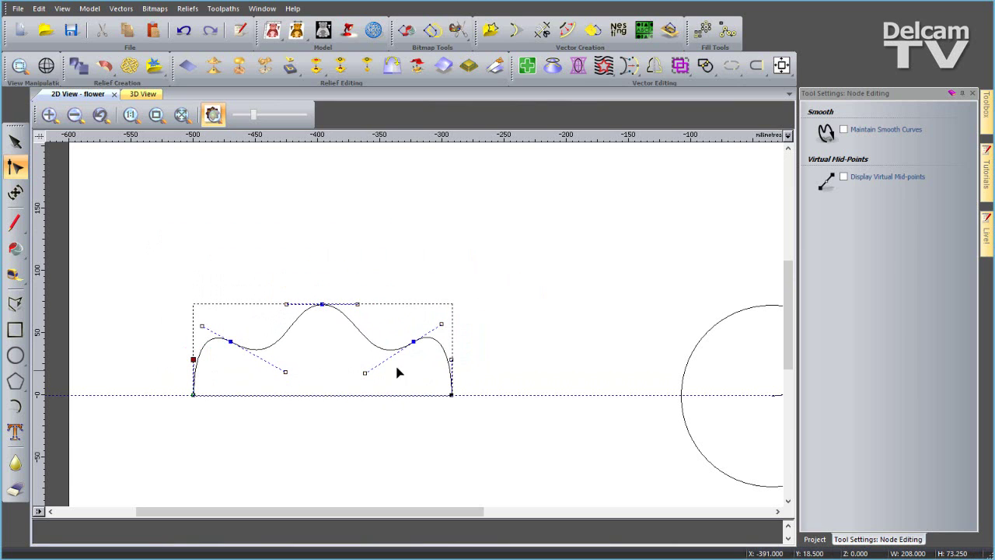
pyautogui.keyDown('shift'); pyautogui.click(451, 358); pyautogui.keyUp('shift')
pyautogui.press('Down')
pyautogui.press('Down')
pyautogui.press('Down')
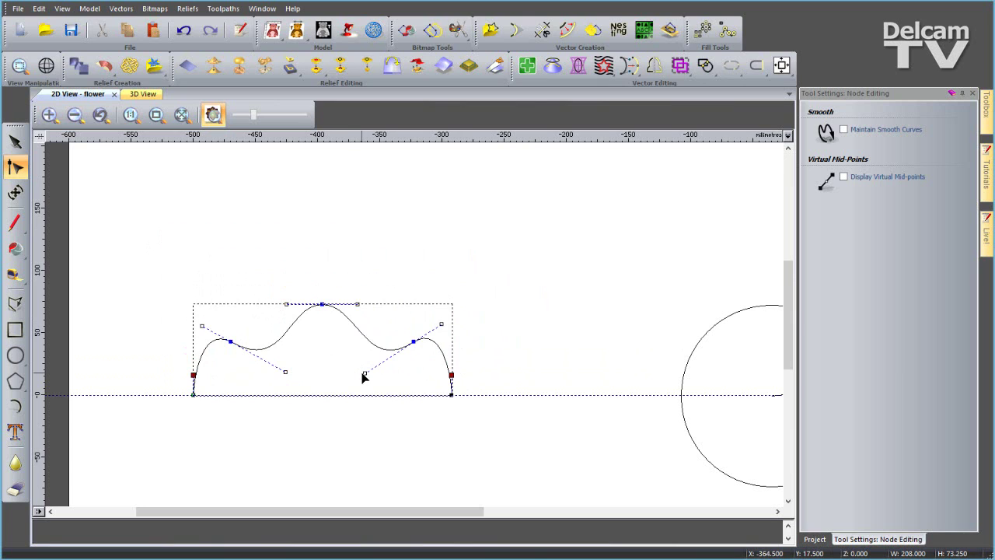
# Step: Lower the wave's middle peak slightly so the profile is 68.5 mm high, and finish node editing
pyautogui.click(394, 376)
pyautogui.click(324, 311)
pyautogui.click(323, 313)
pyautogui.click(521, 334)
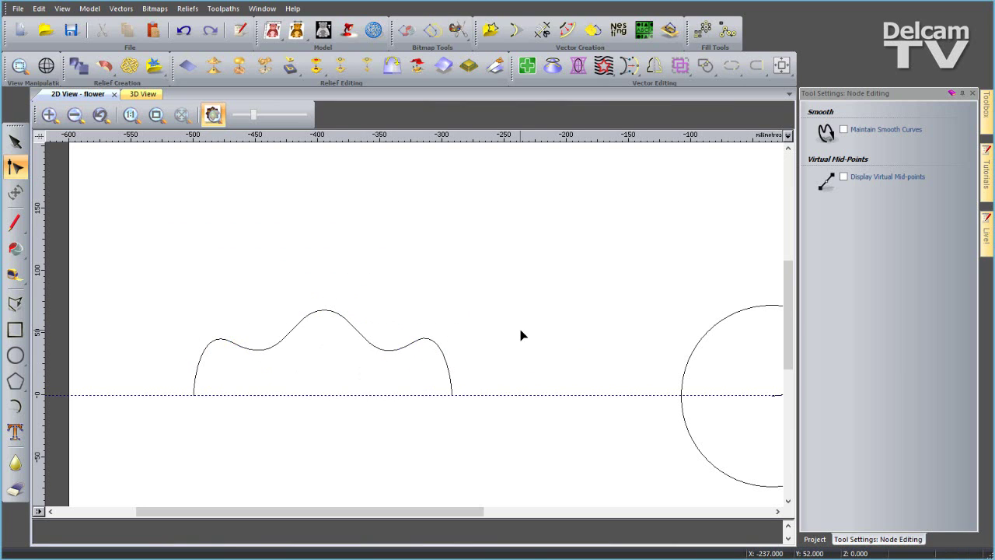
pyautogui.click(156, 114)
pyautogui.click(15, 144)
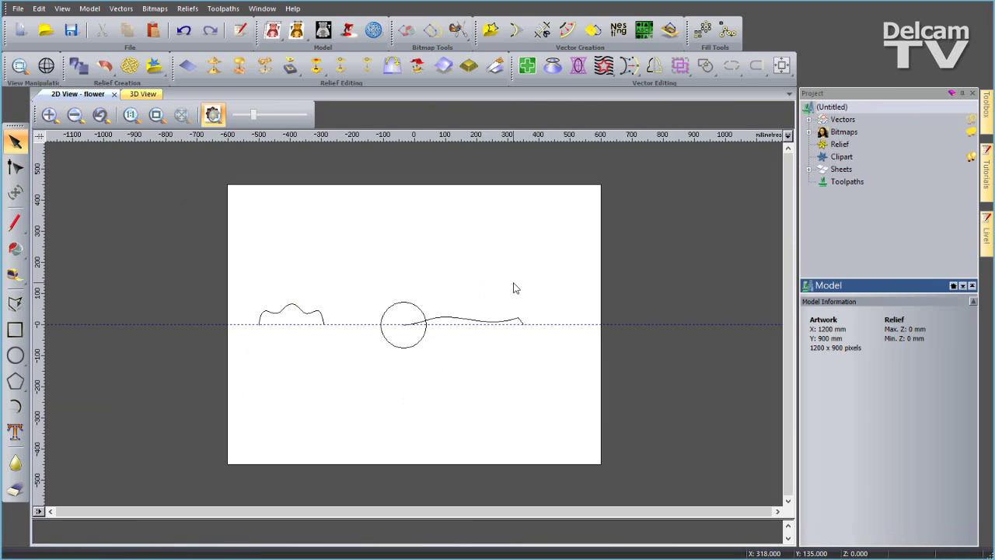
# Step: Set up a 360-degree Spin relief in the 3D view with the S-shaped half-petal vector as the start profile
pyautogui.click(137, 95)
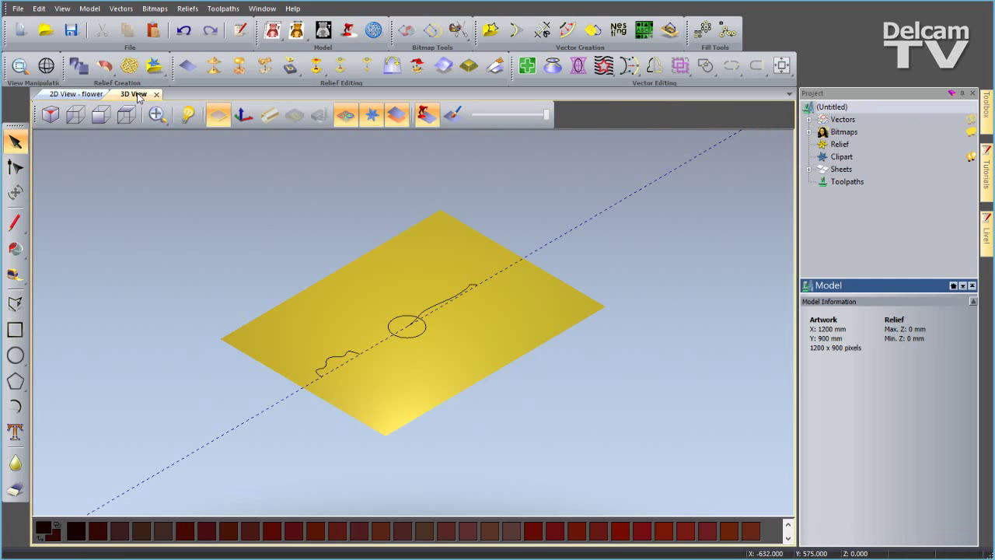
pyautogui.moveTo(311, 194); pyautogui.dragTo(457, 258)
pyautogui.scroll(4, 466, 302)
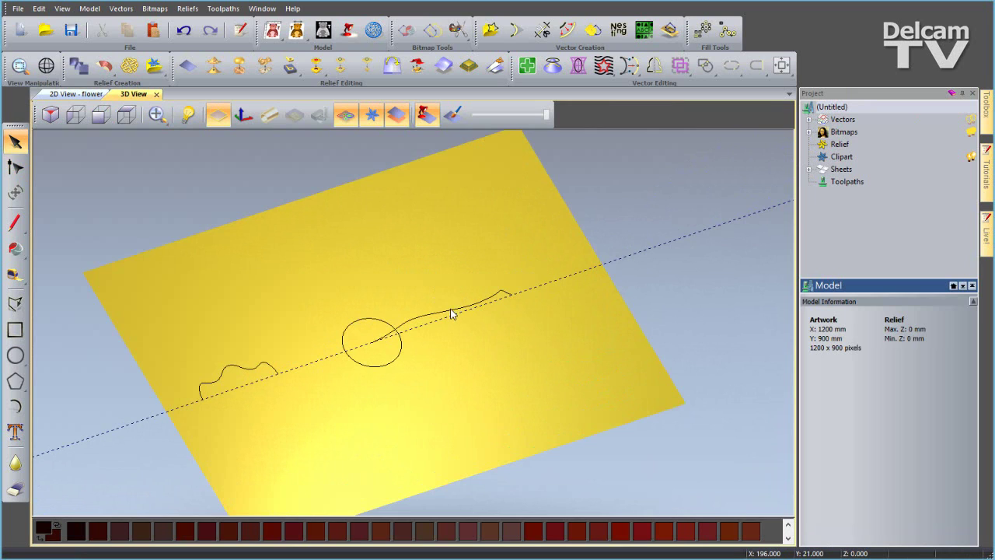
pyautogui.click(450, 313)
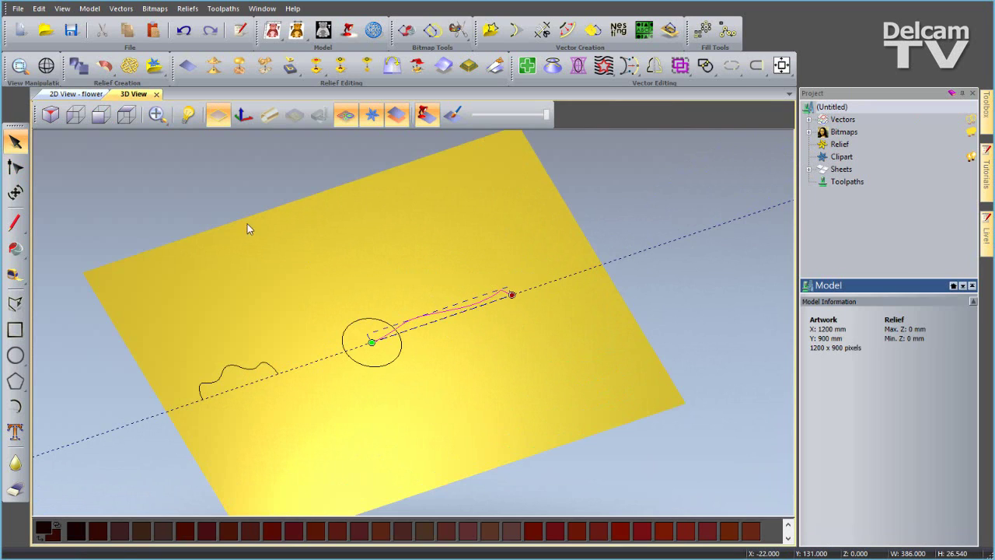
pyautogui.click(105, 66)
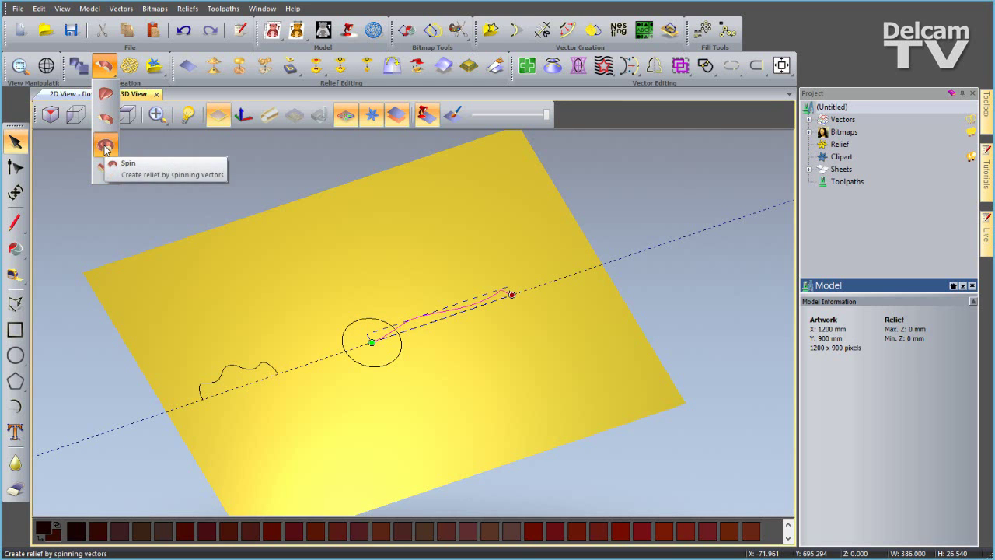
pyautogui.click(104, 145)
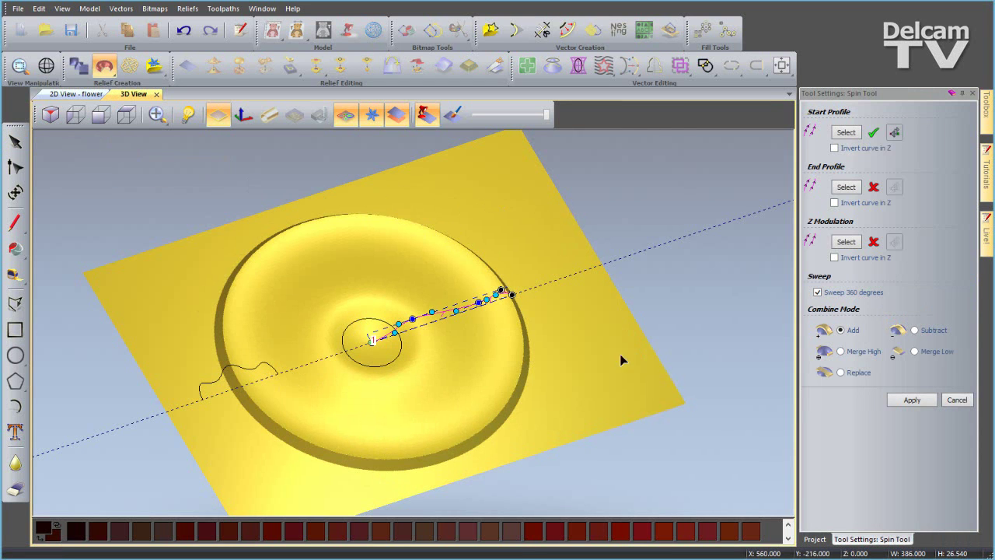
pyautogui.moveTo(620, 355)
pyautogui.mouseDown()
pyautogui.moveTo(443, 366)
pyautogui.moveTo(349, 402)
pyautogui.moveTo(414, 313)
pyautogui.moveTo(398, 411)
pyautogui.moveTo(415, 378)
pyautogui.mouseUp()
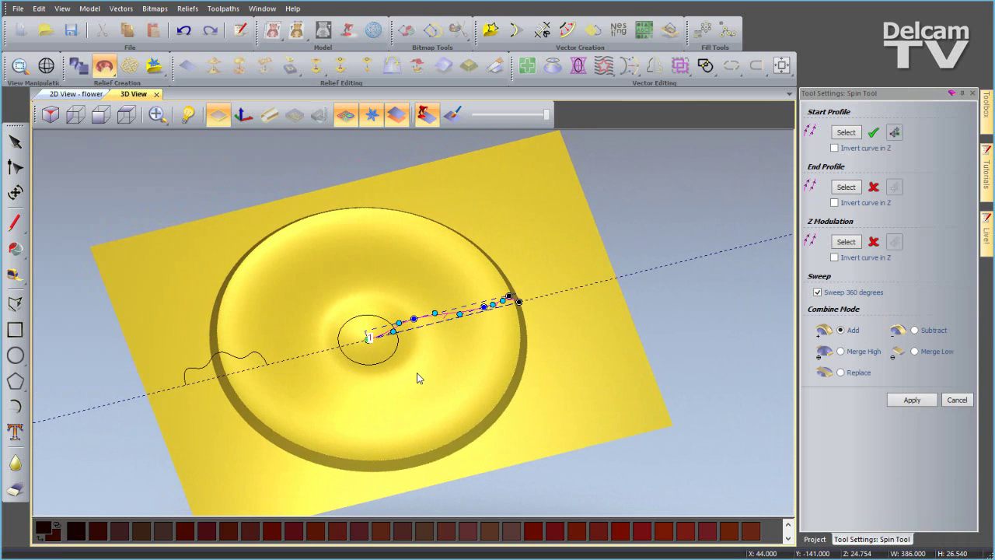
# Step: Limit the spin to a clockwise sweep from 0 to 45 degrees and compare the segment with the flower's bitmap colours
pyautogui.click(817, 292)
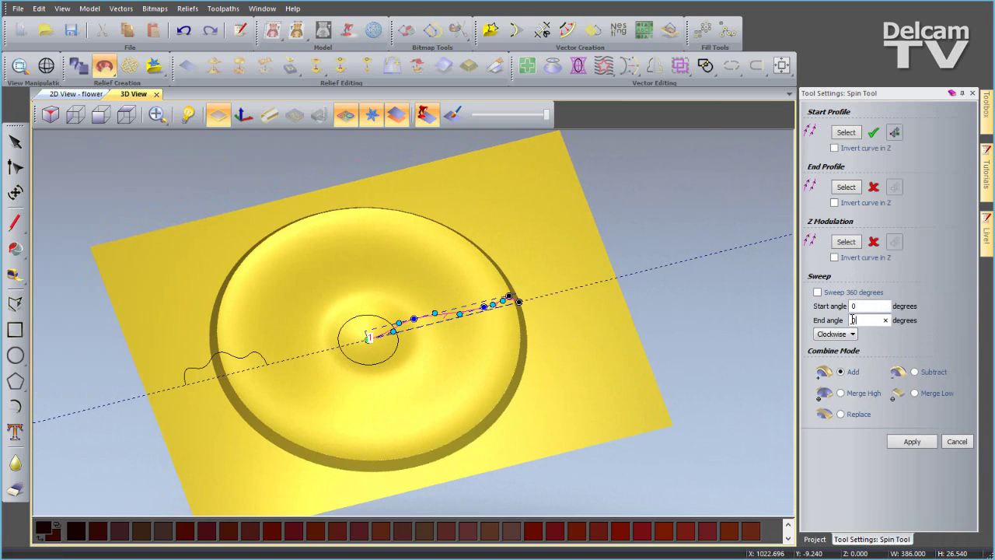
pyautogui.write('45')
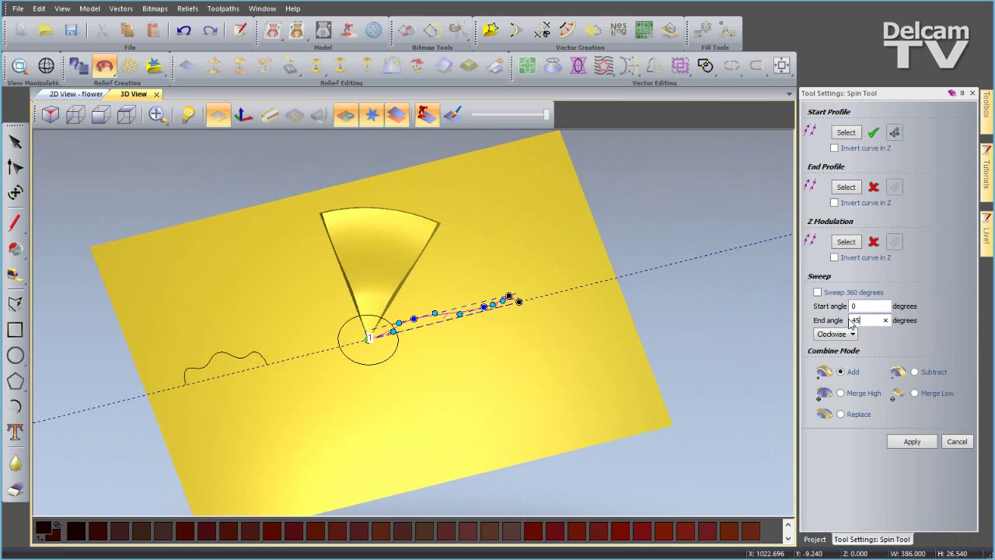
pyautogui.moveTo(344, 271); pyautogui.dragTo(366, 304)
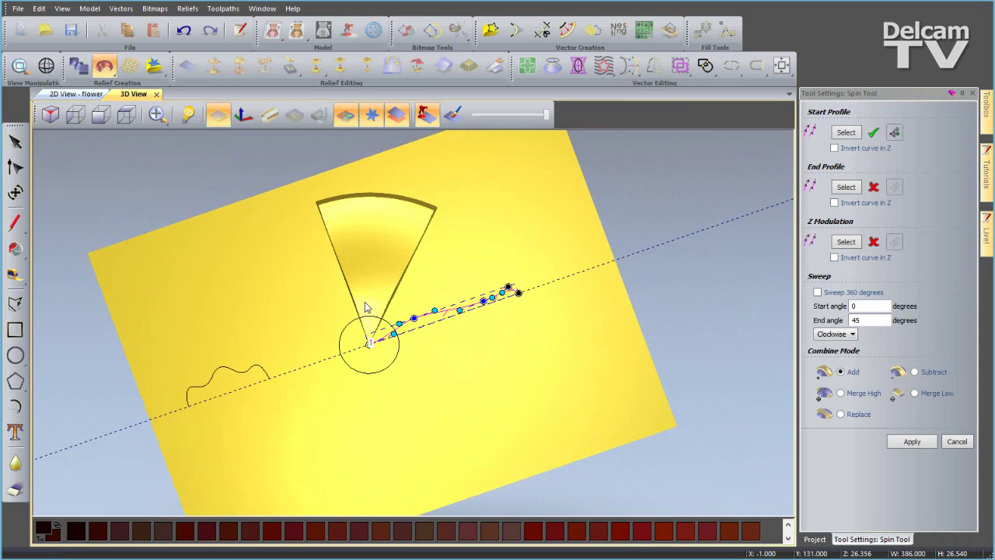
pyautogui.click(452, 115)
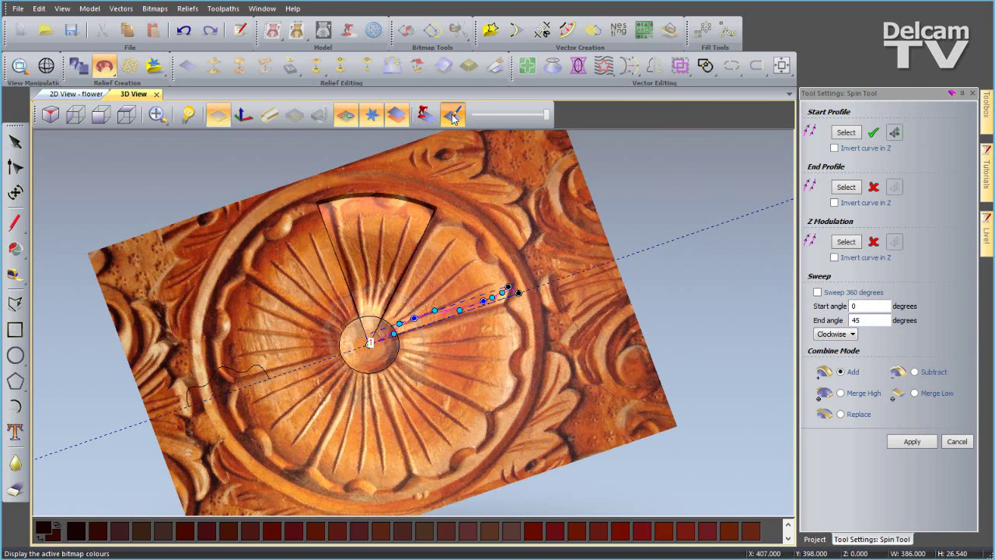
pyautogui.click(436, 116)
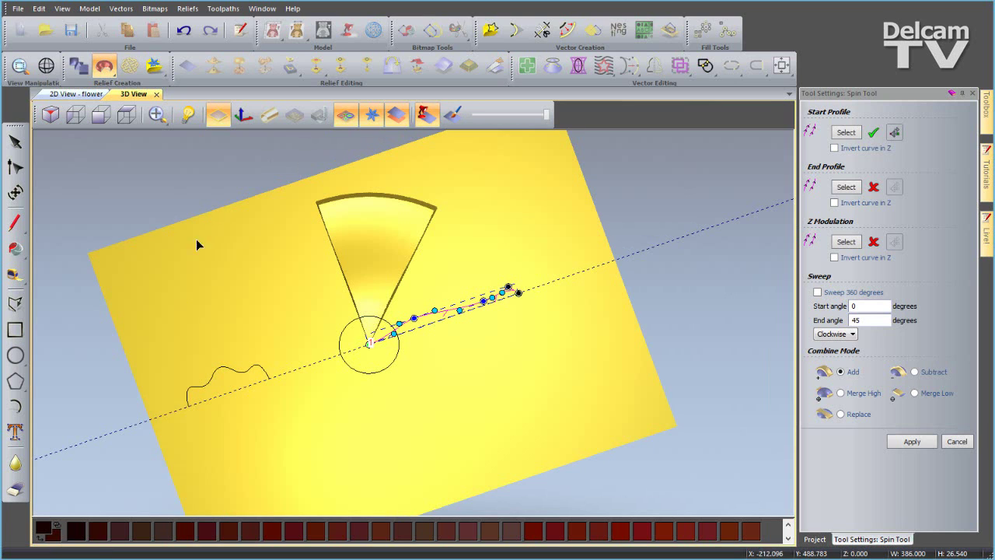
# Step: Use the three-lobed wave as the spin's Z modulation, add the resulting petal to the relief and close the Spin tool
pyautogui.click(251, 372)
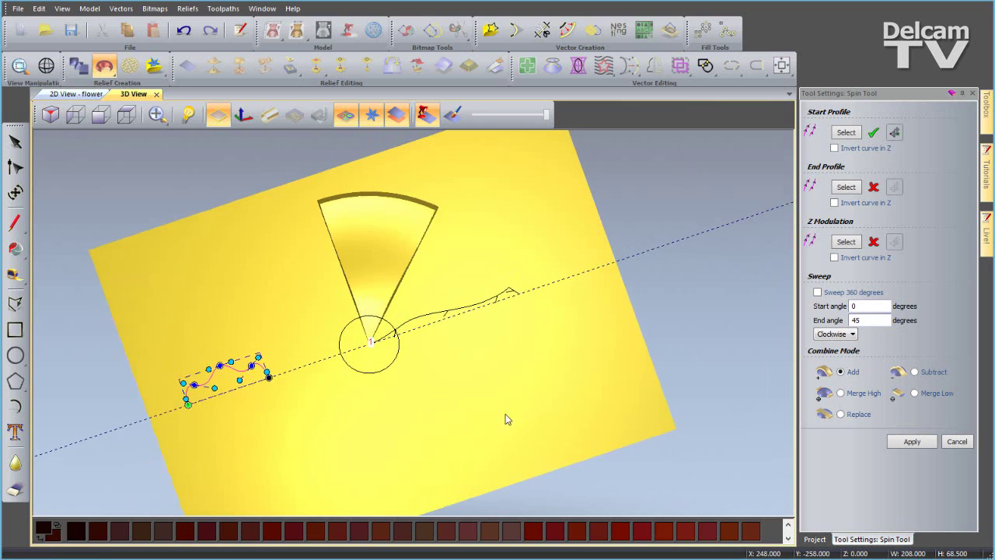
pyautogui.moveTo(506, 417)
pyautogui.mouseDown()
pyautogui.moveTo(492, 433)
pyautogui.moveTo(498, 406)
pyautogui.mouseUp()
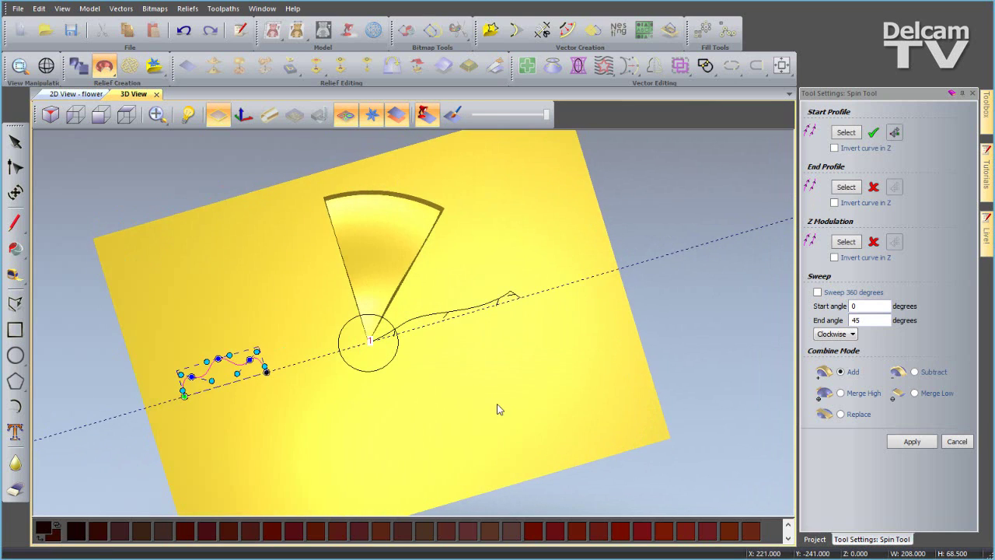
pyautogui.click(844, 244)
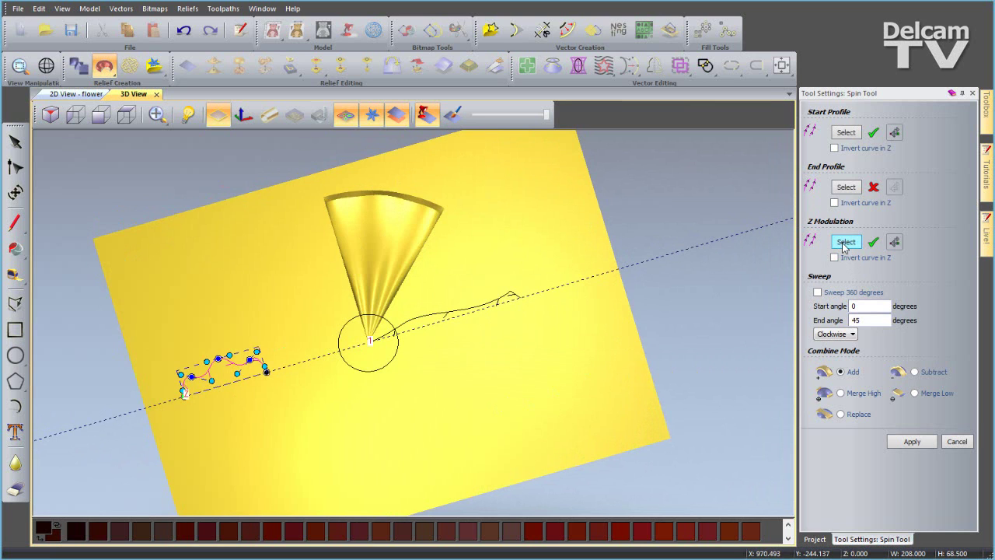
pyautogui.moveTo(306, 251); pyautogui.dragTo(366, 266)
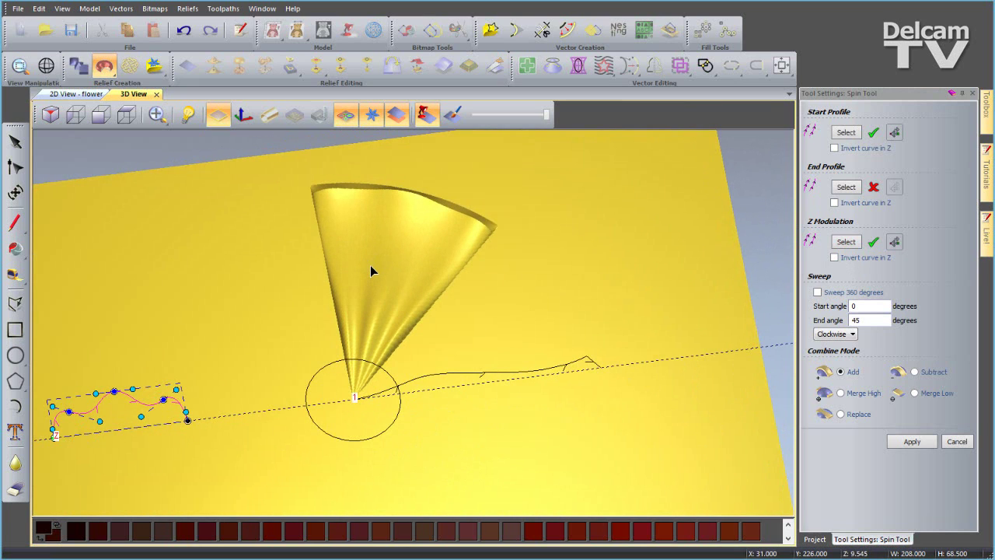
pyautogui.click(914, 441)
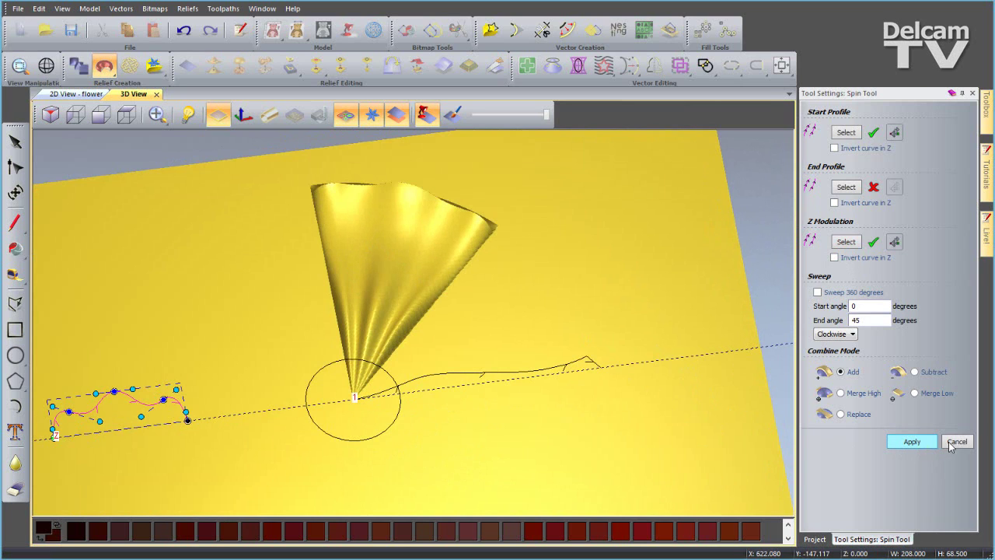
pyautogui.click(950, 441)
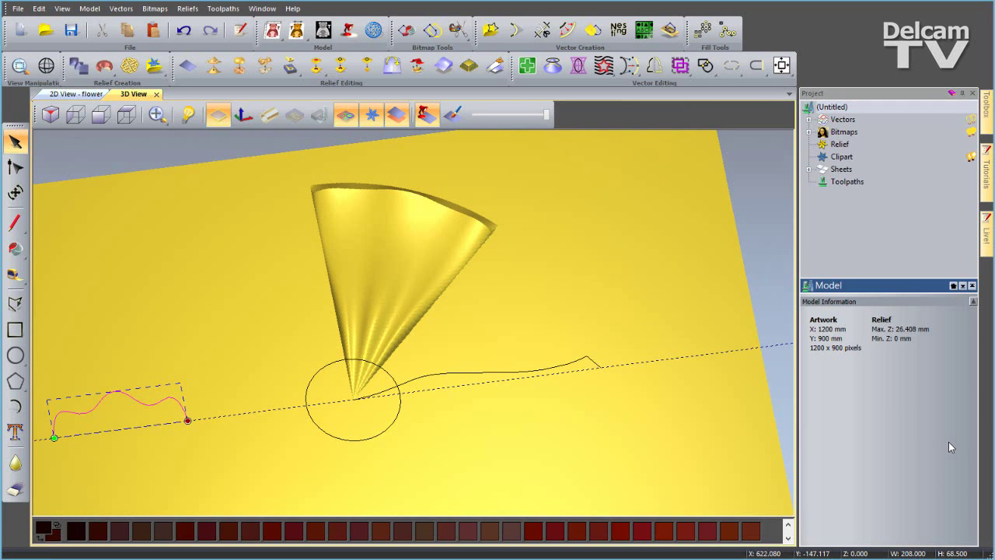
# Step: Draw a vertical straight line about 453 mm long from the circle's centre along the petal's straight edge, in top view
pyautogui.click(127, 115)
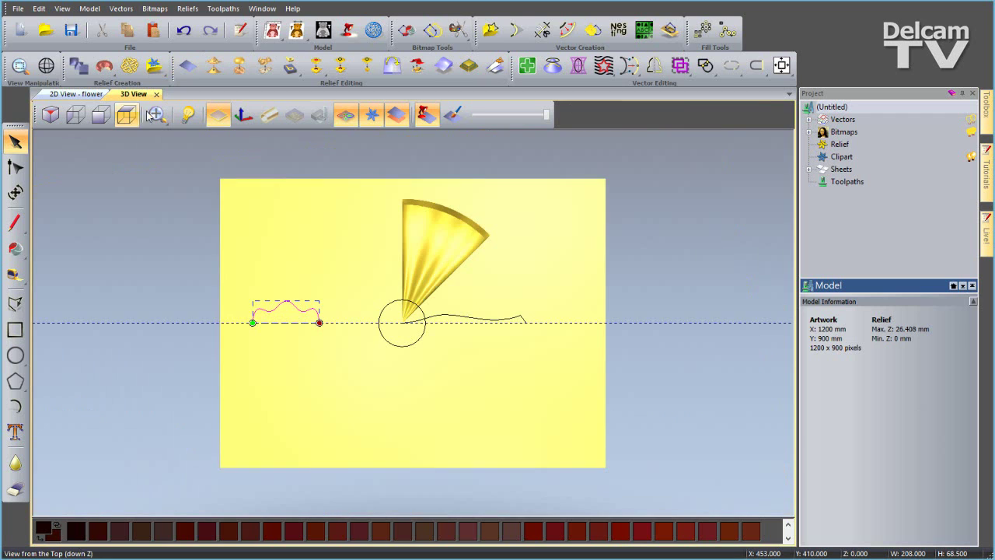
pyautogui.scroll(2, 455, 200)
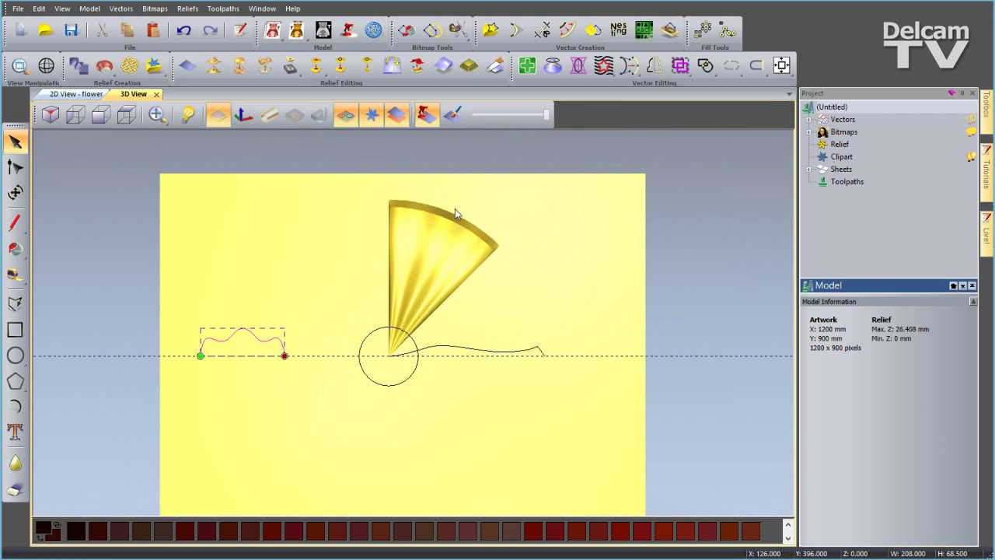
pyautogui.scroll(1, 455, 215)
pyautogui.scroll(1, 444, 215)
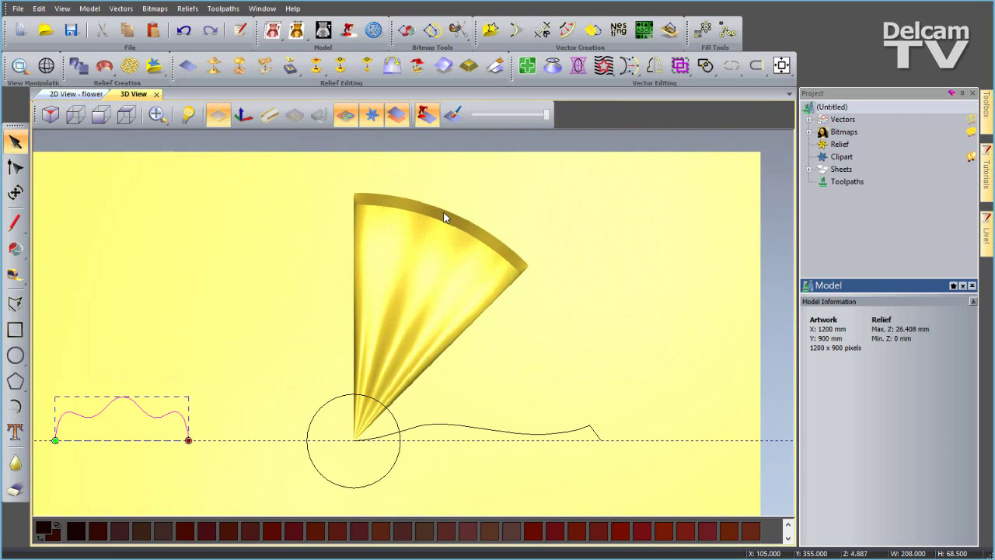
pyautogui.click(14, 304)
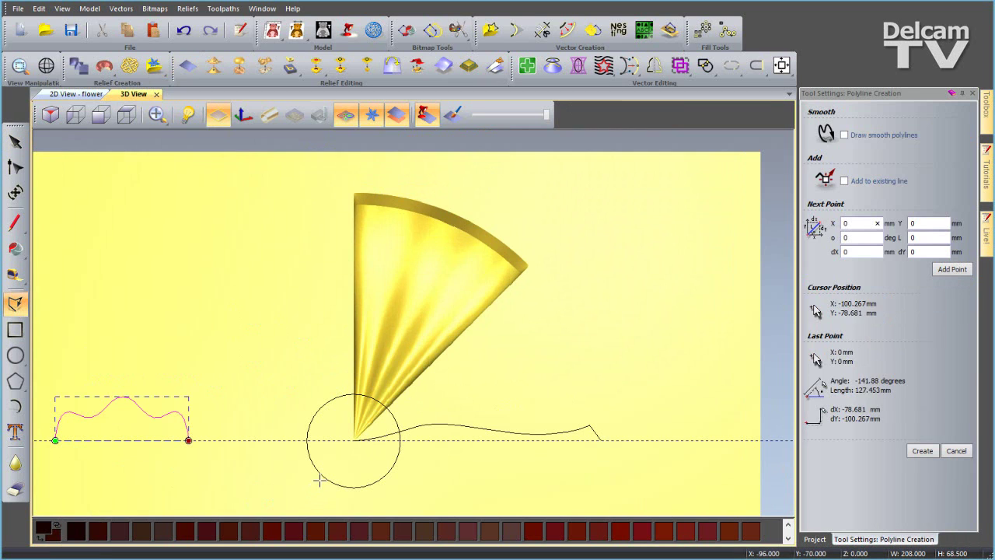
pyautogui.click(354, 439)
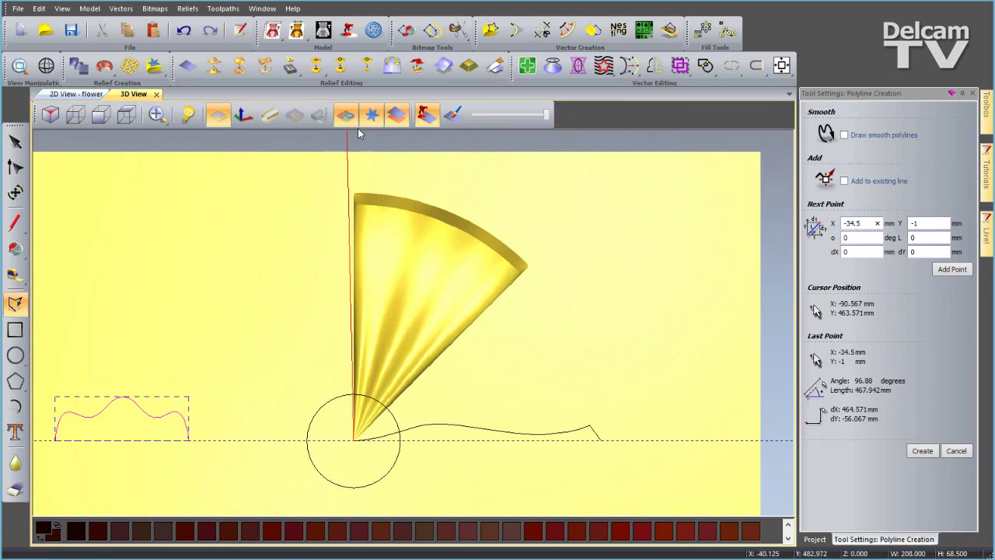
pyautogui.click(354, 150)
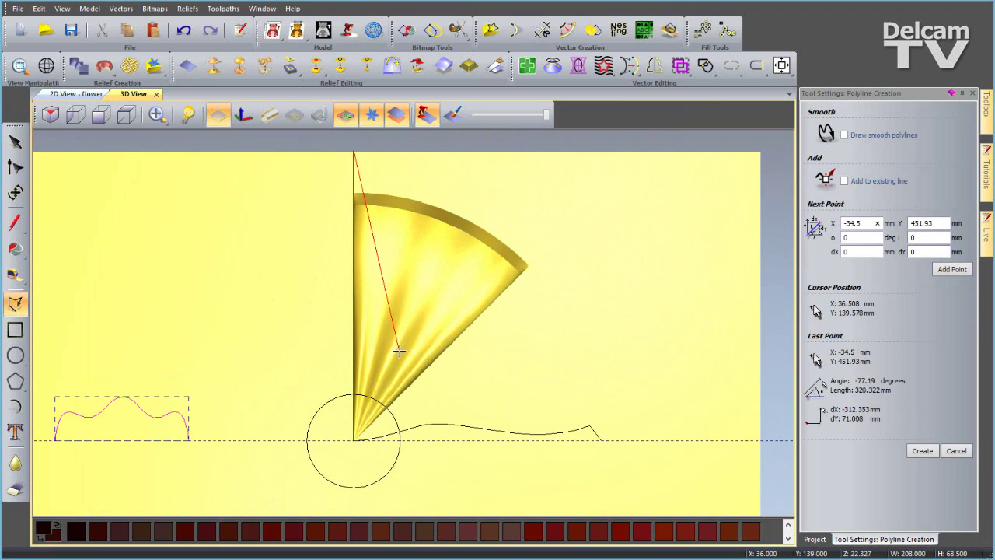
pyautogui.press('Escape')
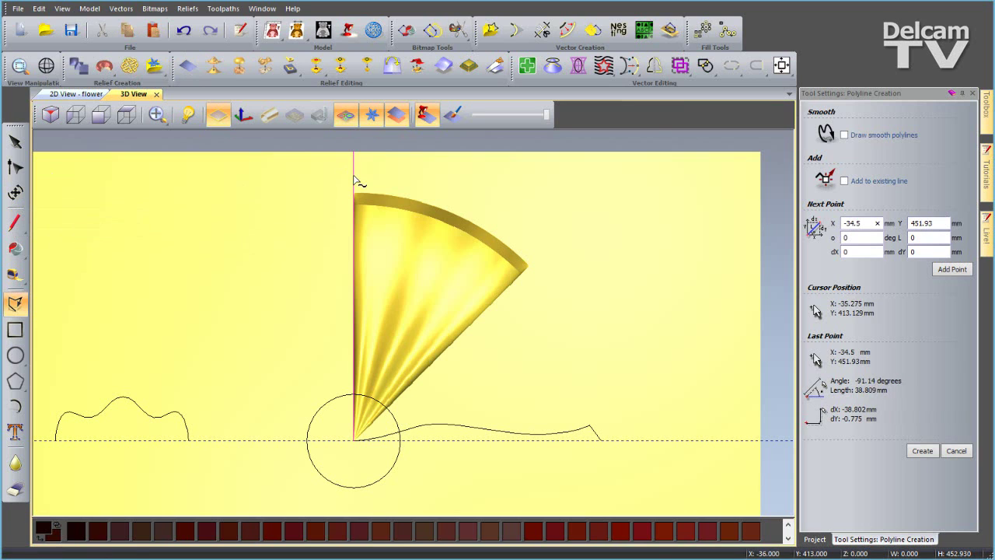
# Step: Create a copy of the vertical line rotated 45 degrees clockwise about its lower end at the circle's centre
pyautogui.click(16, 194)
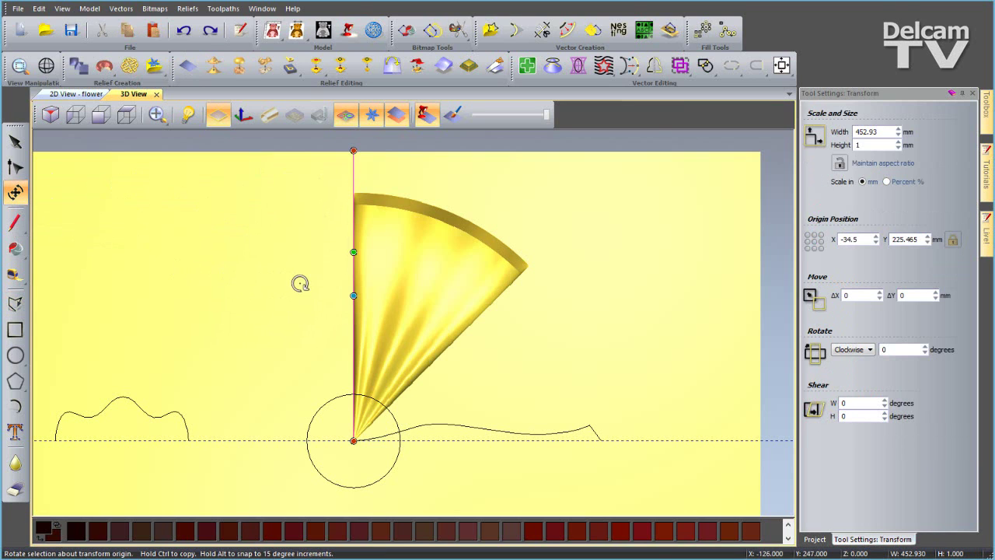
pyautogui.moveTo(353, 294); pyautogui.dragTo(353, 439)
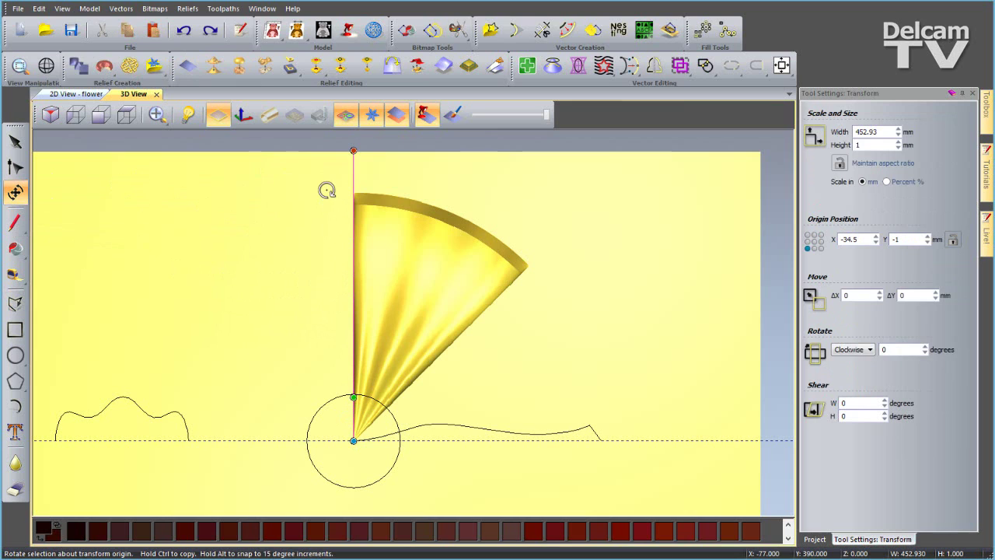
pyautogui.click(886, 350)
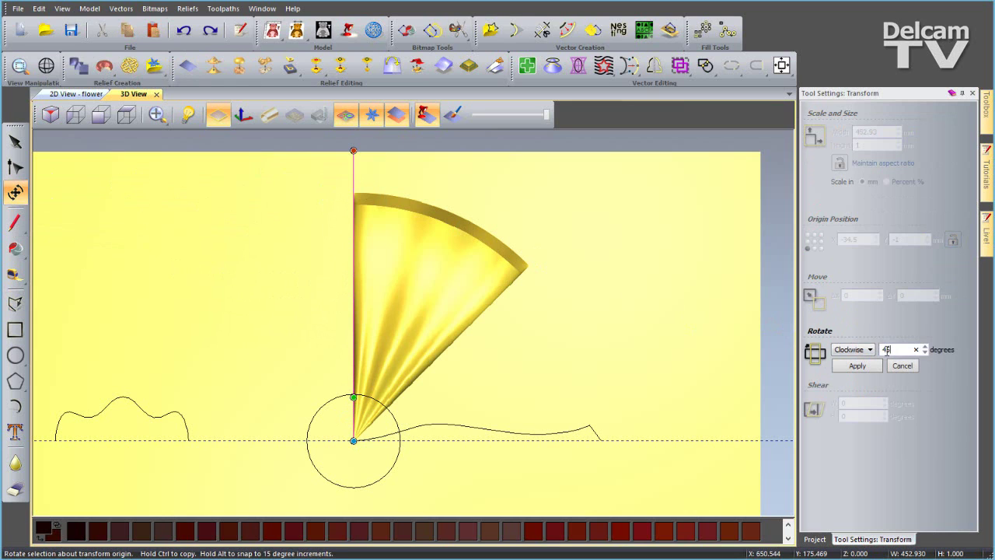
pyautogui.click(857, 365)
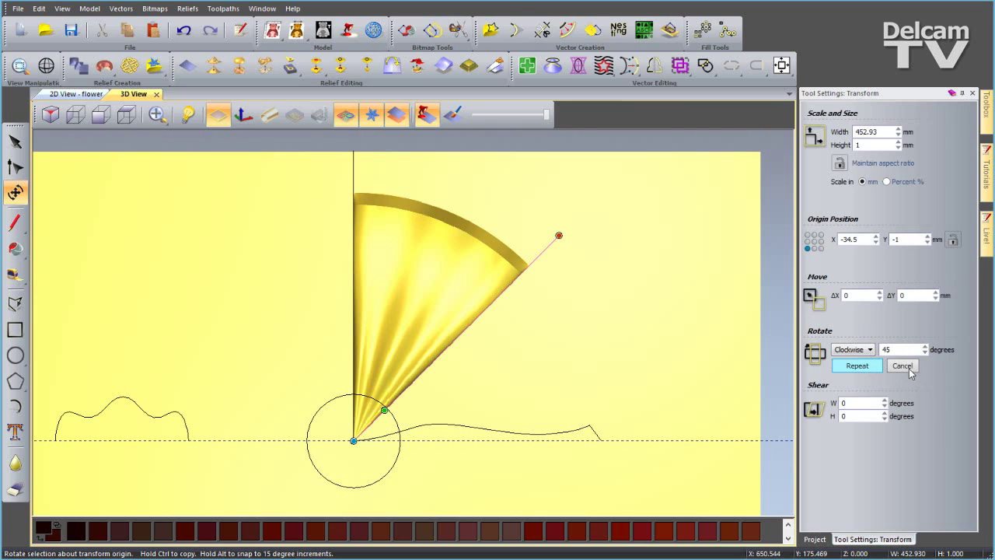
pyautogui.press('Escape')
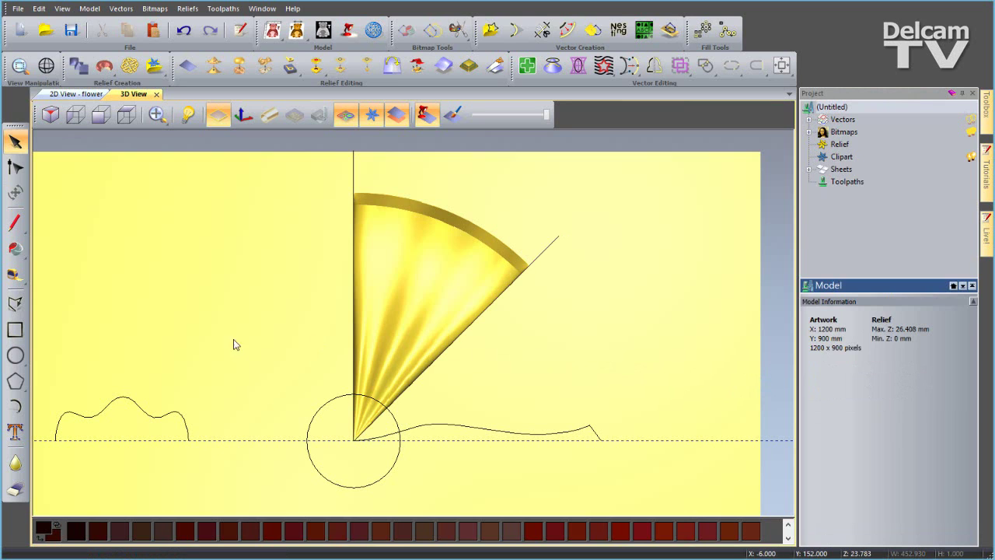
# Step: Draw a Centre - Start - End arc of about 386 mm radius along the petal's outer edge between the two lines
pyautogui.click(15, 406)
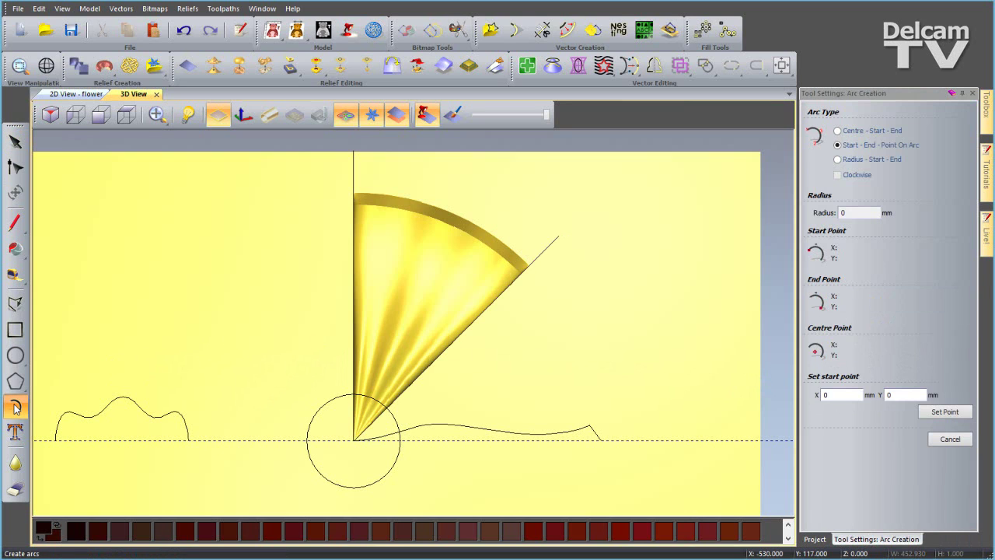
pyautogui.click(838, 131)
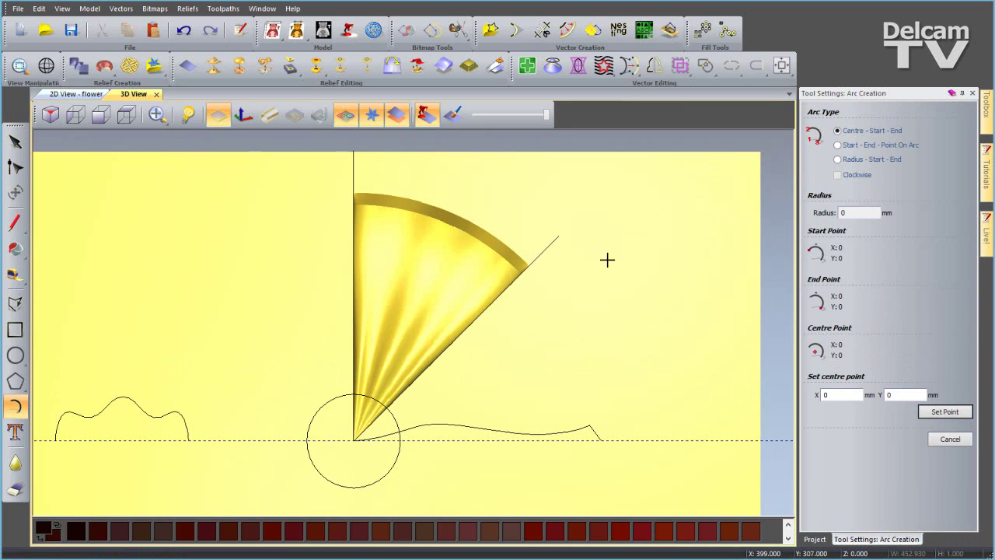
pyautogui.click(354, 440)
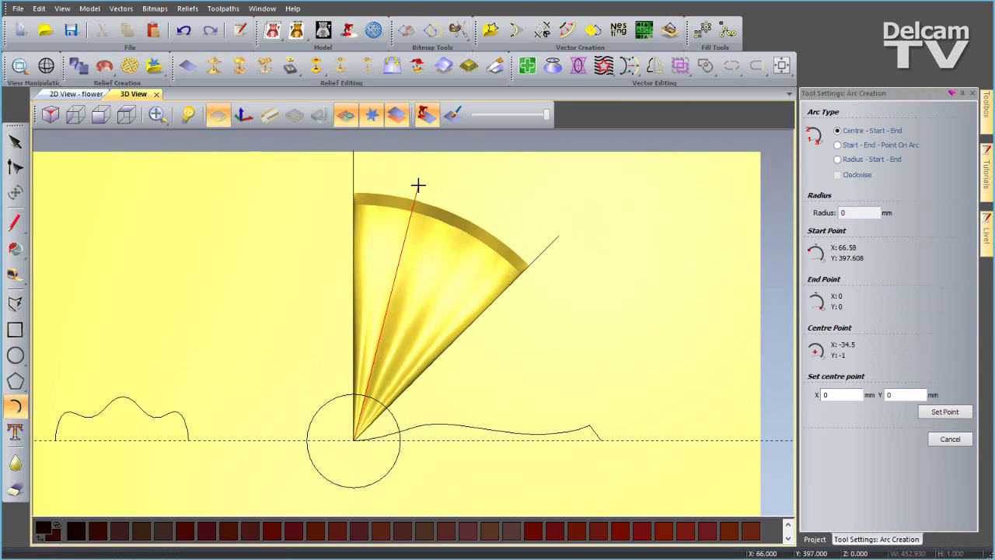
pyautogui.scroll(3, 418, 186)
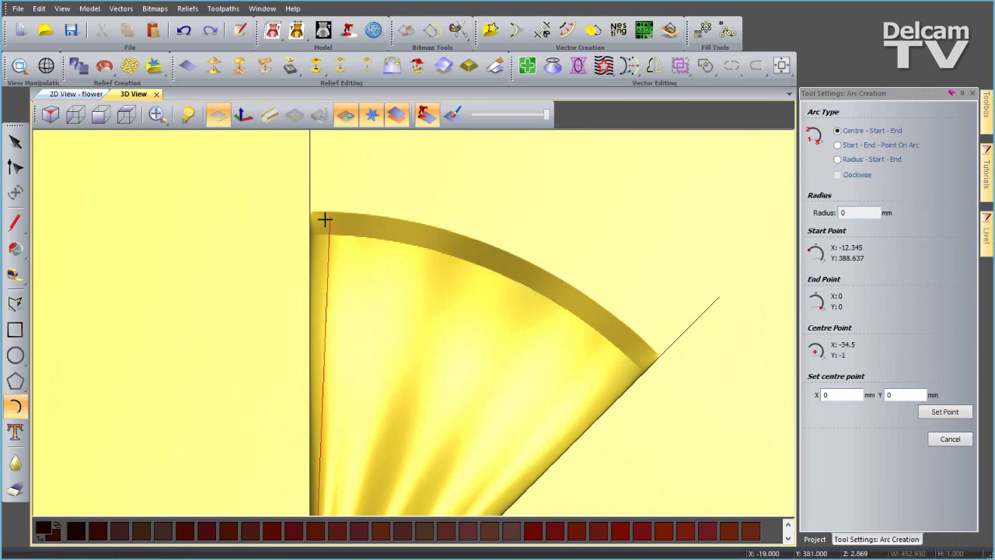
pyautogui.click(310, 211)
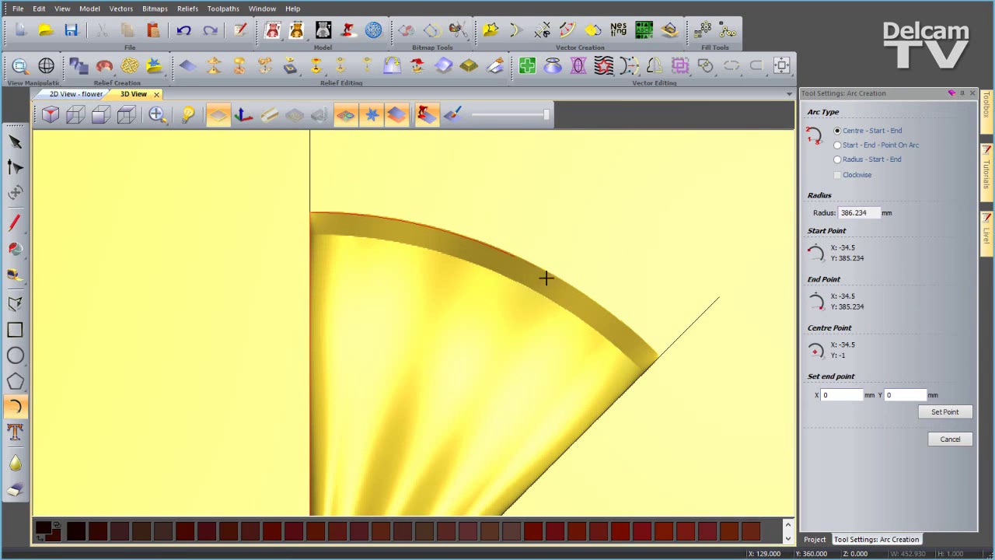
pyautogui.click(660, 360)
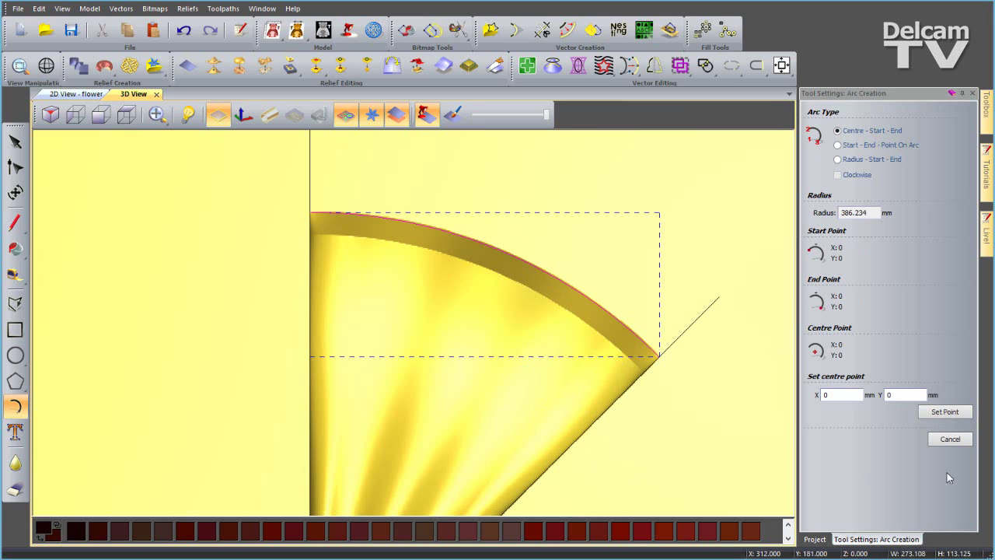
pyautogui.click(949, 439)
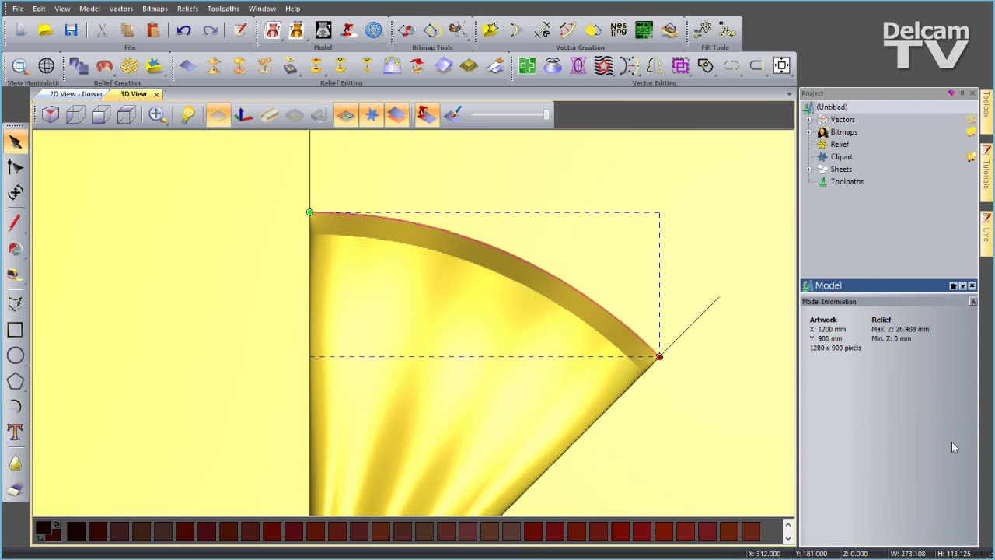
# Step: Select the arc and both straight lines and split them at their intersections
pyautogui.scroll(-2, 650, 438)
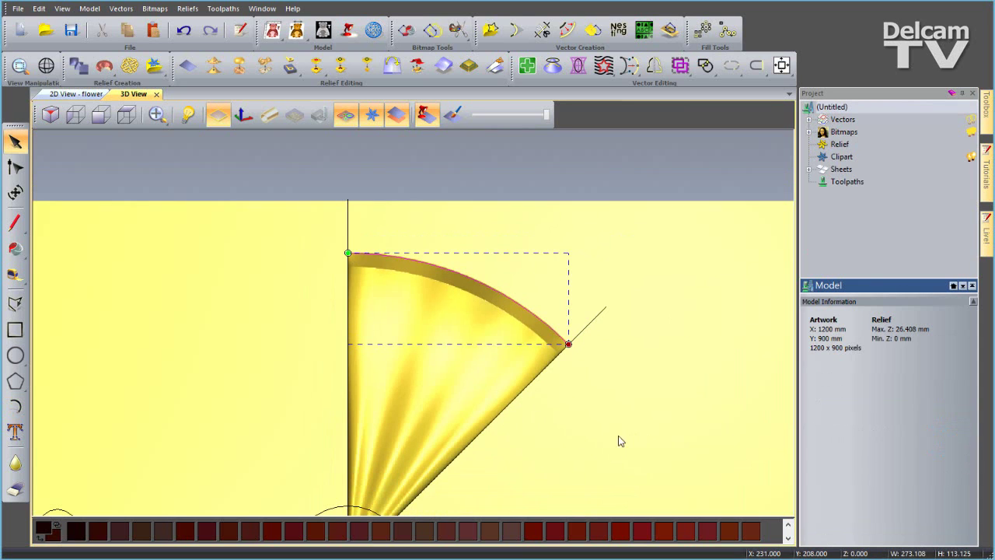
pyautogui.click(247, 331)
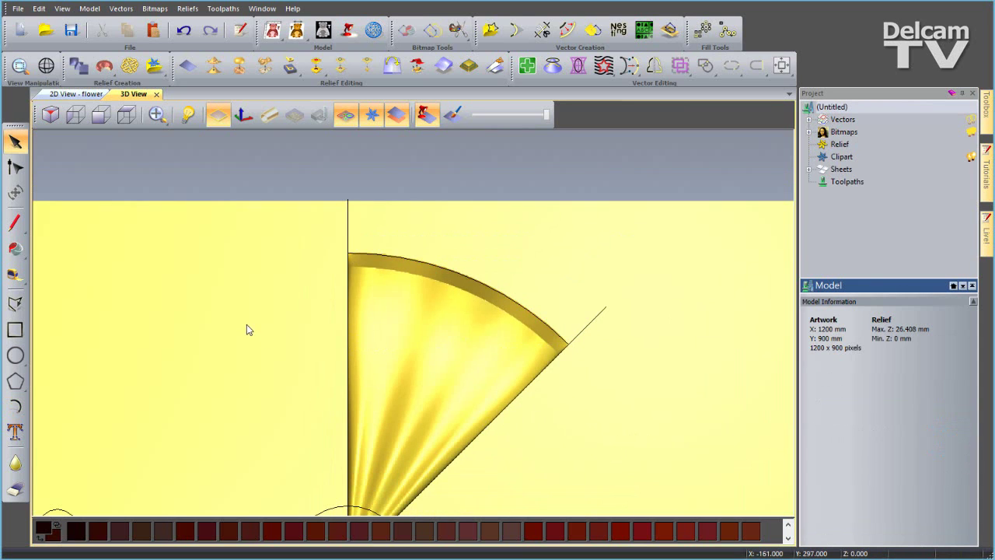
pyautogui.click(415, 261)
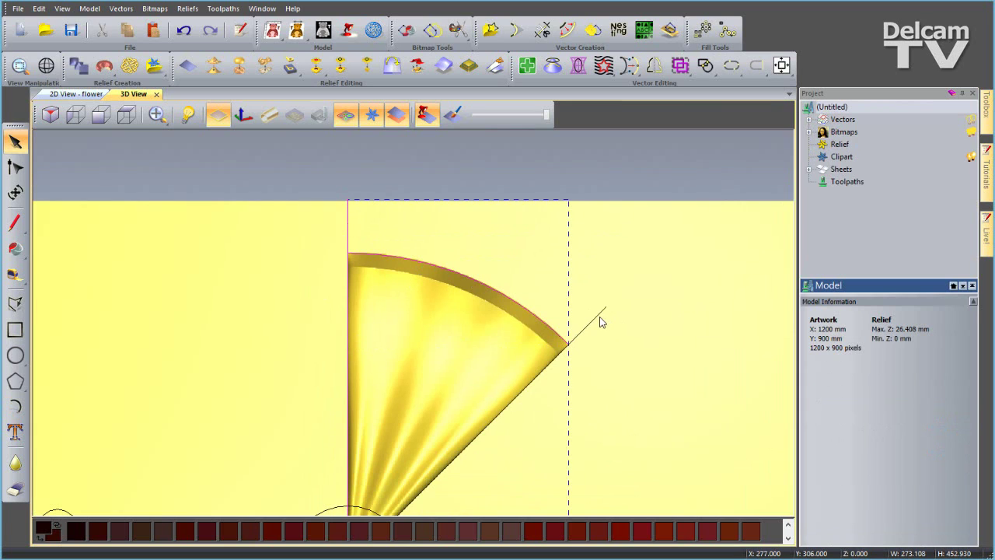
pyautogui.keyDown('shift'); pyautogui.click(597, 315); pyautogui.keyUp('shift')
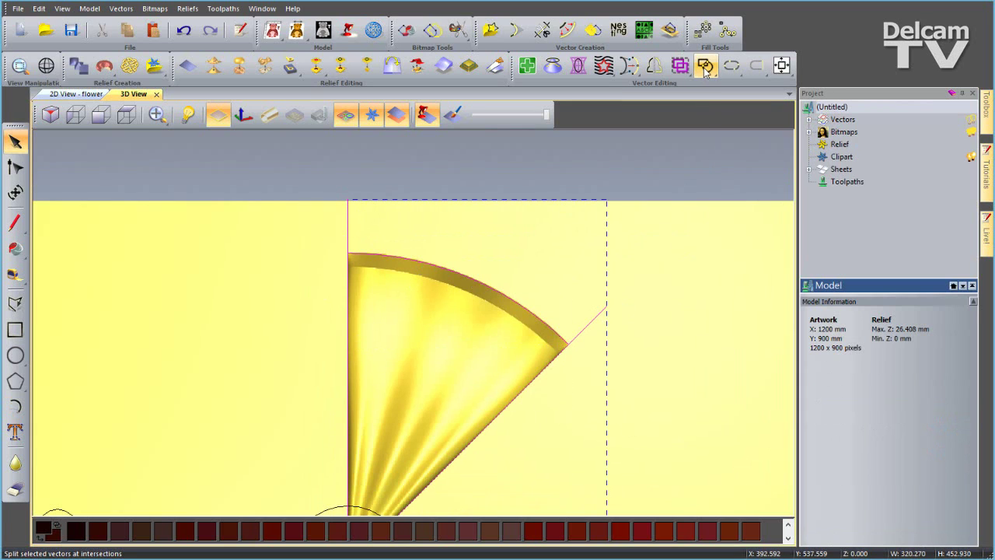
pyautogui.moveTo(704, 68); pyautogui.dragTo(711, 198)
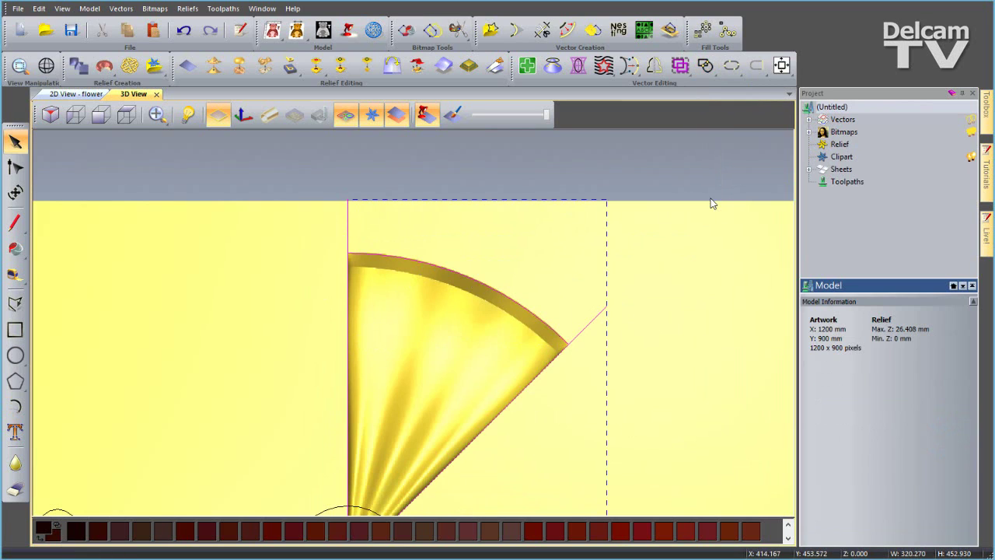
# Step: Delete the two line pieces that project beyond the petal's outer arc
pyautogui.click(612, 353)
pyautogui.click(591, 332)
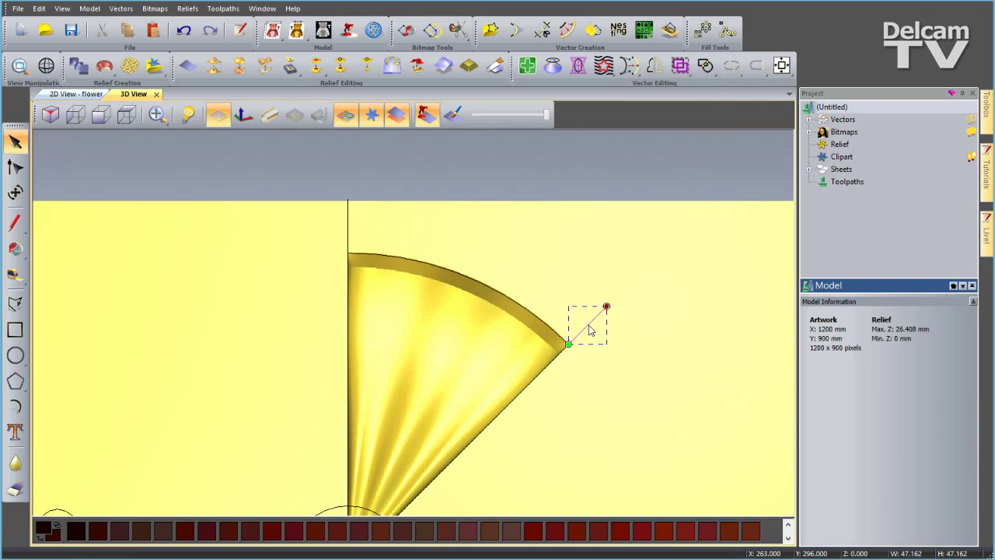
pyautogui.keyDown('shift'); pyautogui.click(347, 206); pyautogui.keyUp('shift')
pyautogui.press('Delete')
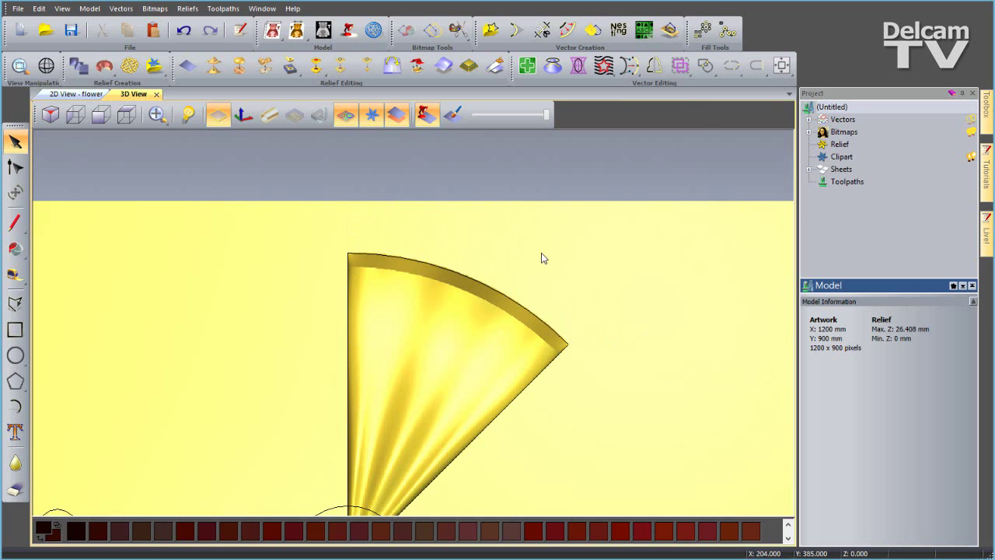
# Step: Join the arc and the two lines into one closed petal outline with a coincident-node tolerance of 0.025 mm
pyautogui.moveTo(493, 358); pyautogui.dragTo(499, 195)
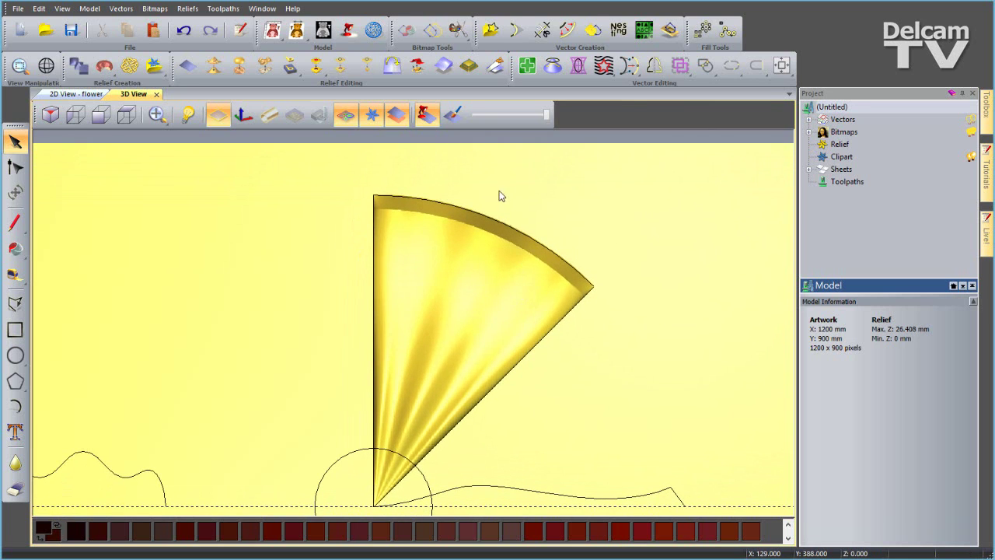
pyautogui.click(484, 213)
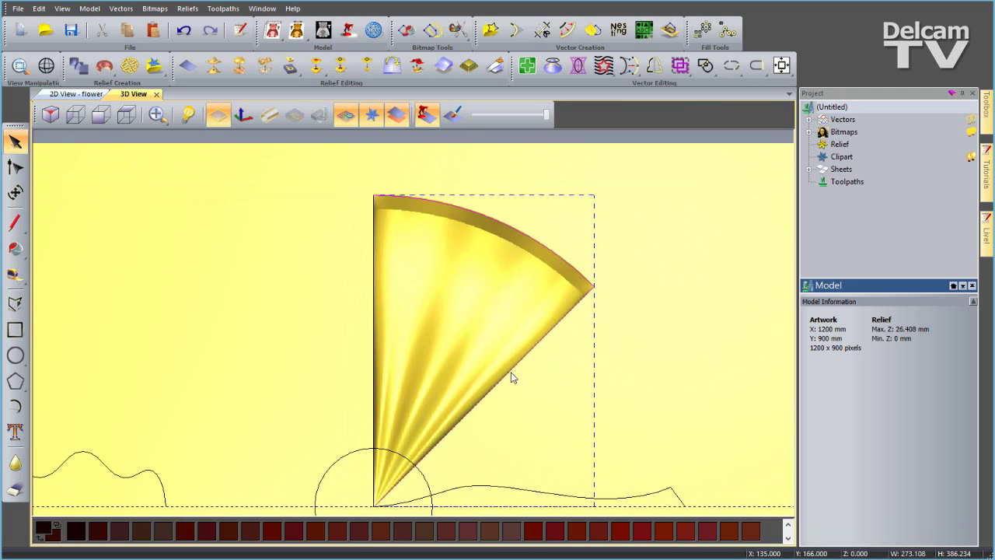
pyautogui.keyDown('shift'); pyautogui.click(374, 354); pyautogui.keyUp('shift')
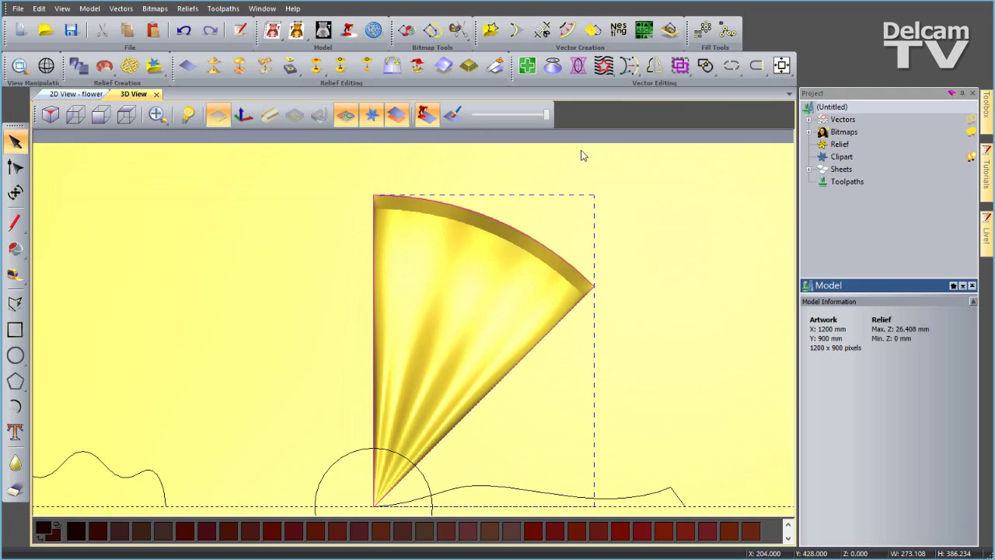
pyautogui.click(731, 68)
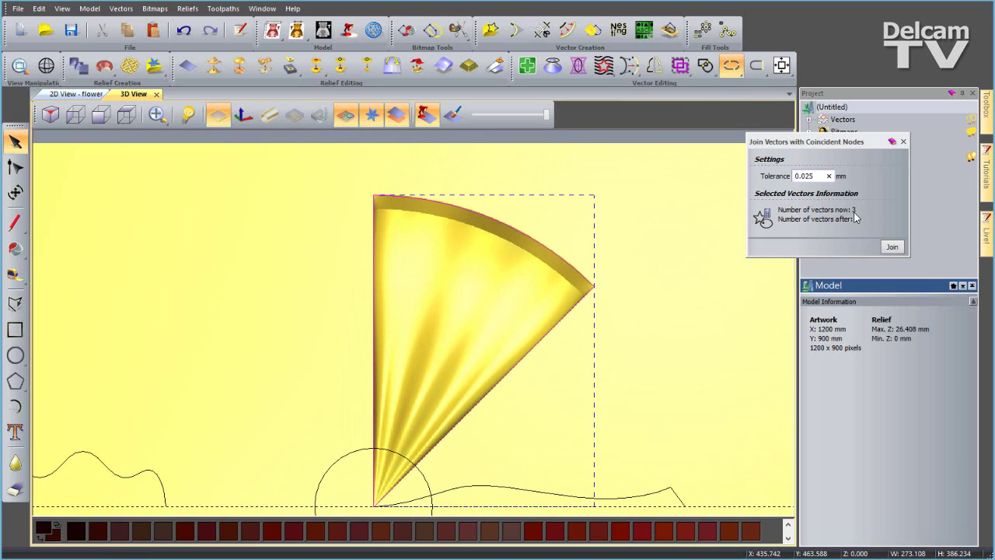
pyautogui.click(893, 248)
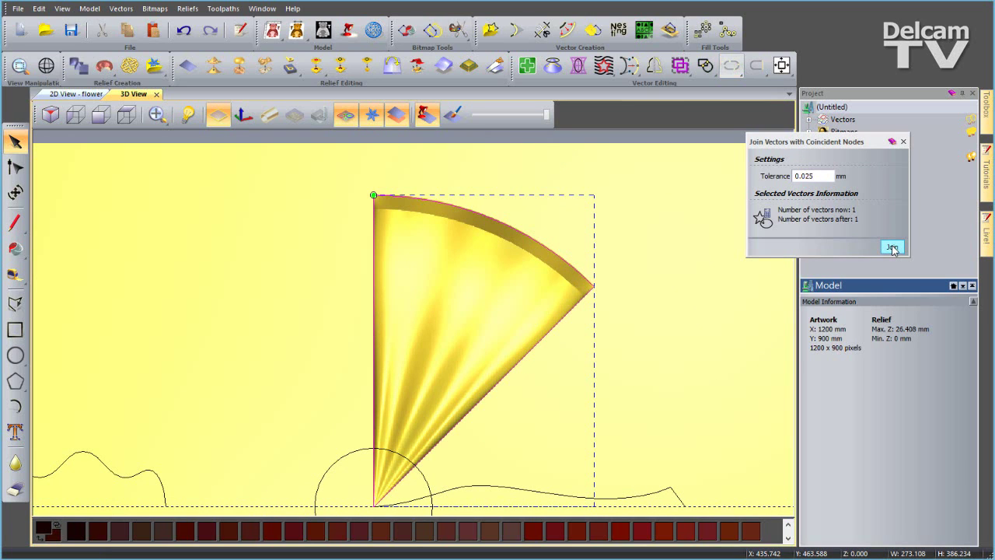
pyautogui.click(903, 143)
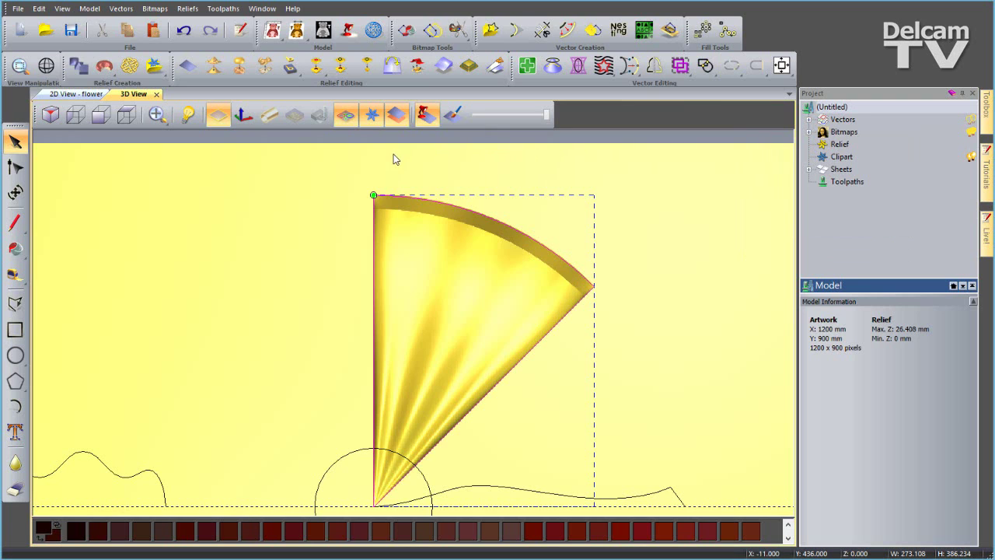
# Step: Insert a node near each end of the petal outline's outer arc
pyautogui.click(401, 202)
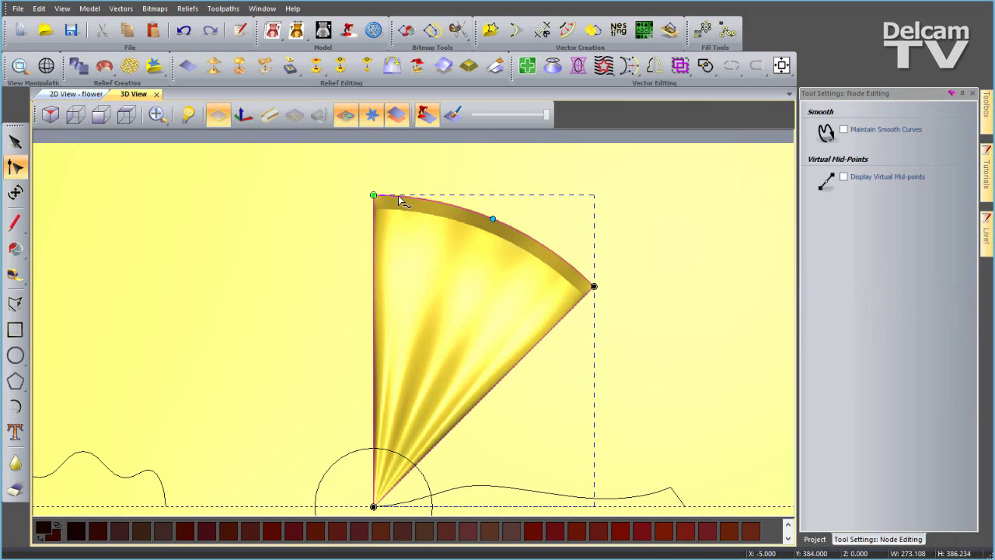
pyautogui.press('i')
pyautogui.press('i')
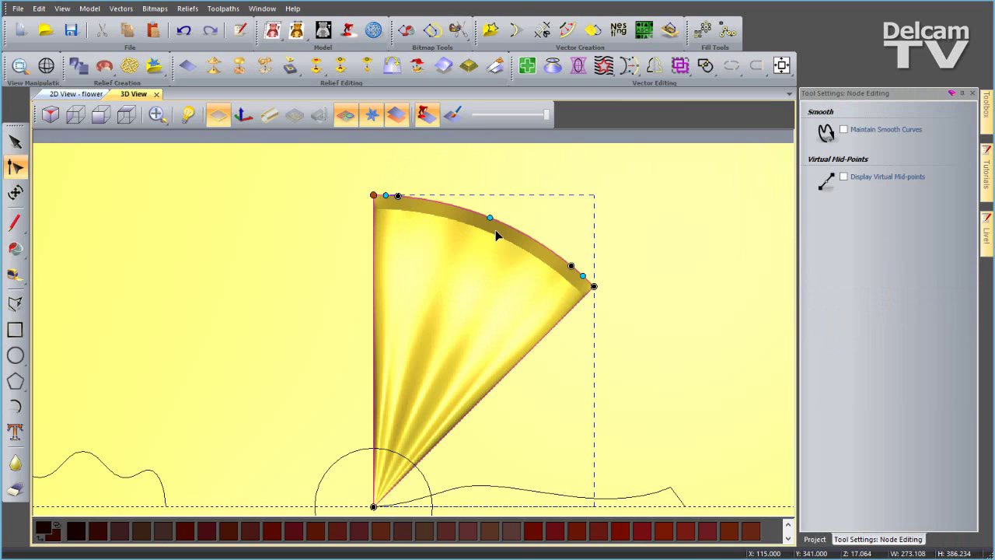
# Step: Lower the corner node at the top of the vertical edge to the inner edge of the petal's rim, bevelling that corner
pyautogui.press('Down')
pyautogui.press('Down')
pyautogui.press('Down')
pyautogui.press('Down')
pyautogui.scroll(3, 375, 160)
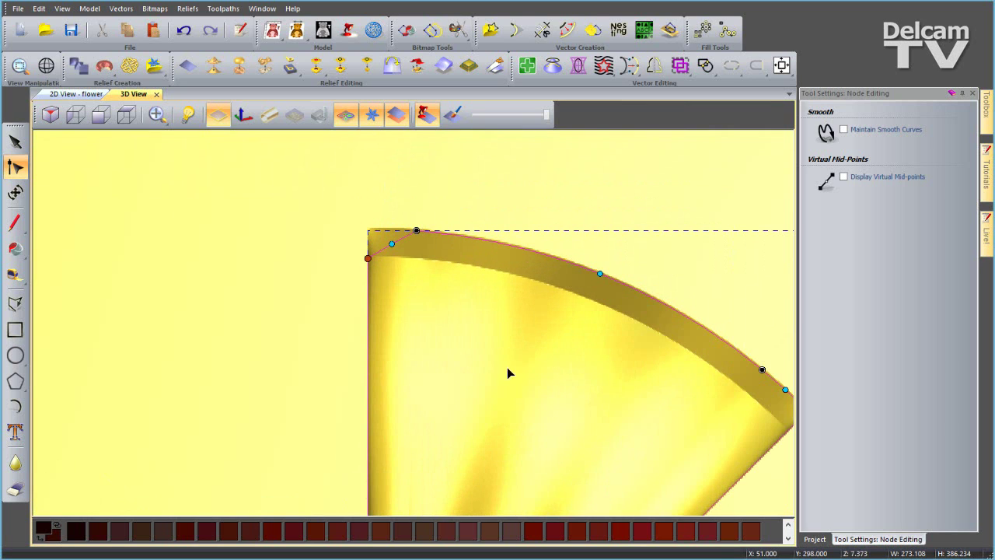
# Step: Move the petal outline's corner node on the slanted edge to the inner edge of the rim, bevelling that corner
pyautogui.moveTo(508, 373); pyautogui.dragTo(406, 302, button='middle')
pyautogui.scroll(-1, 412, 311)
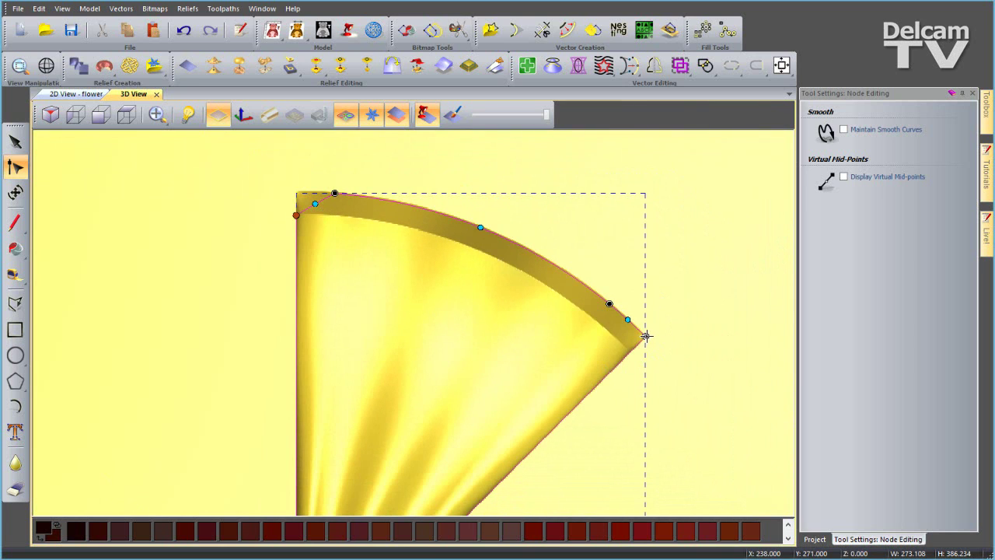
pyautogui.click(645, 336)
pyautogui.moveTo(645, 335); pyautogui.dragTo(641, 339)
pyautogui.moveTo(633, 354); pyautogui.dragTo(631, 355)
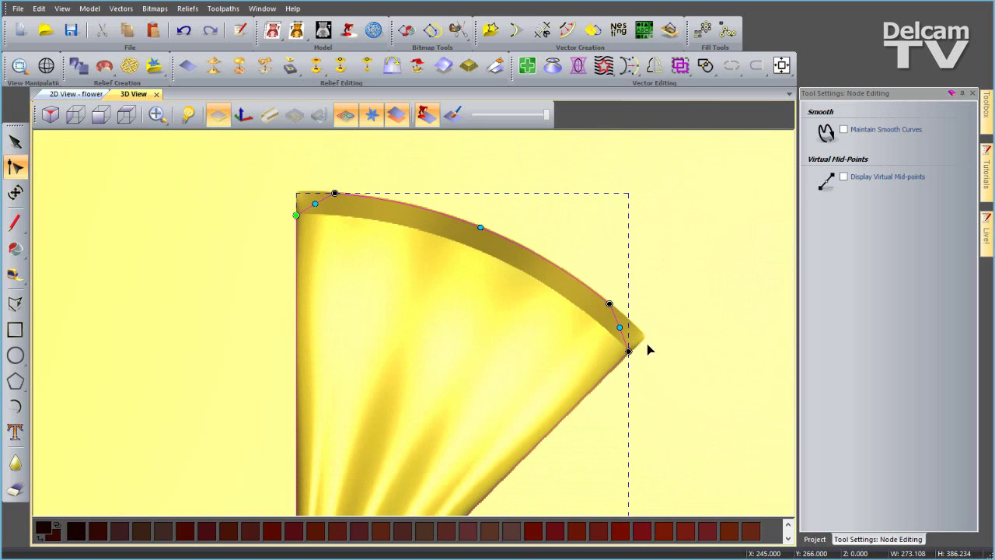
# Step: Compare the bevelled petal outline and relief with the carved flower photo by switching between the bitmap and shaded material display
pyautogui.scroll(-2, 606, 294)
pyautogui.click(453, 115)
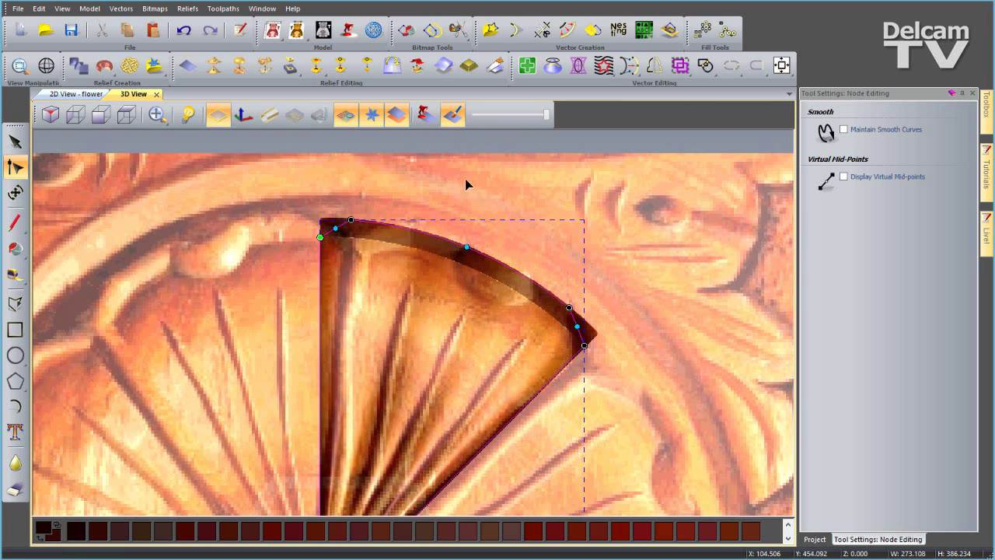
pyautogui.moveTo(467, 184)
pyautogui.mouseDown()
pyautogui.moveTo(456, 415)
pyautogui.moveTo(451, 362)
pyautogui.moveTo(448, 384)
pyautogui.moveTo(456, 425)
pyautogui.mouseUp()
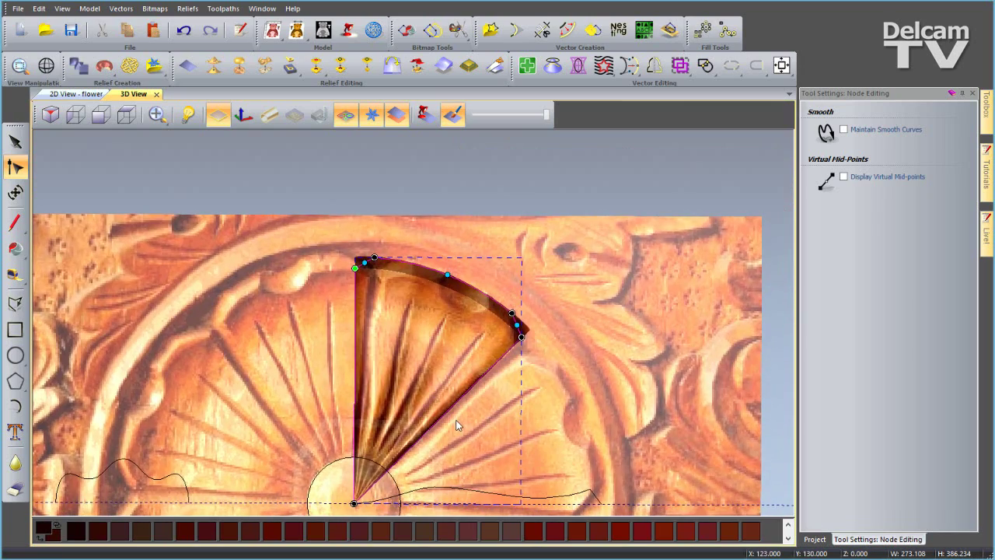
pyautogui.click(425, 114)
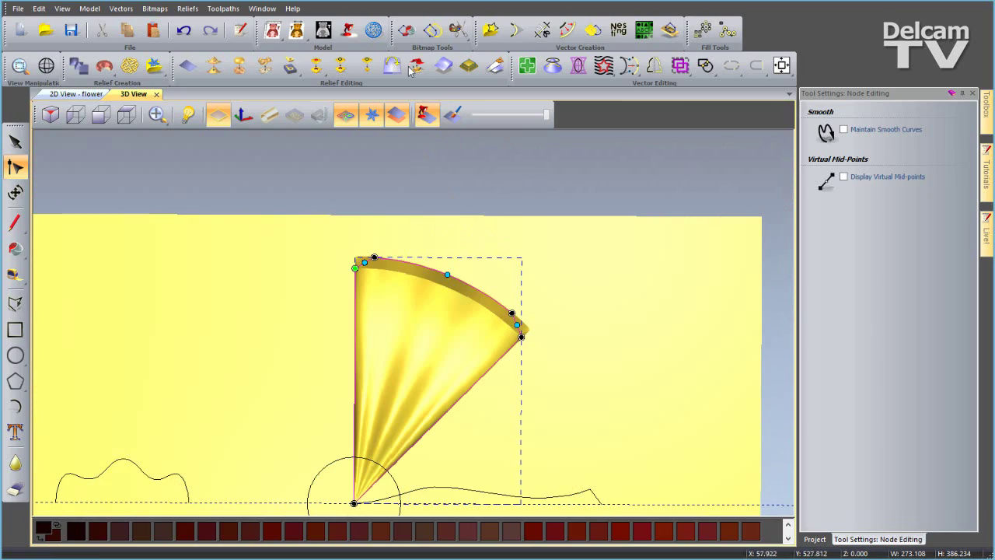
pyautogui.click(452, 114)
pyautogui.moveTo(193, 366); pyautogui.dragTo(162, 355)
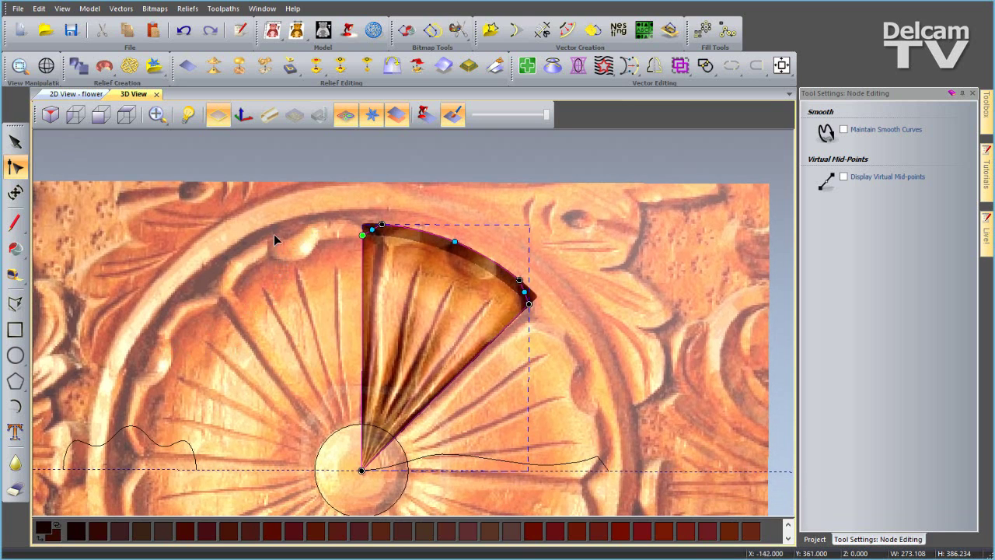
pyautogui.click(426, 115)
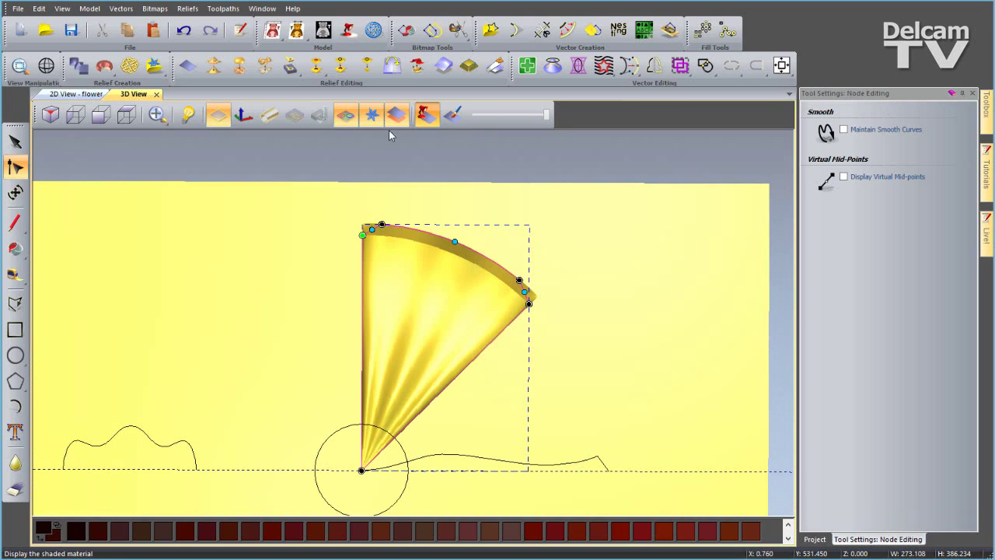
# Step: Draw a straight line from the petal's tip through the middle of its outer arc, extending the end to about X 165, Y 475 mm
pyautogui.click(126, 115)
pyautogui.scroll(2, 454, 166)
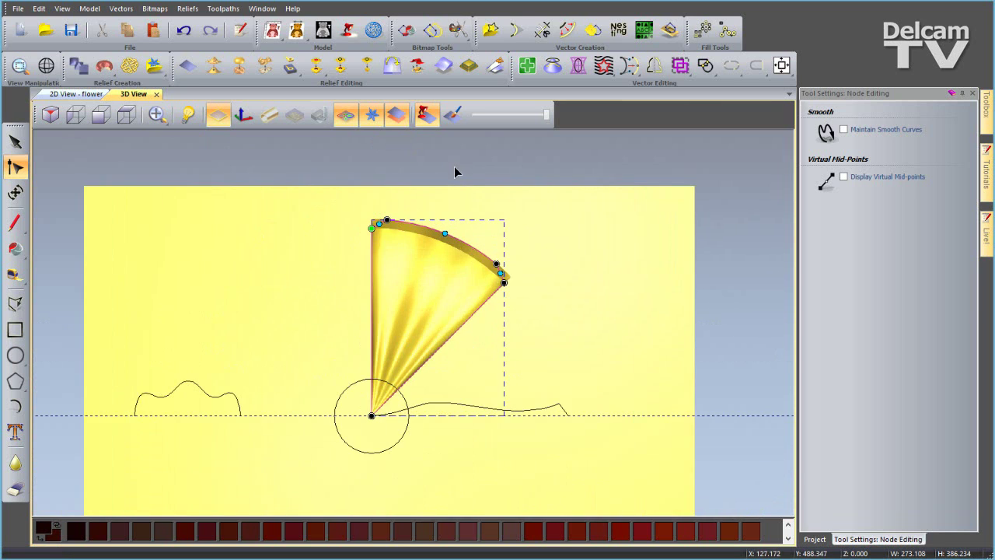
pyautogui.scroll(1, 450, 171)
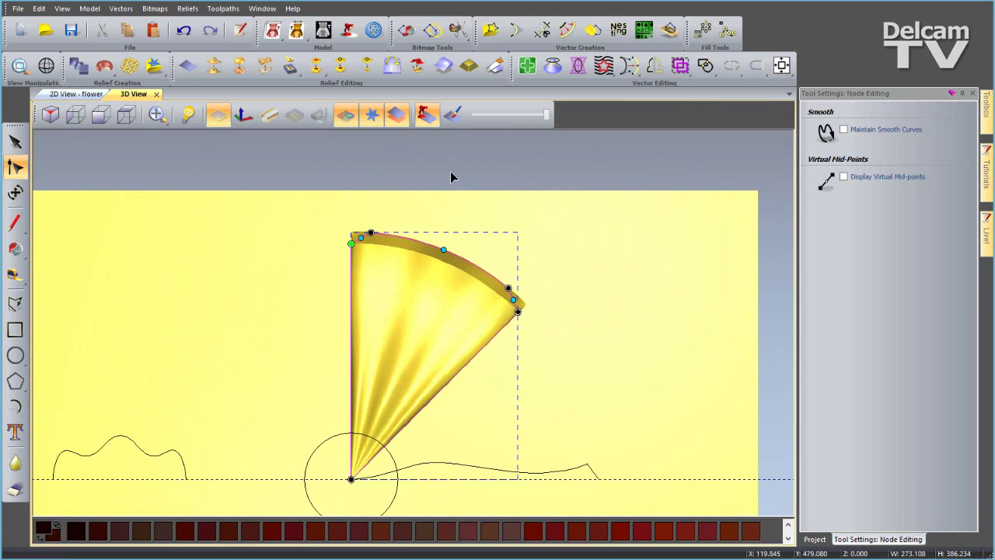
pyautogui.click(15, 303)
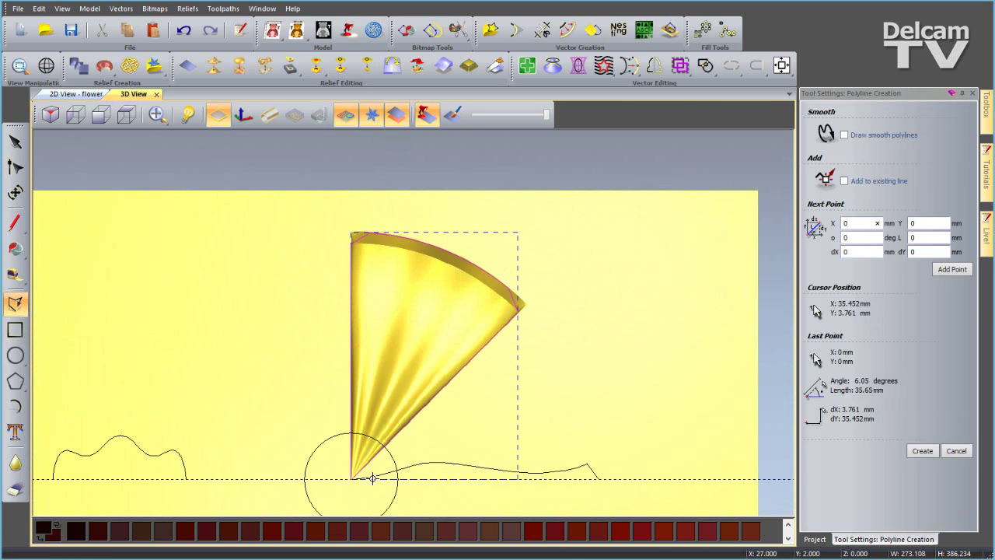
pyautogui.click(352, 477)
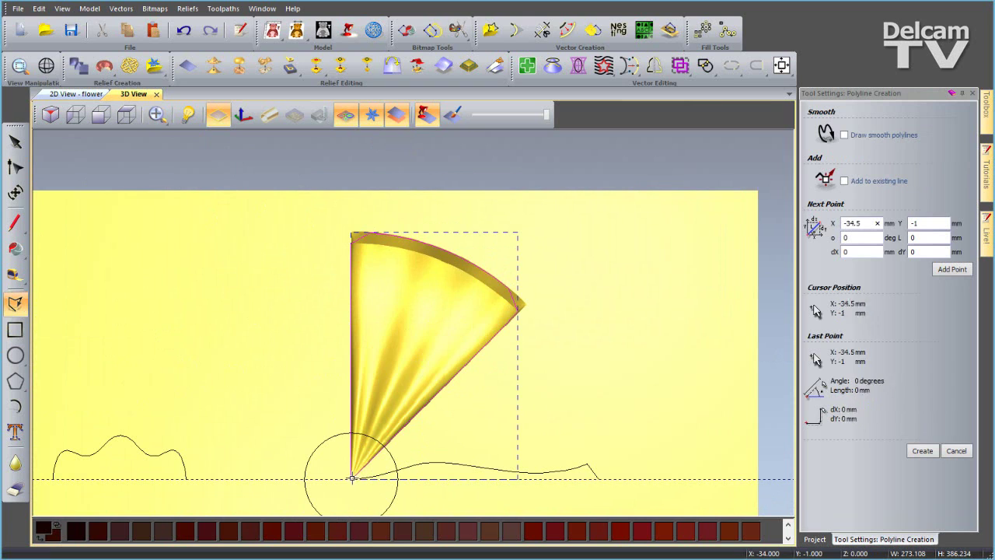
pyautogui.click(445, 249)
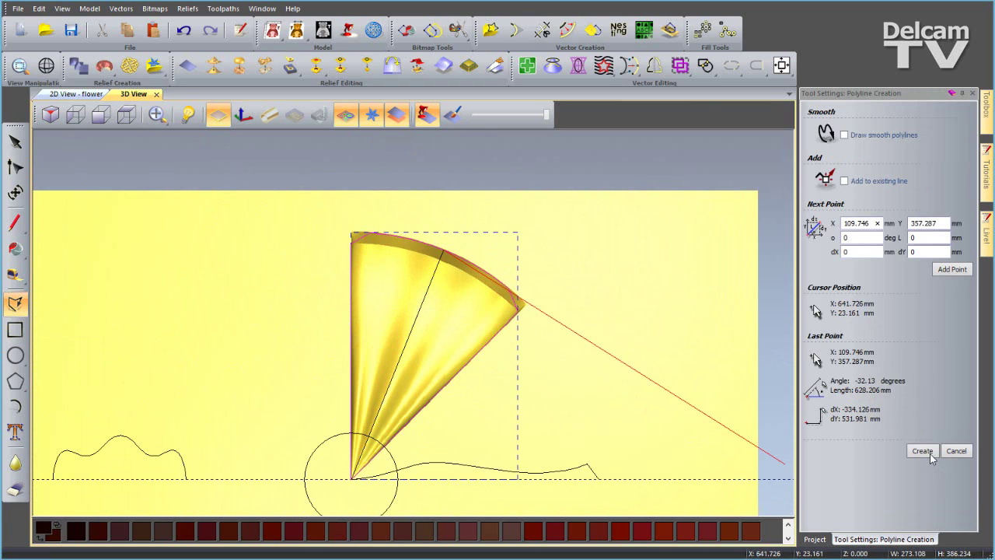
pyautogui.click(956, 451)
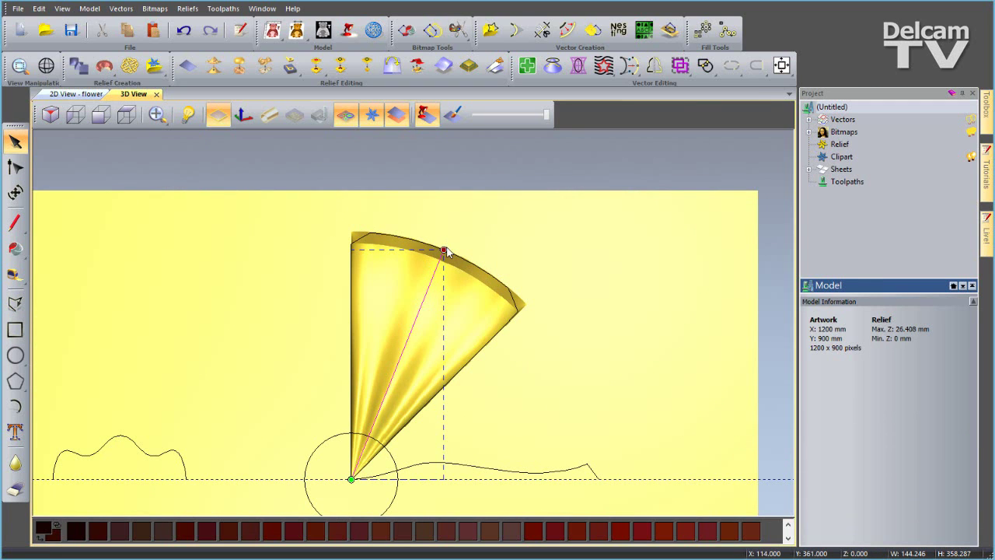
pyautogui.press('n')
pyautogui.moveTo(445, 247); pyautogui.dragTo(479, 175)
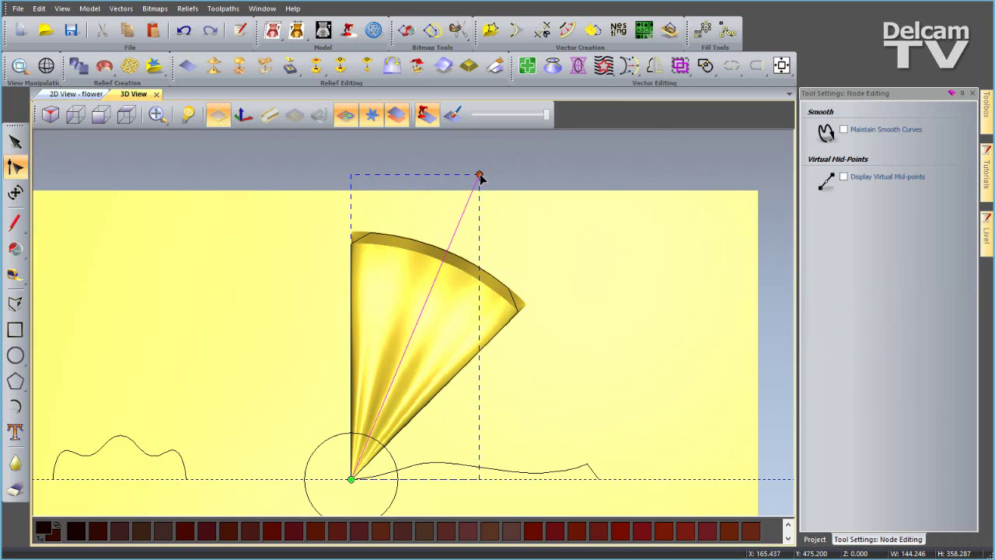
# Step: Create a circle of about 108 mm radius centred on the extended line above the petal, slightly overlapping the outer arc
pyautogui.click(15, 355)
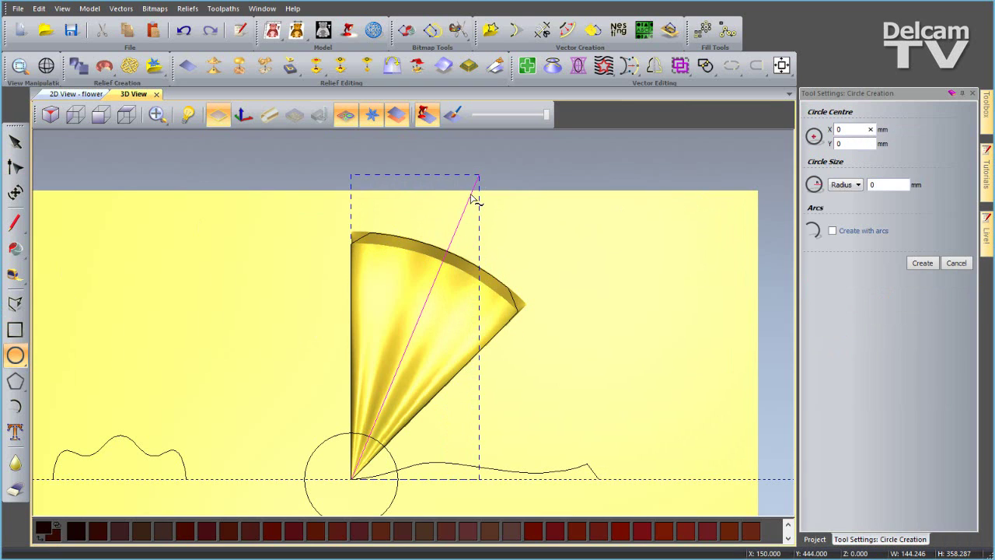
pyautogui.moveTo(470, 194); pyautogui.dragTo(449, 261)
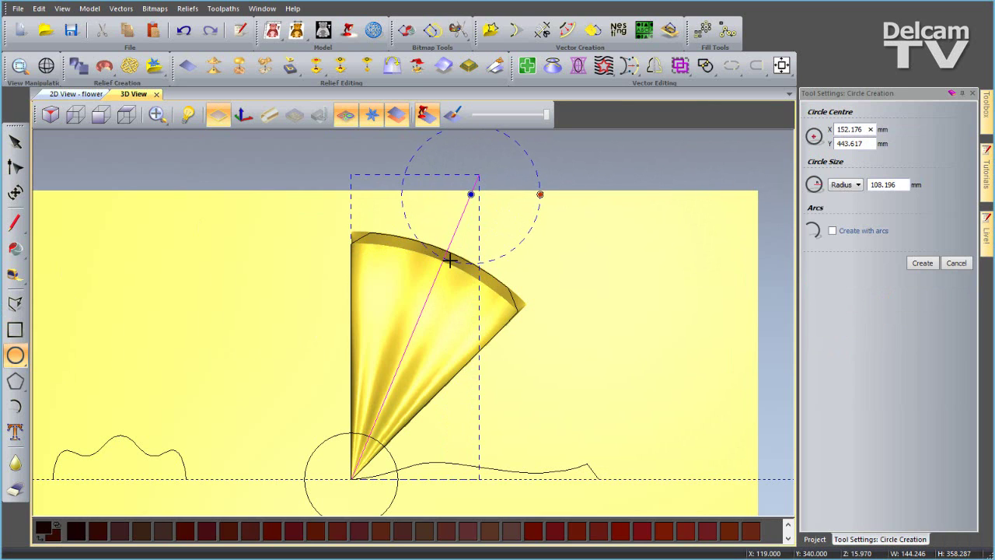
pyautogui.click(922, 263)
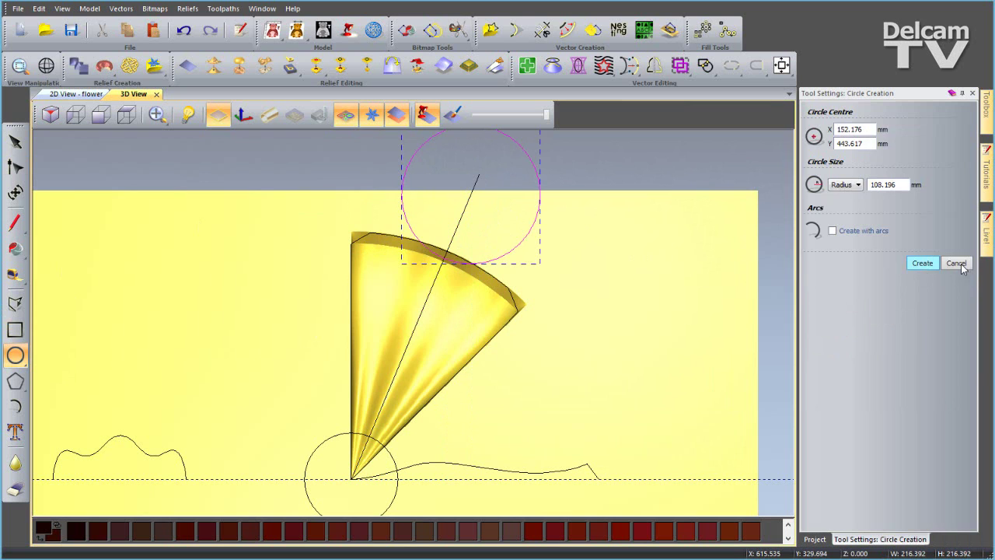
pyautogui.click(958, 264)
pyautogui.click(506, 249)
# Step: Cut the circle and petal outline at their intersections and delete the circle's outer part and the arc piece inside it
pyautogui.scroll(1, 482, 225)
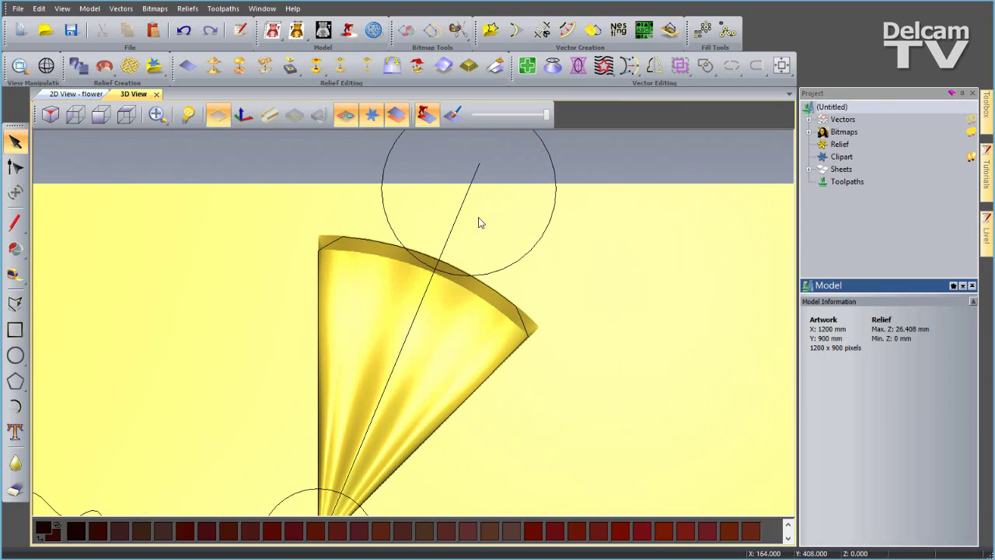
pyautogui.click(464, 276)
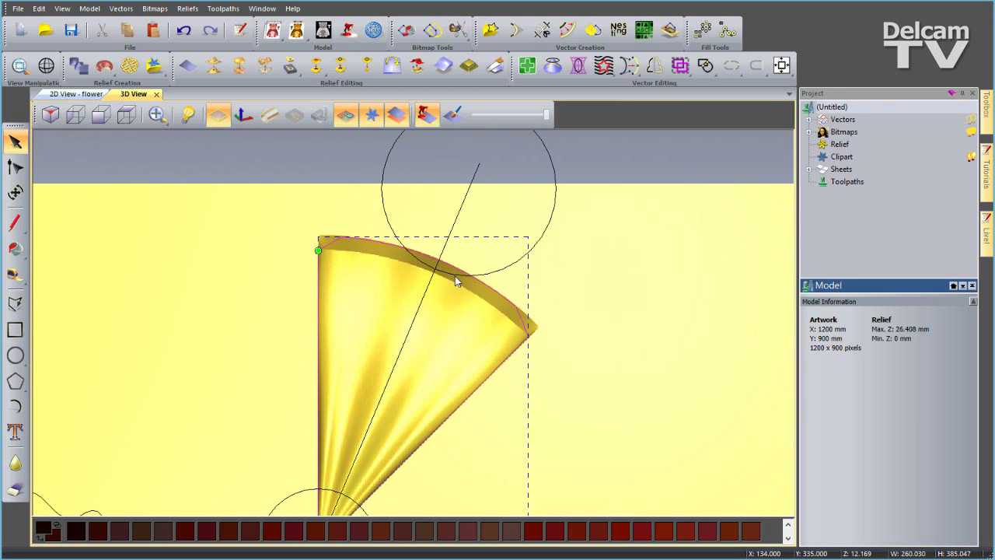
pyautogui.keyDown('shift'); pyautogui.click(458, 281); pyautogui.keyUp('shift')
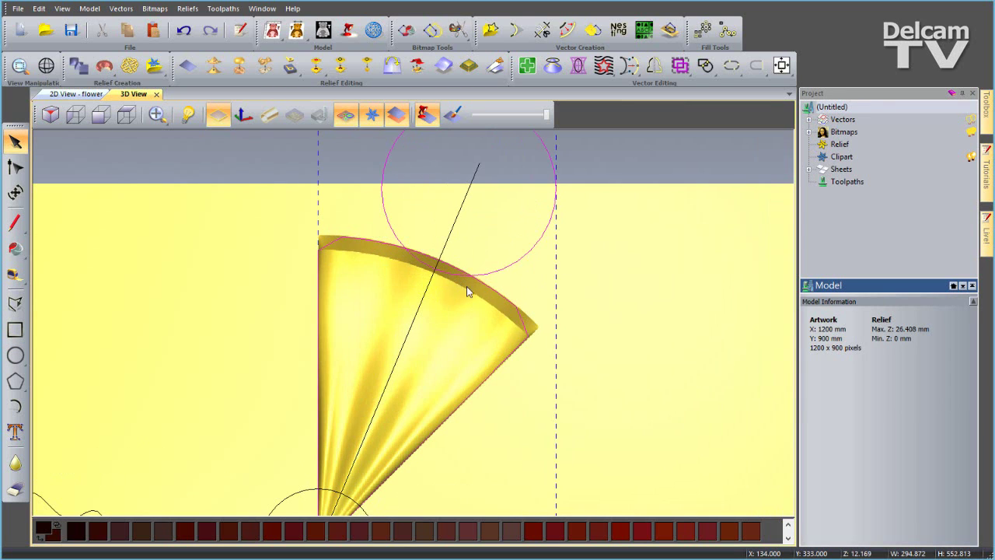
pyautogui.click(706, 67)
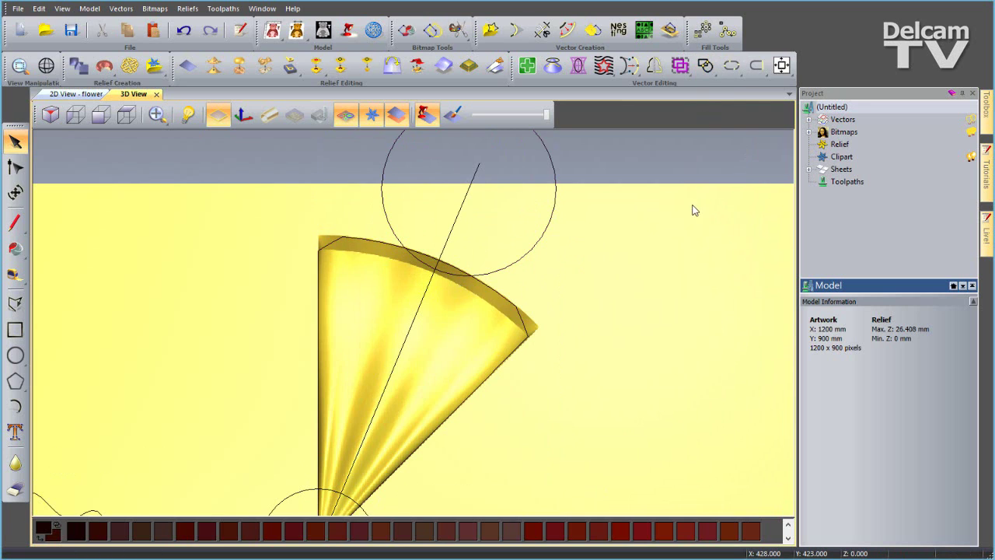
pyautogui.click(455, 272)
pyautogui.click(504, 260)
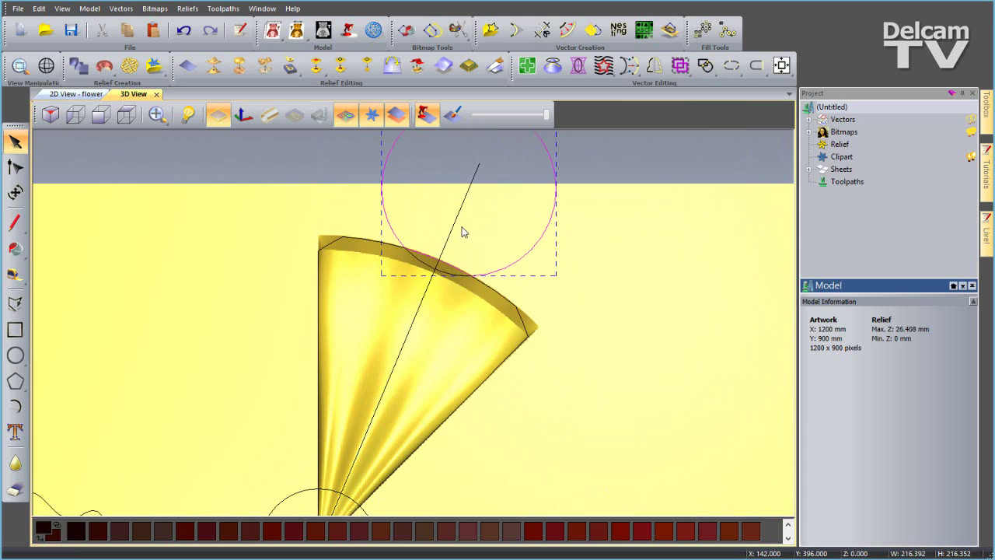
pyautogui.press('Delete')
# Step: Join the remaining circle arc and the petal outline into one closed vector with a coincident-node tolerance of 0.025 mm
pyautogui.click(391, 245)
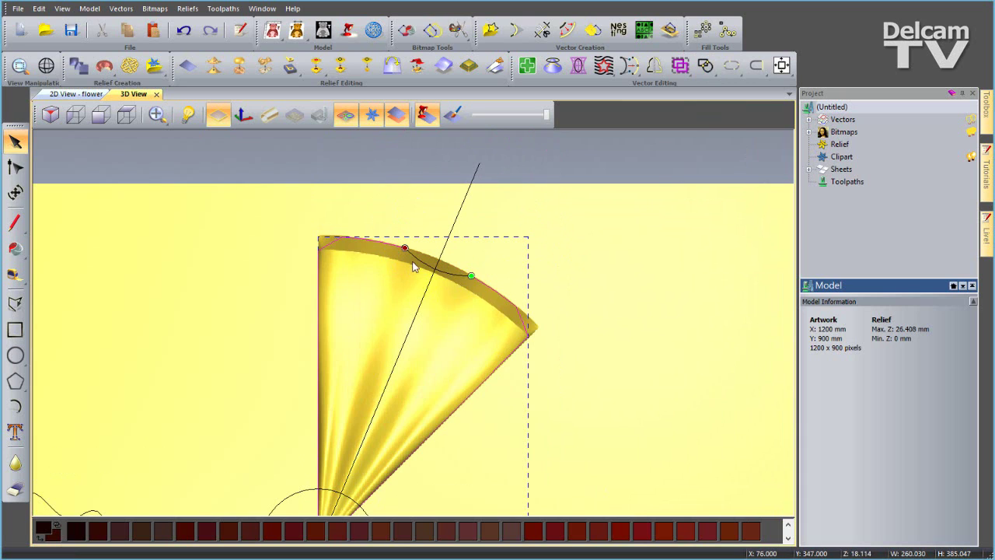
pyautogui.click(732, 67)
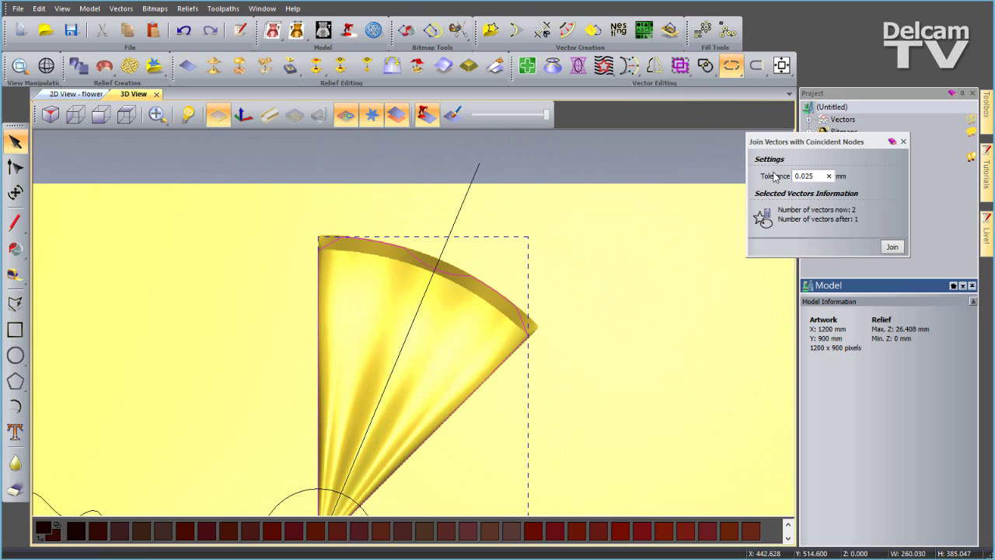
pyautogui.click(892, 247)
pyautogui.click(903, 142)
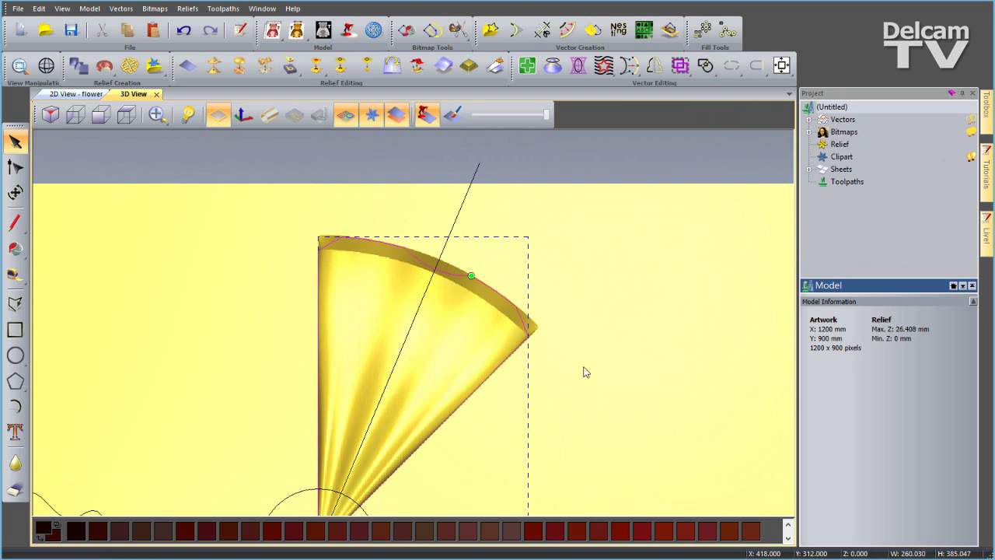
# Step: Reset the relief to zero outside the notched petal outline and hide the vectors
pyautogui.moveTo(421, 403); pyautogui.dragTo(438, 329, button='middle')
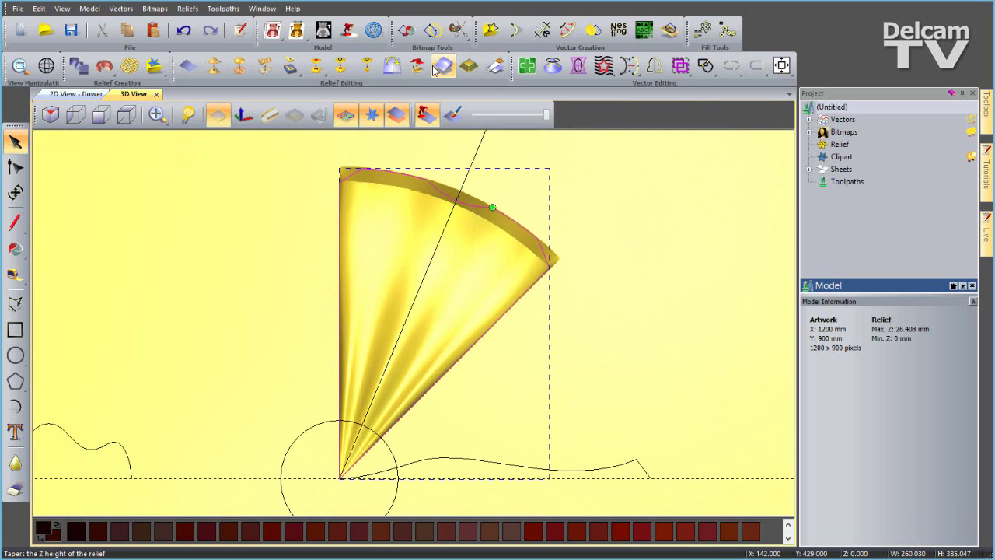
pyautogui.click(370, 68)
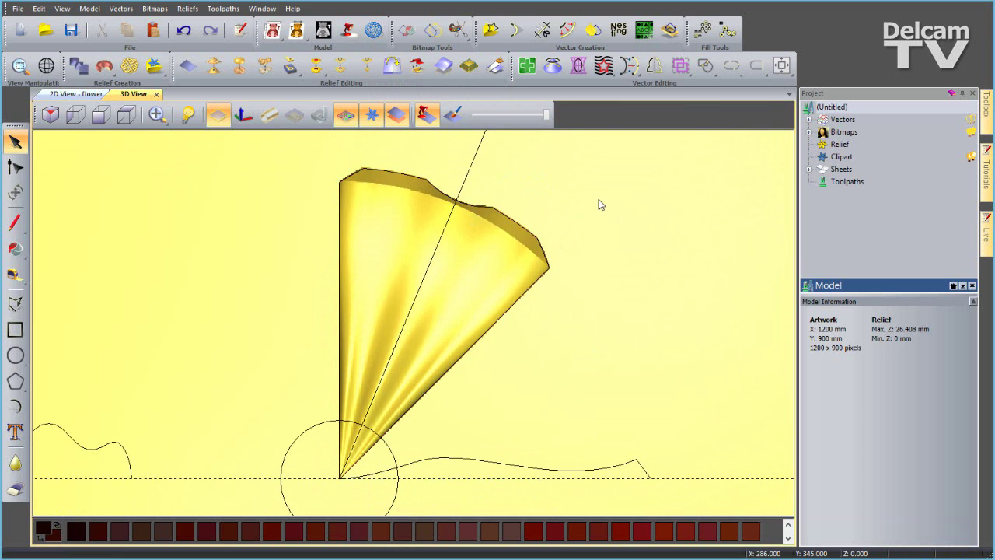
pyautogui.click(345, 117)
# Step: Examine the trimmed petal relief from an angle, against the carved flower photo, and from above in the shaded material
pyautogui.moveTo(473, 388); pyautogui.dragTo(467, 269)
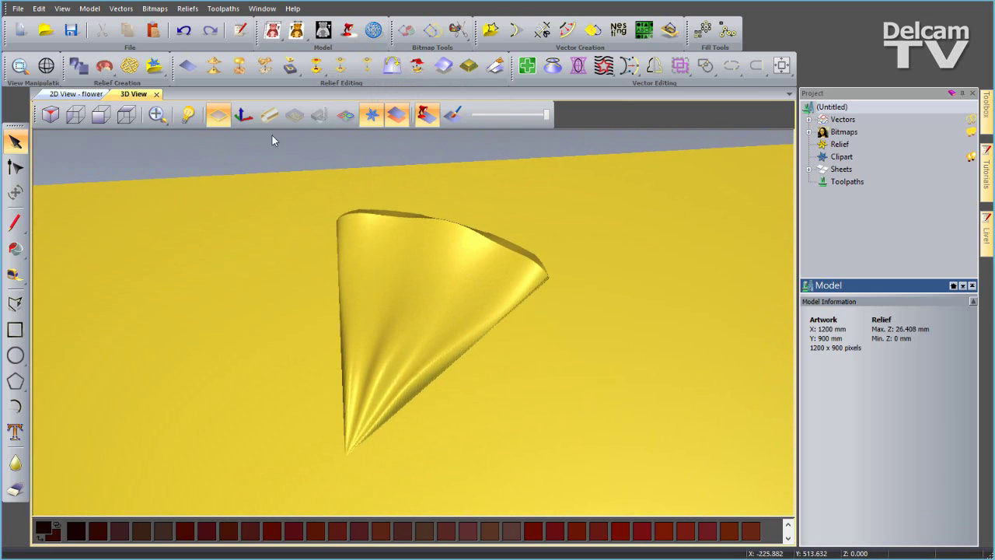
pyautogui.moveTo(272, 140); pyautogui.dragTo(426, 328)
pyautogui.click(453, 114)
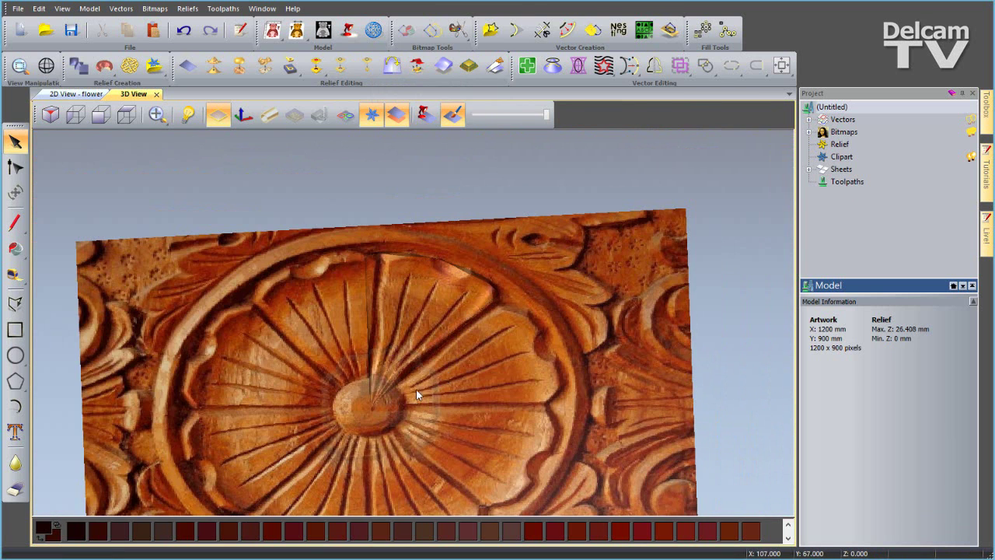
pyautogui.moveTo(400, 392)
pyautogui.mouseDown()
pyautogui.moveTo(402, 331)
pyautogui.moveTo(410, 391)
pyautogui.mouseUp()
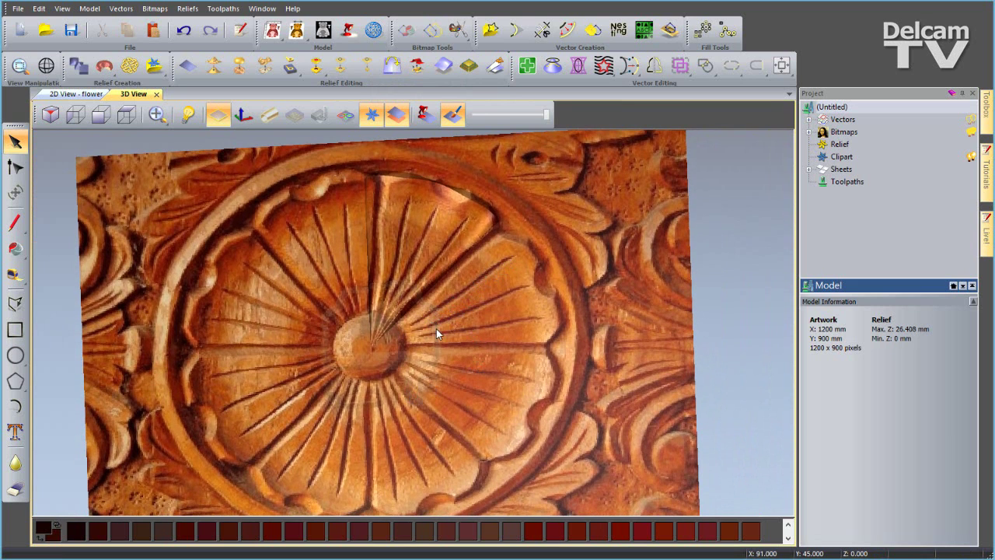
pyautogui.click(425, 115)
pyautogui.click(126, 114)
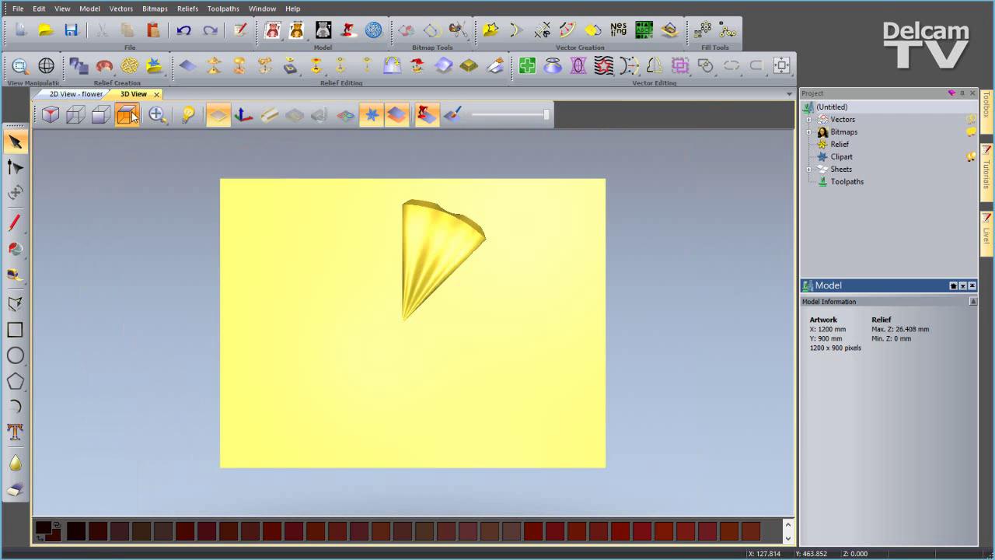
pyautogui.scroll(4, 440, 194)
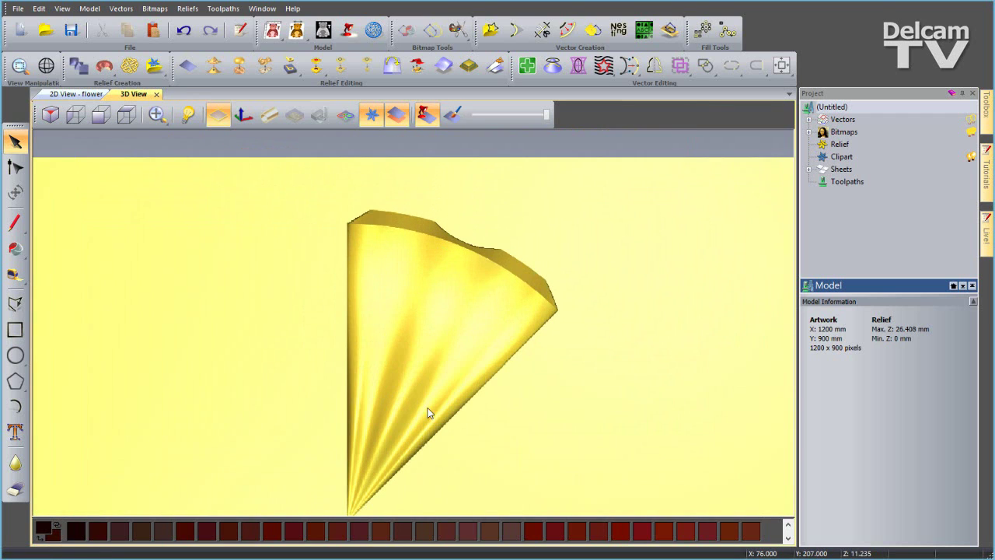
pyautogui.moveTo(417, 378); pyautogui.dragTo(429, 336, button='middle')
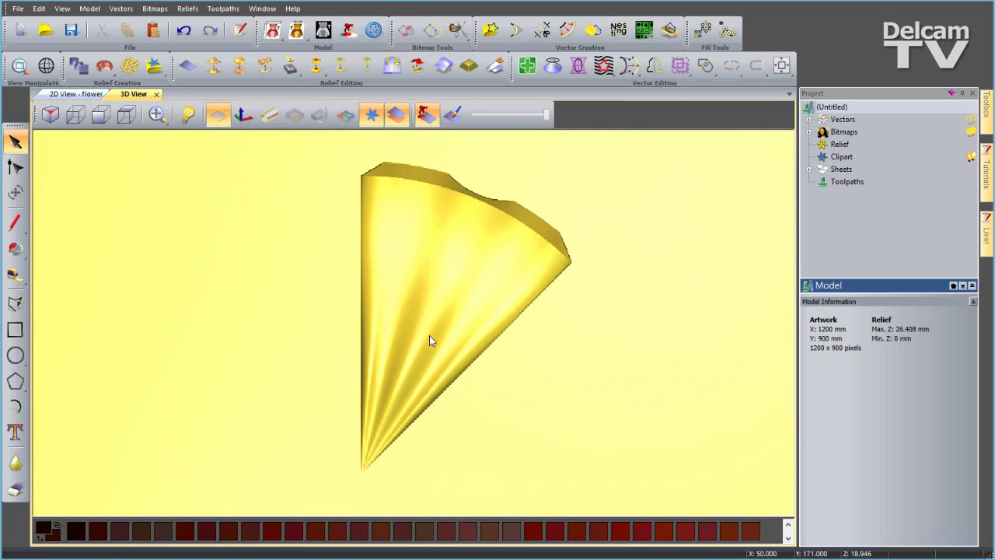
# Step: Show the vectors over the relief and select the slanted guide line through the petal's middle
pyautogui.click(345, 118)
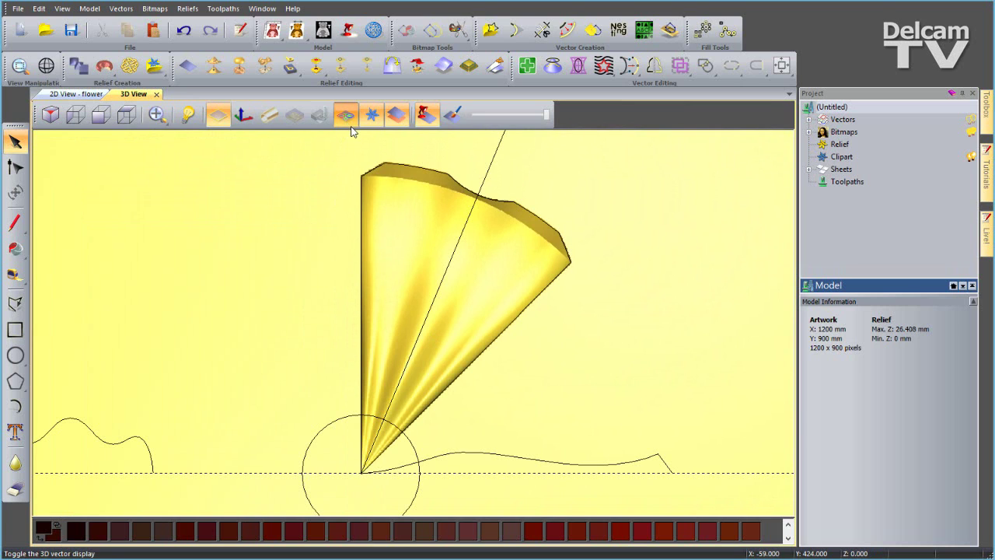
pyautogui.click(492, 165)
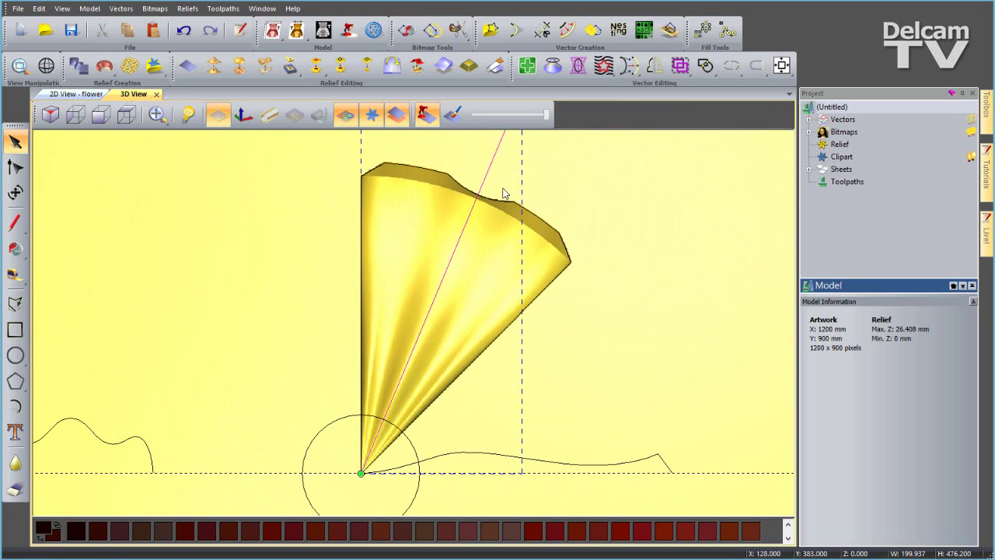
pyautogui.scroll(-1, 527, 259)
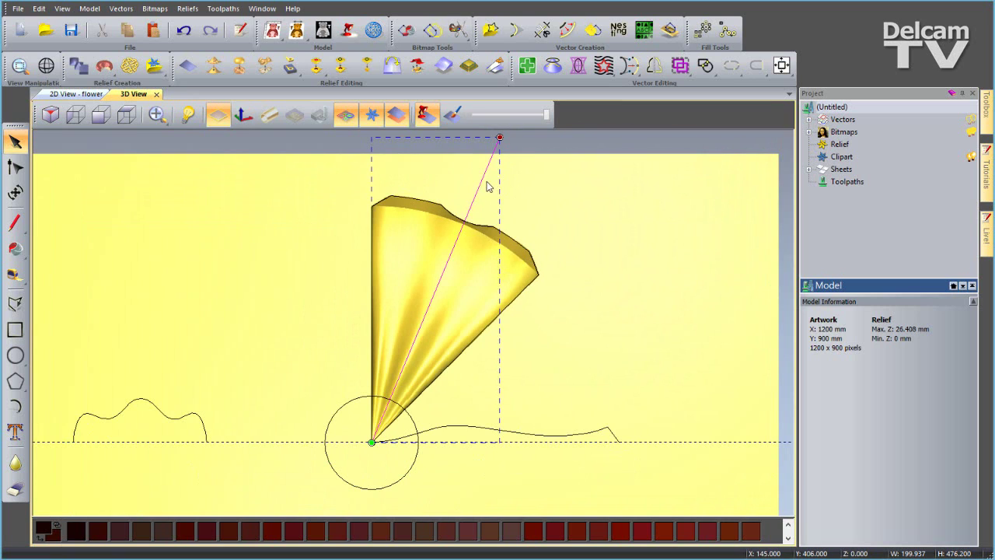
pyautogui.click(14, 193)
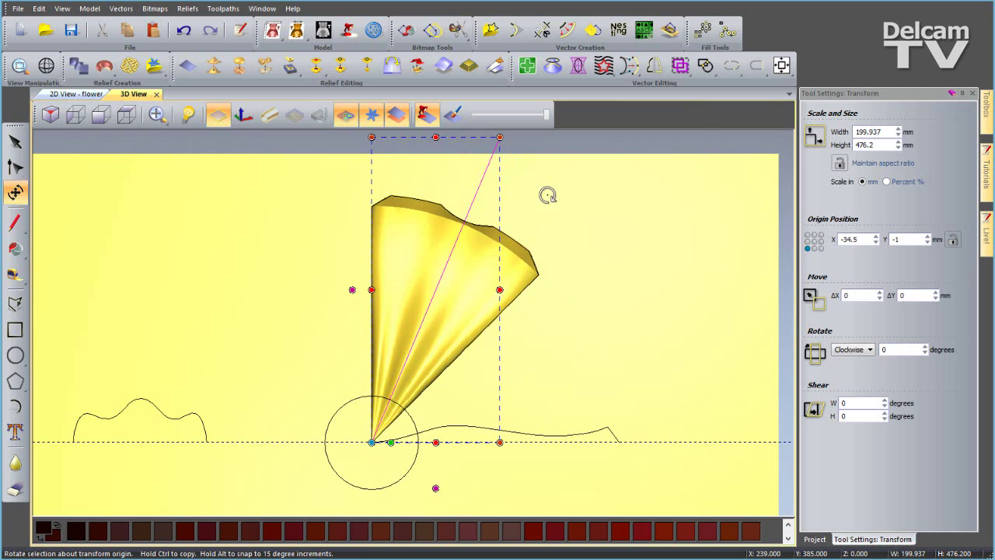
pyautogui.moveTo(547, 195); pyautogui.dragTo(496, 160)
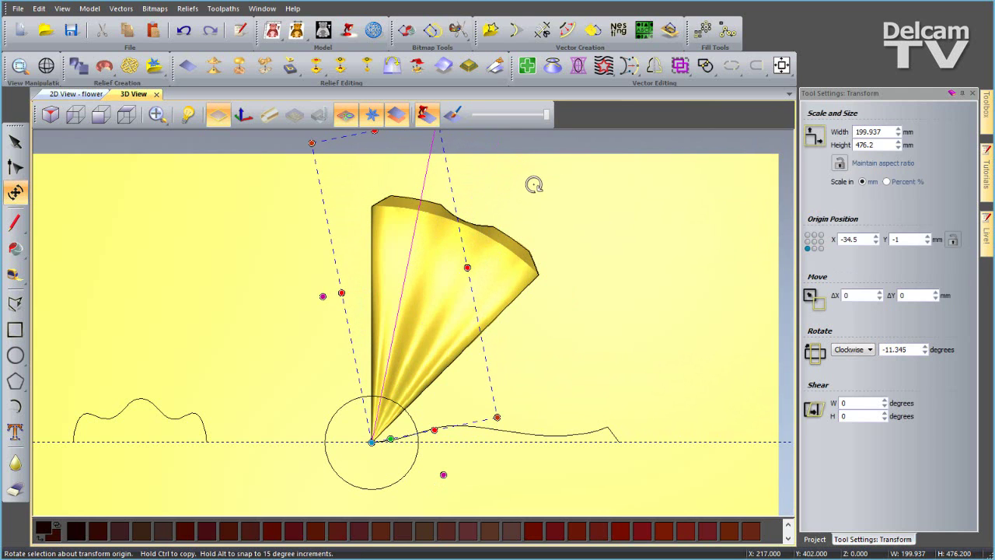
pyautogui.click(185, 31)
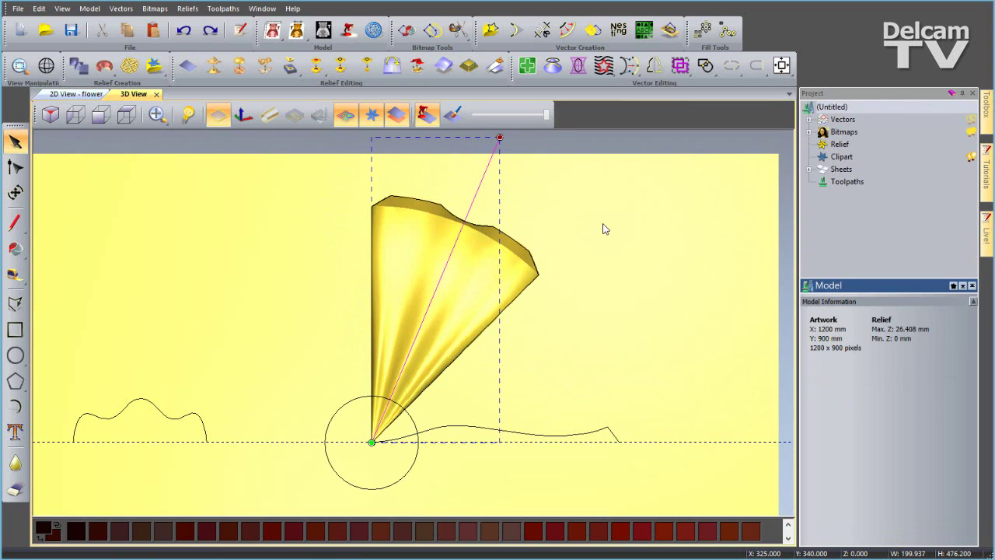
# Step: Rotate copies of the middle guide line about its lower end, one about 10.7 degrees anticlockwise and one about 10.7 degrees clockwise
pyautogui.click(15, 192)
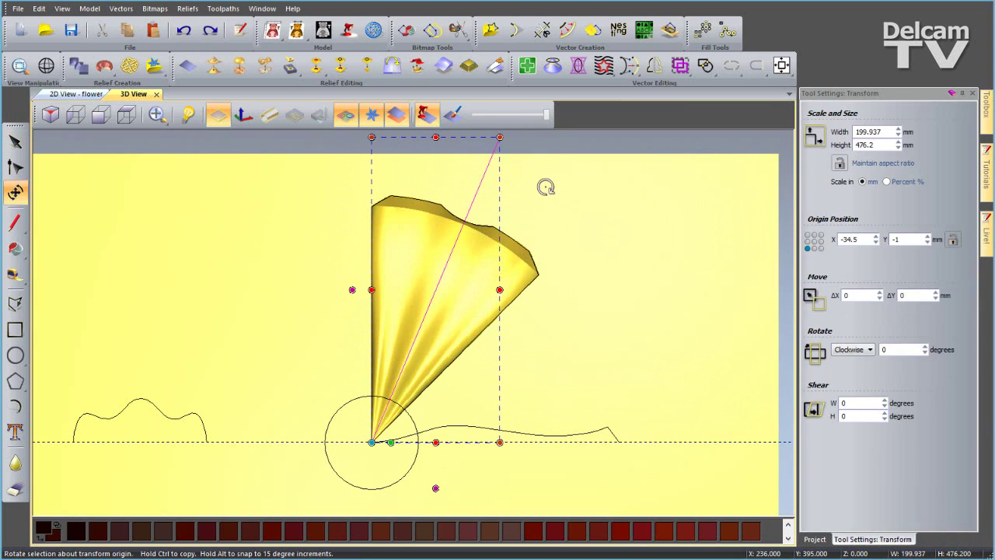
pyautogui.moveTo(572, 198); pyautogui.dragTo(490, 168)
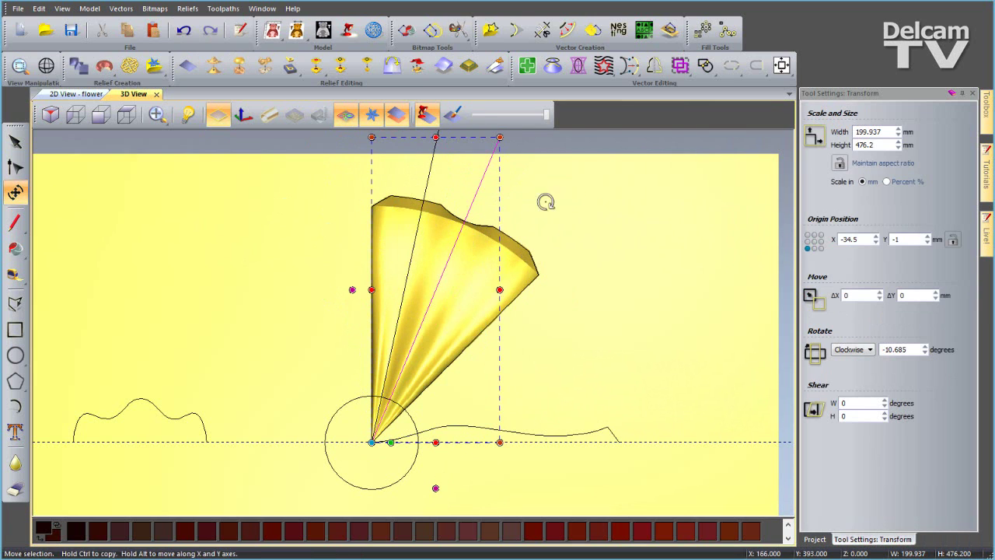
pyautogui.moveTo(568, 206); pyautogui.dragTo(596, 224)
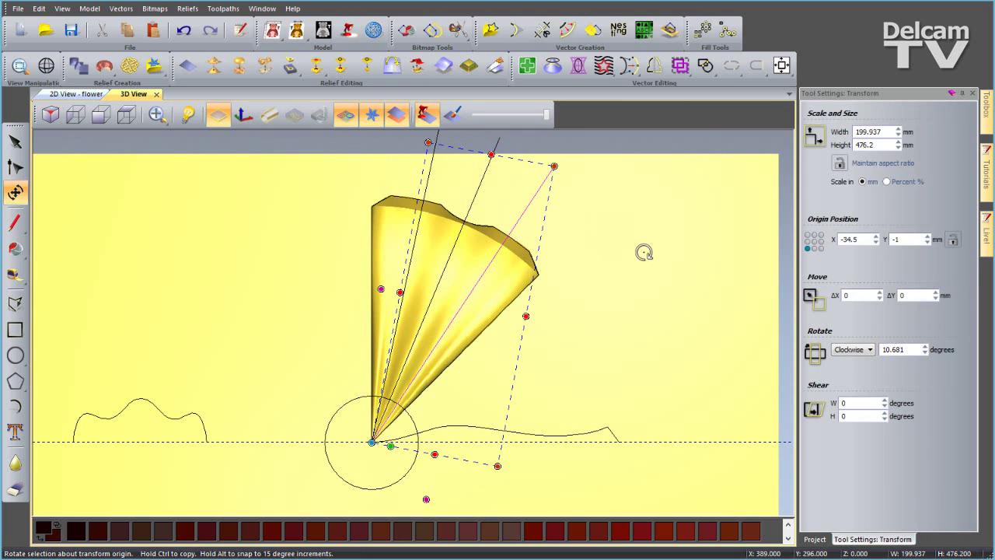
pyautogui.press('Escape')
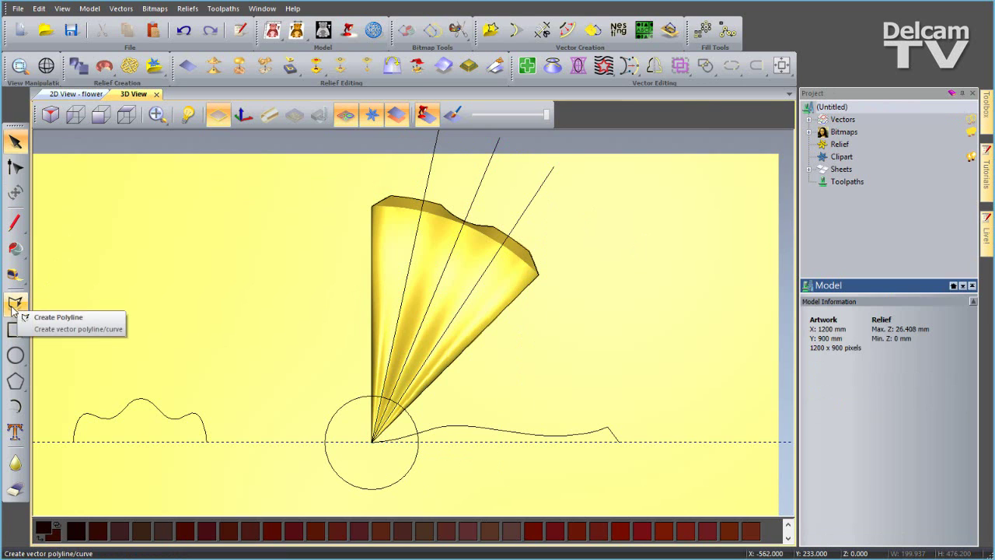
# Step: Draw a three-point polyline about 52 by 244 mm, bowed outward, with both ends on the guide line nearest the petal's vertical edge
pyautogui.click(14, 305)
pyautogui.scroll(1, 406, 273)
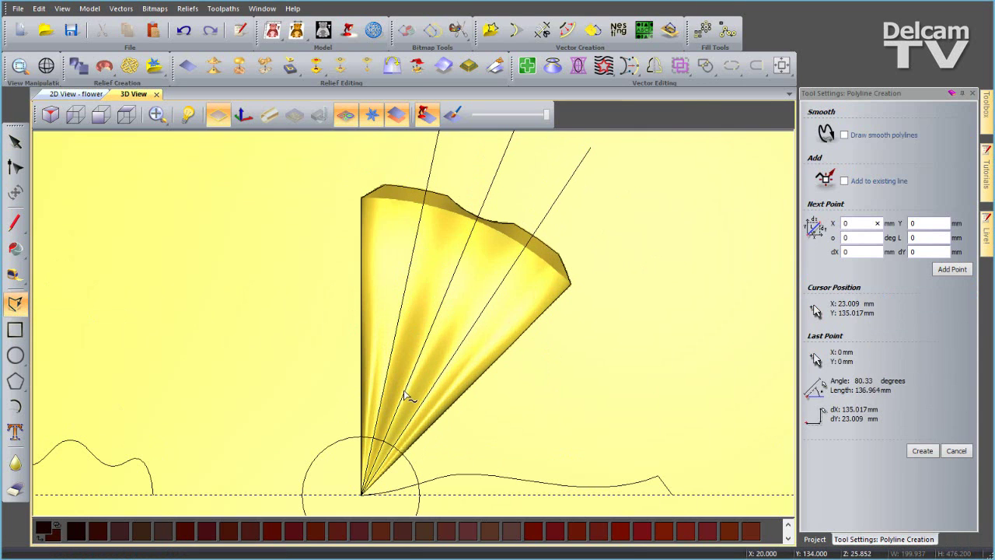
pyautogui.click(377, 416)
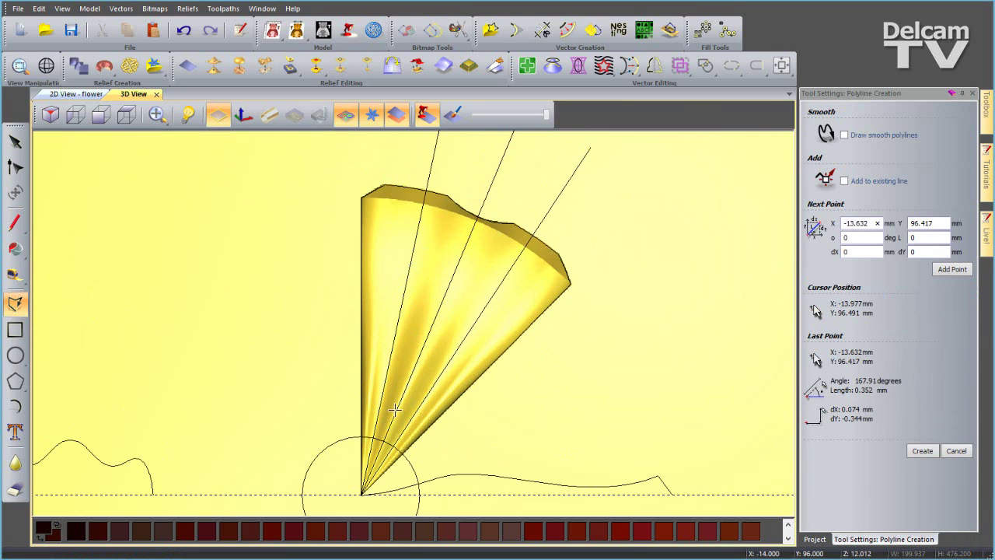
pyautogui.click(394, 302)
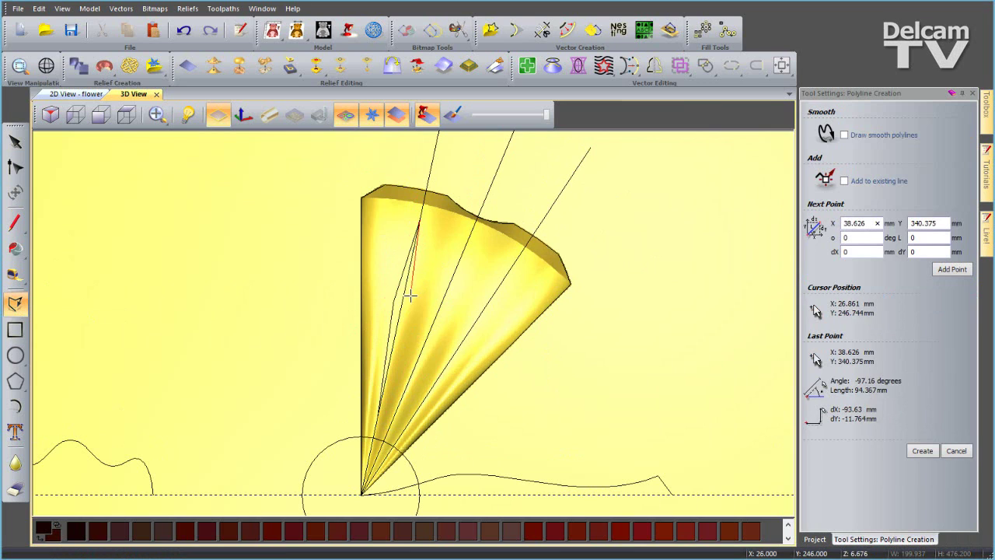
pyautogui.click(419, 222)
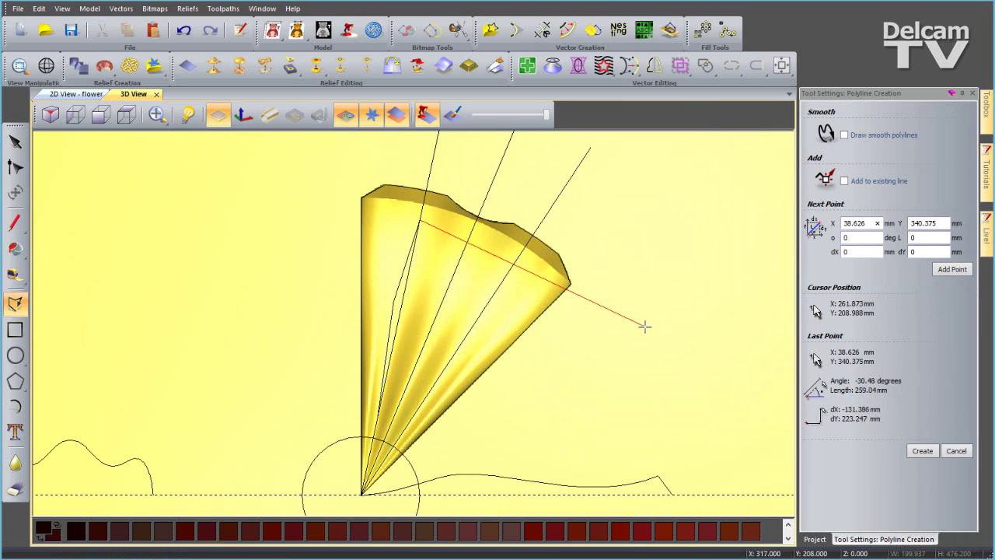
pyautogui.click(922, 451)
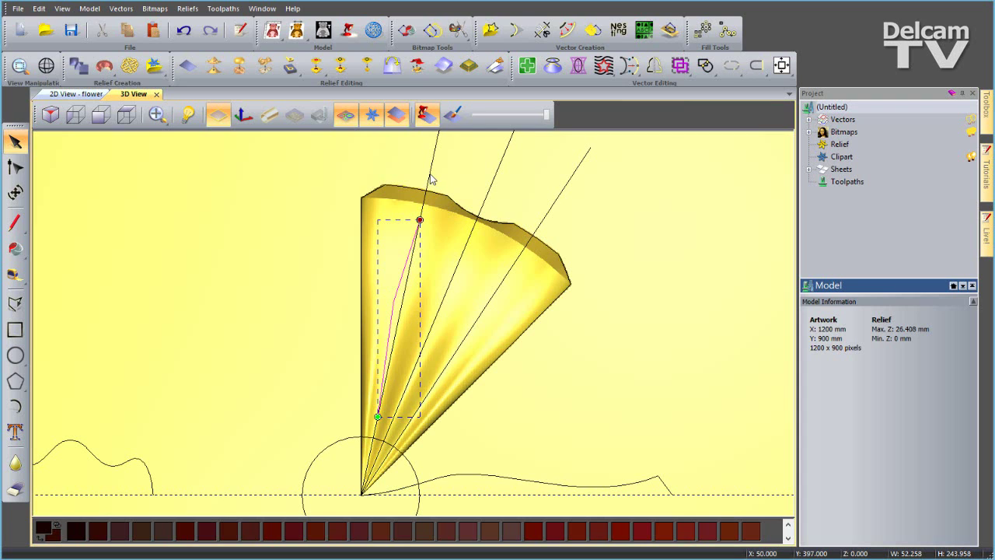
# Step: Mirror a copy of the bowed polyline across its guide line, leaving the mirrored vectors unjoined
pyautogui.scroll(2, 393, 247)
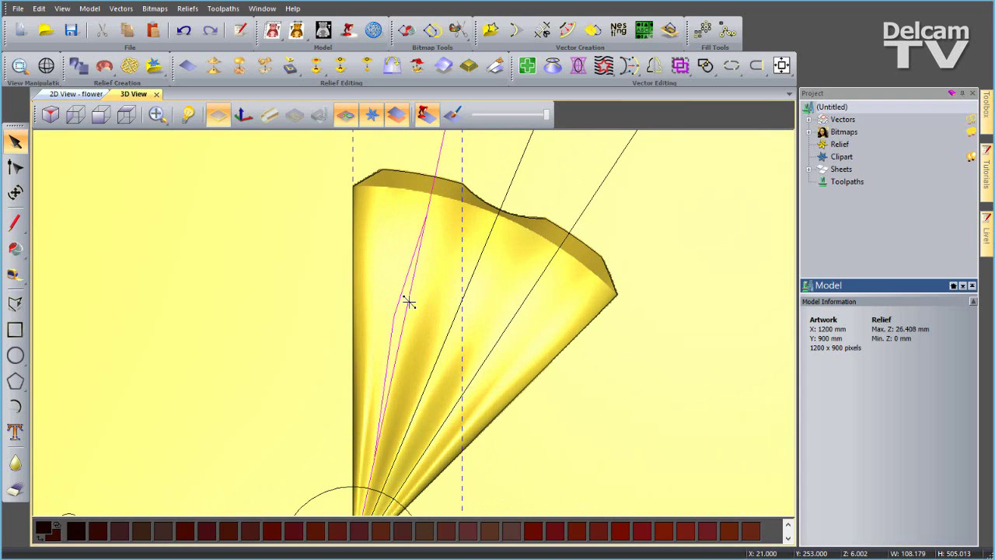
pyautogui.click(658, 67)
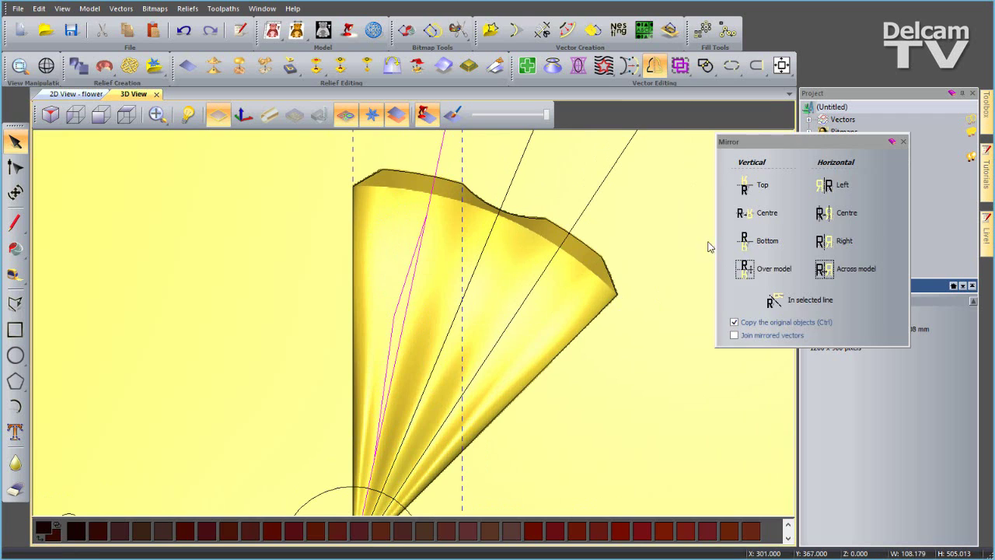
pyautogui.click(777, 302)
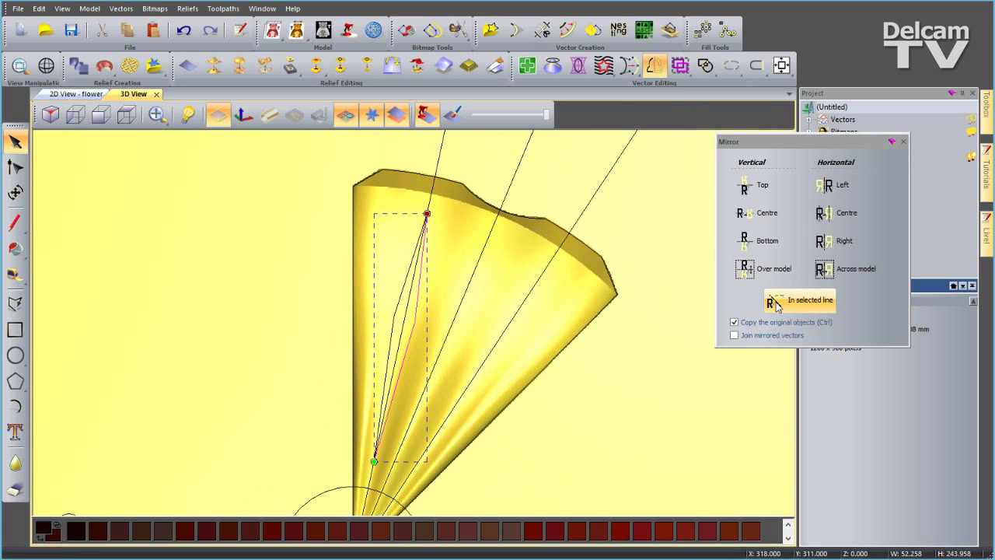
pyautogui.click(903, 143)
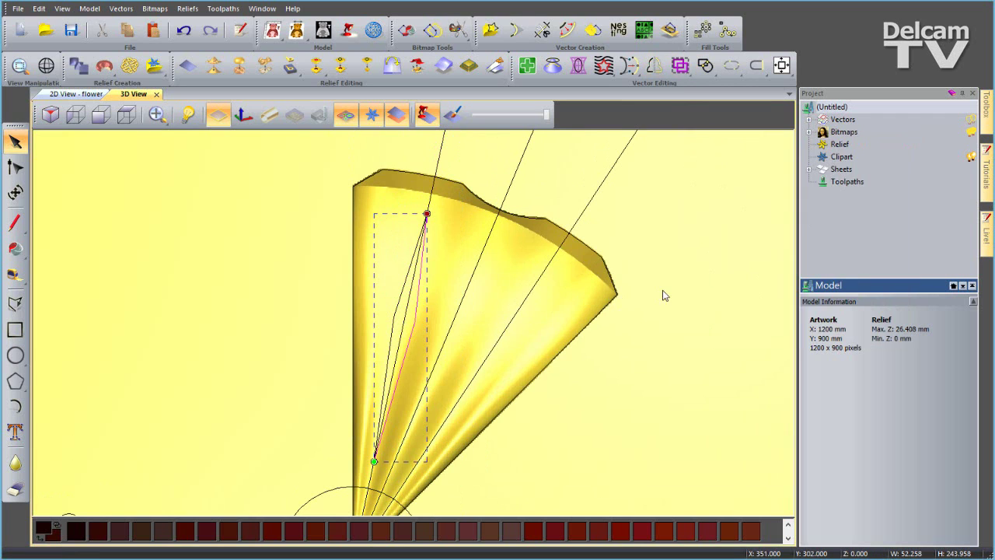
# Step: Join the two mirrored polylines into one closed sliver shape with a coincident-node tolerance of 0.025 mm
pyautogui.keyDown('shift'); pyautogui.click(401, 310); pyautogui.keyUp('shift')
pyautogui.click(730, 66)
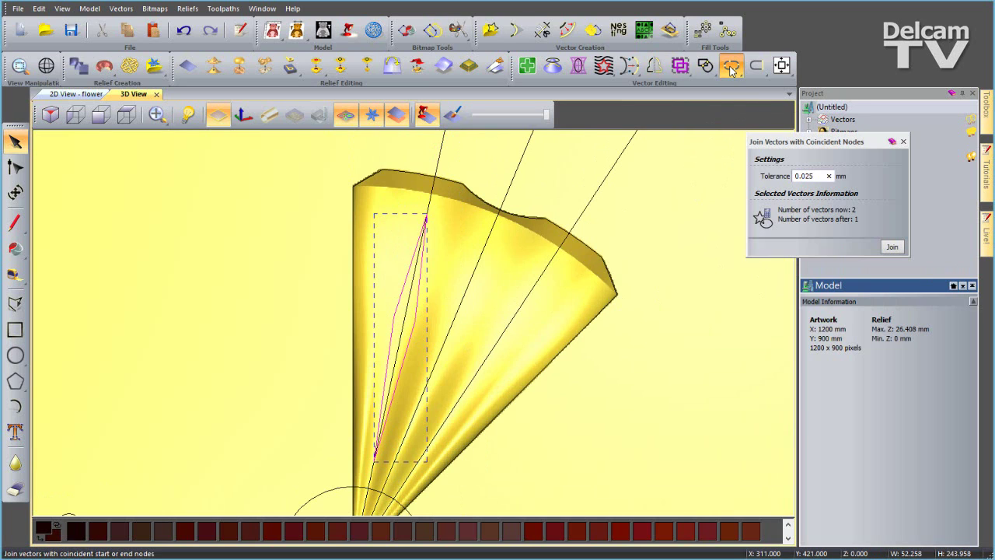
pyautogui.click(891, 247)
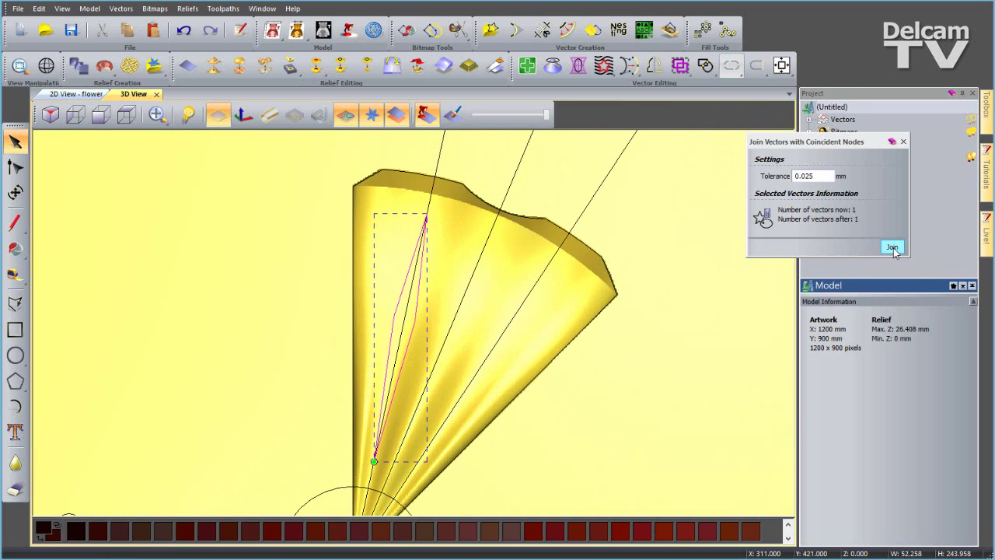
pyautogui.click(903, 142)
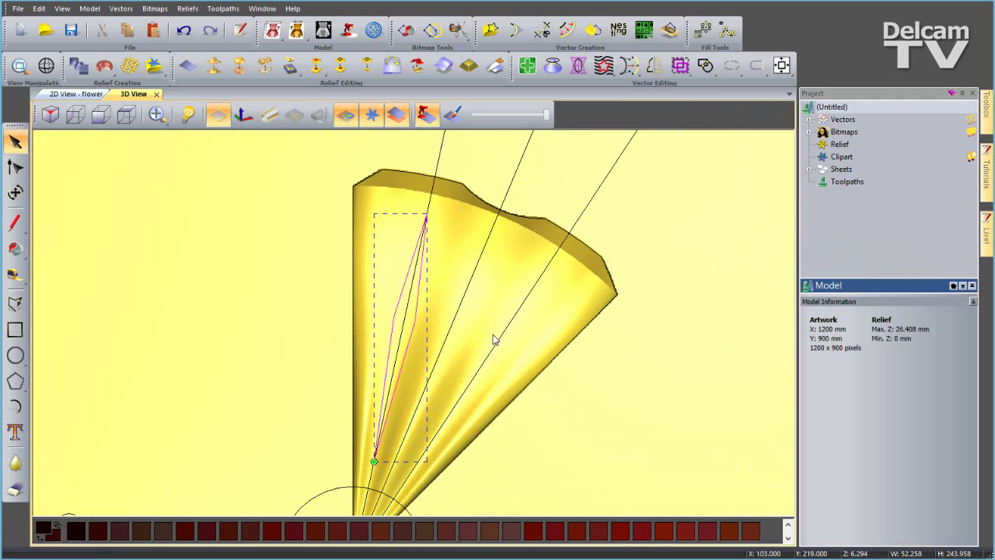
# Step: Move the sliver's transform origin to the petal's tip and rotate copies clockwise by about 10.6 and 10.9 degrees onto the other guide lines
pyautogui.moveTo(480, 324); pyautogui.dragTo(457, 324, button='middle')
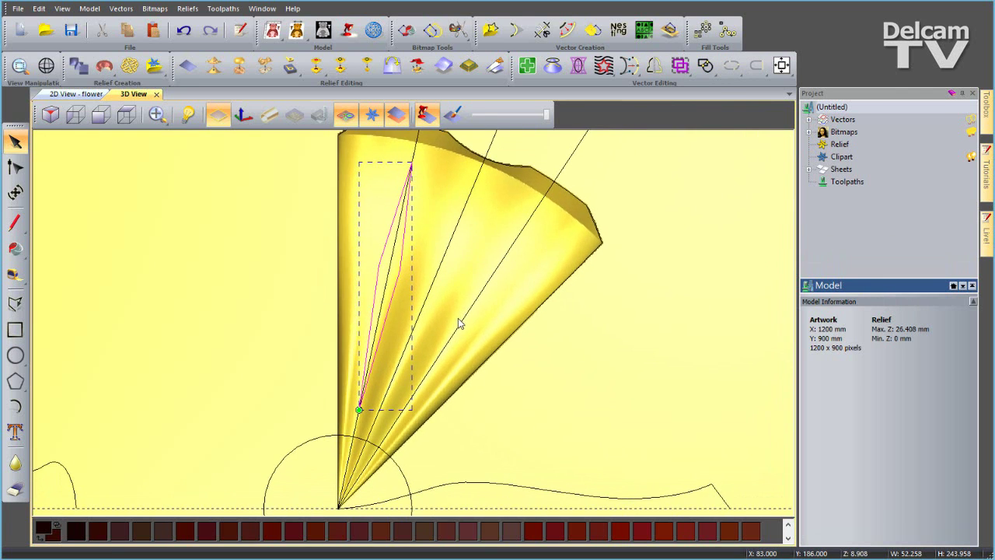
pyautogui.click(15, 192)
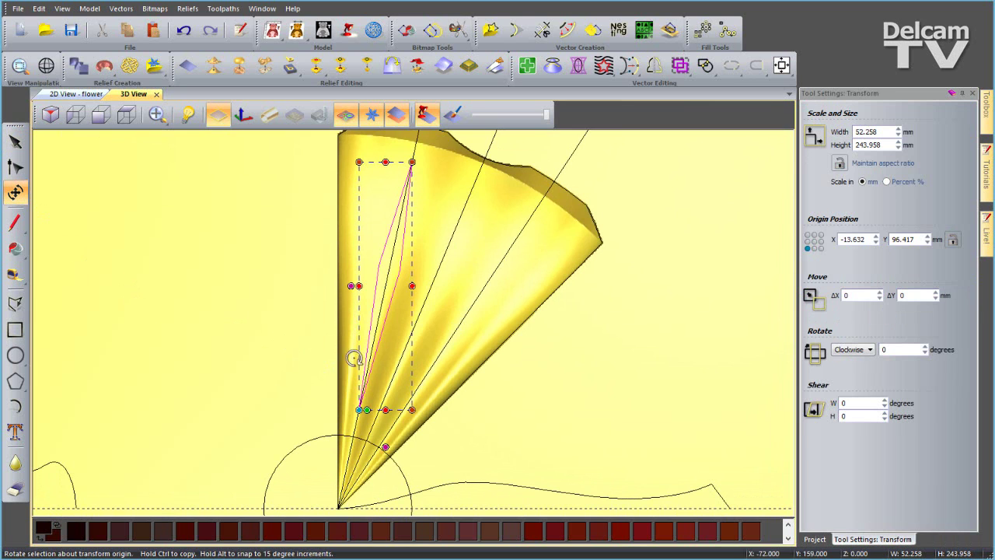
pyautogui.scroll(-1, 359, 359)
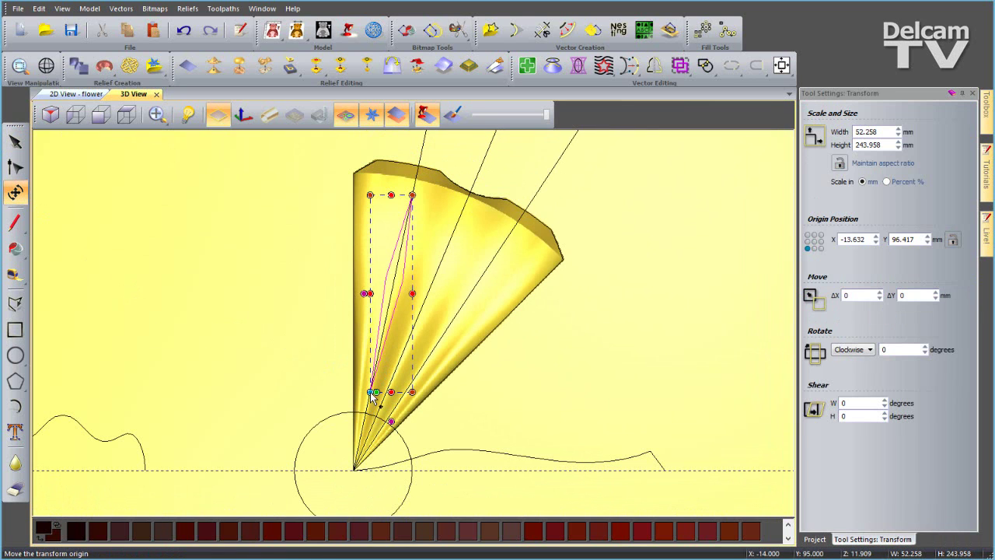
pyautogui.moveTo(374, 391); pyautogui.dragTo(355, 470)
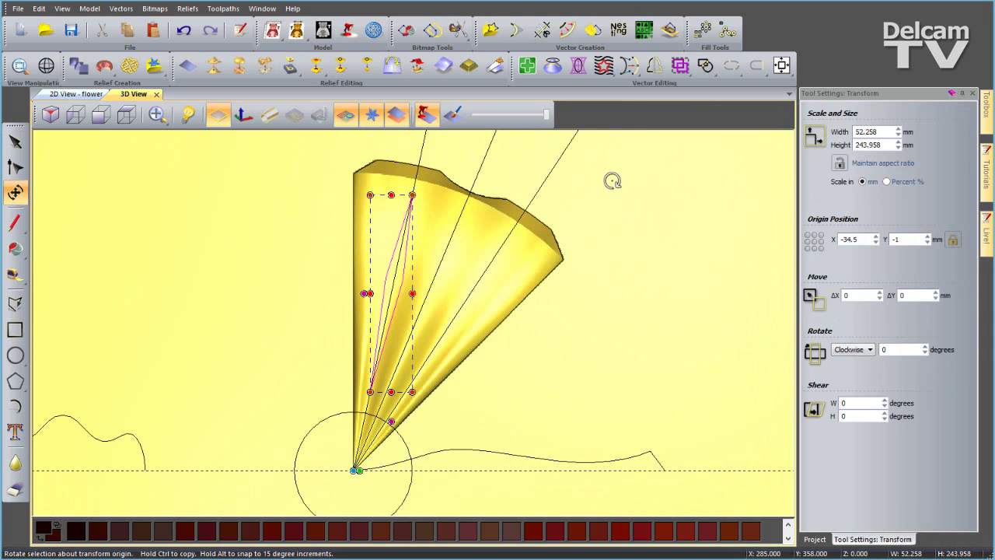
pyautogui.moveTo(613, 181); pyautogui.dragTo(673, 225)
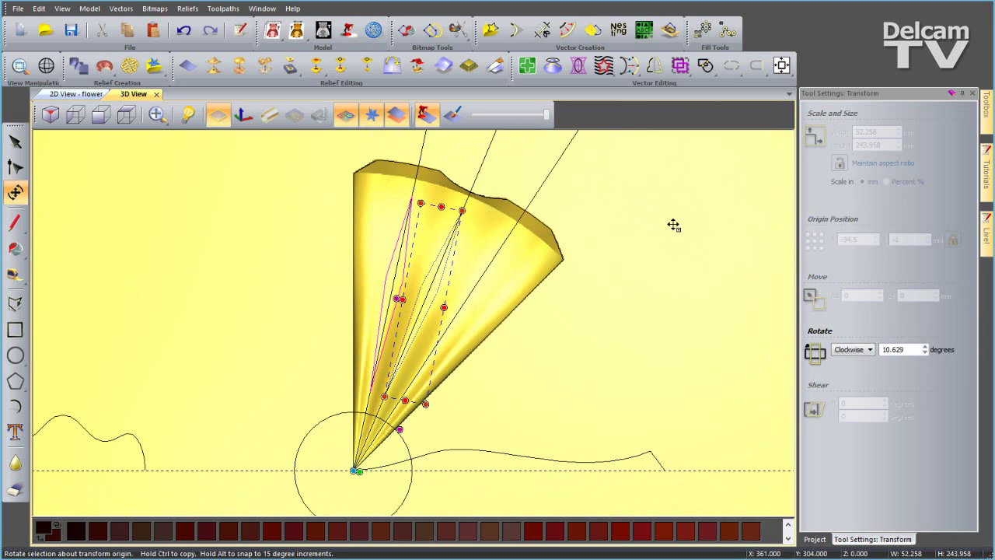
pyautogui.moveTo(585, 207); pyautogui.dragTo(655, 233)
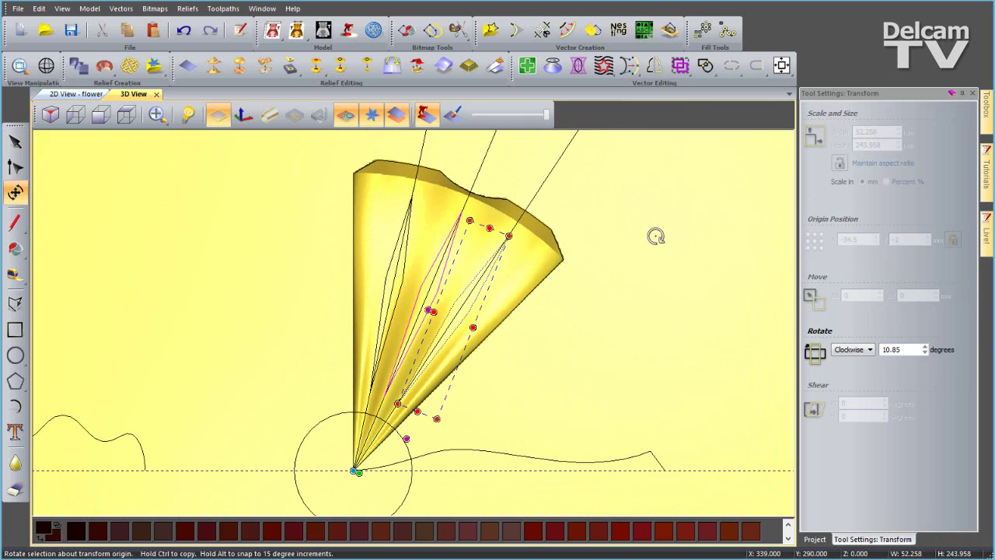
pyautogui.press('Escape')
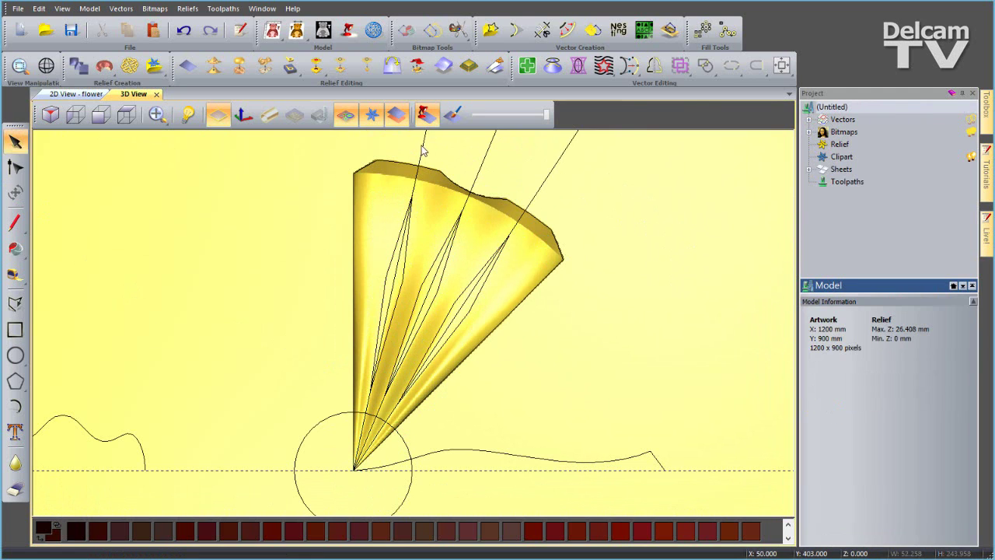
# Step: Delete the three guide lines running through the sliver shapes
pyautogui.click(422, 150)
pyautogui.keyDown('shift'); pyautogui.click(491, 163); pyautogui.keyUp('shift')
pyautogui.keyDown('shift'); pyautogui.click(549, 177); pyautogui.keyUp('shift')
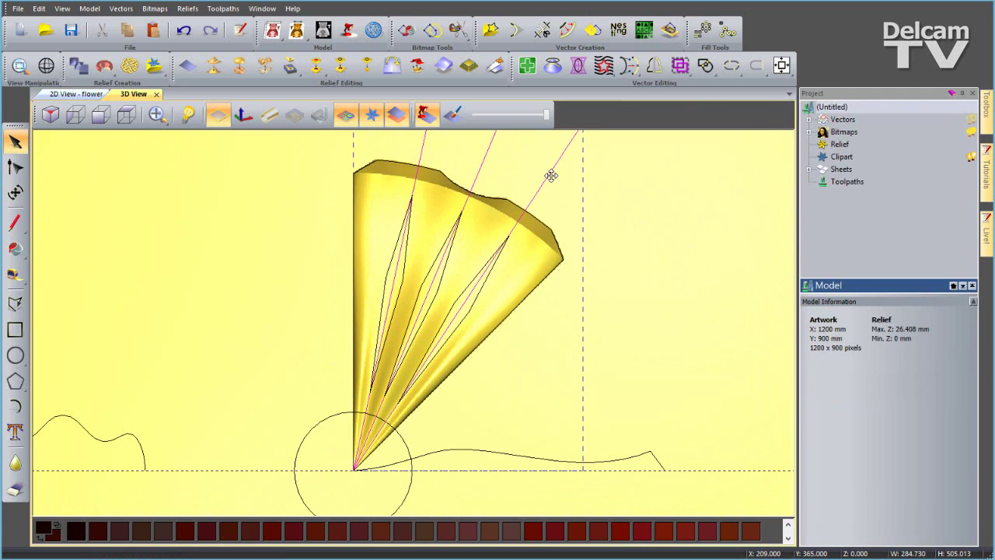
pyautogui.press('Delete')
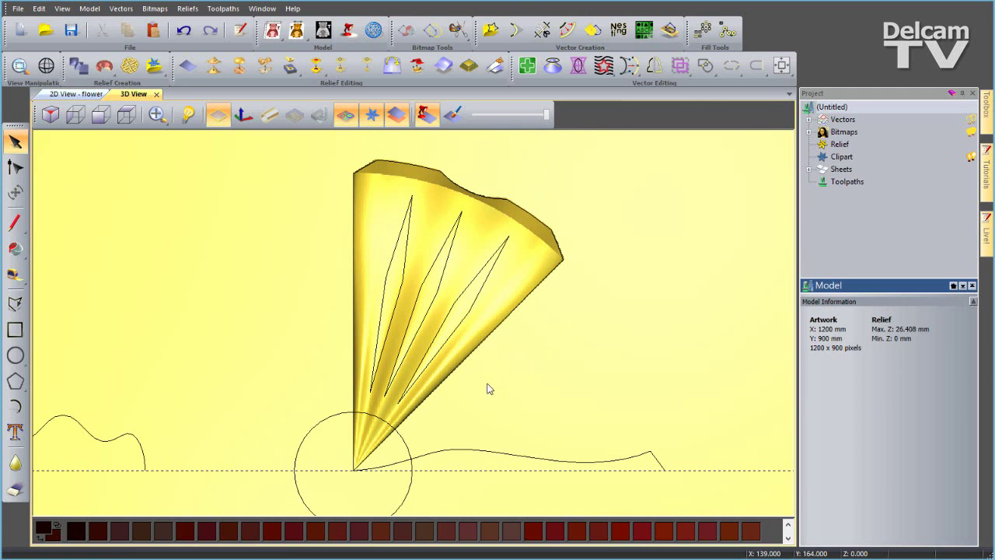
# Step: Open the three sliver vectors together in the Shape Editor and hide the relief's zero plane
pyautogui.moveTo(488, 388); pyautogui.dragTo(433, 303)
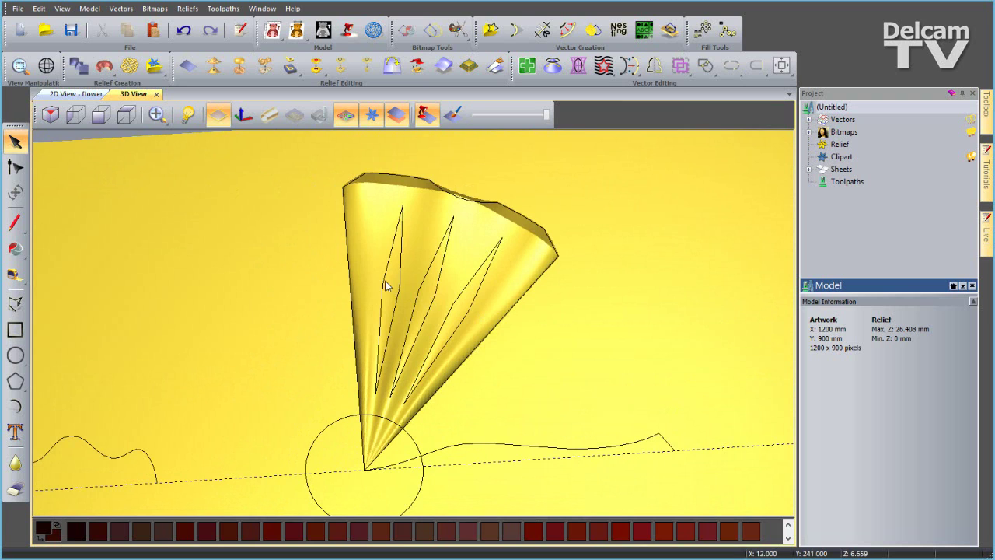
pyautogui.click(384, 285)
pyautogui.keyDown('shift'); pyautogui.click(429, 287); pyautogui.keyUp('shift')
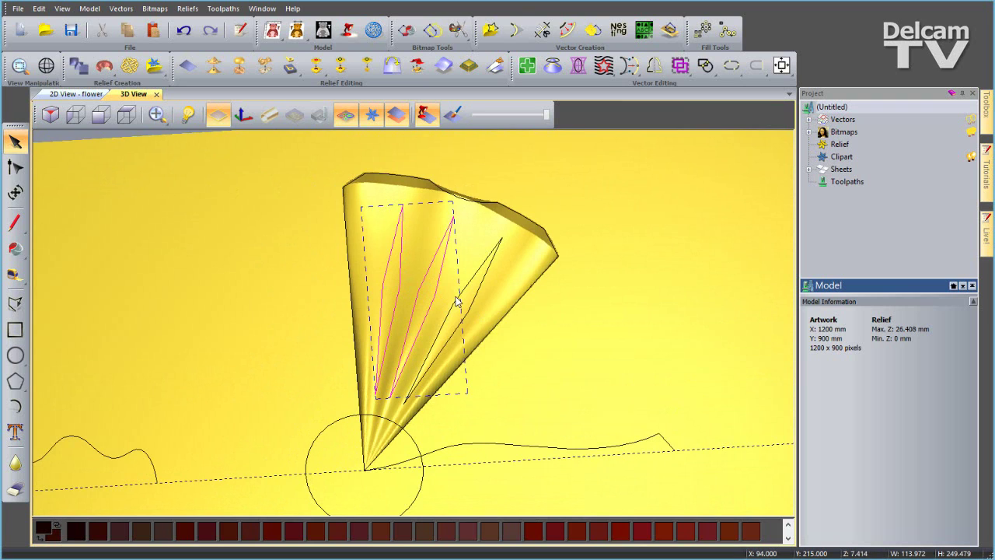
pyautogui.keyDown('shift'); pyautogui.click(457, 302); pyautogui.keyUp('shift')
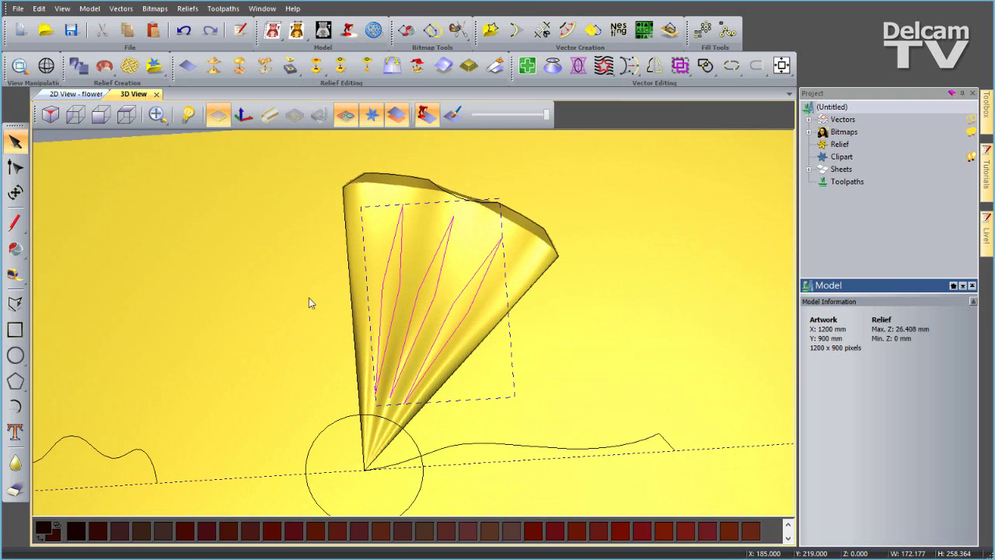
pyautogui.click(77, 65)
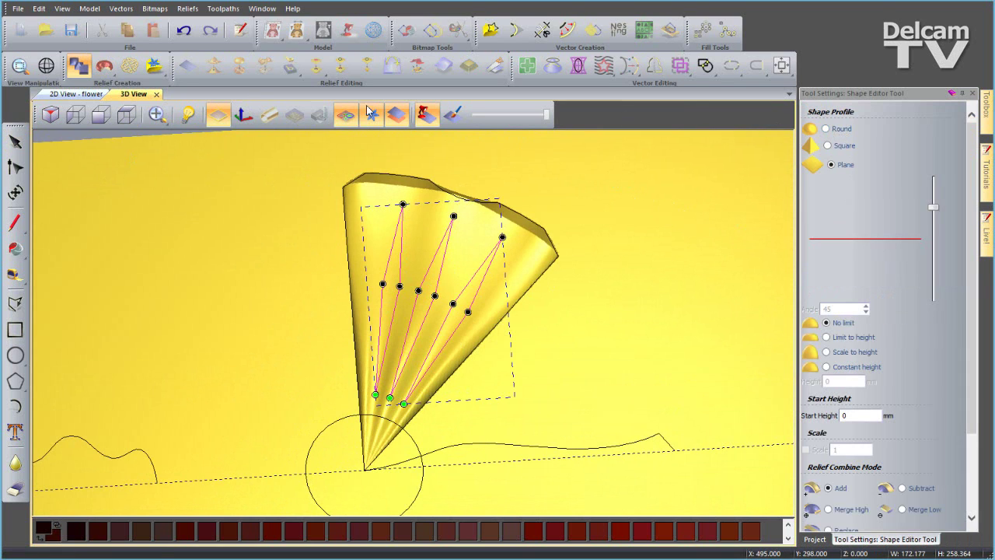
pyautogui.click(219, 115)
pyautogui.moveTo(414, 362); pyautogui.dragTo(457, 296)
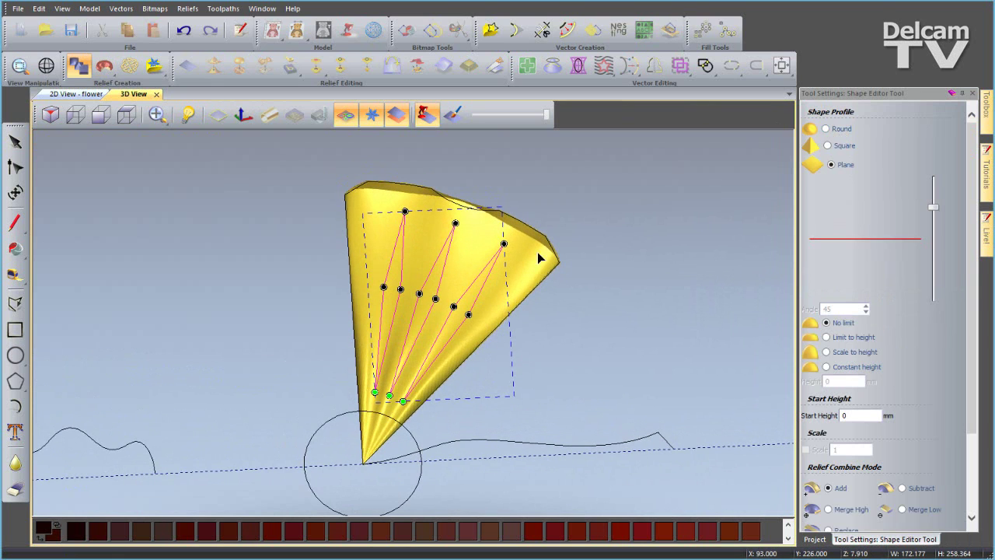
# Step: Subtract the three slivers from the petal relief using a square profile at a 20-degree angle with no height limit
pyautogui.click(826, 145)
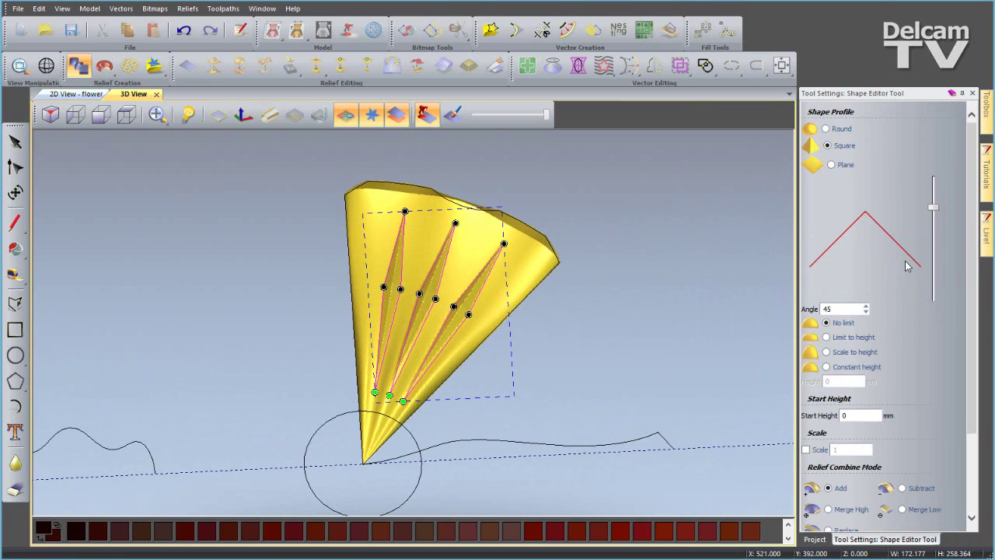
pyautogui.click(902, 488)
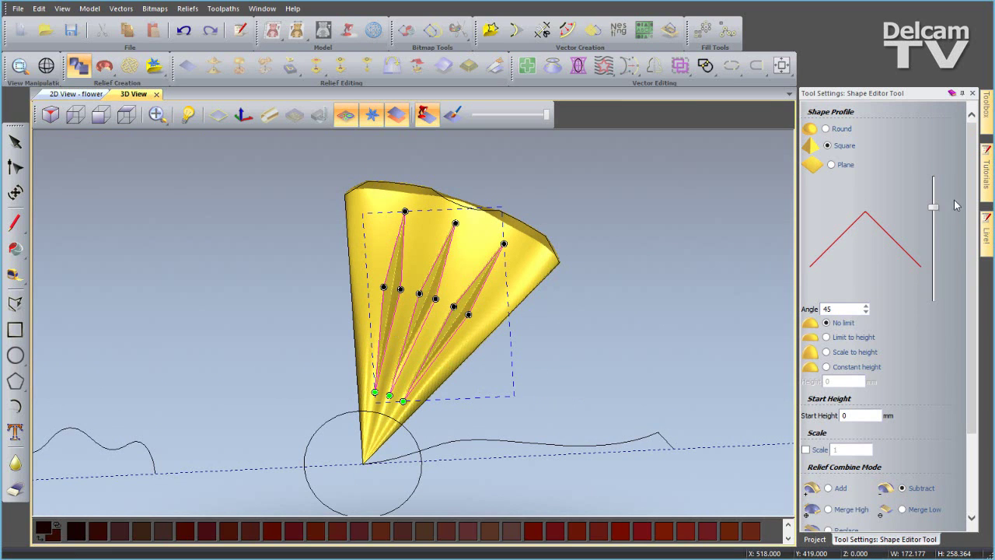
pyautogui.moveTo(934, 207); pyautogui.dragTo(933, 221)
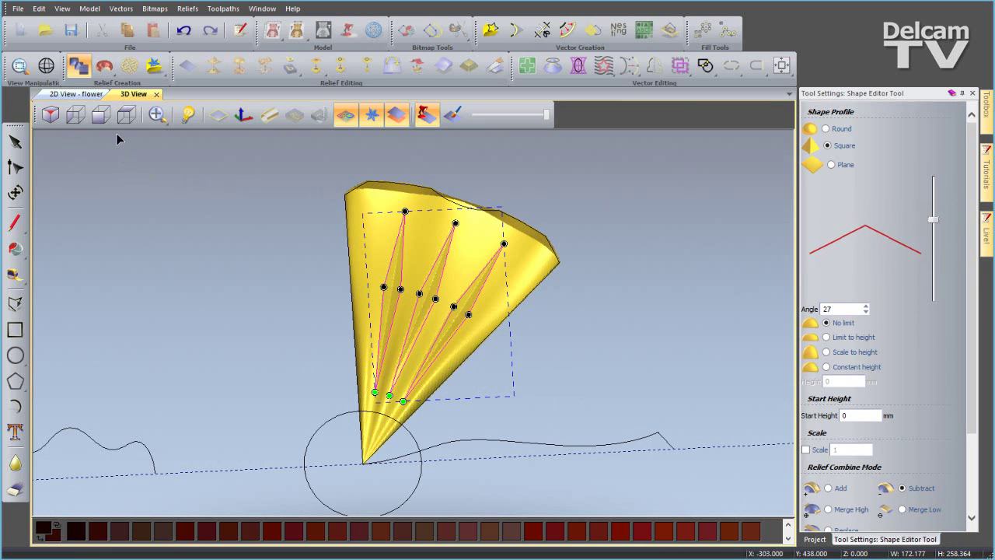
pyautogui.moveTo(839, 308); pyautogui.dragTo(812, 306)
pyautogui.write('20')
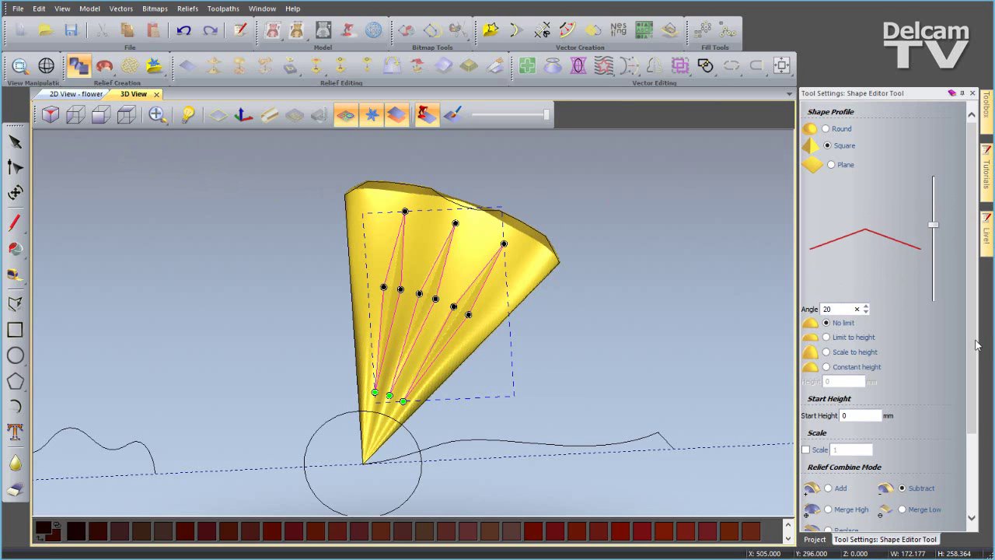
pyautogui.moveTo(974, 346); pyautogui.dragTo(971, 434)
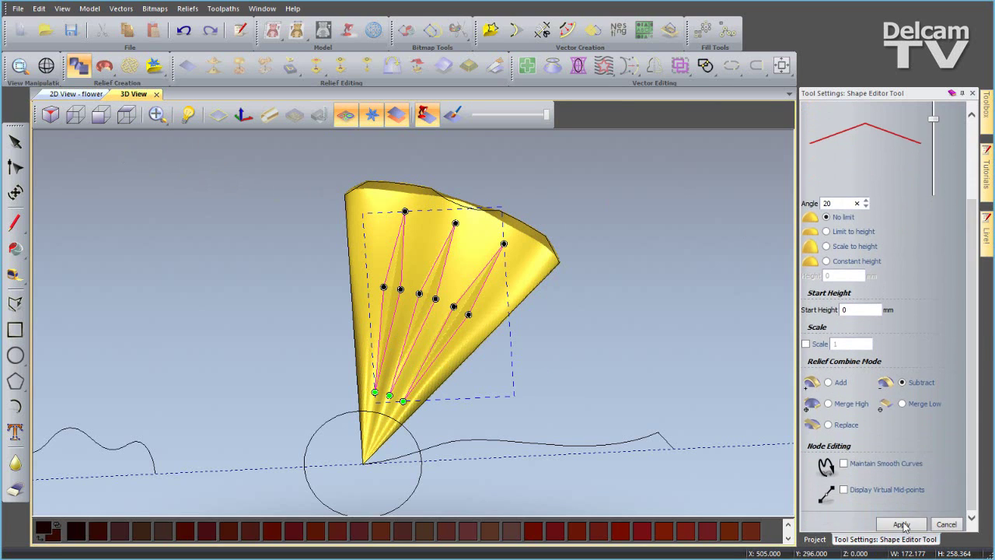
pyautogui.click(909, 524)
pyautogui.click(946, 523)
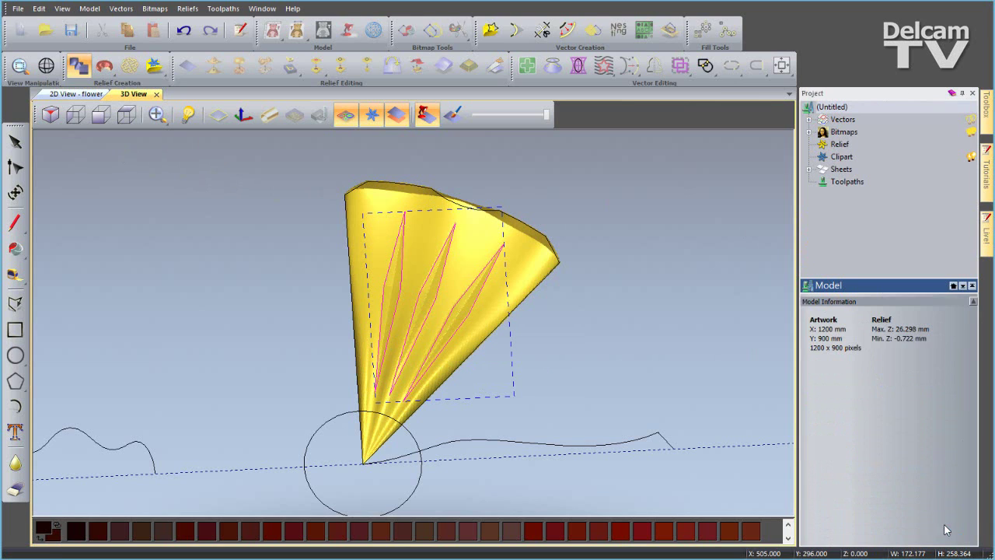
# Step: View the grooved petal from the top and hide the vectors
pyautogui.click(123, 118)
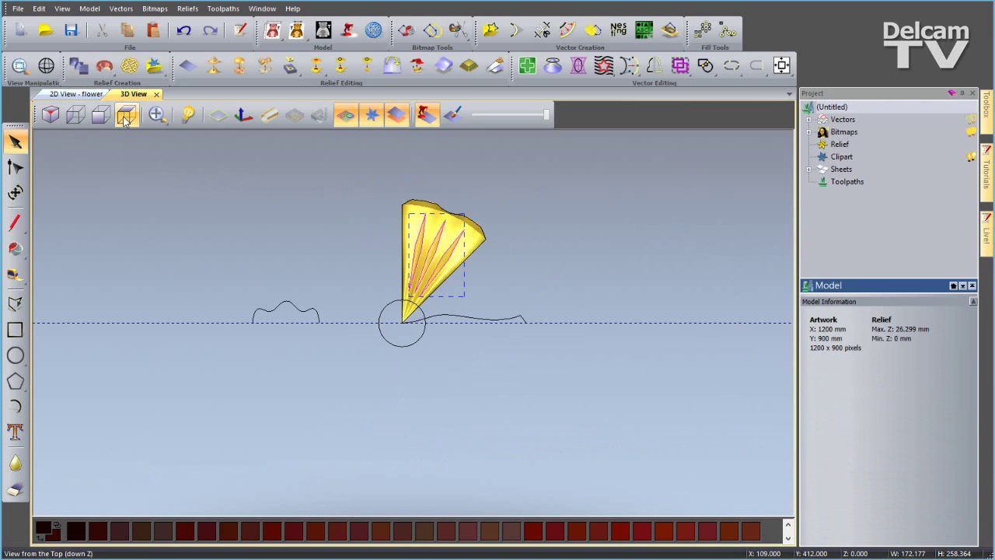
pyautogui.scroll(3, 492, 191)
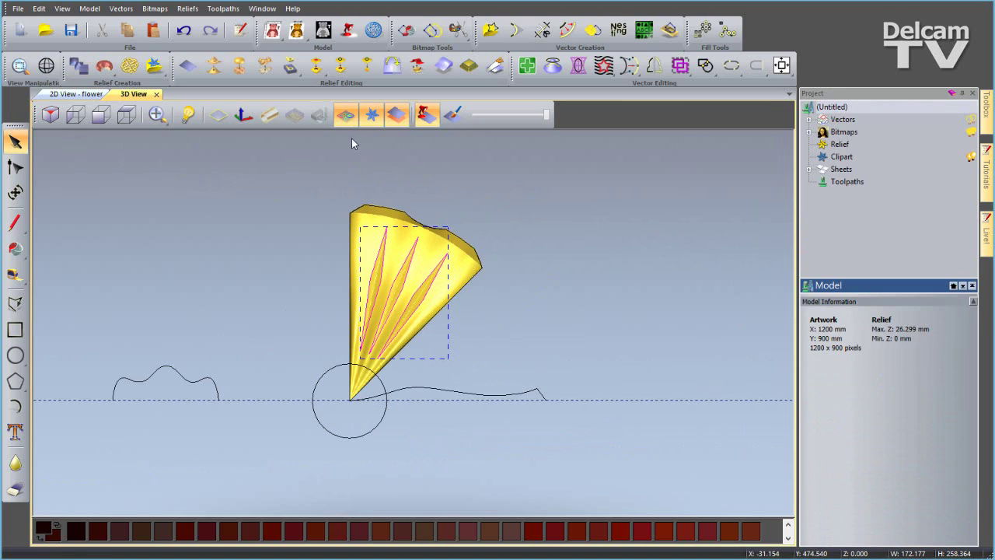
pyautogui.click(346, 117)
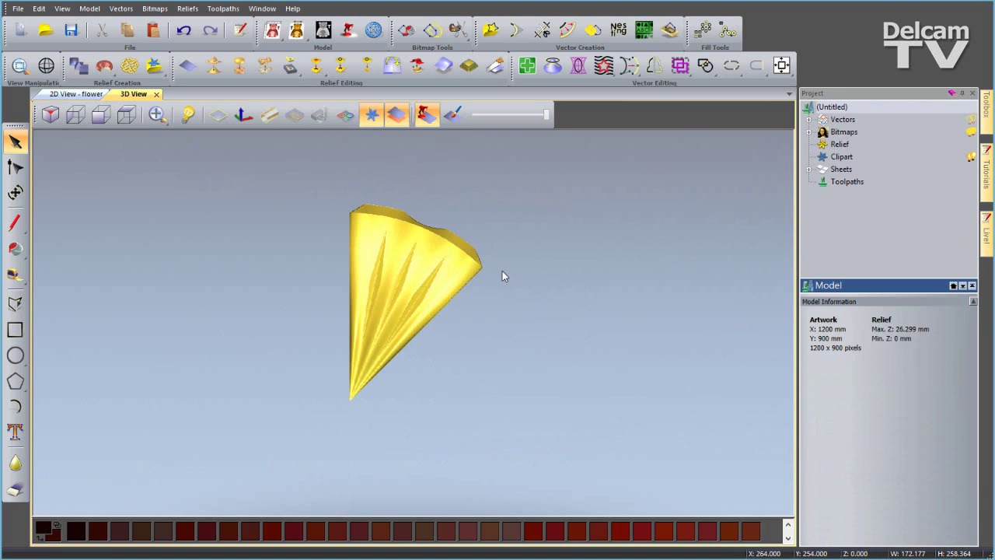
pyautogui.scroll(-1, 502, 276)
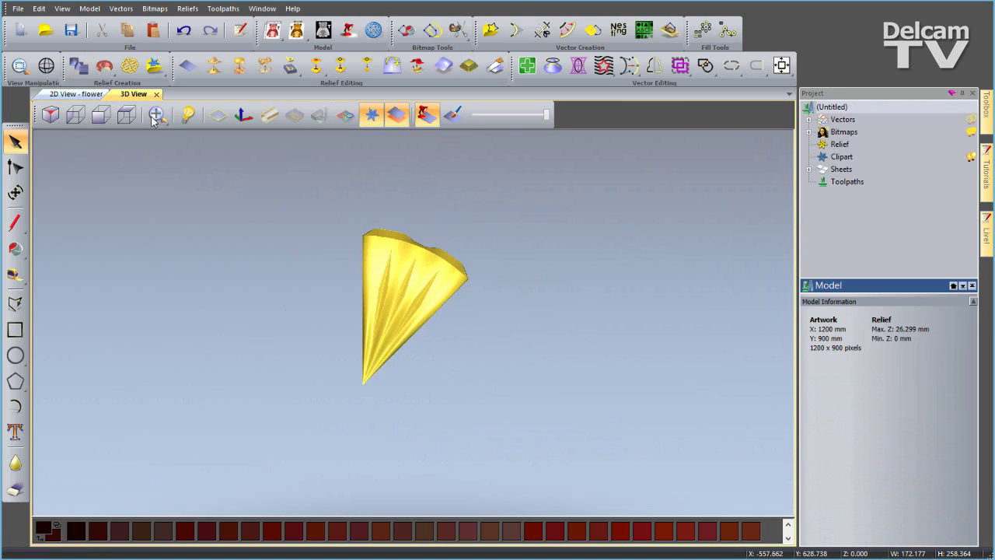
# Step: Create a new relief clipart library from a new folder named AWFS inside the Reliefs folder
pyautogui.click(155, 67)
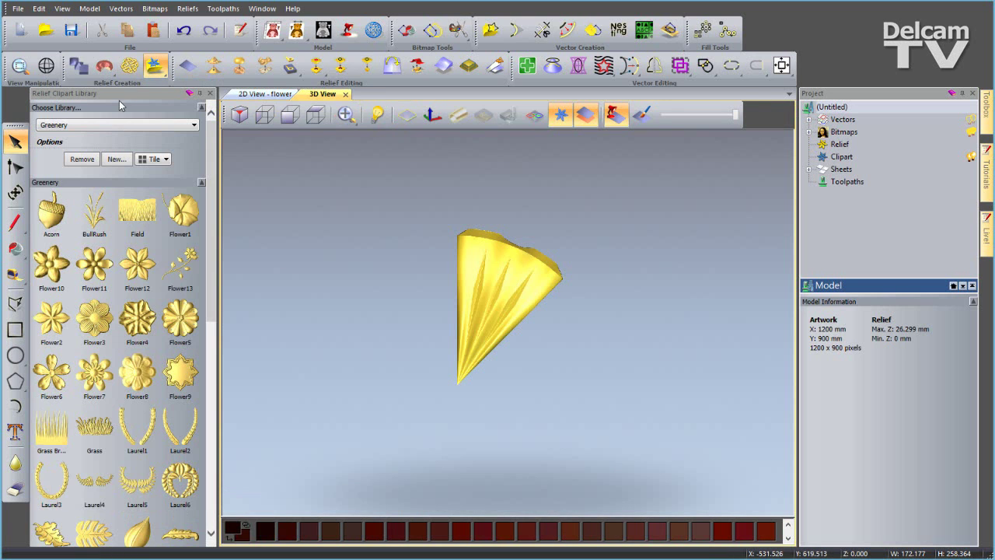
pyautogui.click(115, 161)
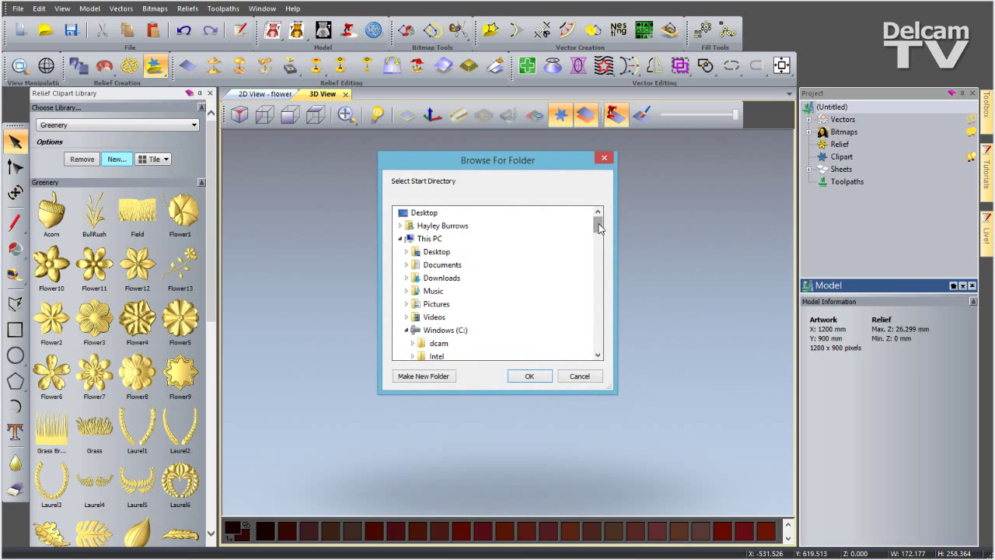
pyautogui.moveTo(597, 227); pyautogui.dragTo(597, 265)
pyautogui.click(465, 264)
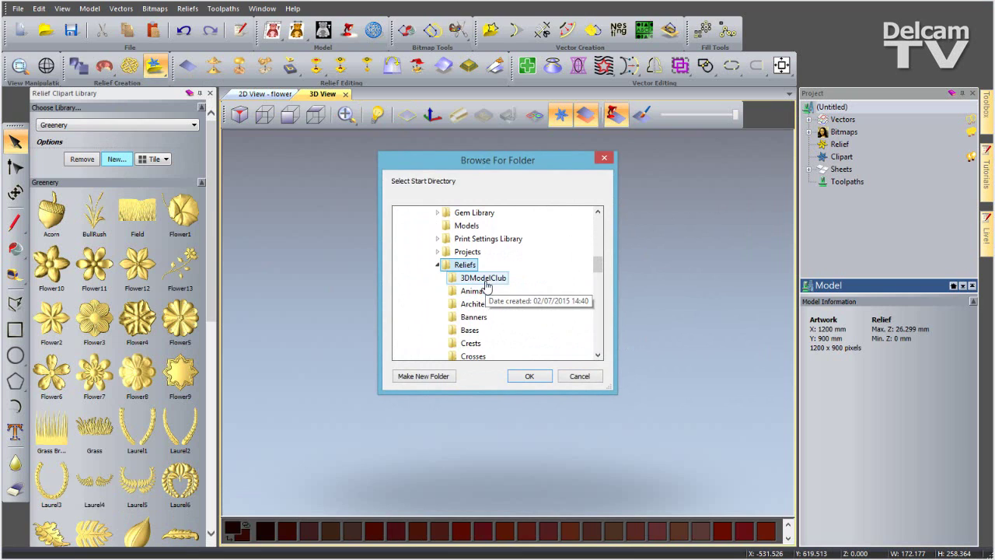
pyautogui.click(423, 376)
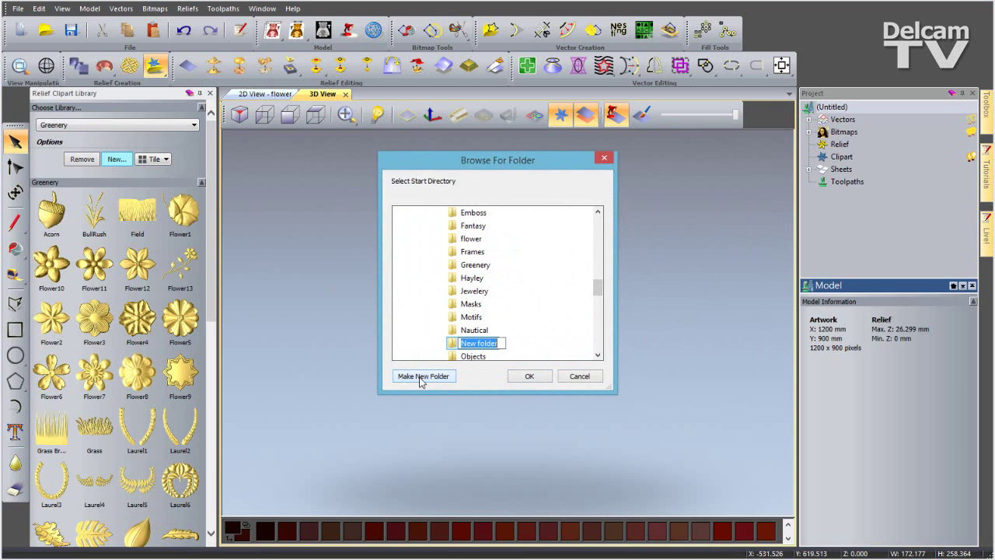
pyautogui.write('AWFS')
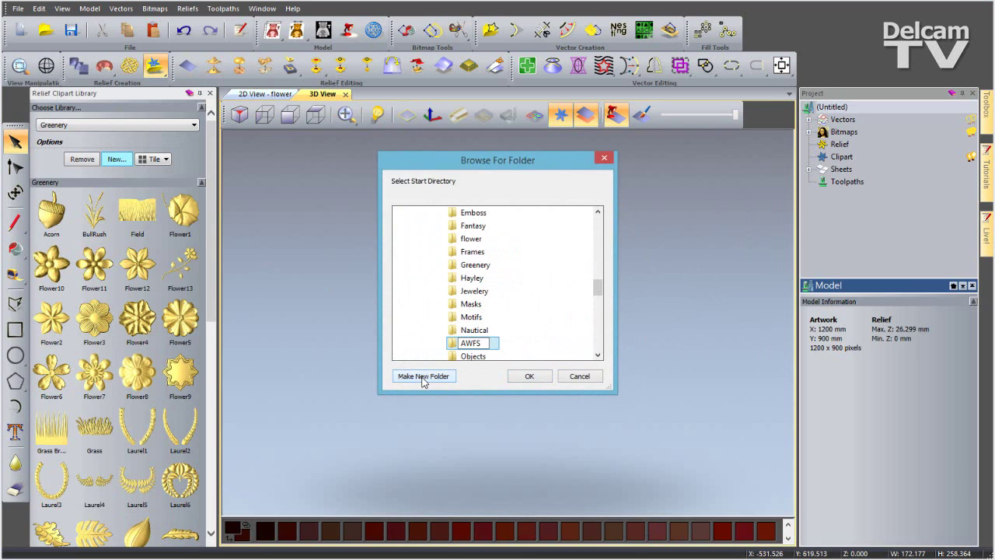
pyautogui.click(524, 376)
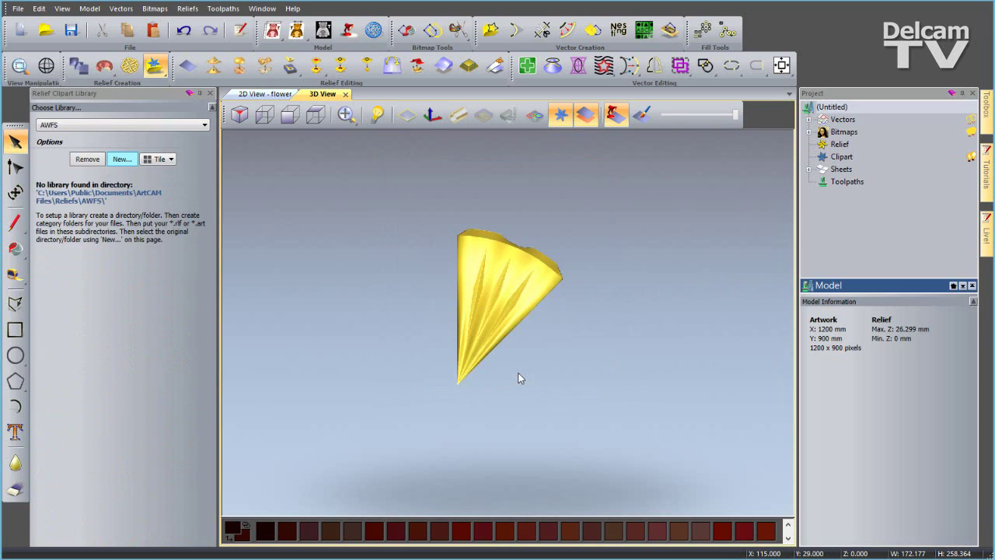
# Step: Store the petal relief in the AWFS library, and reset the model's relief to a flat, visible zero plane
pyautogui.click(840, 144)
pyautogui.moveTo(837, 146); pyautogui.dragTo(120, 328)
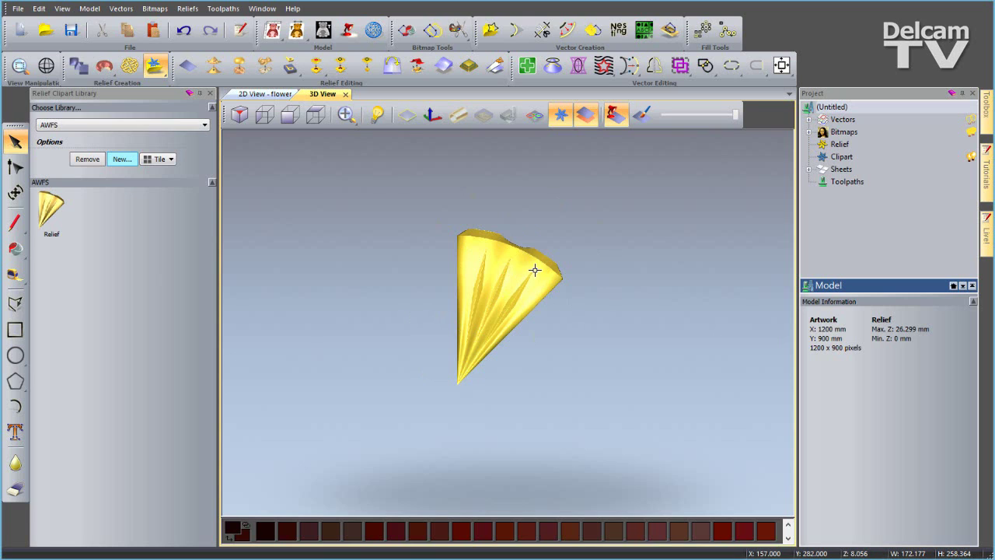
pyautogui.click(408, 116)
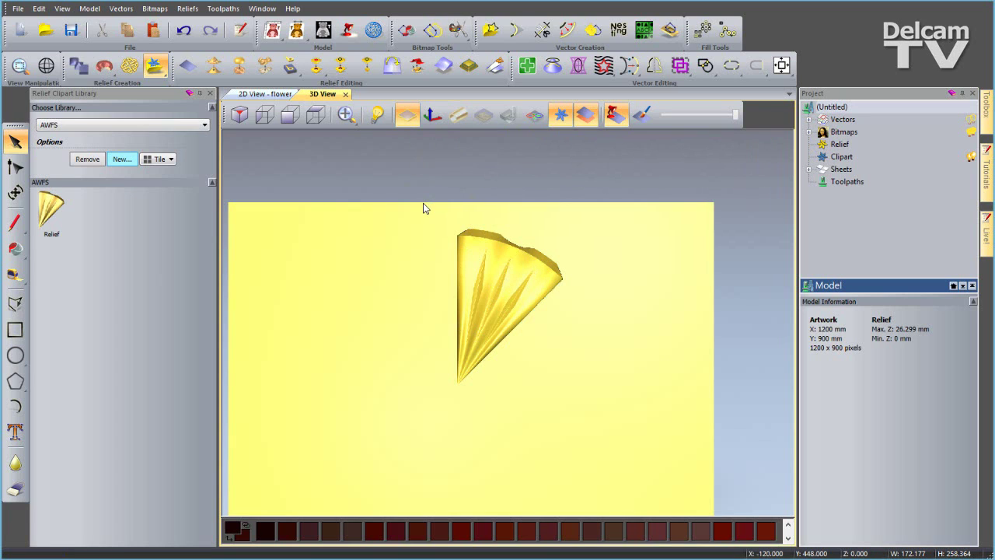
pyautogui.click(187, 67)
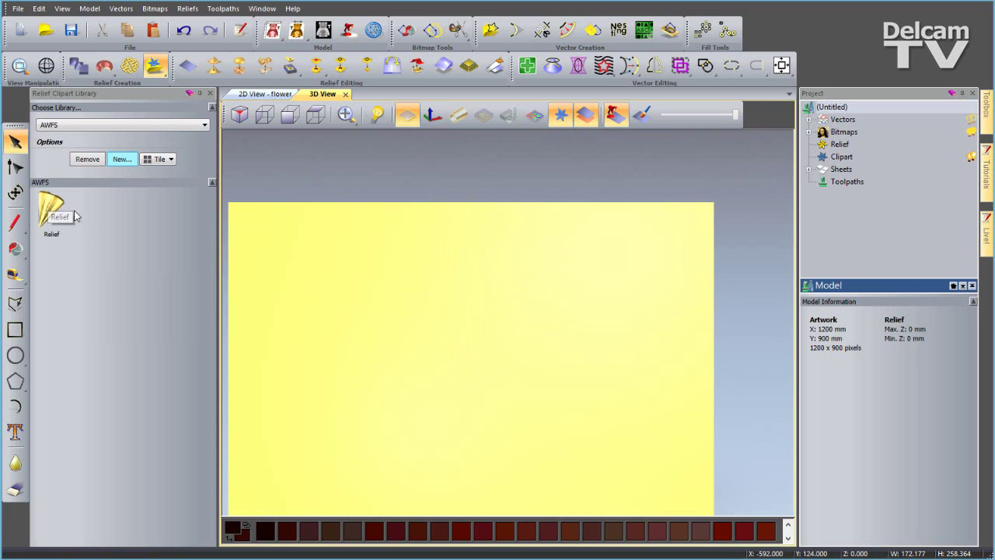
# Step: Insert the saved petal from the AWFS library as clipart and select it with the vectors shown and the library closed
pyautogui.click(49, 205)
pyautogui.doubleClick(51, 204)
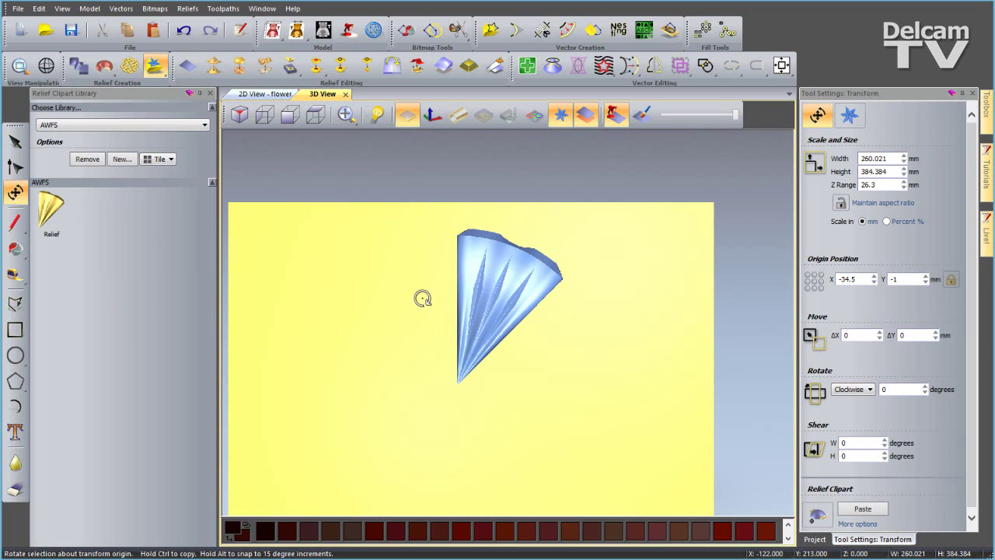
pyautogui.click(210, 94)
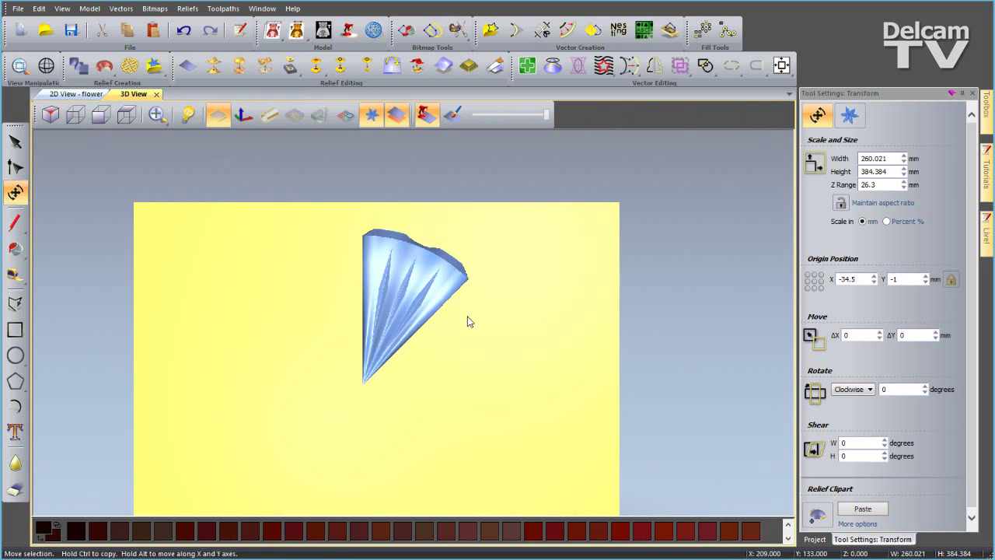
pyautogui.moveTo(469, 321); pyautogui.dragTo(484, 281, button='middle')
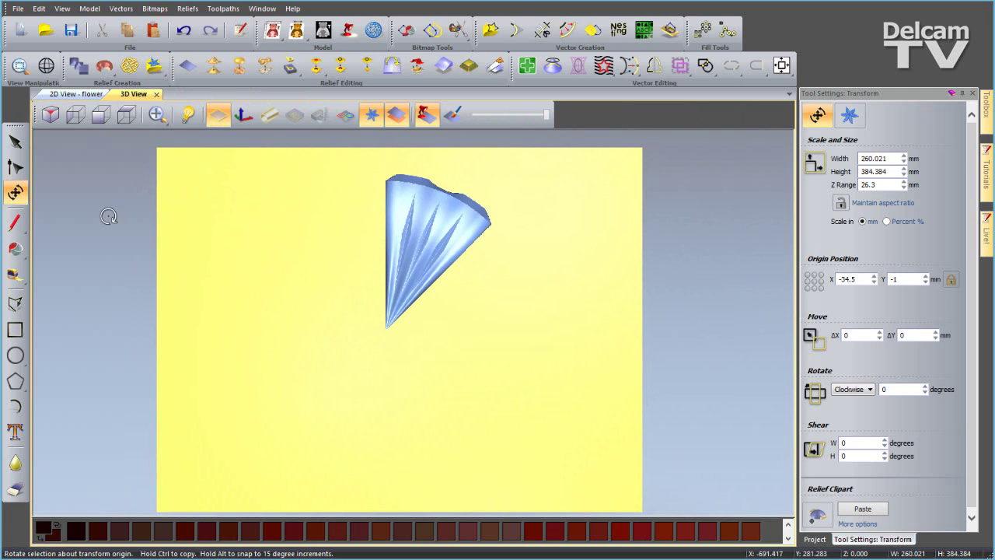
pyautogui.click(493, 221)
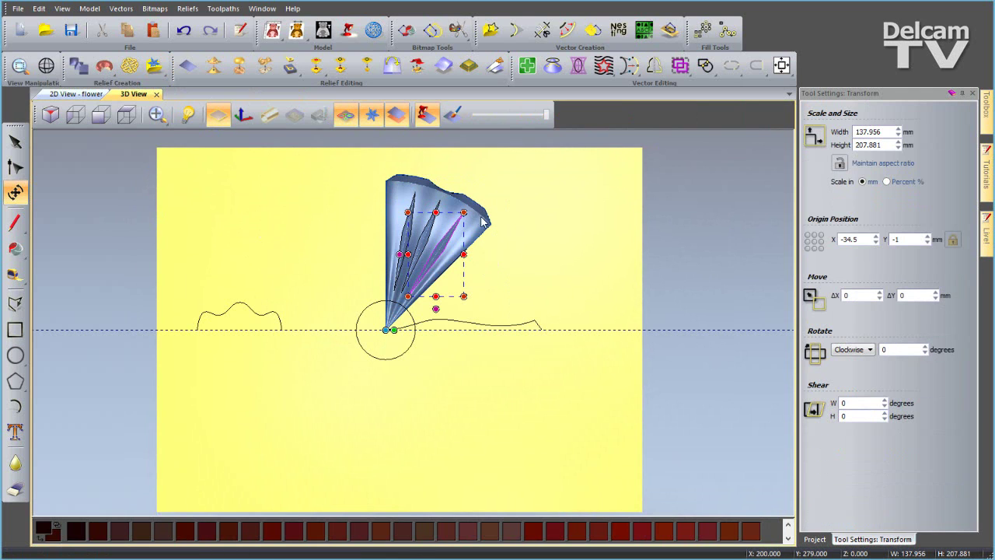
pyautogui.click(484, 220)
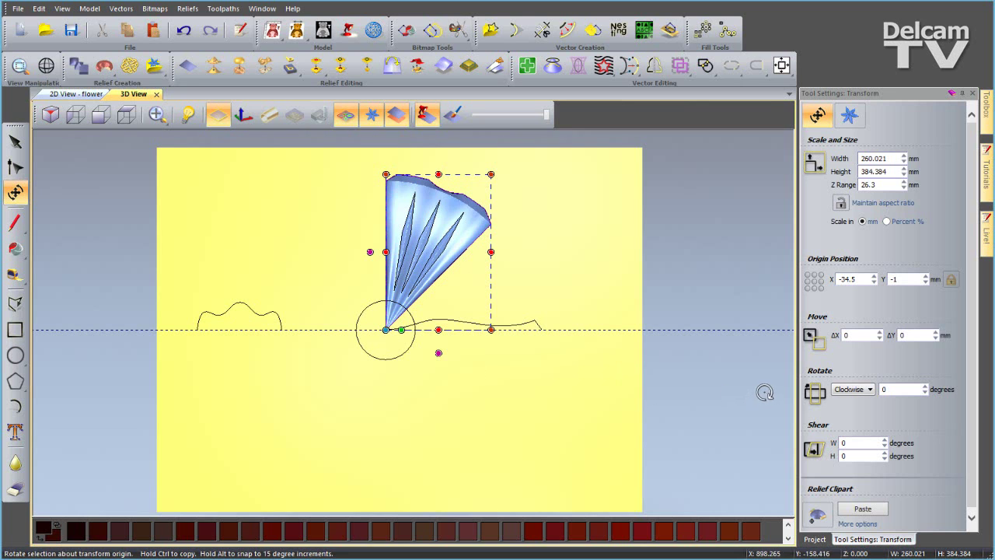
# Step: Rotate seven copies of the petal clipart around its tip in 45-degree clockwise increments to complete the round flower, and deselect it
pyautogui.moveTo(537, 160); pyautogui.dragTo(615, 325)
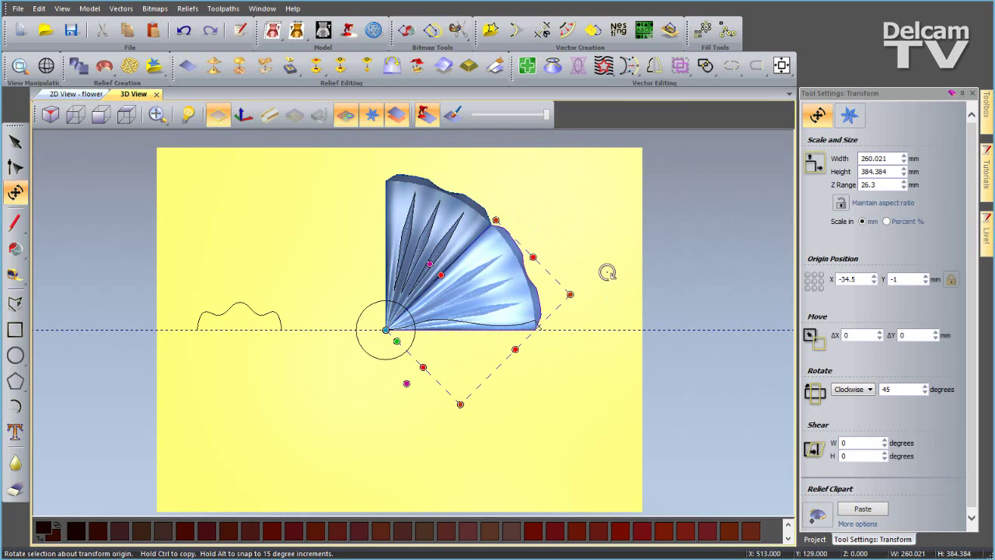
pyautogui.moveTo(599, 322); pyautogui.dragTo(543, 419)
pyautogui.moveTo(588, 278); pyautogui.dragTo(498, 394)
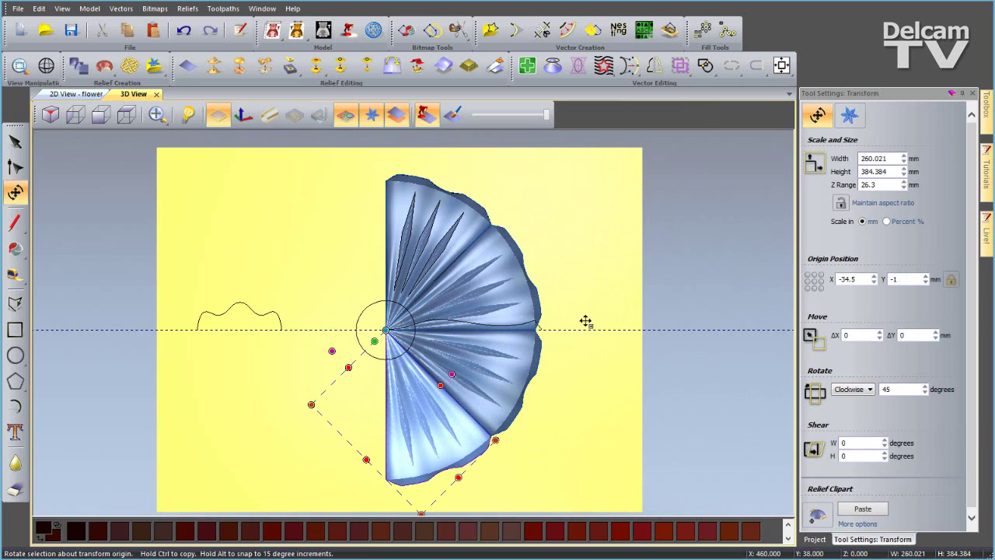
pyautogui.moveTo(585, 321); pyautogui.dragTo(484, 406)
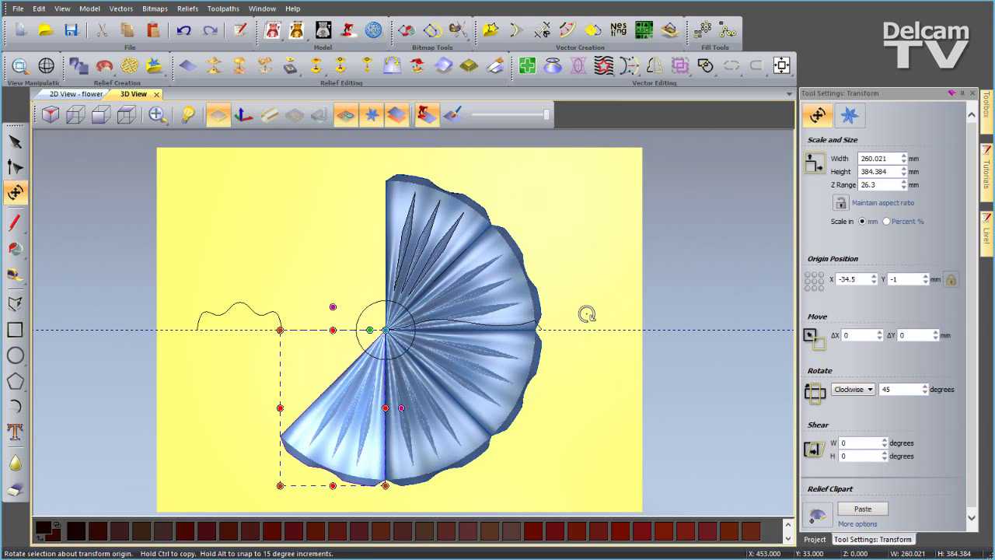
pyautogui.moveTo(565, 377); pyautogui.dragTo(482, 411)
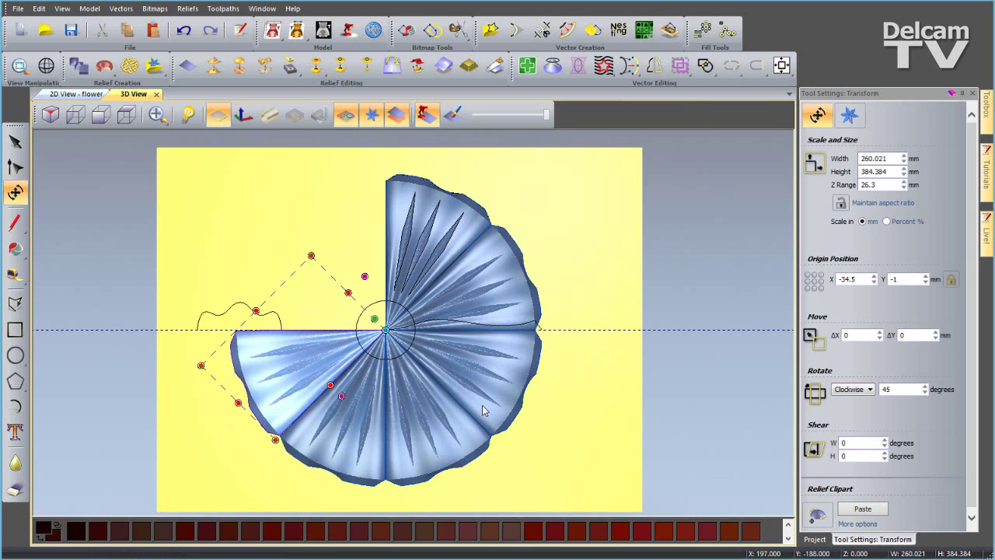
pyautogui.moveTo(573, 347); pyautogui.dragTo(467, 411)
pyautogui.moveTo(591, 388); pyautogui.dragTo(429, 394)
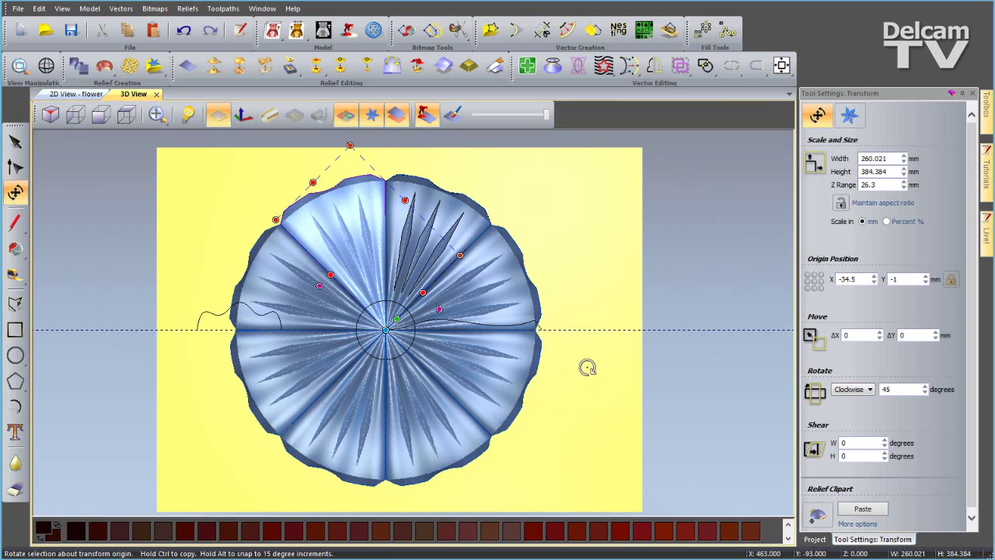
pyautogui.click(593, 282)
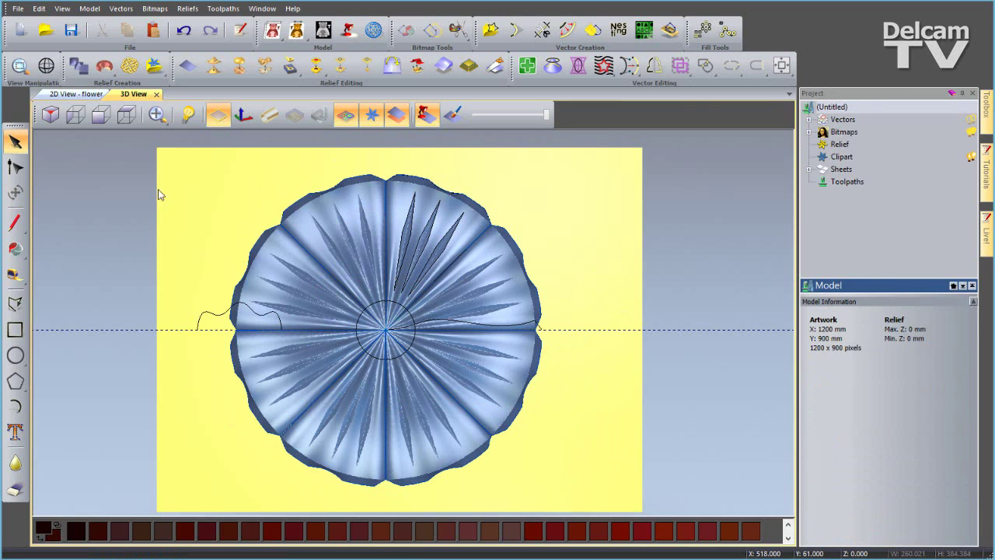
# Step: Bake all the petal clipart copies into the relief and clear the selection
pyautogui.moveTo(194, 150); pyautogui.dragTo(585, 519)
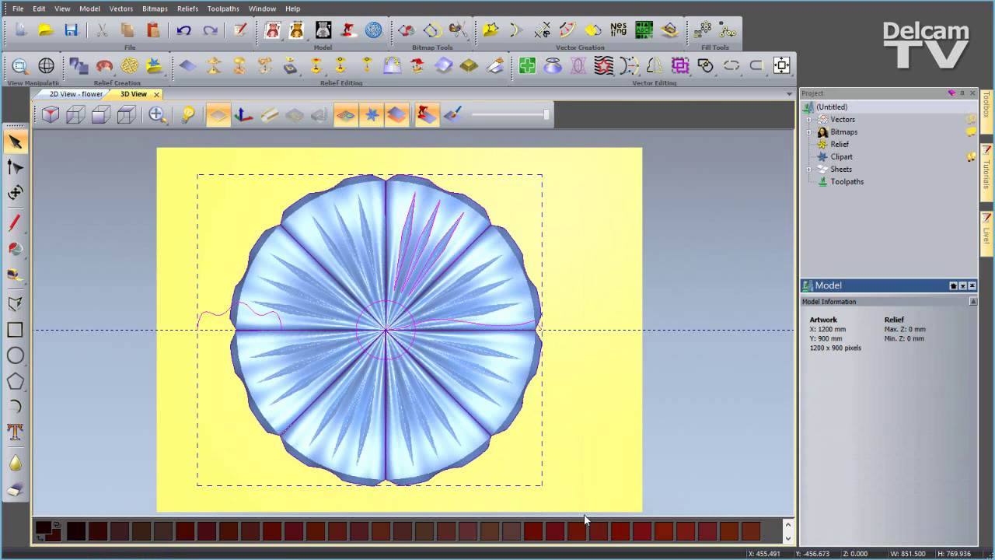
pyautogui.press('b')
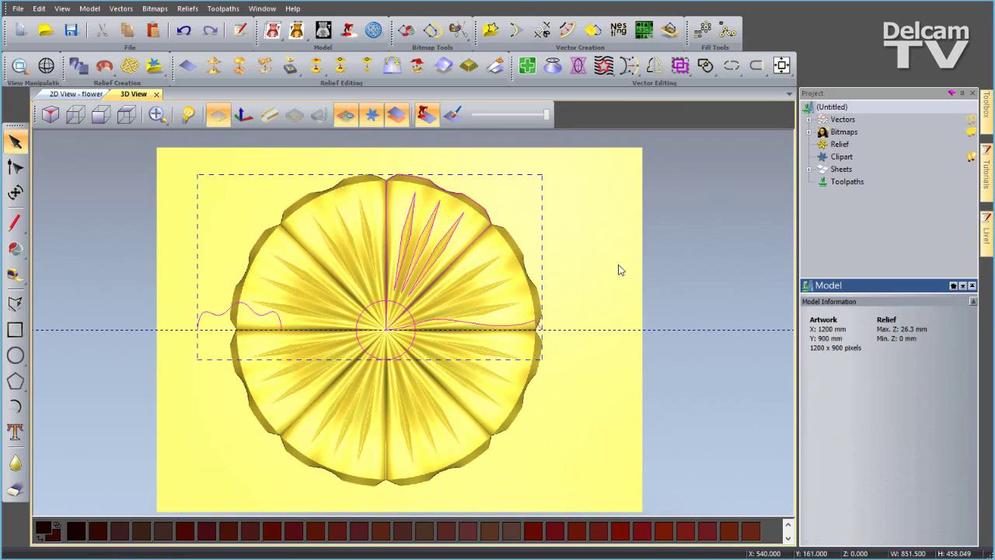
pyautogui.click(586, 280)
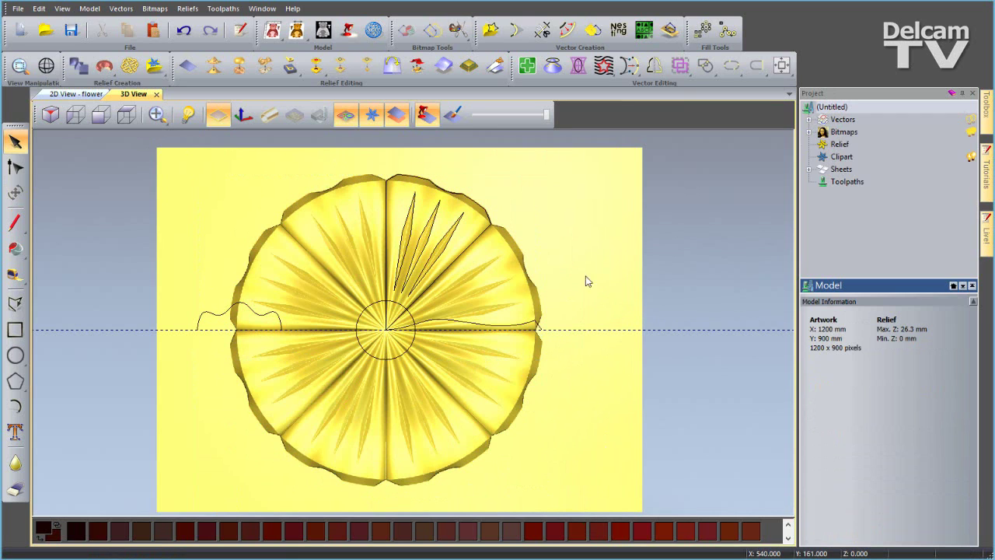
# Step: Shape the circle at the flower's centre with a round profile at a 55-degree angle, using Merge High as the relief combine mode
pyautogui.click(388, 359)
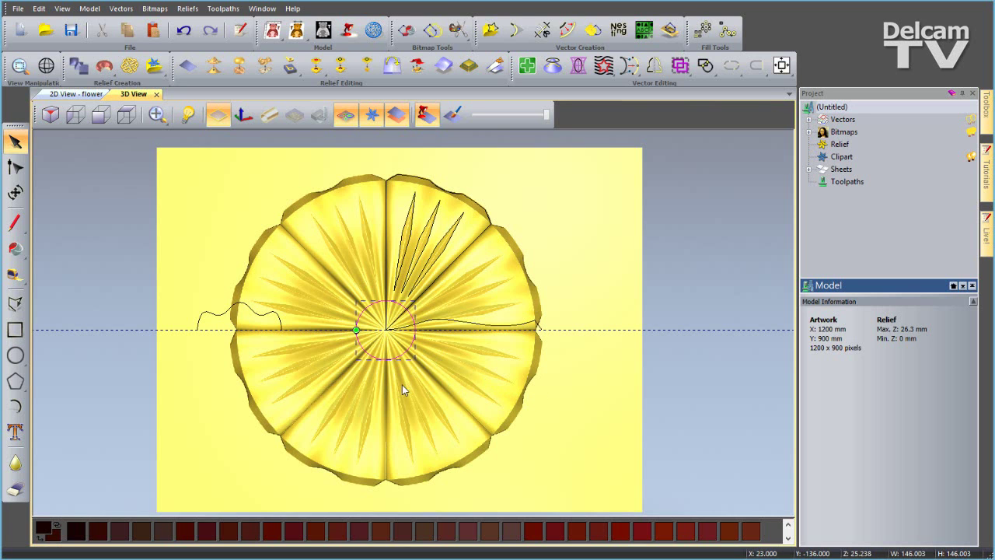
pyautogui.moveTo(402, 385)
pyautogui.mouseDown()
pyautogui.moveTo(412, 332)
pyautogui.moveTo(408, 350)
pyautogui.mouseUp()
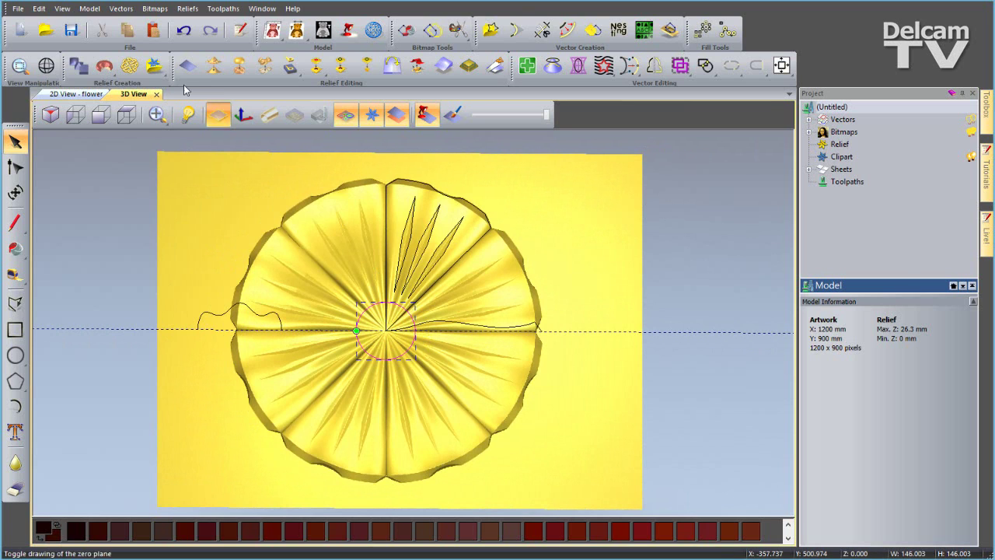
pyautogui.click(78, 68)
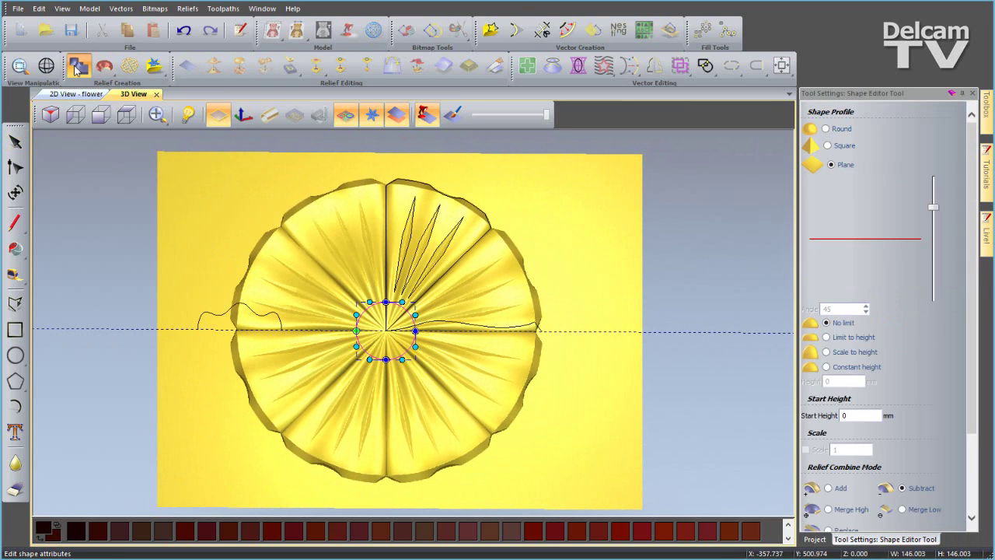
pyautogui.click(825, 129)
pyautogui.moveTo(400, 396); pyautogui.dragTo(399, 365)
pyautogui.click(828, 509)
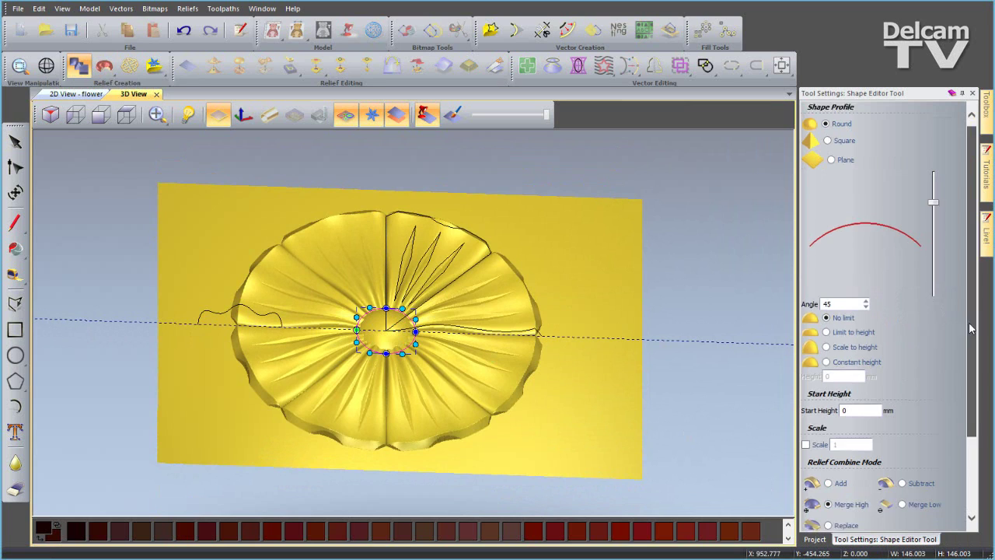
pyautogui.scroll(-2, 894, 288)
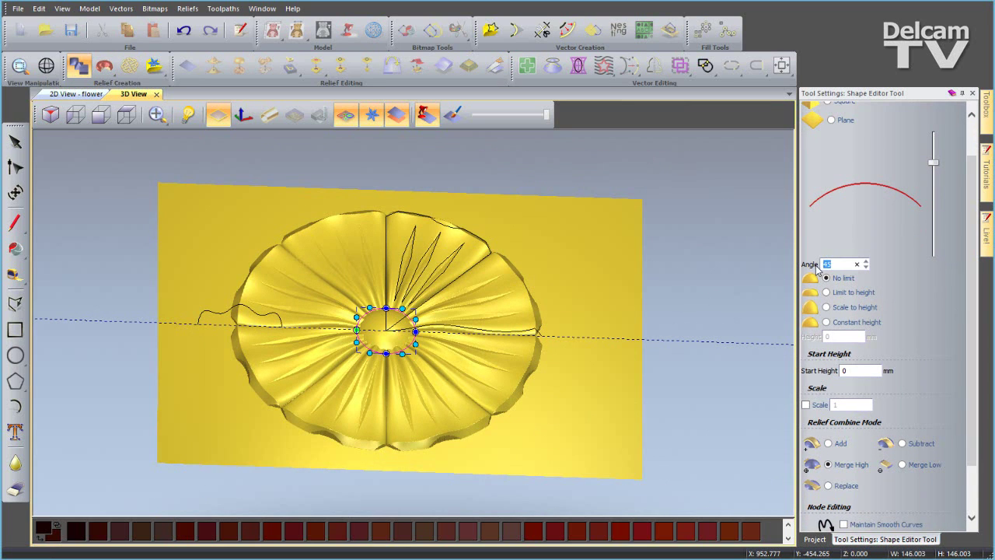
pyautogui.write('55')
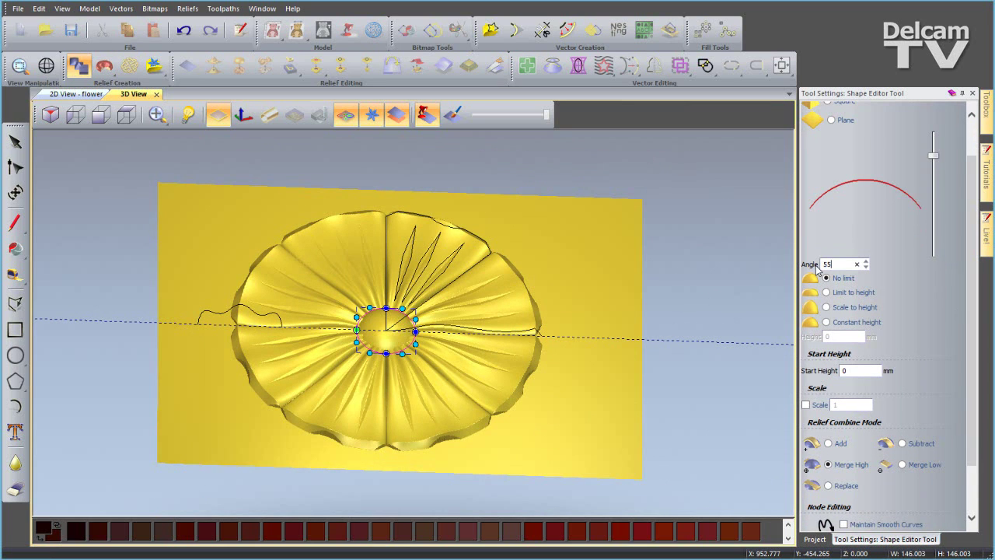
# Step: Limit the centre dome's height to 20 mm and set its start height to 10 mm
pyautogui.scroll(5, 382, 333)
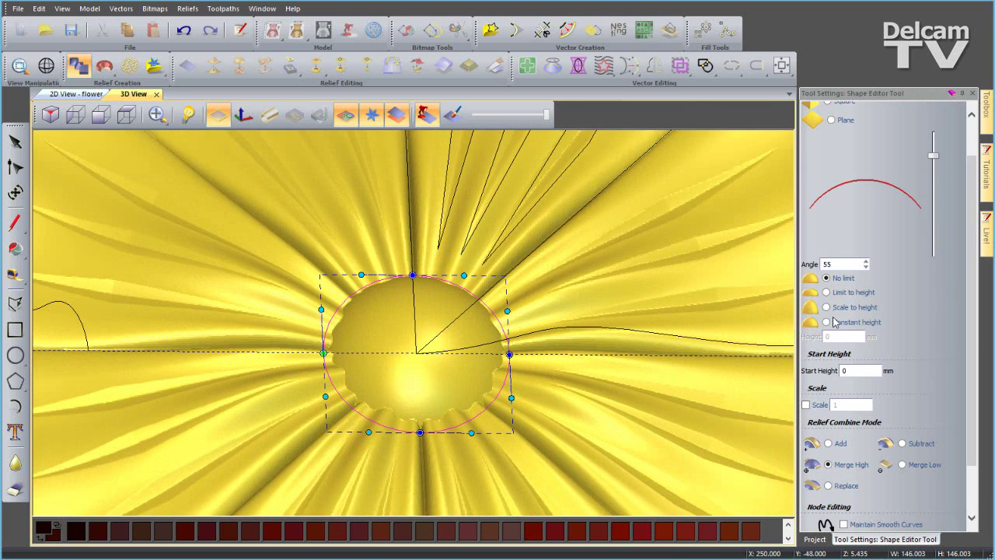
pyautogui.click(826, 293)
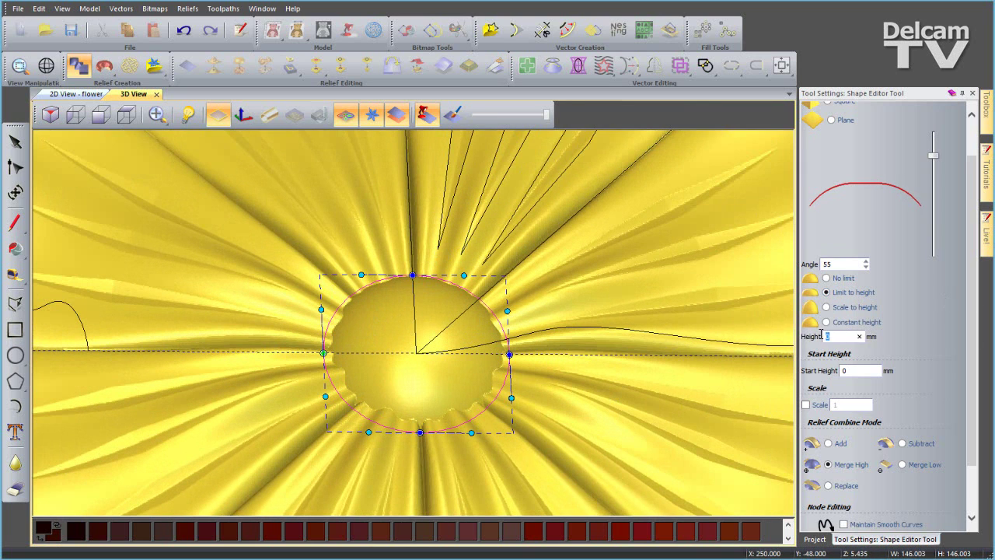
pyautogui.write('20')
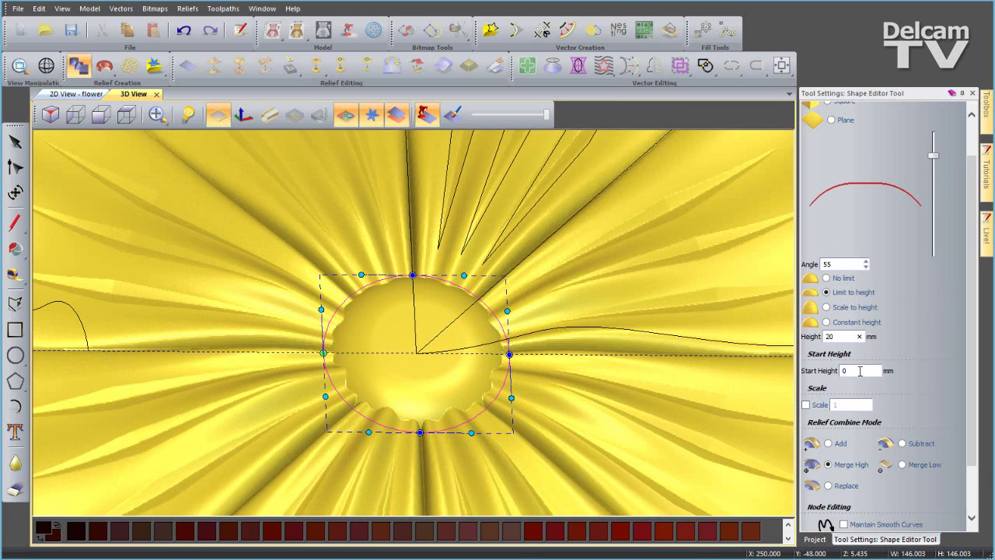
pyautogui.write('10')
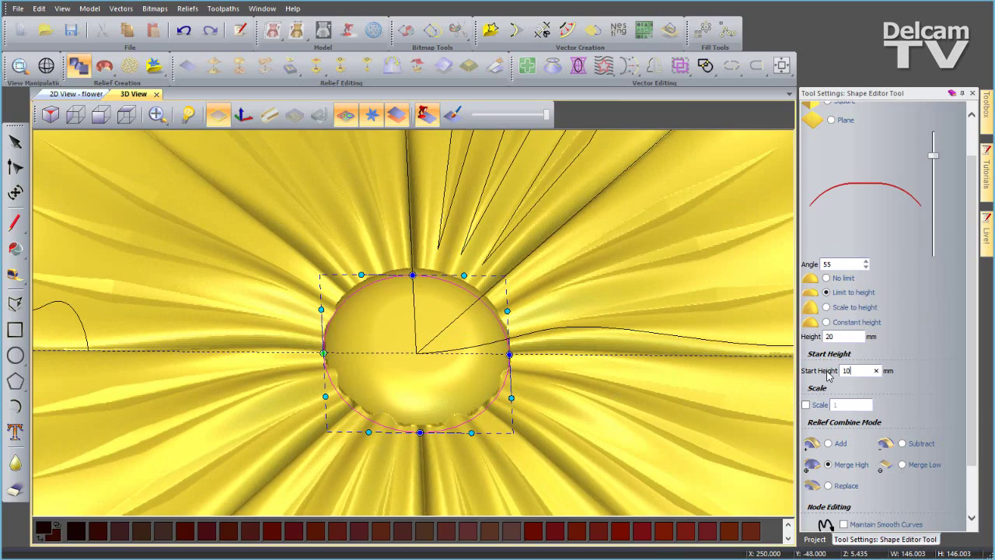
# Step: Inspect the centre dome with the bitmap colours displayed on the relief, and return to the plain material shading
pyautogui.moveTo(477, 366); pyautogui.dragTo(477, 351)
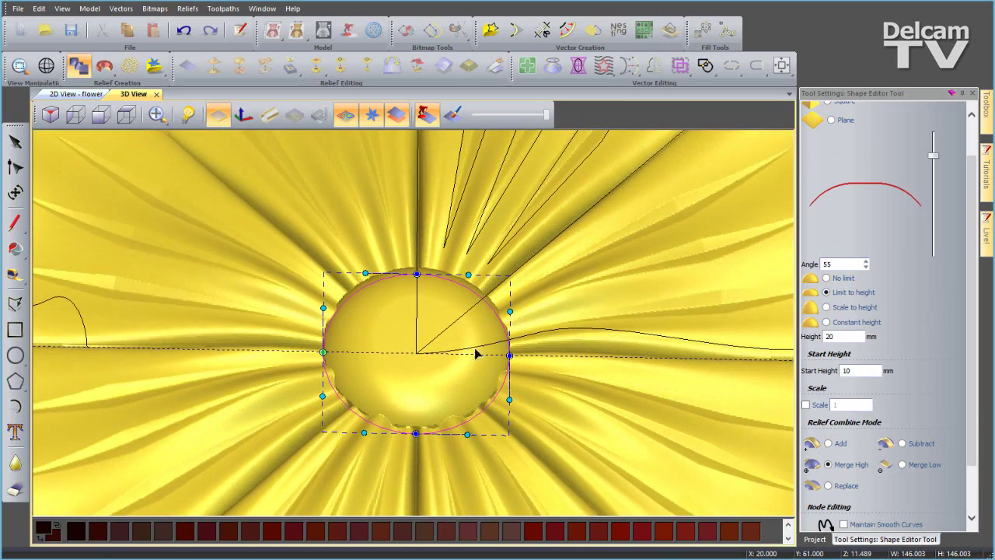
pyautogui.click(451, 117)
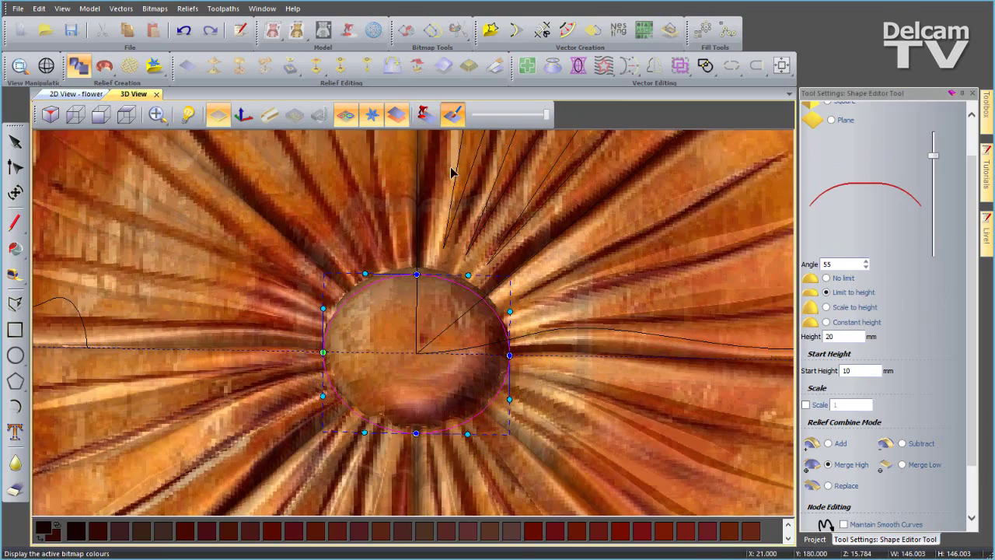
pyautogui.moveTo(454, 173)
pyautogui.mouseDown()
pyautogui.moveTo(387, 342)
pyautogui.moveTo(428, 291)
pyautogui.moveTo(368, 342)
pyautogui.moveTo(341, 349)
pyautogui.moveTo(451, 313)
pyautogui.moveTo(473, 363)
pyautogui.mouseUp()
pyautogui.click(427, 115)
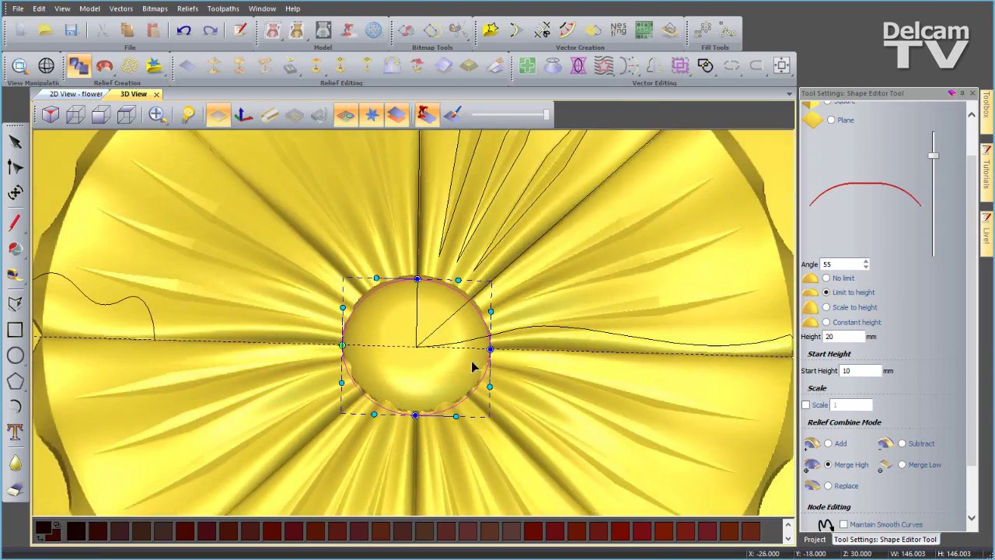
# Step: Apply the centre dome's shape settings and close the Shape Editor
pyautogui.scroll(-2, 975, 375)
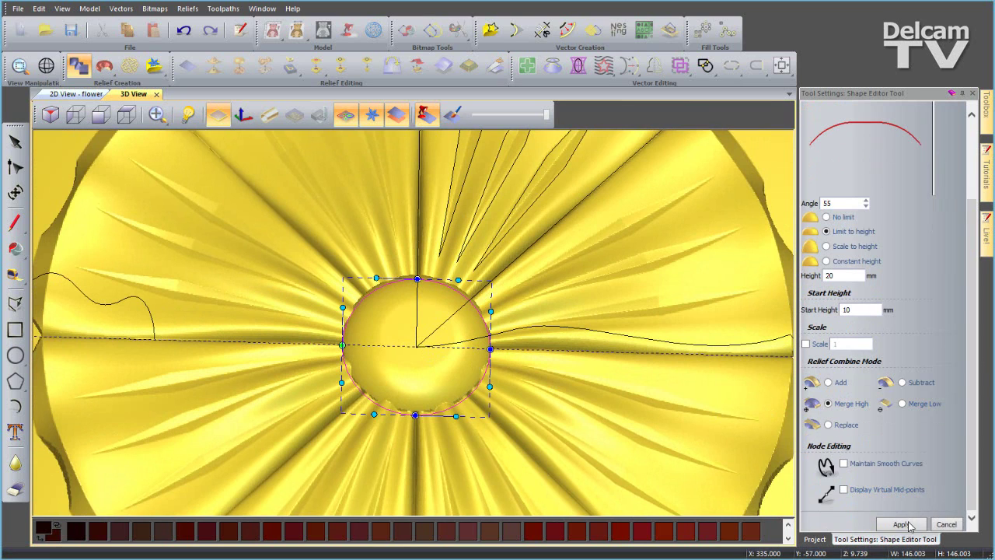
pyautogui.click(943, 525)
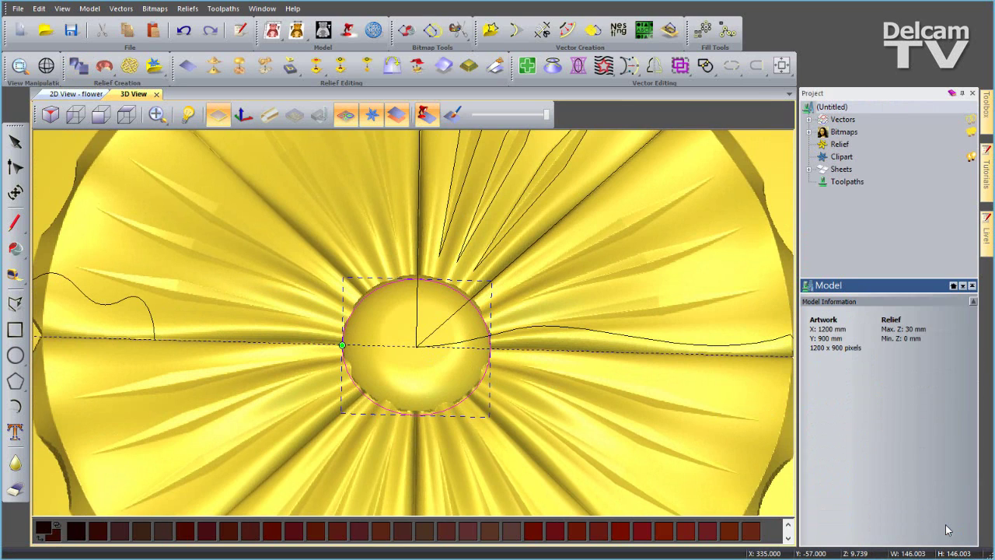
# Step: Hide the vectors and the zero plane, and display the whole flower relief in the bitmap's wood colours
pyautogui.scroll(-2, 525, 398)
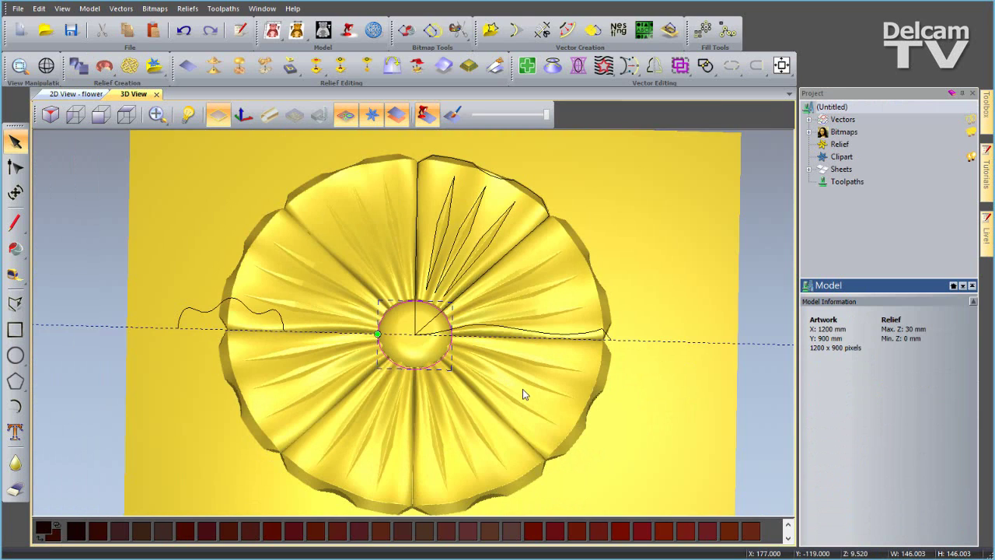
pyautogui.scroll(-2, 522, 394)
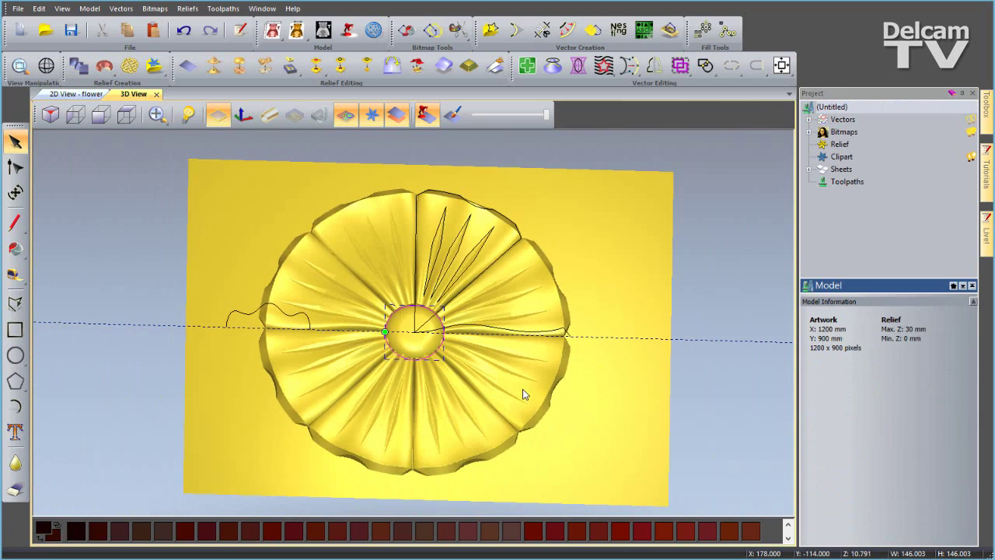
pyautogui.click(346, 117)
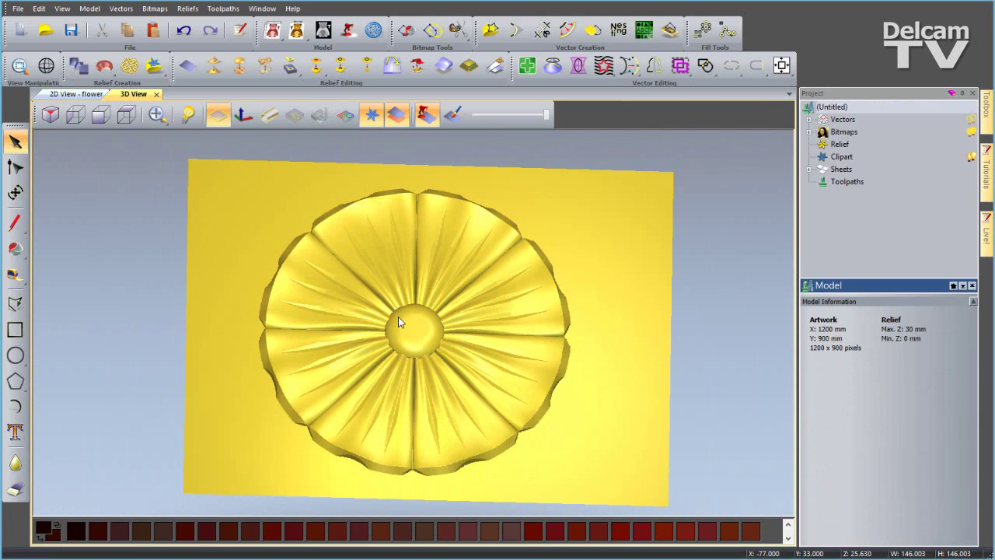
pyautogui.click(218, 115)
pyautogui.moveTo(390, 352); pyautogui.dragTo(413, 332)
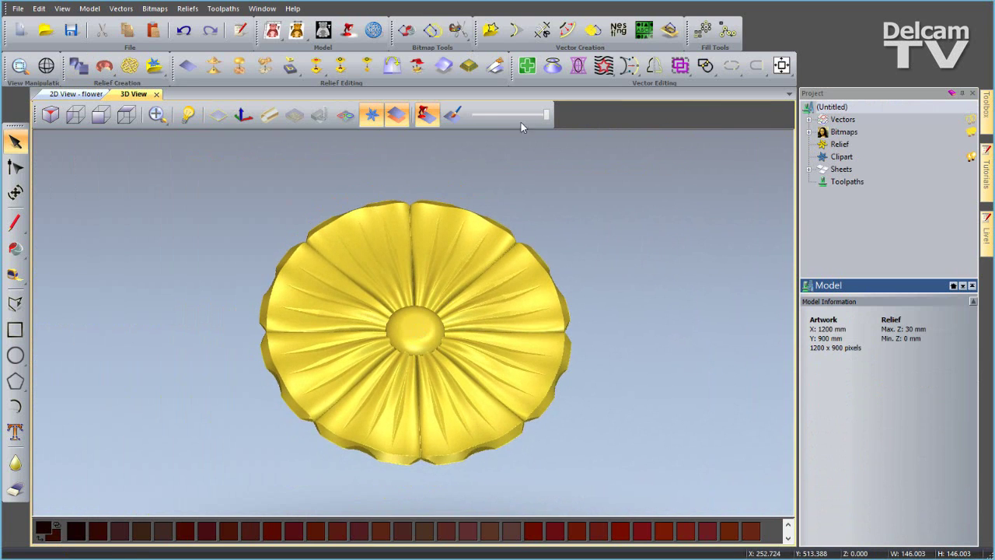
pyautogui.click(453, 115)
pyautogui.moveTo(521, 247)
pyautogui.mouseDown()
pyautogui.moveTo(331, 288)
pyautogui.moveTo(406, 337)
pyautogui.moveTo(427, 365)
pyautogui.moveTo(445, 281)
pyautogui.moveTo(436, 230)
pyautogui.mouseUp()
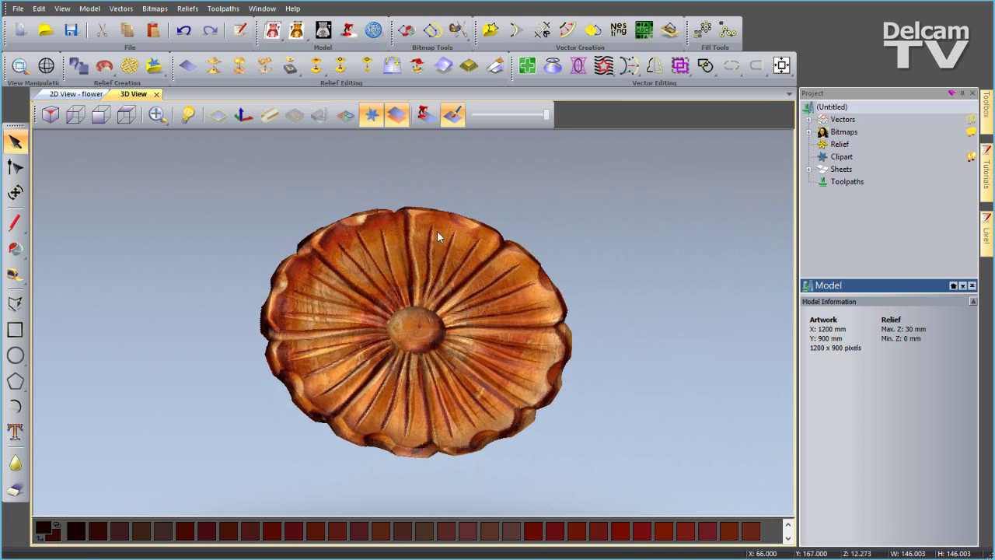
# Step: Show the flower relief in its plain shaded material and add it to the AWFS relief clipart library
pyautogui.click(426, 115)
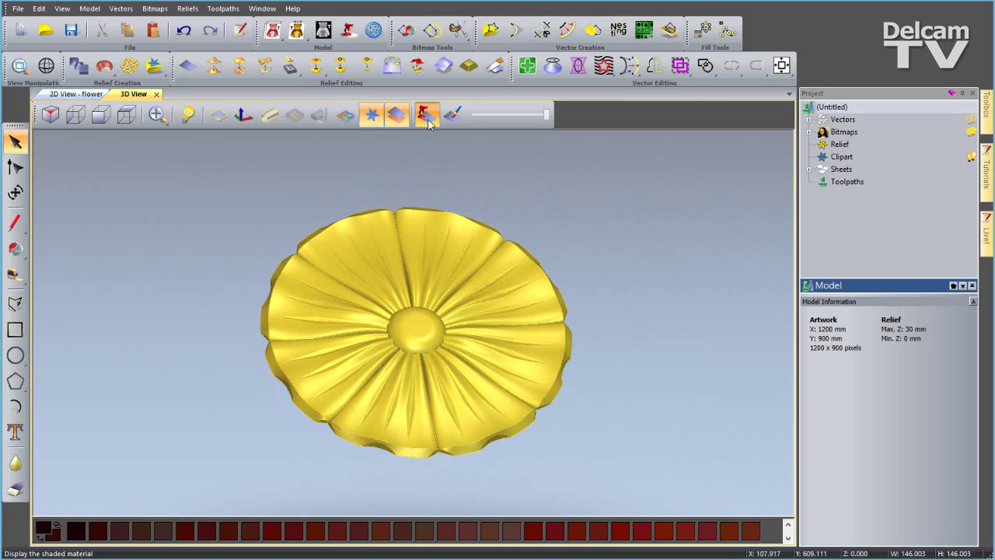
pyautogui.click(155, 66)
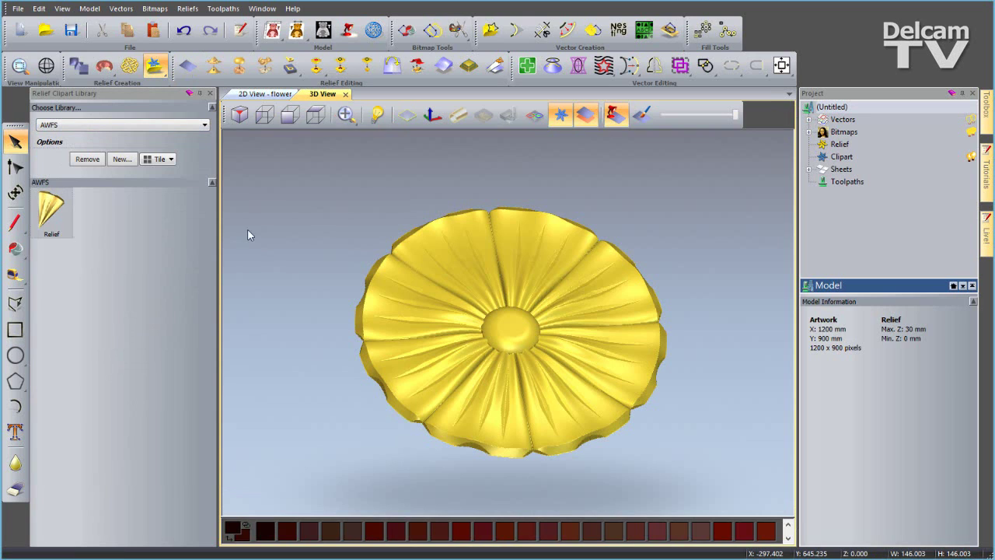
pyautogui.moveTo(844, 148); pyautogui.dragTo(177, 254)
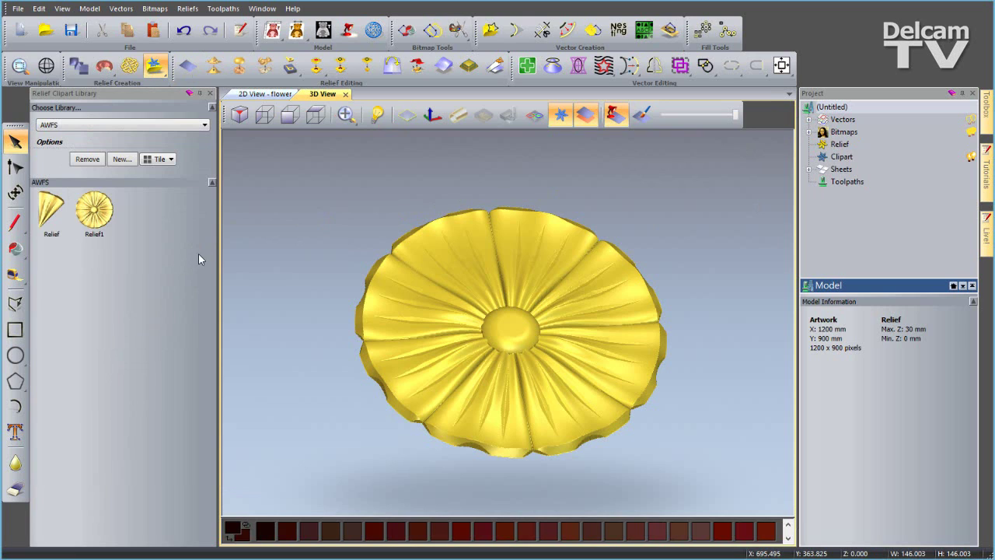
pyautogui.rightClick(99, 228)
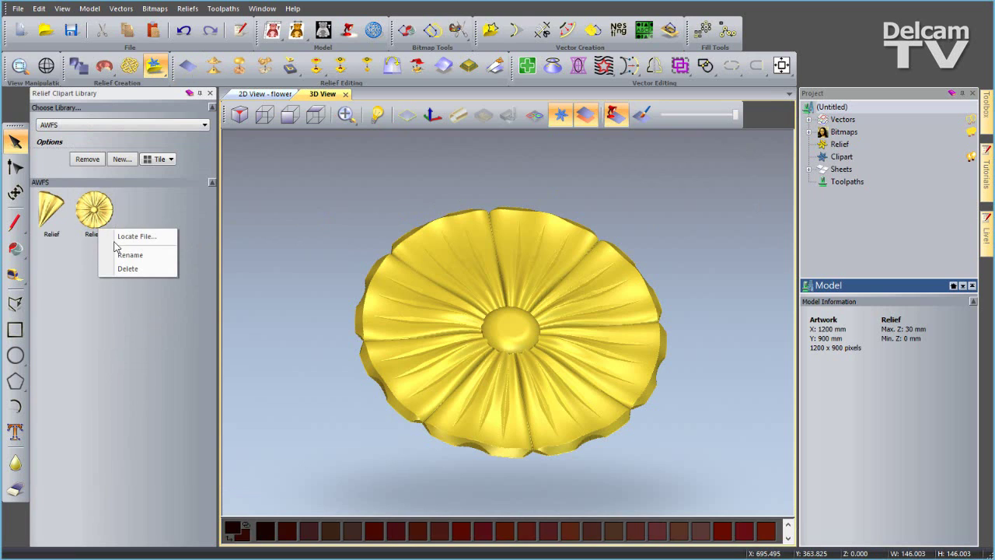
pyautogui.click(87, 285)
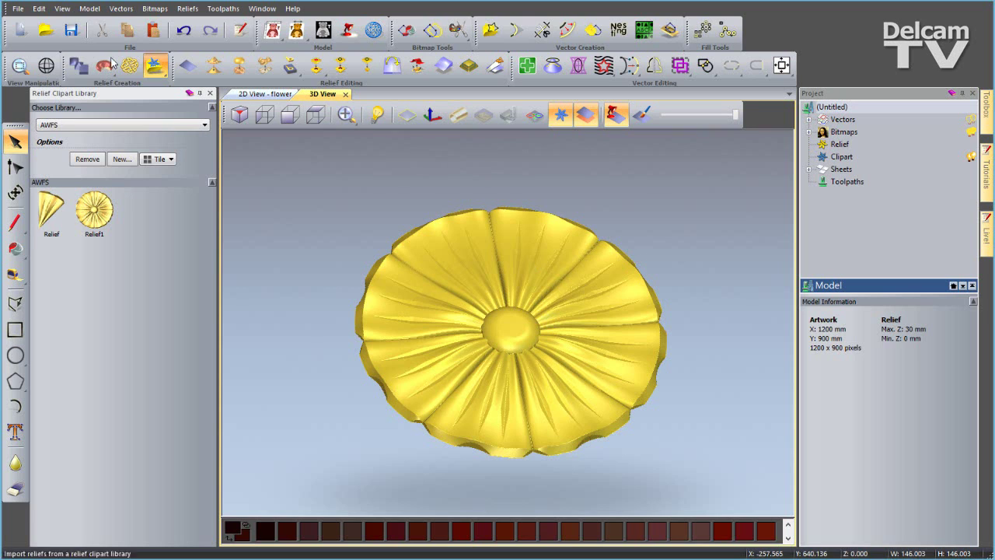
# Step: Create a new model 300 mm high and 250 mm wide at 1826 x 2192 points, discarding changes to the current model
pyautogui.click(21, 31)
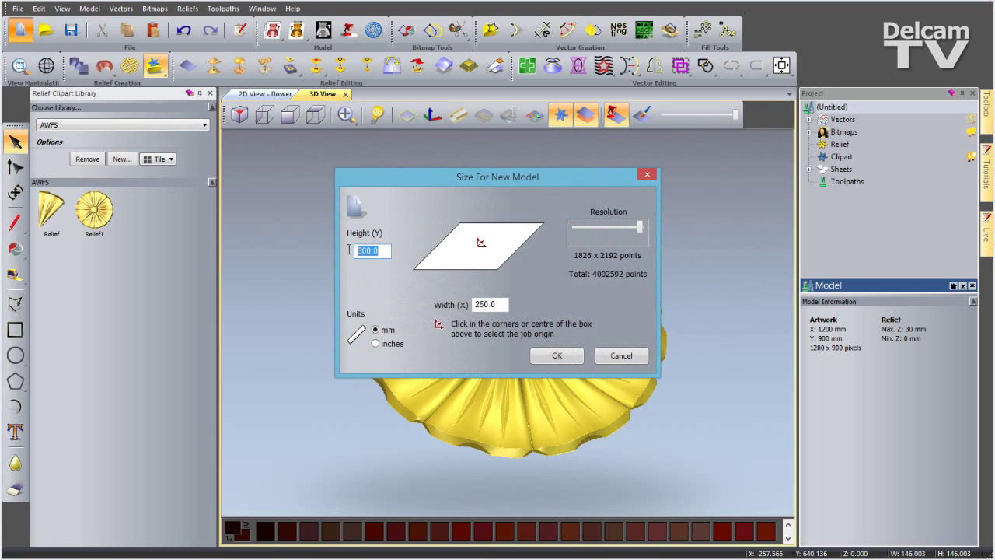
pyautogui.write('300')
pyautogui.press('Tab')
pyautogui.write('250')
pyautogui.click(639, 228)
pyautogui.click(557, 355)
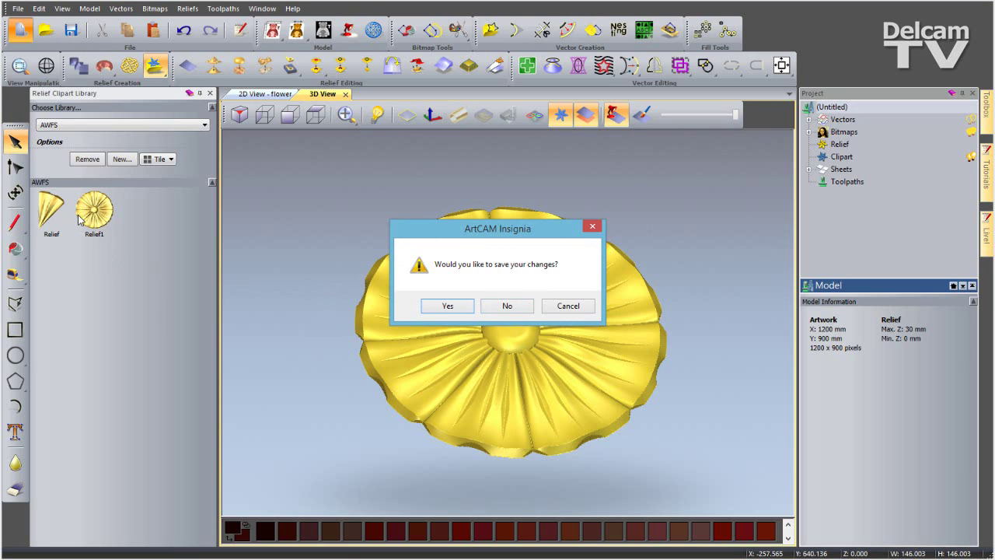
pyautogui.click(513, 308)
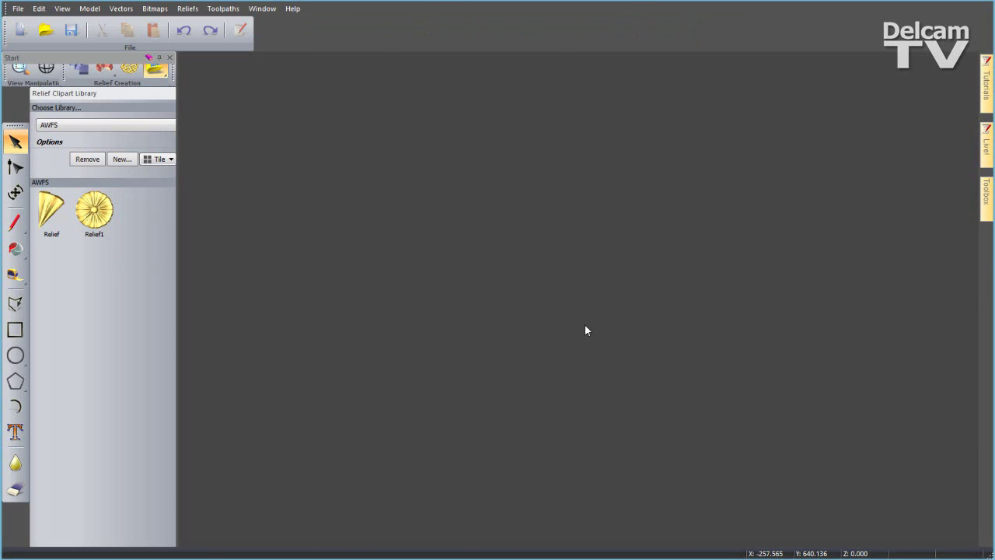
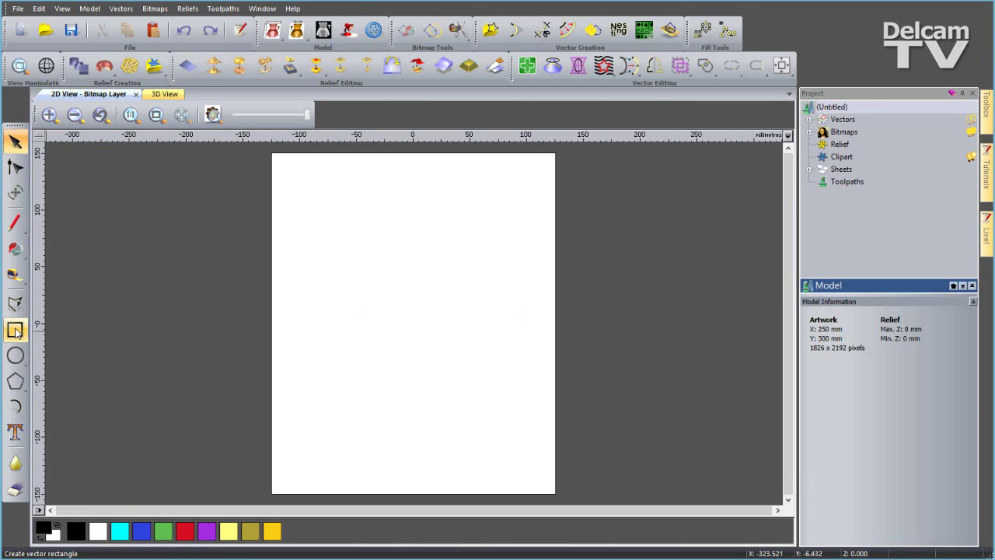
# Step: Create a vector rectangle 190 mm wide and 245 mm high and centre it on the page
pyautogui.click(14, 331)
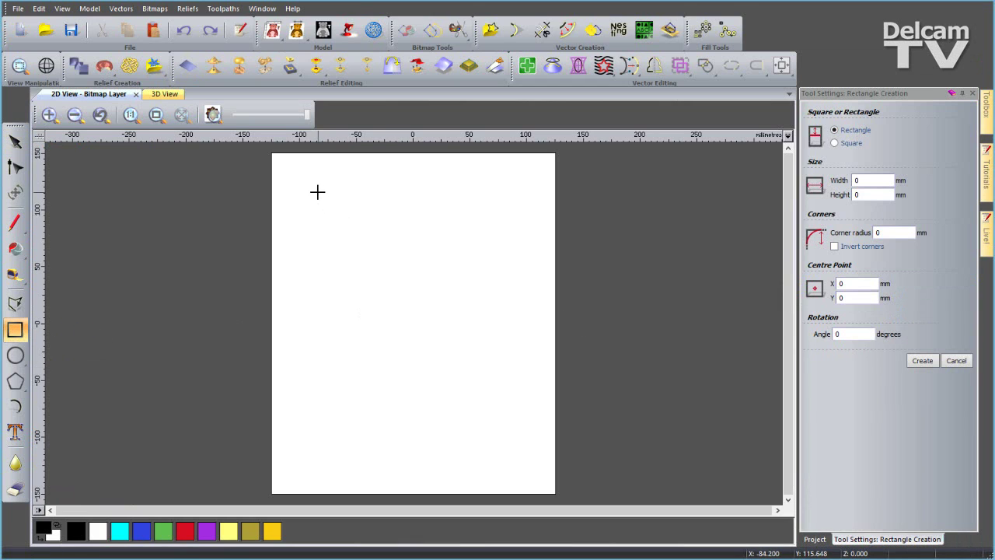
pyautogui.moveTo(317, 192); pyautogui.dragTo(512, 448)
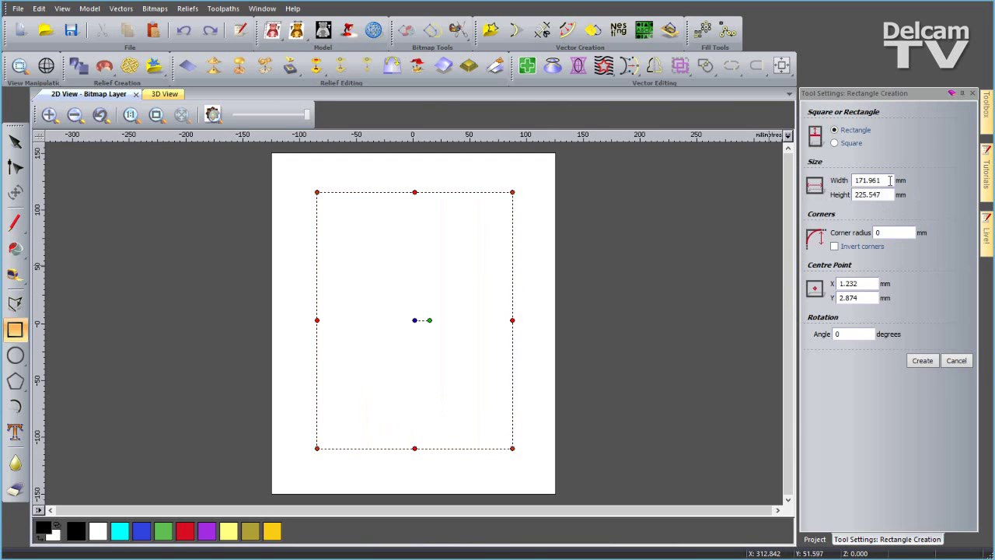
pyautogui.moveTo(890, 180); pyautogui.dragTo(838, 179)
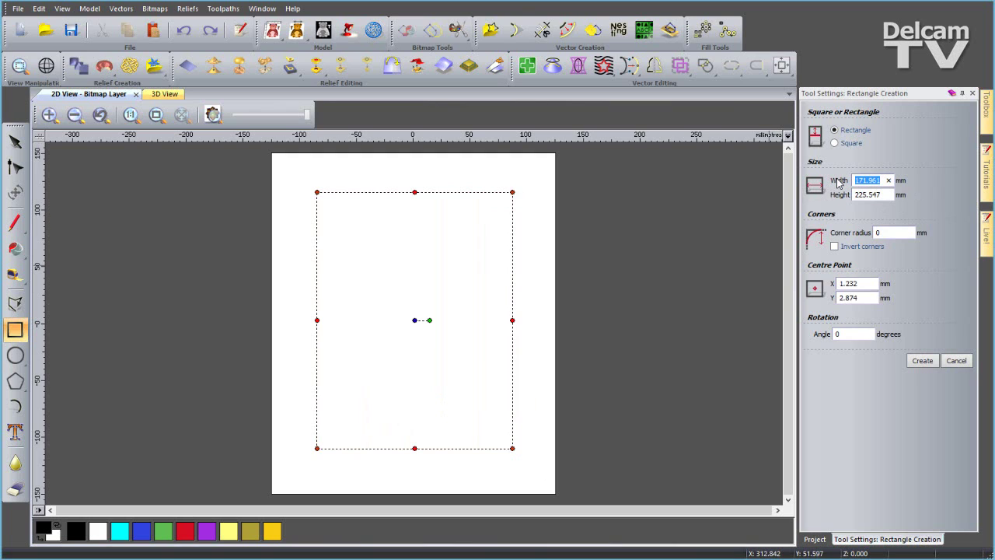
pyautogui.write('190')
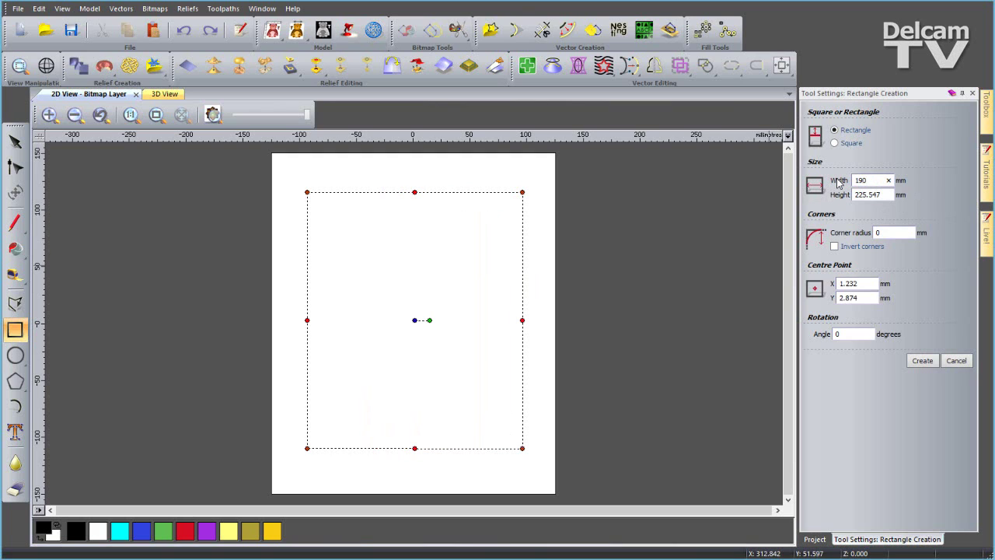
pyautogui.press('Tab')
pyautogui.write('245')
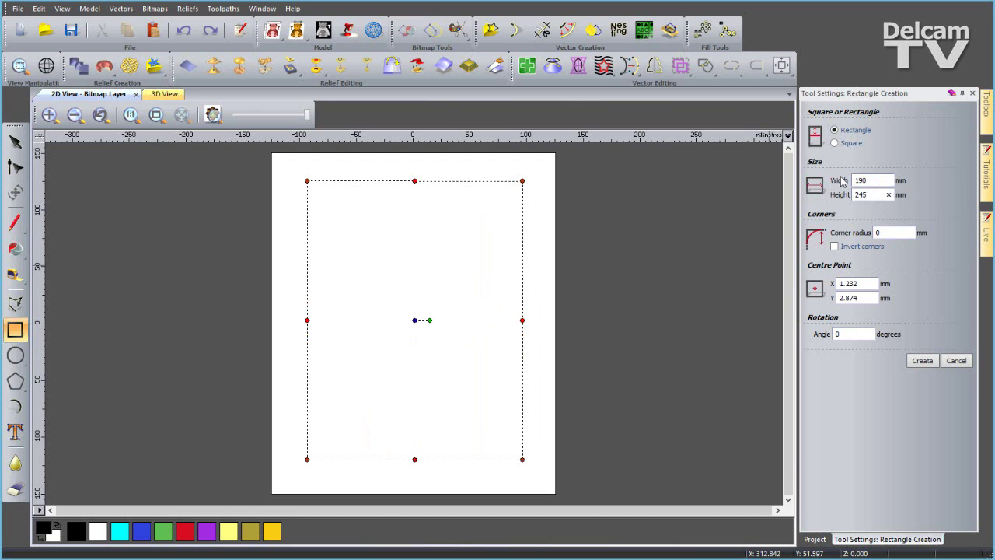
pyautogui.click(922, 362)
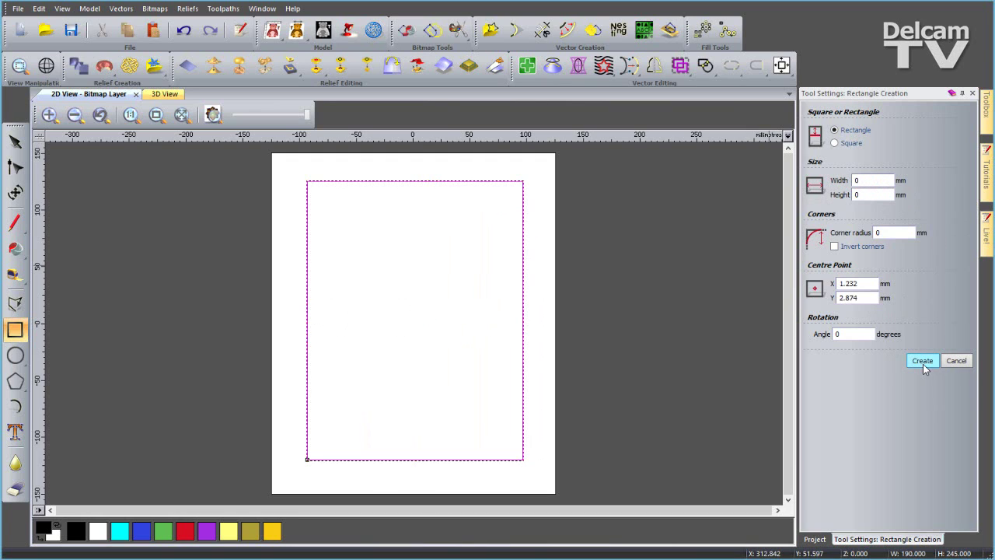
pyautogui.click(782, 66)
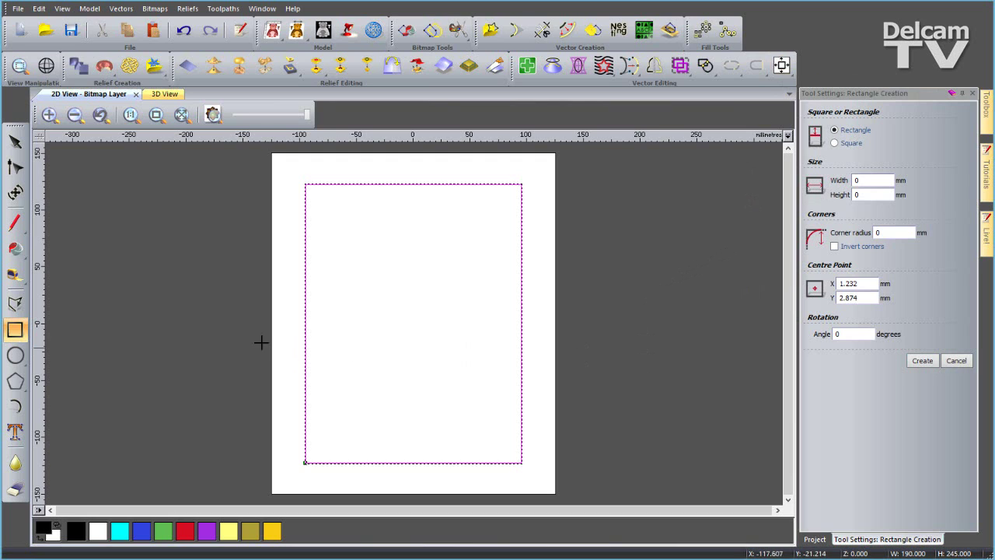
# Step: Create a vector ellipse 120 mm wide and 172 mm high near the middle of the rectangle, and leave it deselected
pyautogui.click(17, 356)
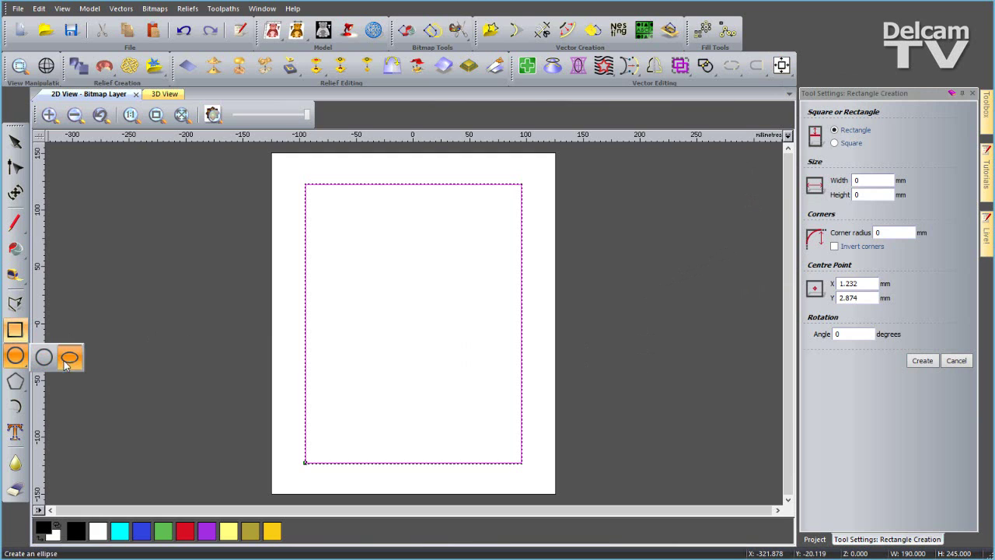
pyautogui.click(69, 359)
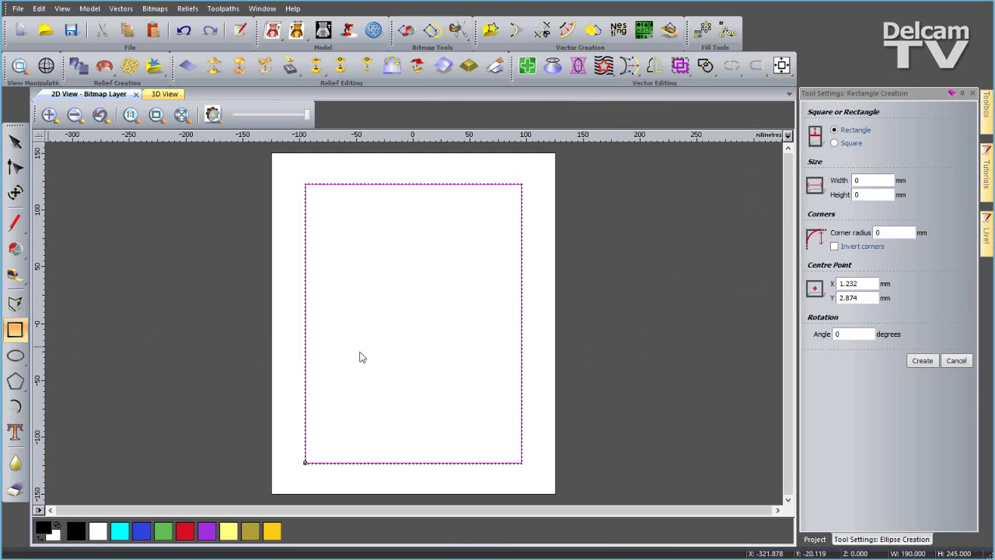
pyautogui.moveTo(408, 315); pyautogui.dragTo(489, 427)
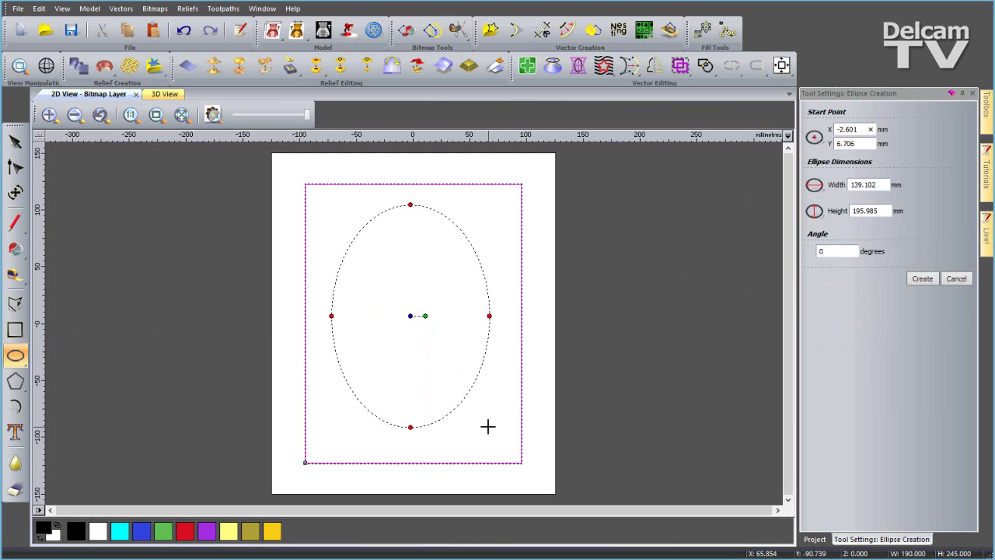
pyautogui.moveTo(889, 185); pyautogui.dragTo(838, 184)
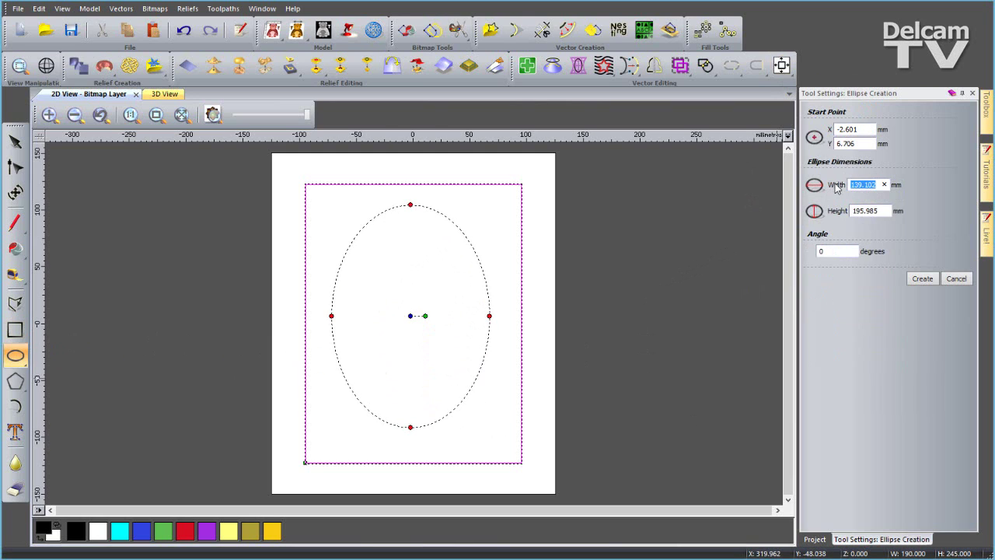
pyautogui.write('120')
pyautogui.press('Tab')
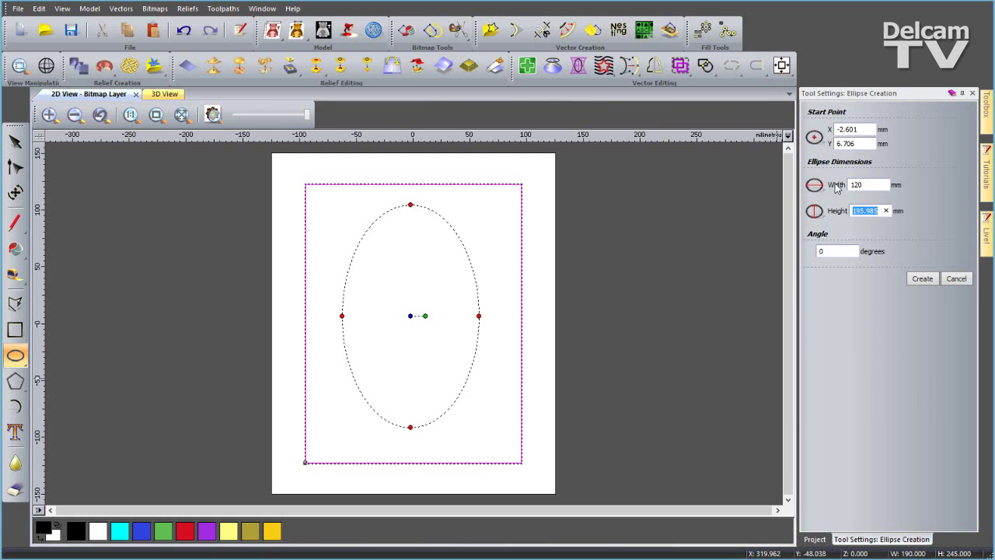
pyautogui.write('172')
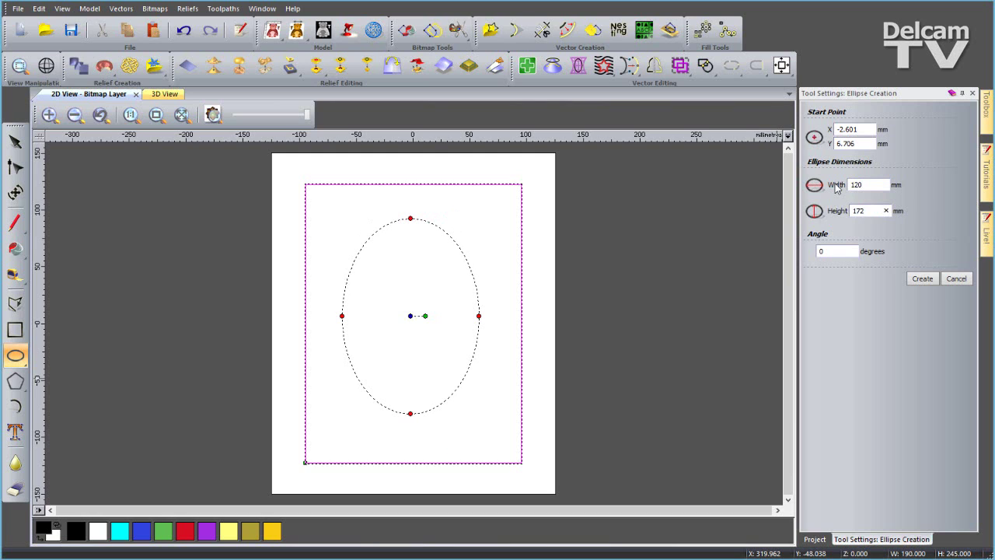
pyautogui.click(922, 278)
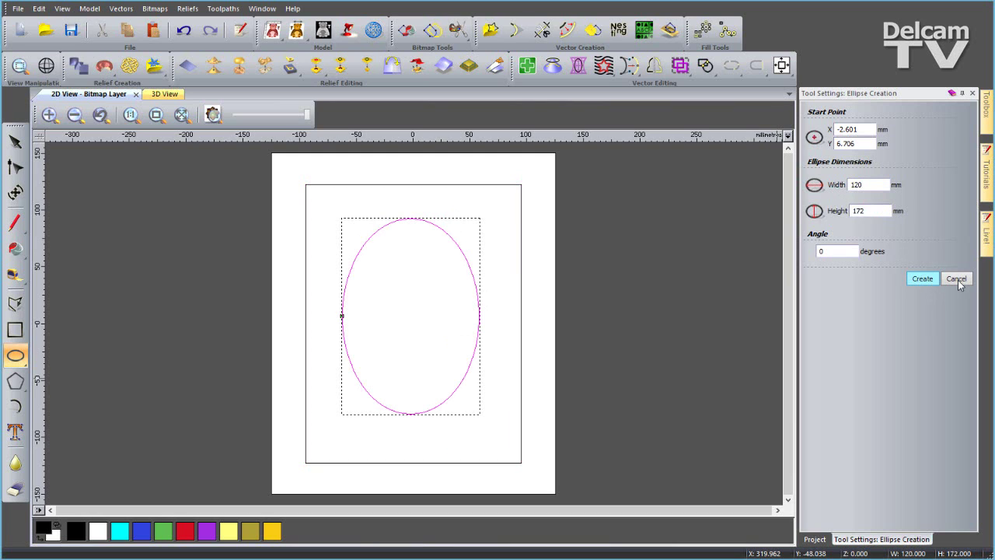
pyautogui.click(956, 279)
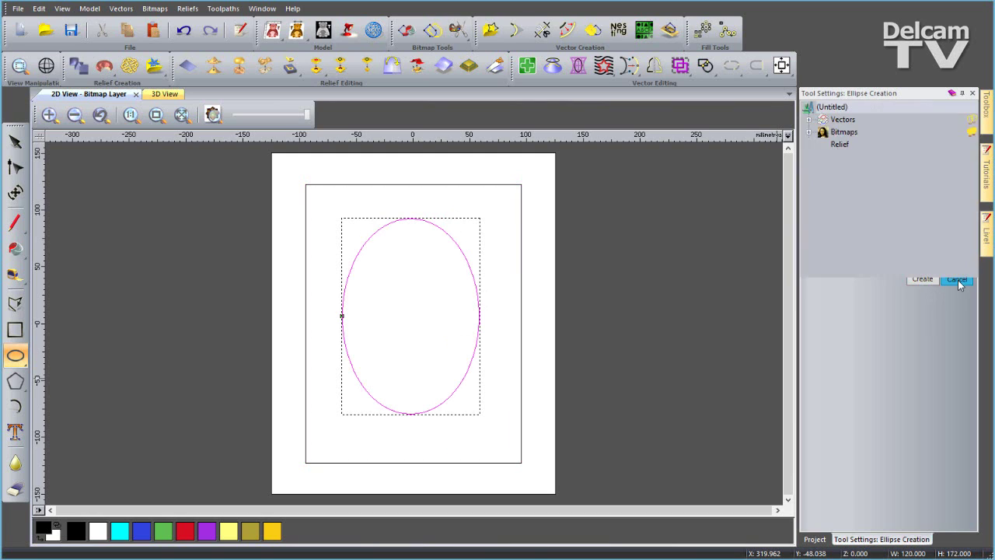
pyautogui.click(630, 340)
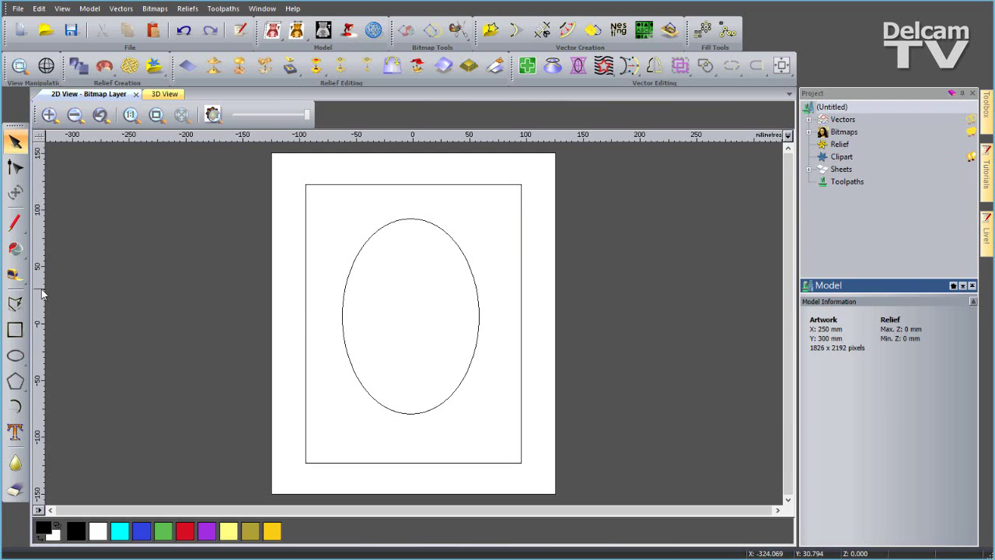
# Step: Place vertical guidelines at about X -70 mm and on the rectangle's left edge, plus a horizontal guideline at about Y 52.6 mm
pyautogui.moveTo(41, 293); pyautogui.dragTo(334, 324)
pyautogui.moveTo(285, 139); pyautogui.dragTo(339, 263)
pyautogui.scroll(2, 315, 283)
pyautogui.scroll(2, 327, 291)
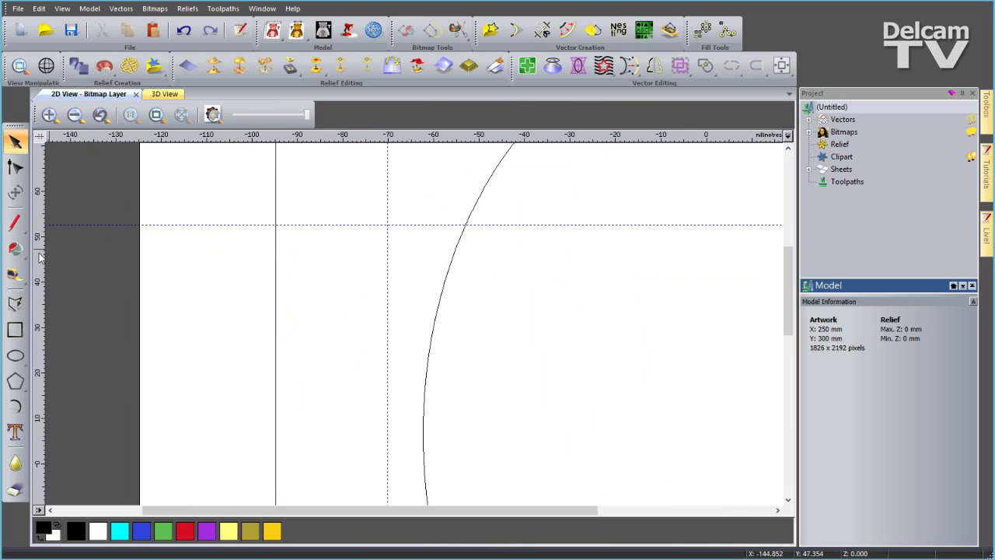
pyautogui.moveTo(213, 263); pyautogui.dragTo(275, 269)
# Step: Insert two more horizontal guidelines at relative offsets of -2 mm and -6 mm from the existing horizontal guideline
pyautogui.rightClick(305, 226)
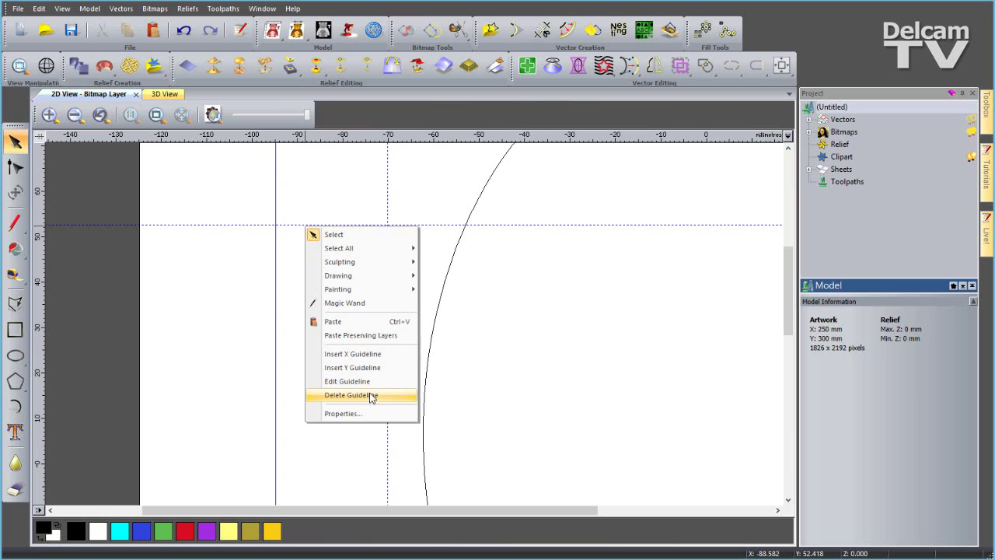
pyautogui.click(365, 381)
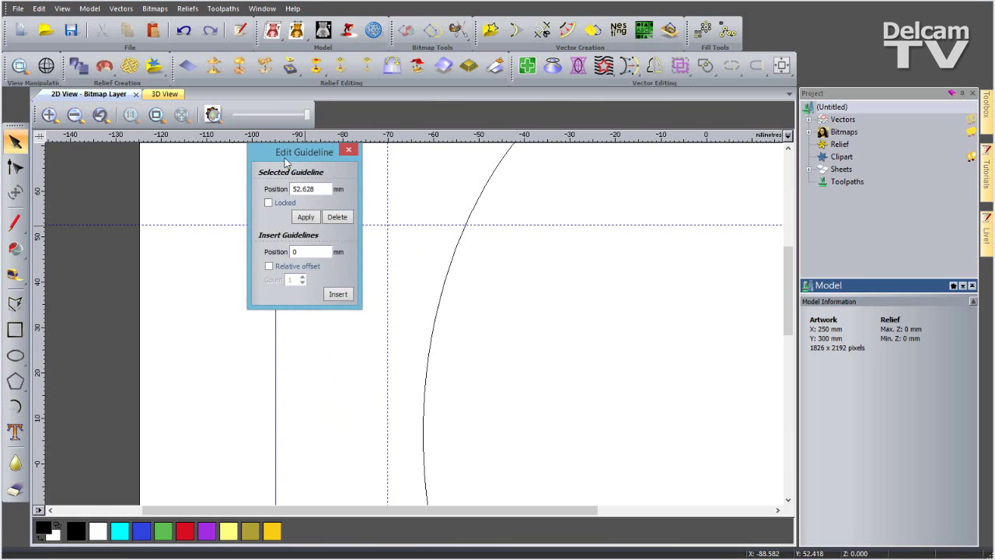
pyautogui.moveTo(307, 158); pyautogui.dragTo(549, 184)
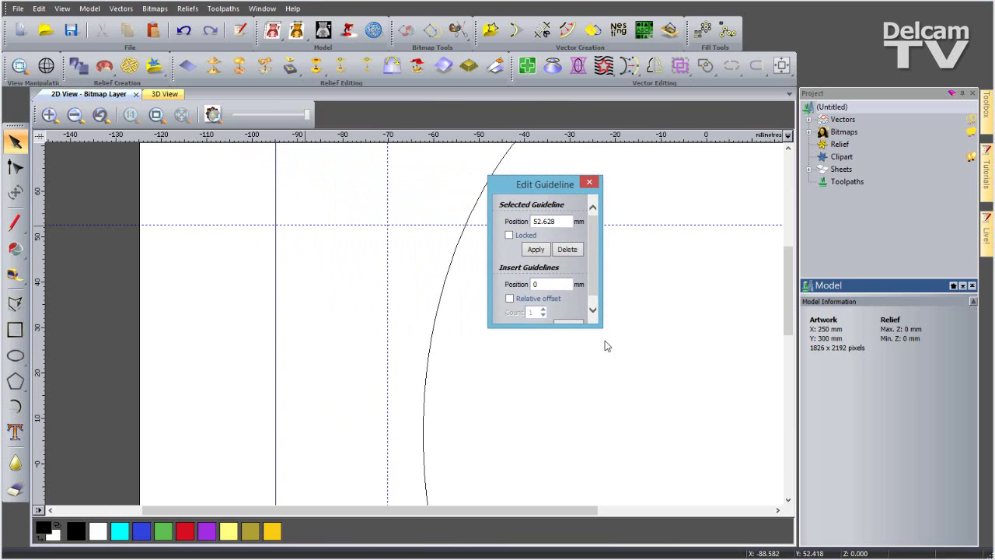
pyautogui.moveTo(601, 325); pyautogui.dragTo(620, 347)
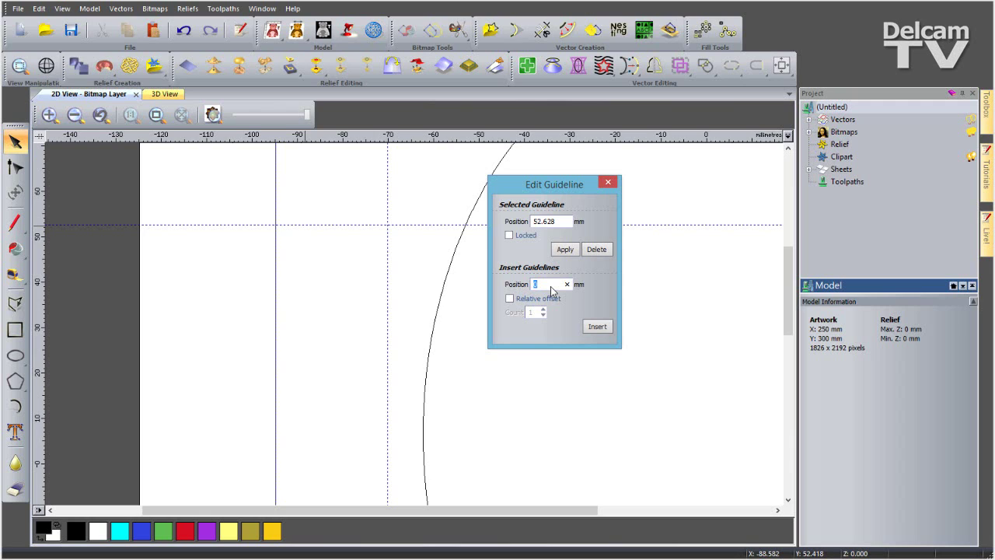
pyautogui.click(509, 298)
pyautogui.click(597, 327)
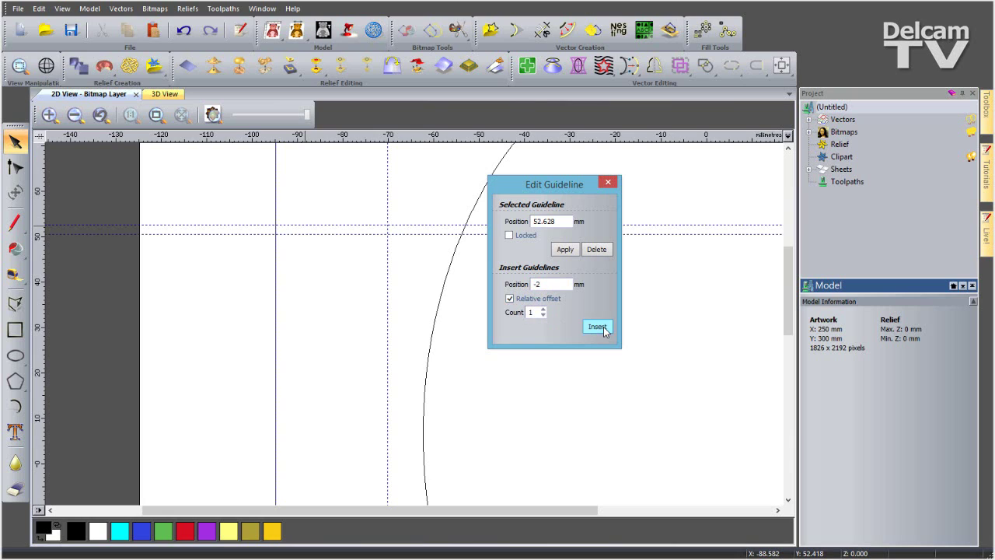
pyautogui.moveTo(552, 287); pyautogui.dragTo(532, 285)
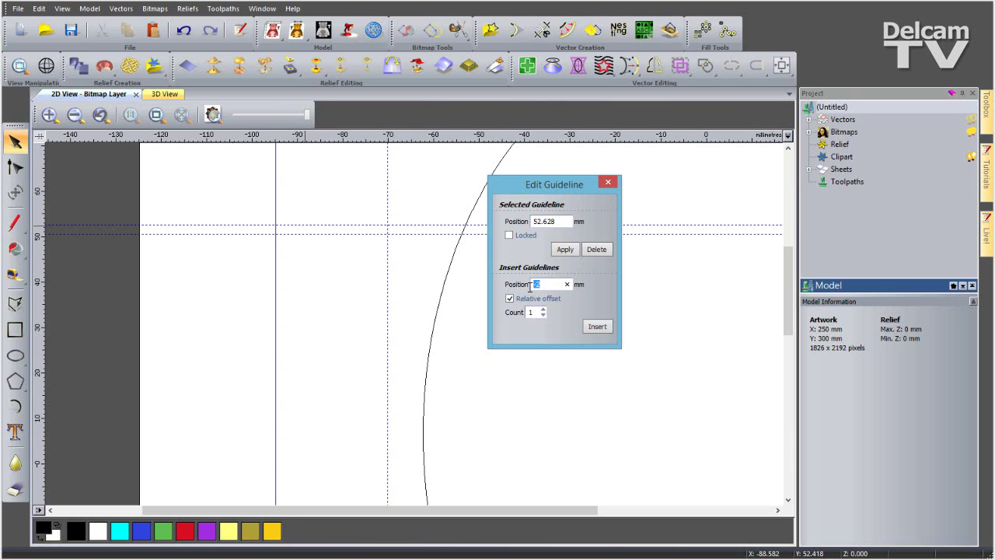
pyautogui.click(595, 327)
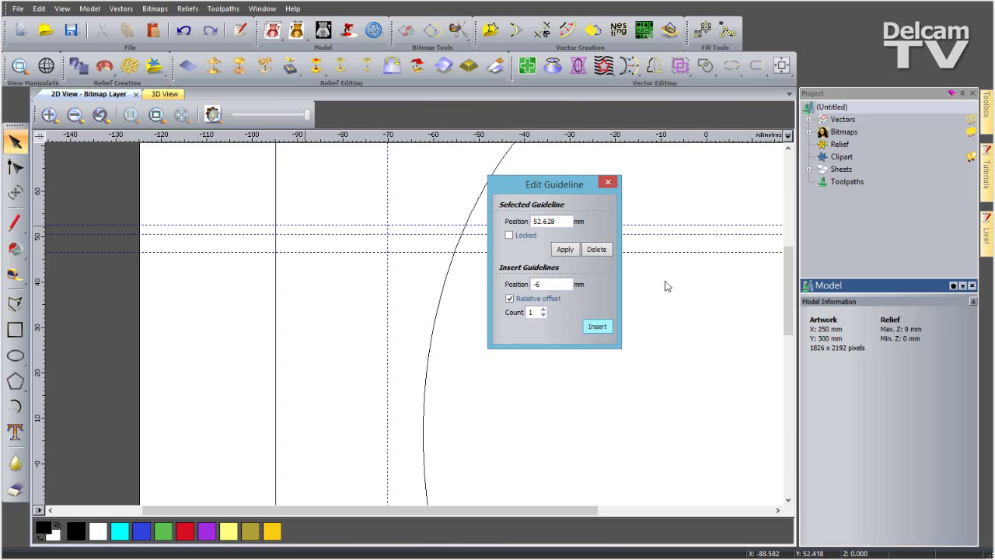
pyautogui.click(612, 185)
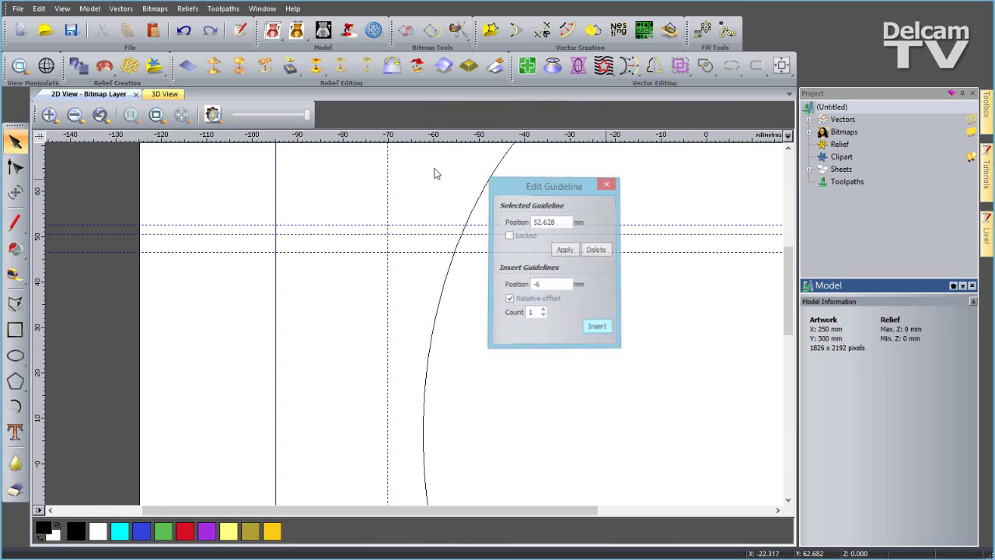
# Step: Insert a vertical guideline at a relative offset of 5 mm from the guideline on the rectangle's left edge
pyautogui.click(274, 200)
pyautogui.rightClick(275, 201)
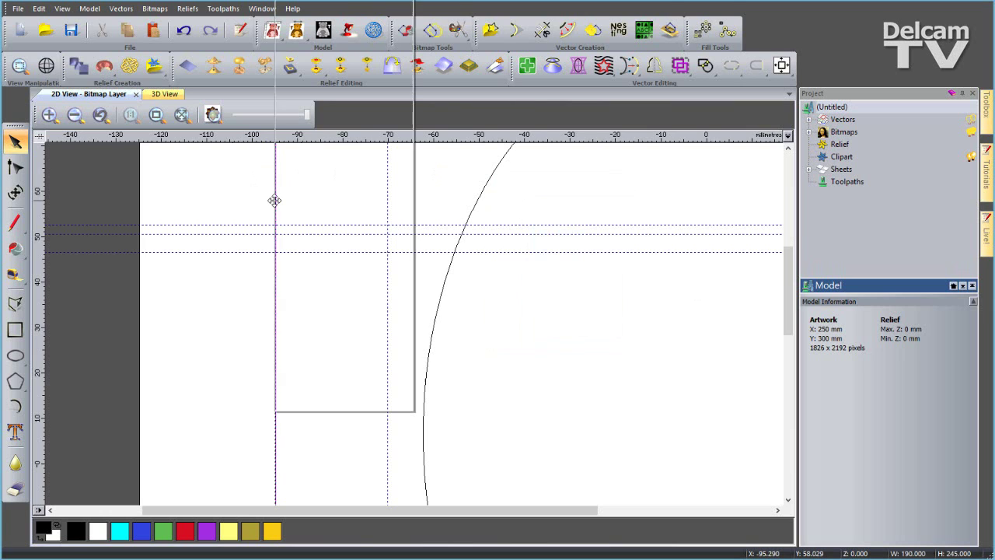
pyautogui.click(336, 371)
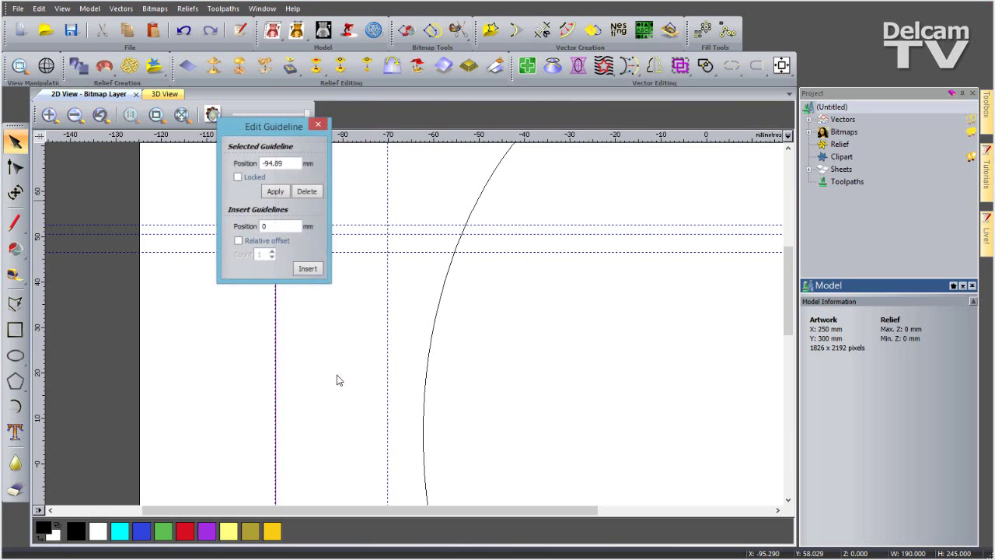
pyautogui.moveTo(264, 129); pyautogui.dragTo(157, 187)
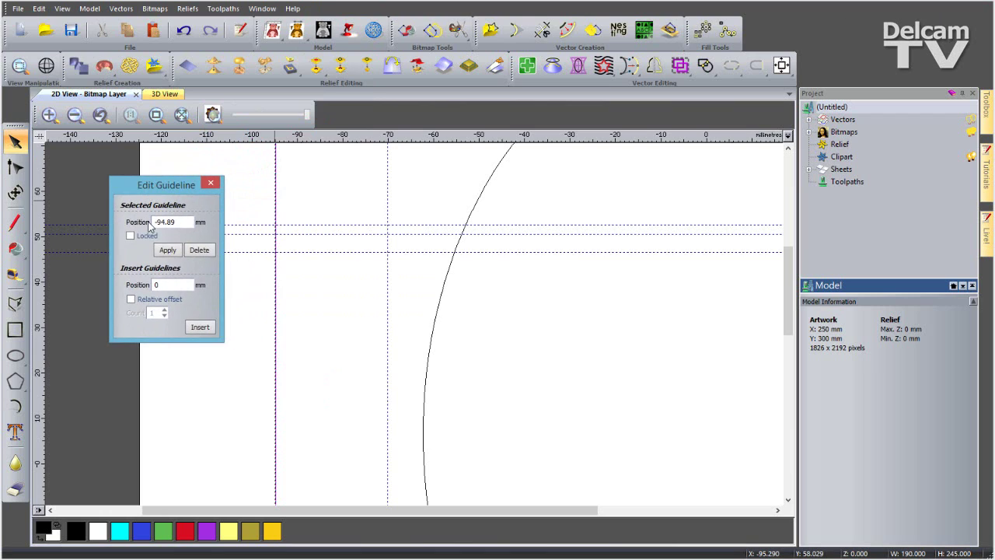
pyautogui.doubleClick(169, 285)
pyautogui.write('5')
pyautogui.click(131, 300)
pyautogui.click(213, 184)
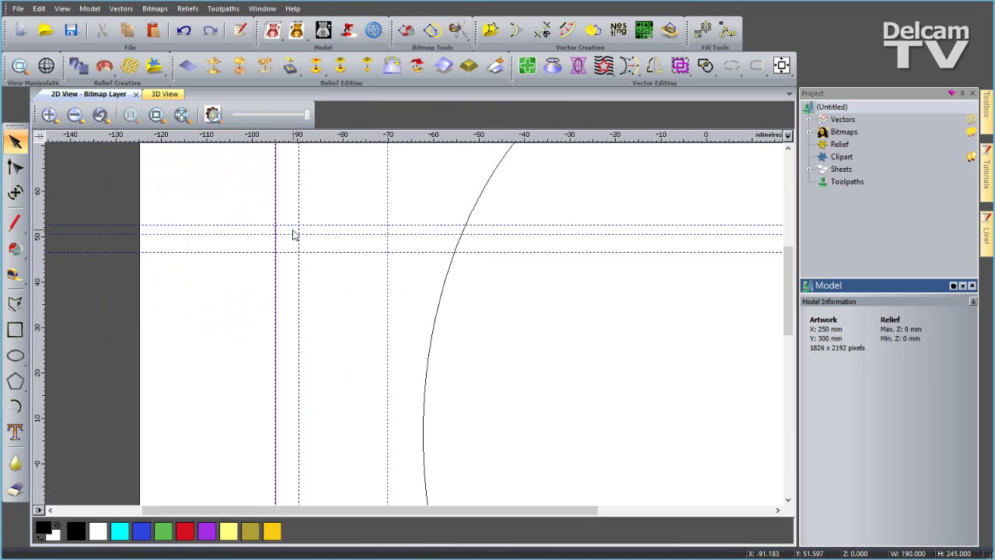
# Step: Draw a polyline from the rectangle's left edge at Y 52.628 mm to the guideline intersection at X -89.89, Y 50.628 mm
pyautogui.scroll(2, 293, 235)
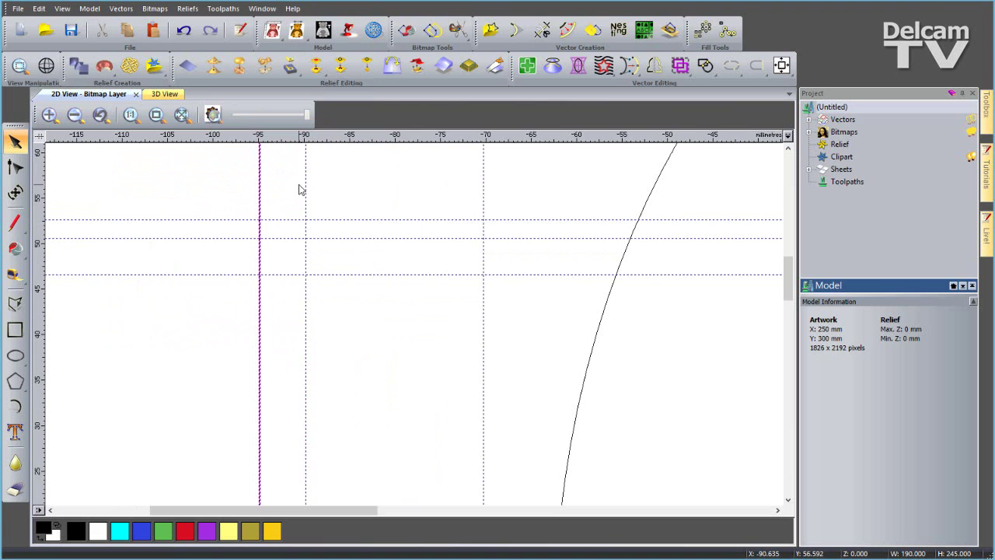
pyautogui.click(13, 306)
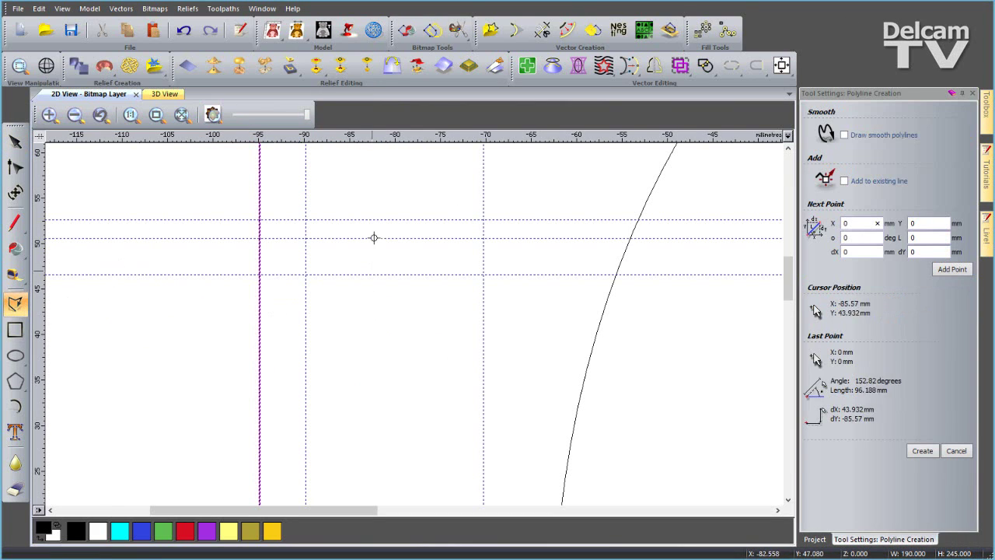
pyautogui.click(258, 219)
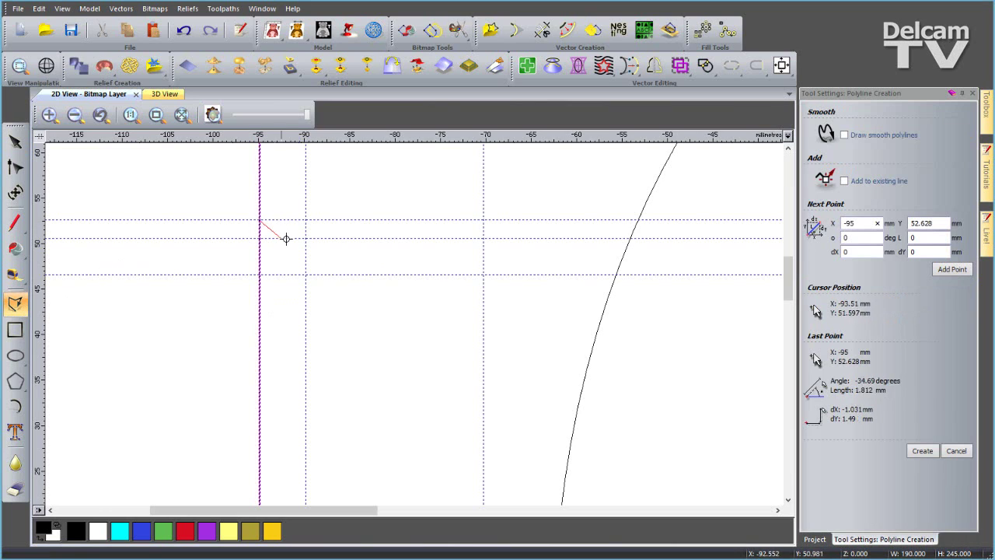
pyautogui.click(306, 238)
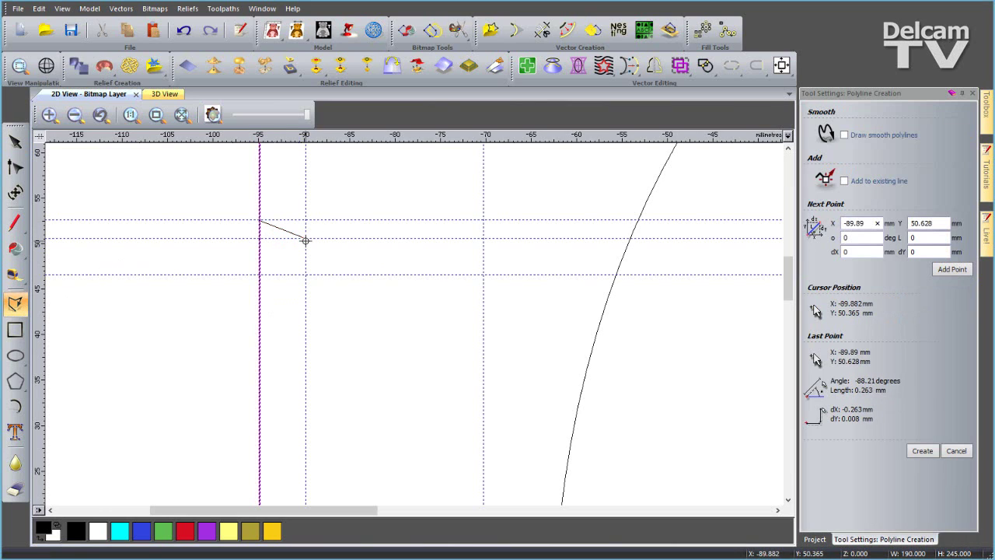
pyautogui.rightClick(420, 278)
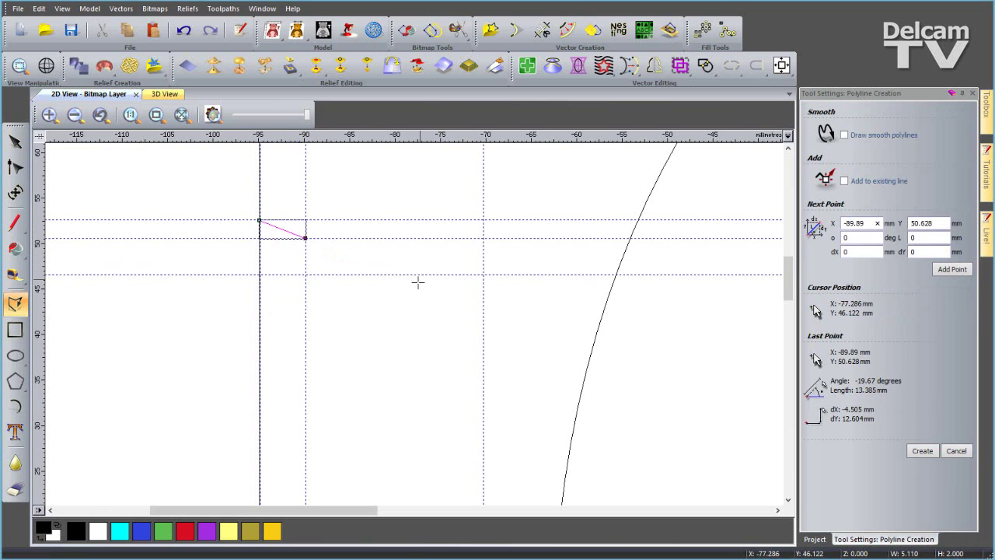
# Step: Draw a Start - End - Point On Arc arc from the line's end to X -70.274, Y 52.628 mm, passing through the lowest guideline
pyautogui.click(17, 407)
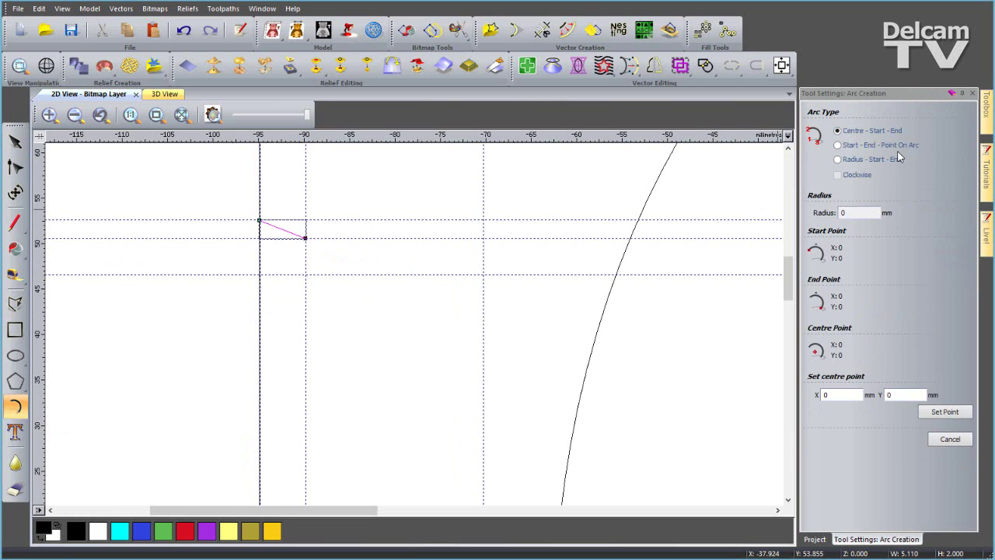
pyautogui.click(837, 145)
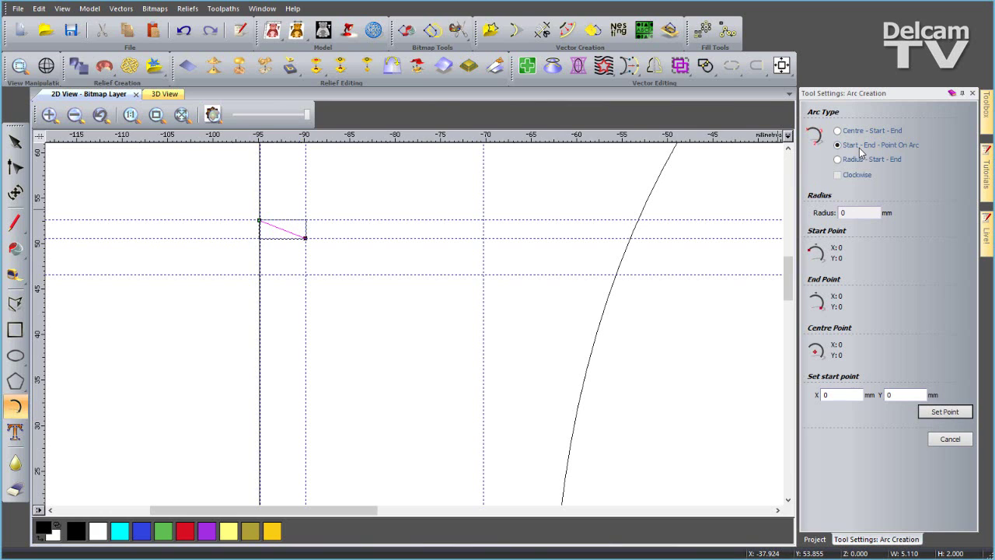
pyautogui.click(305, 238)
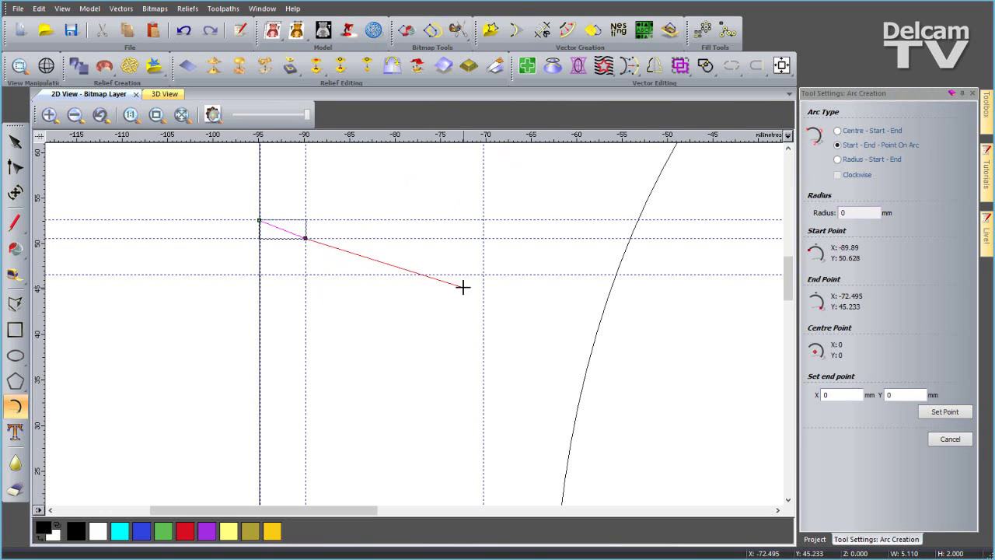
pyautogui.click(485, 221)
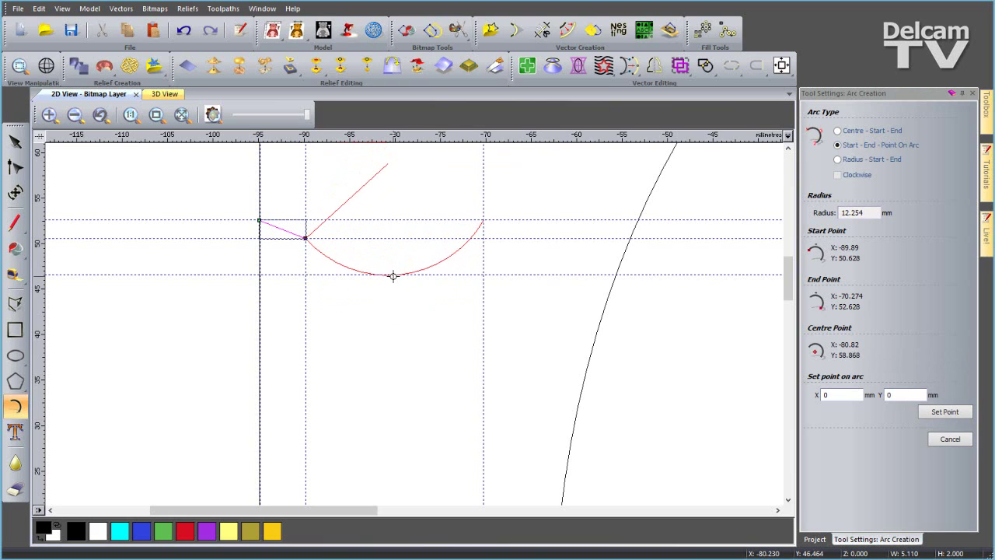
pyautogui.click(393, 276)
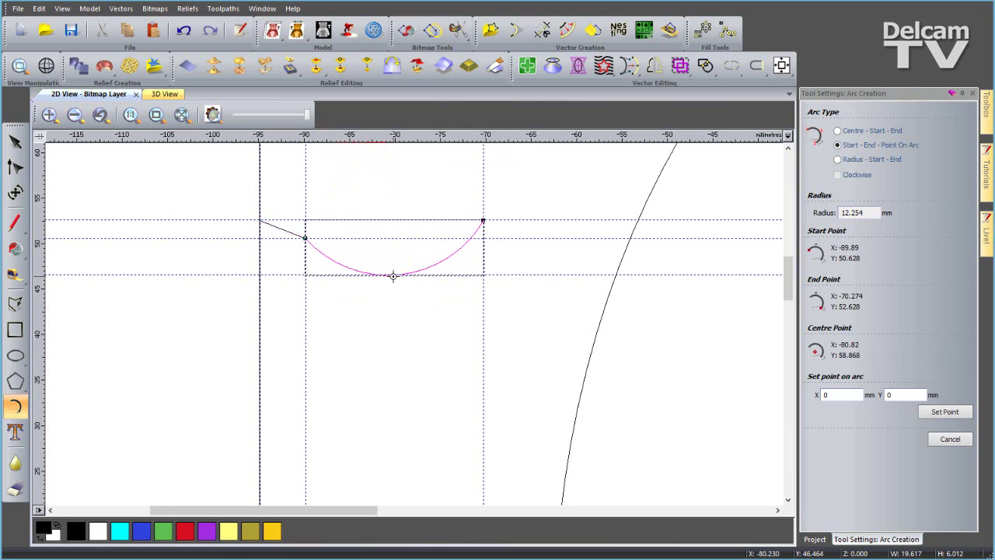
pyautogui.click(962, 443)
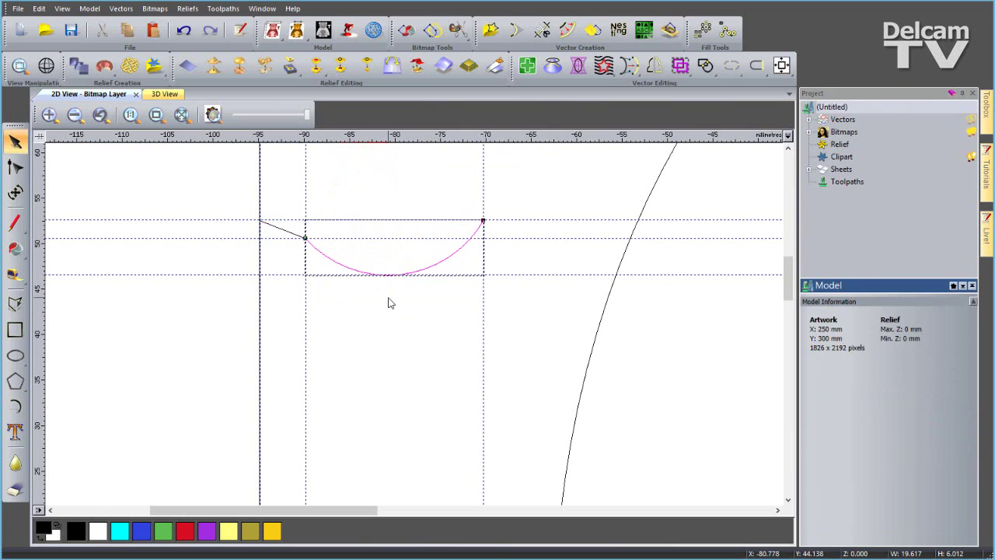
# Step: Join the short line and the arc into one vector with a 0.025 mm tolerance, and leave it deselected
pyautogui.keyDown('shift'); pyautogui.click(285, 233); pyautogui.keyUp('shift')
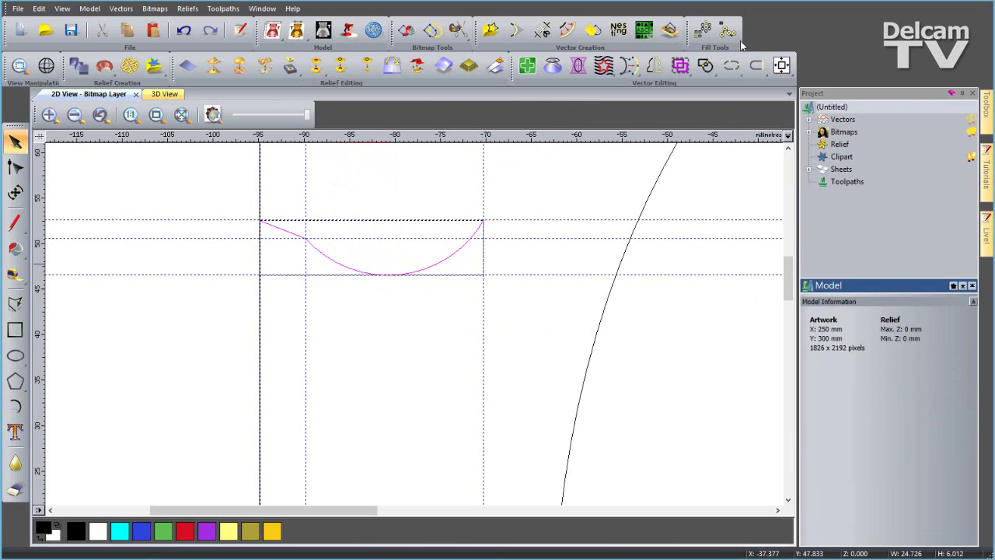
pyautogui.click(732, 67)
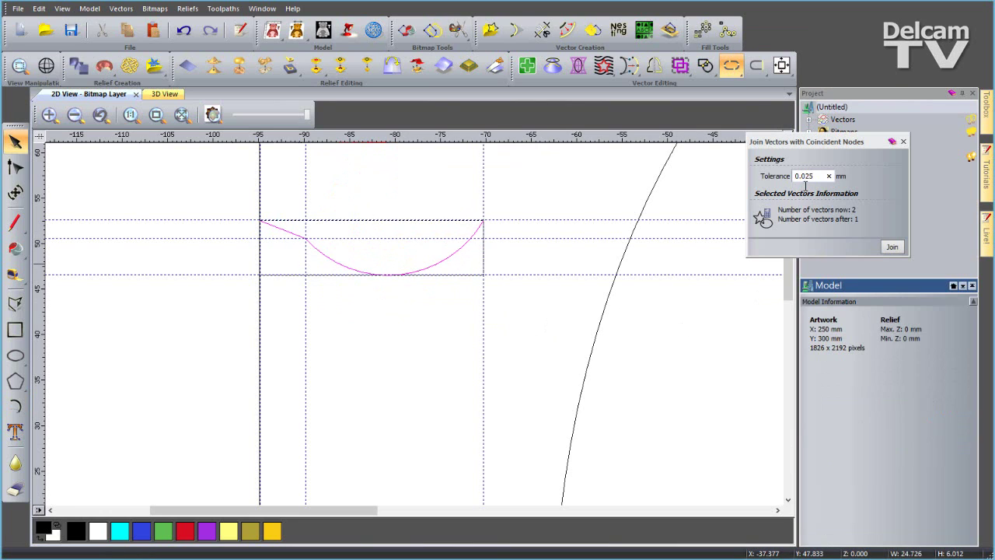
pyautogui.click(891, 247)
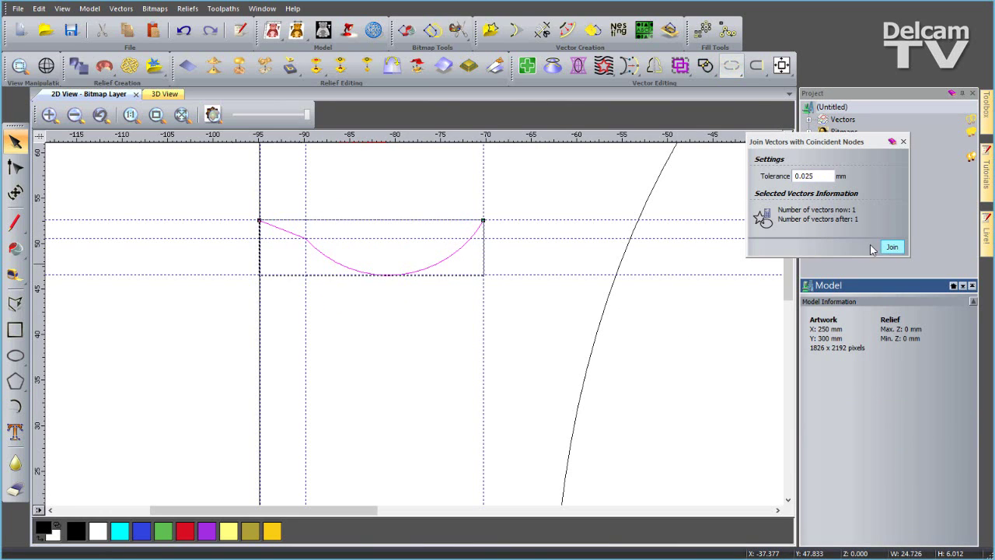
pyautogui.click(903, 142)
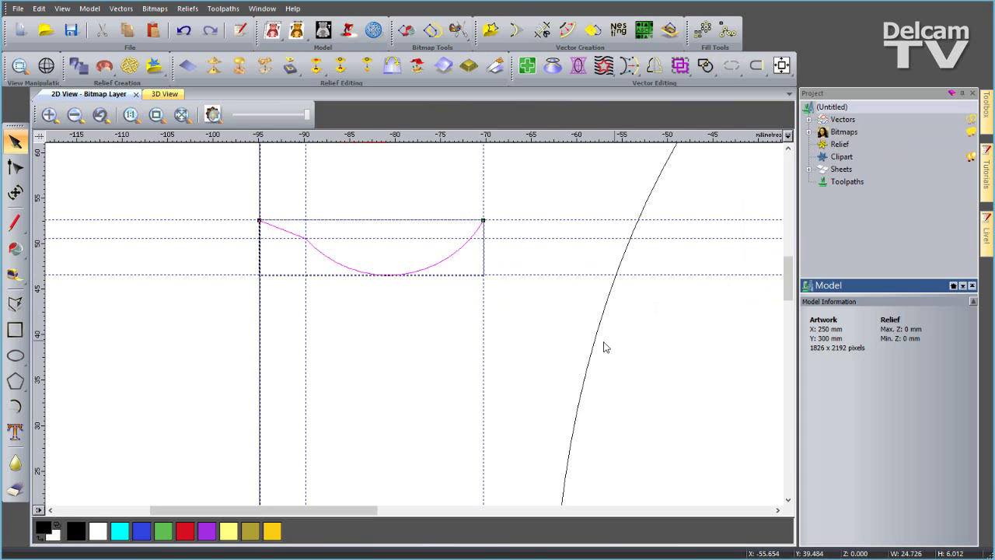
pyautogui.click(564, 347)
# Step: Switch to the 3D view and display the zero plane and the vectors in it
pyautogui.scroll(-3, 564, 348)
pyautogui.scroll(-2, 470, 316)
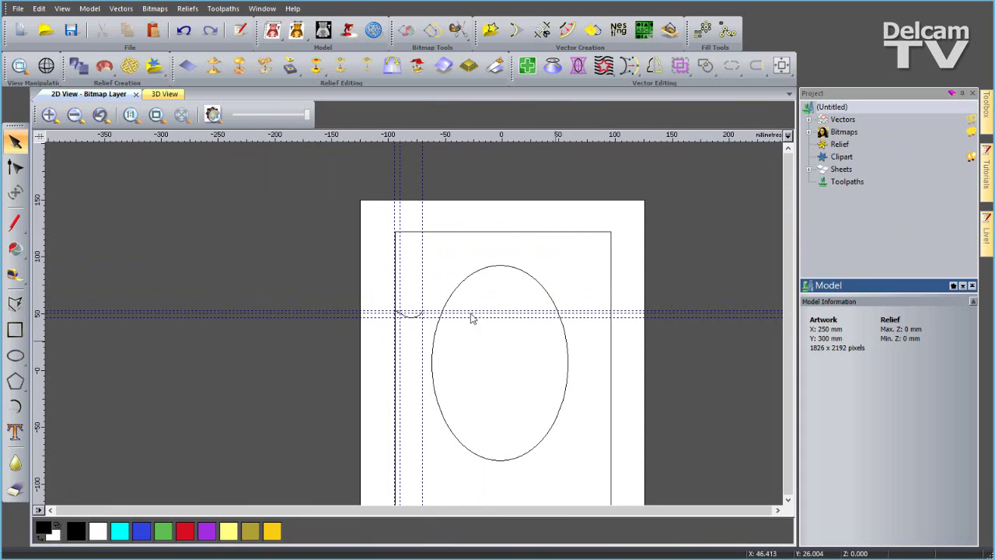
pyautogui.click(164, 94)
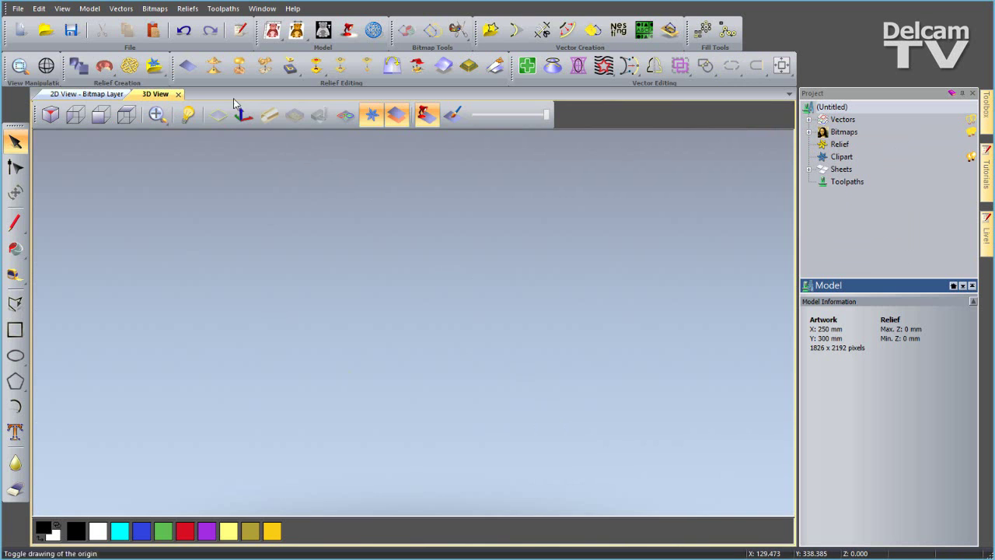
pyautogui.click(219, 115)
pyautogui.click(346, 117)
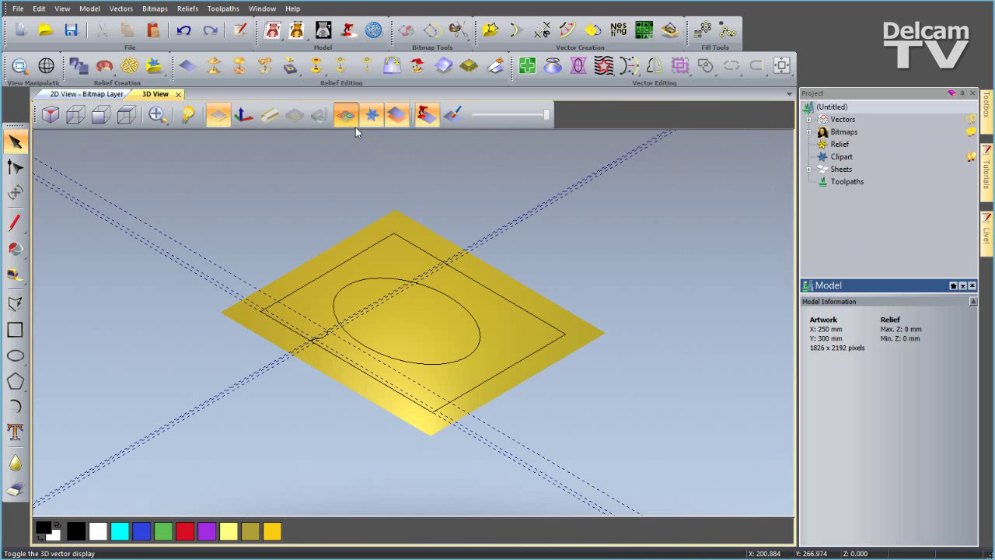
# Step: Turn off the display of all guidelines
pyautogui.moveTo(519, 340); pyautogui.dragTo(338, 340)
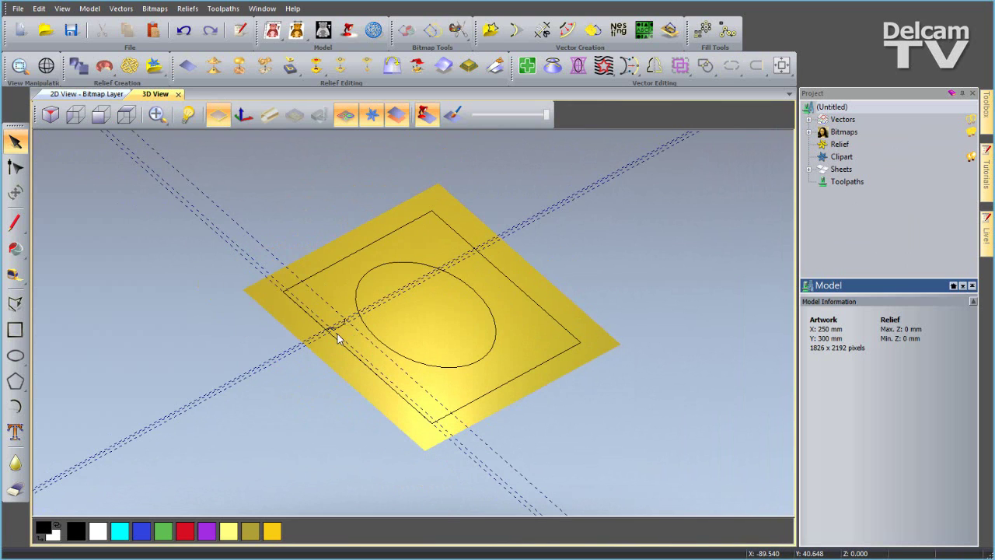
pyautogui.rightClick(318, 339)
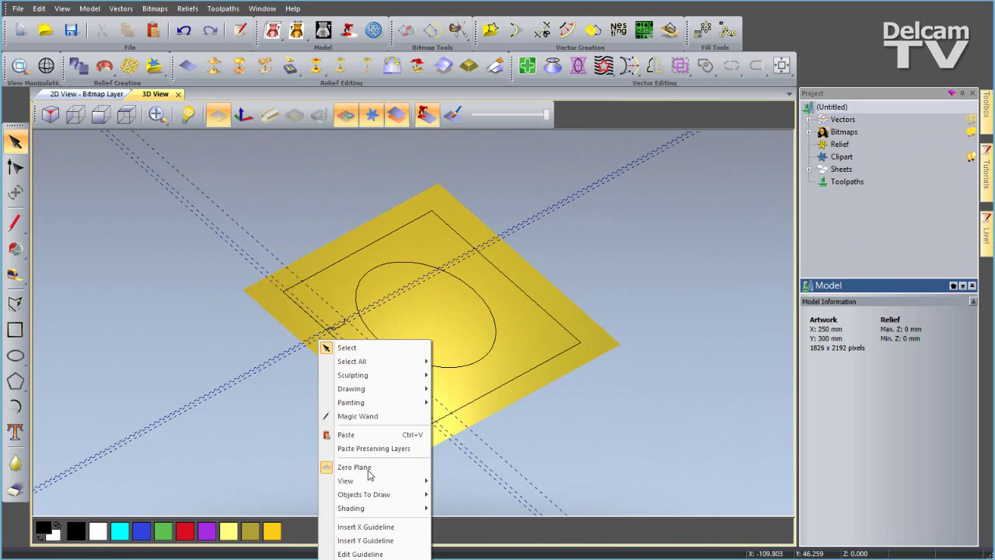
pyautogui.click(254, 322)
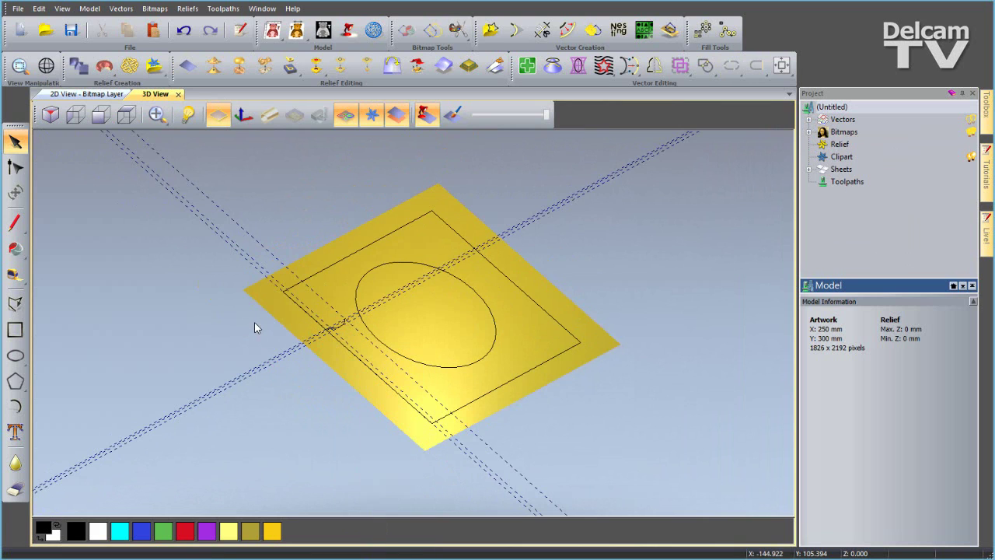
pyautogui.click(67, 10)
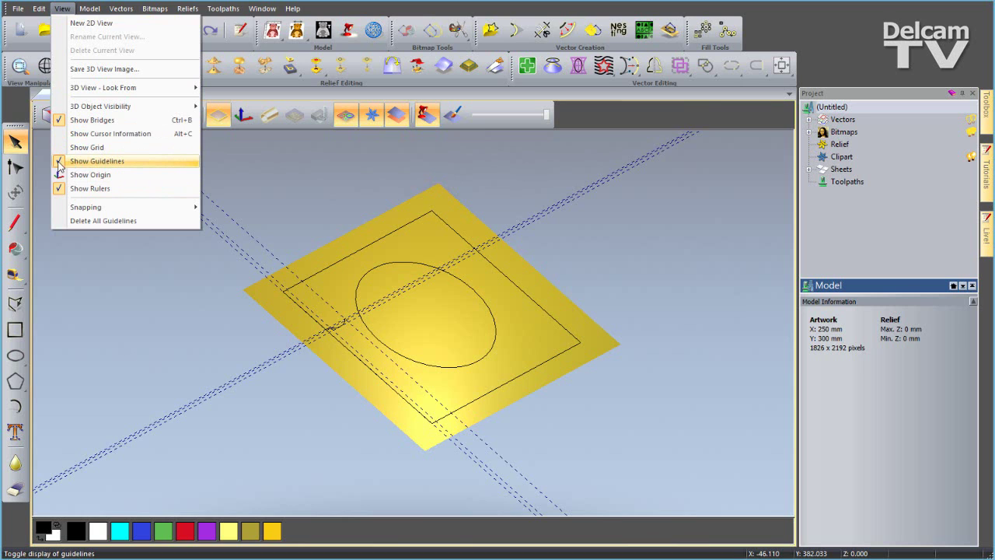
pyautogui.click(106, 162)
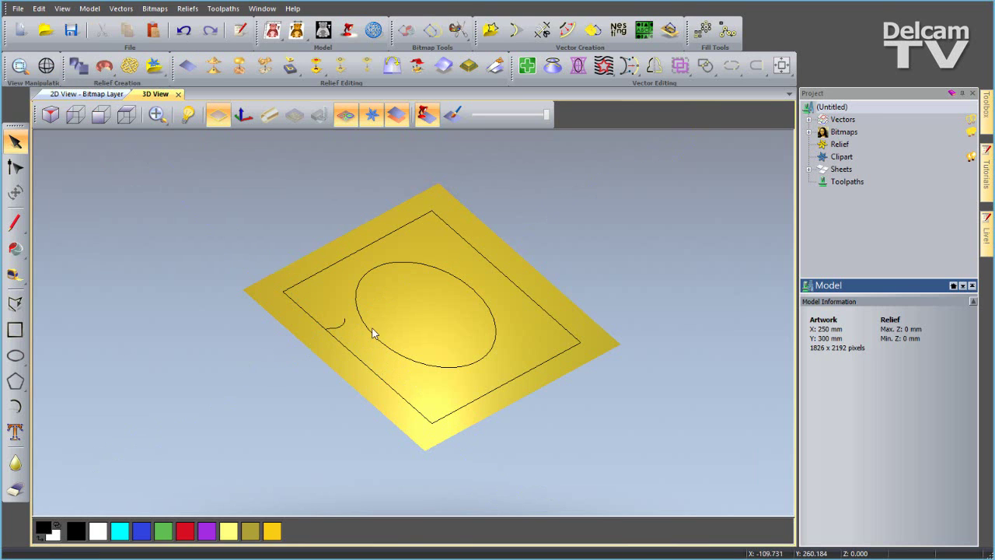
# Step: Examine the profile curve against the rectangle in 3D, close up, from above and in isometric view
pyautogui.moveTo(446, 444); pyautogui.dragTo(413, 404)
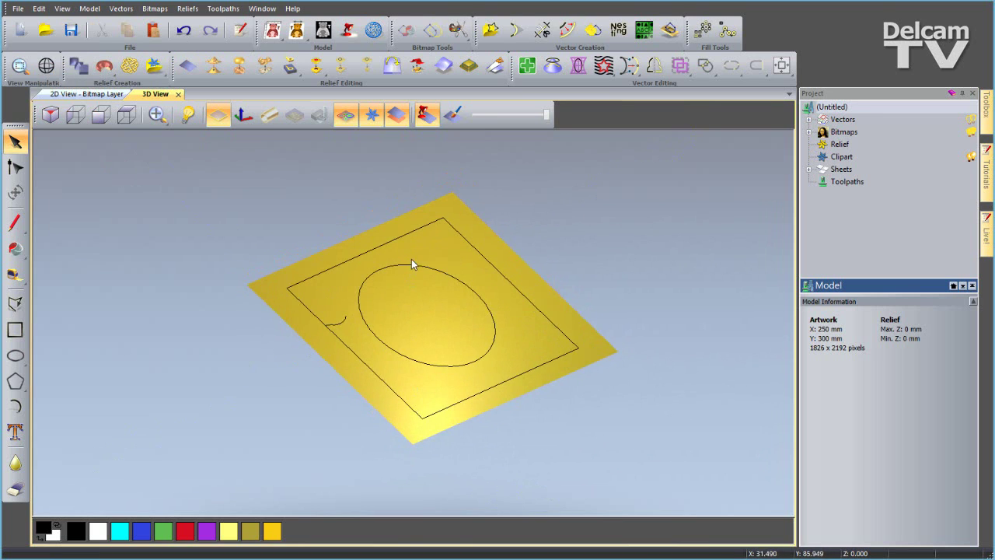
pyautogui.scroll(2, 392, 272)
pyautogui.scroll(3, 330, 346)
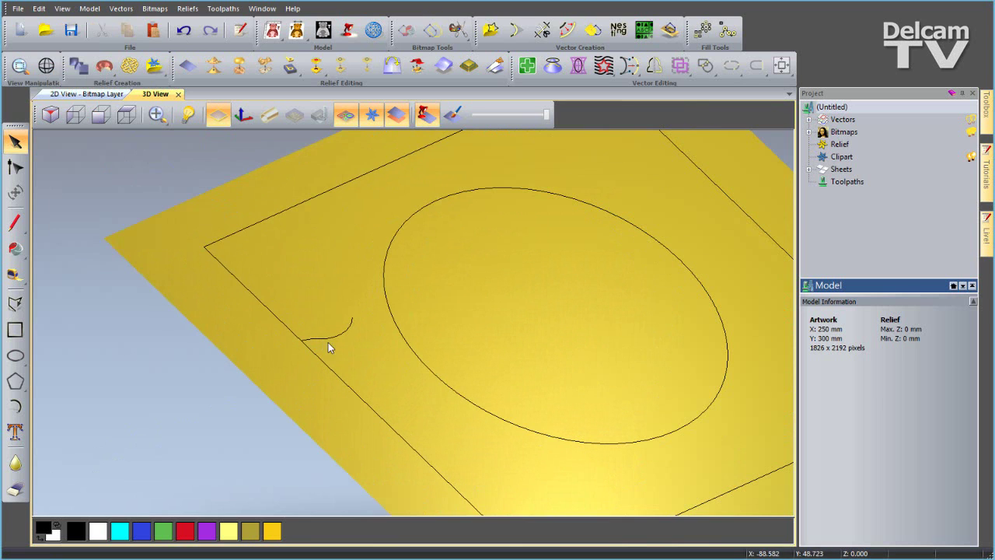
pyautogui.click(127, 114)
pyautogui.scroll(5, 311, 260)
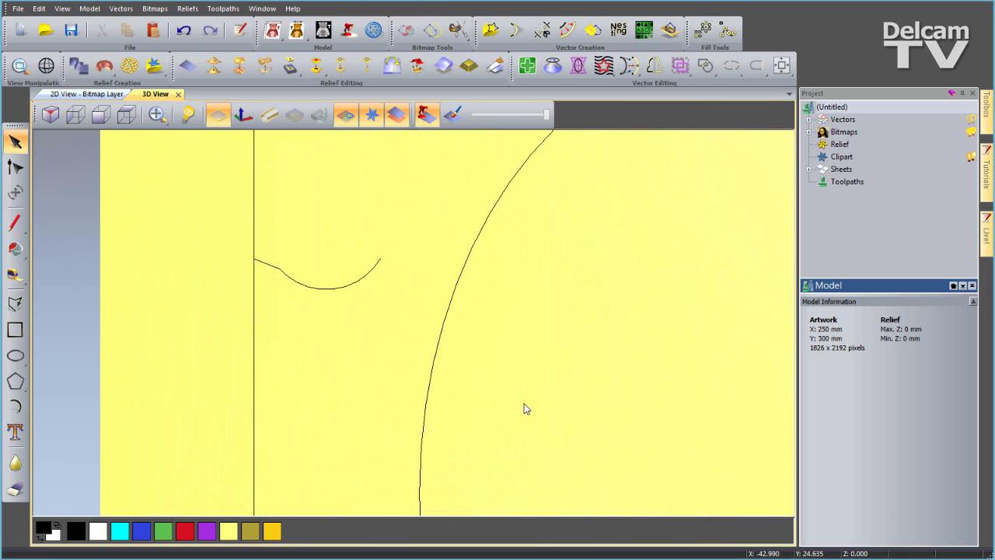
pyautogui.click(52, 116)
pyautogui.scroll(2, 408, 326)
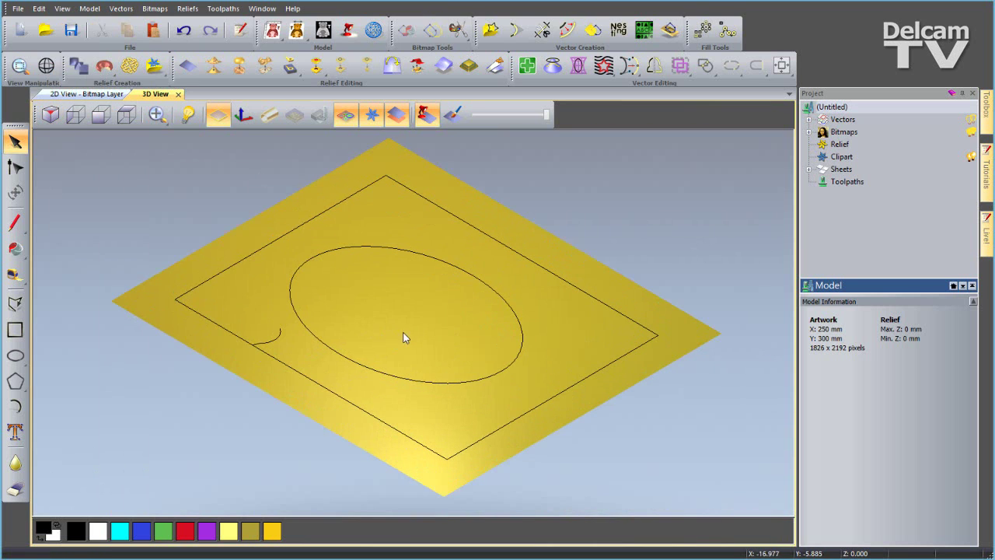
# Step: Start an extruded relief and assign the 190 x 245 mm rectangle as its drive rail
pyautogui.click(104, 70)
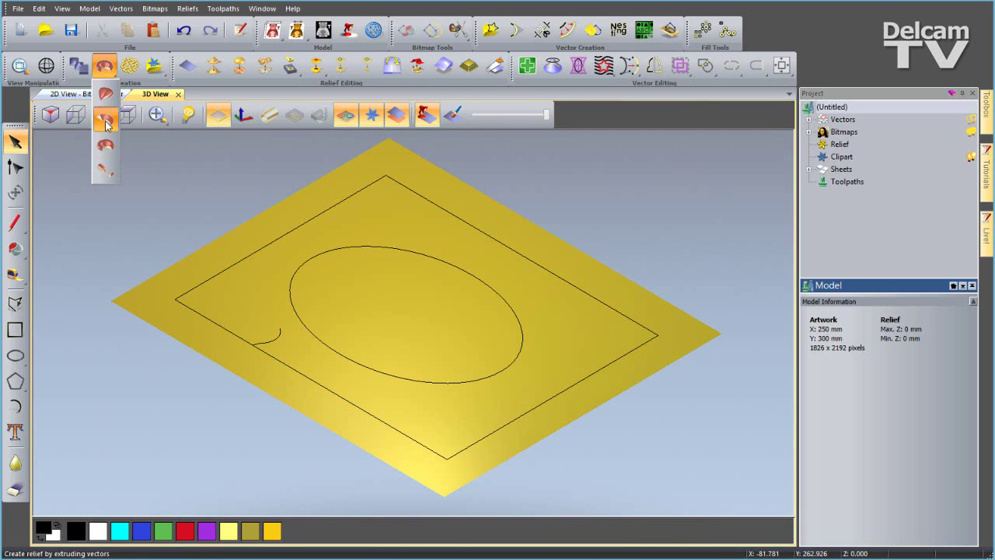
pyautogui.click(105, 124)
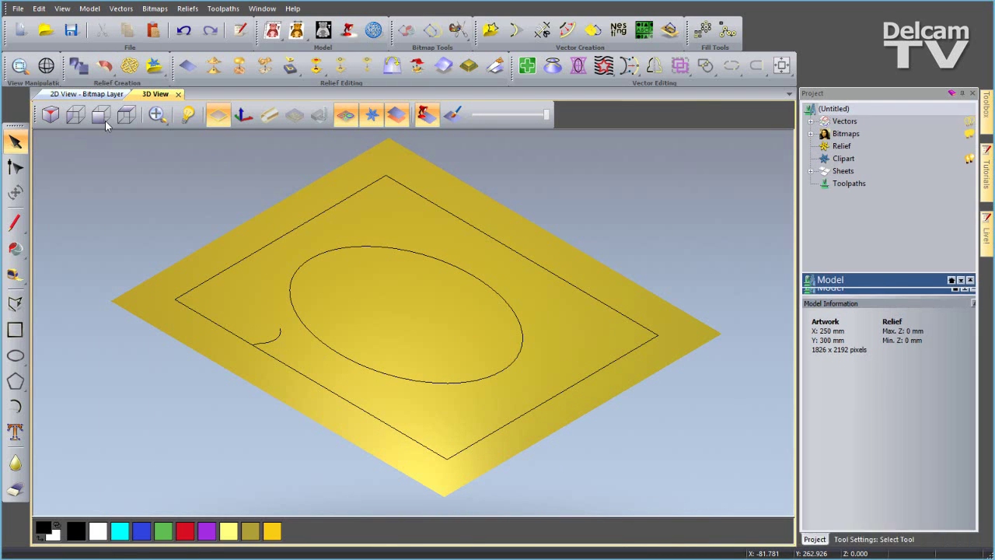
pyautogui.click(271, 245)
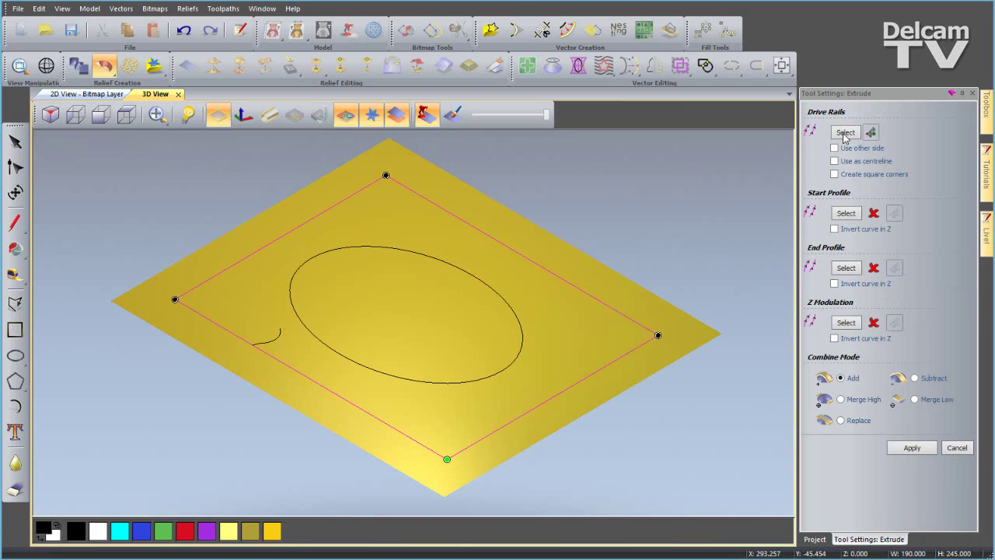
pyautogui.click(845, 133)
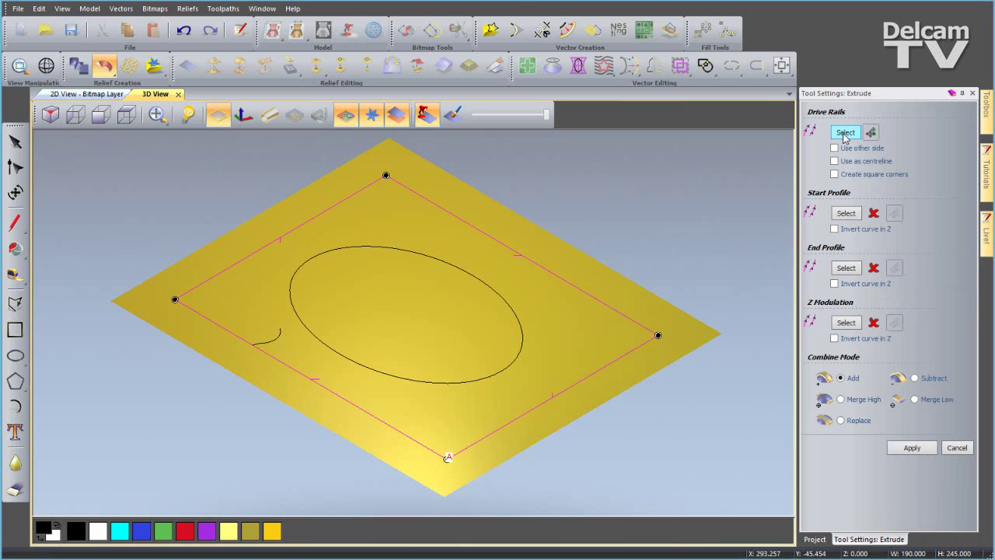
# Step: Assign the line-and-arc curve as the extrusion's start profile and reverse its direction
pyautogui.click(272, 340)
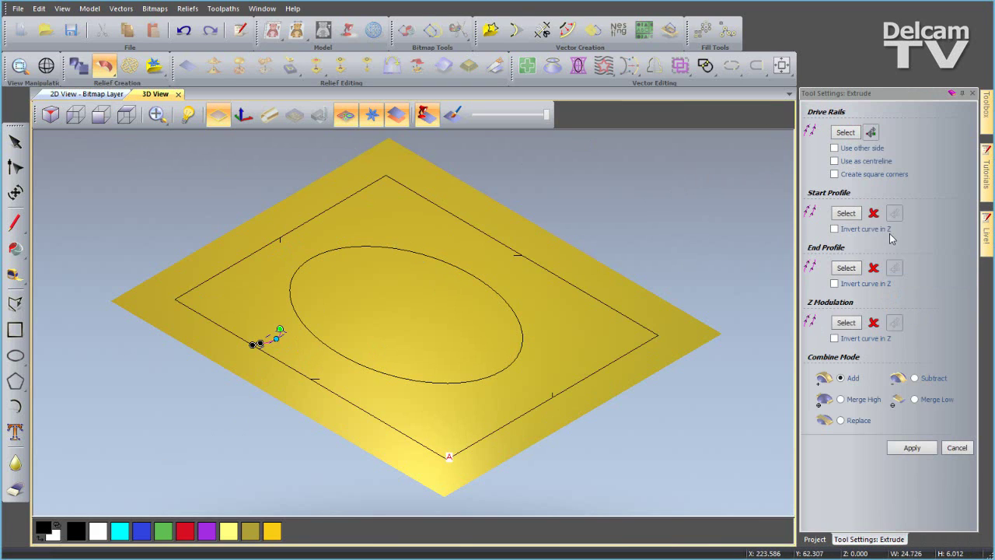
pyautogui.click(845, 214)
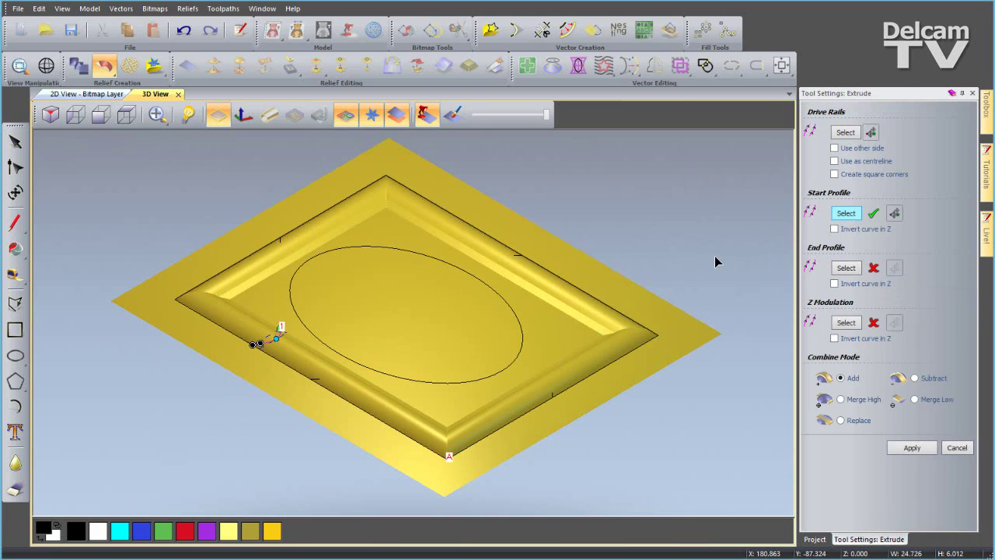
pyautogui.click(895, 215)
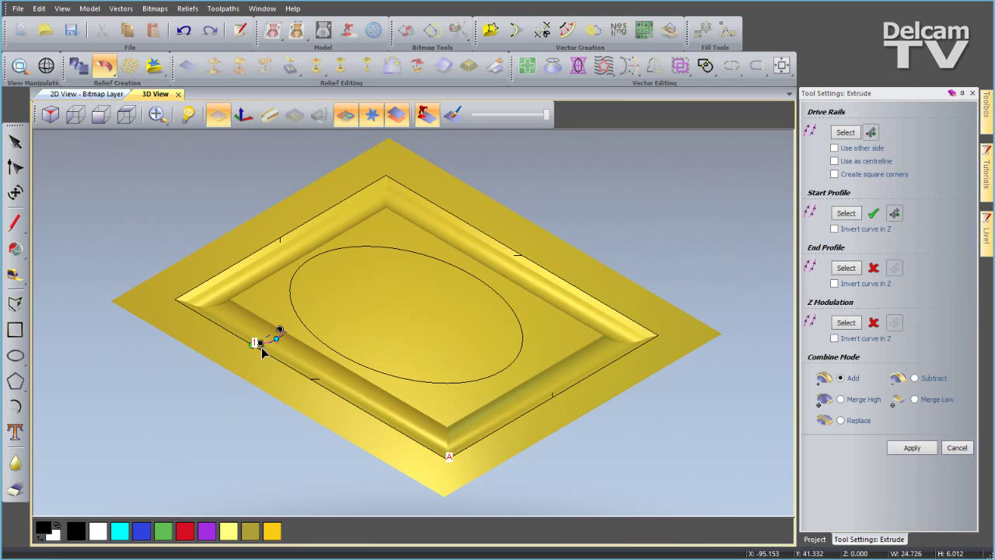
# Step: Apply the frame extrusion with the Add combine mode, close the tool and clear the selection in top view
pyautogui.moveTo(456, 381)
pyautogui.mouseDown()
pyautogui.moveTo(286, 458)
pyautogui.moveTo(402, 357)
pyautogui.moveTo(377, 422)
pyautogui.moveTo(424, 341)
pyautogui.mouseUp()
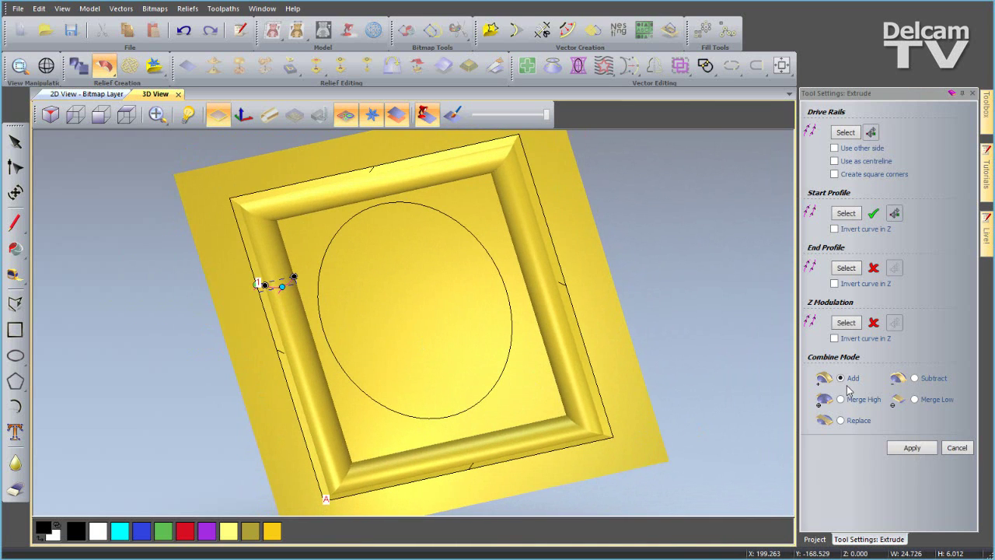
pyautogui.click(928, 450)
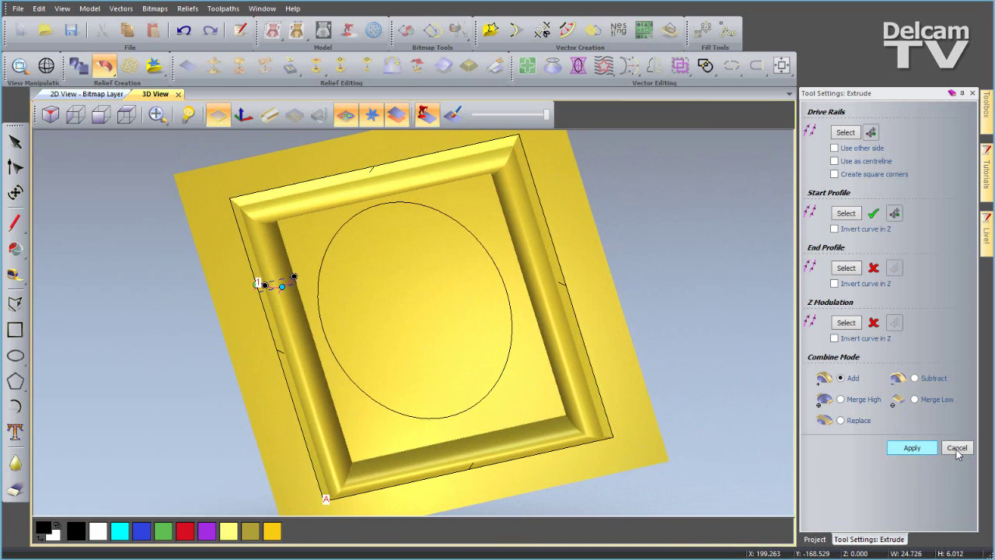
pyautogui.click(957, 451)
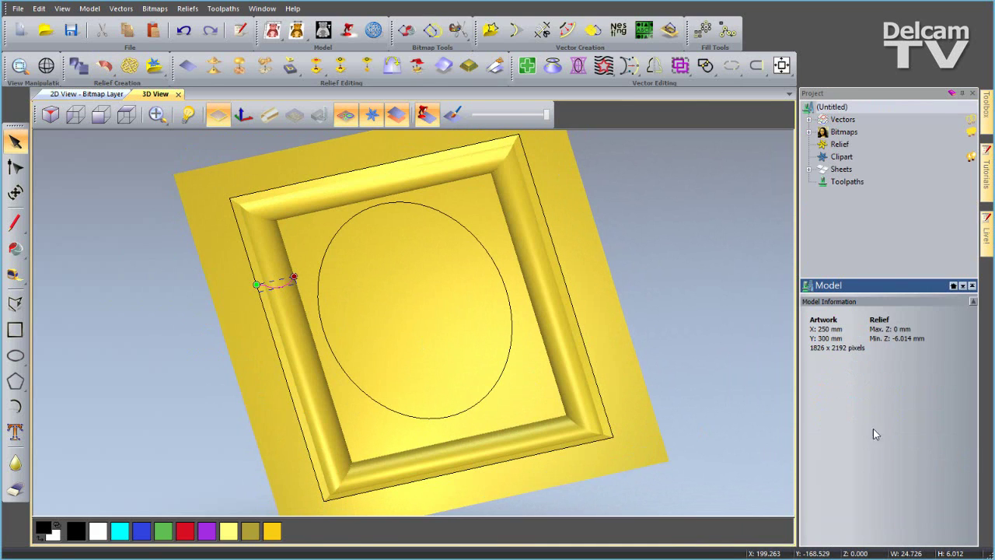
pyautogui.click(126, 114)
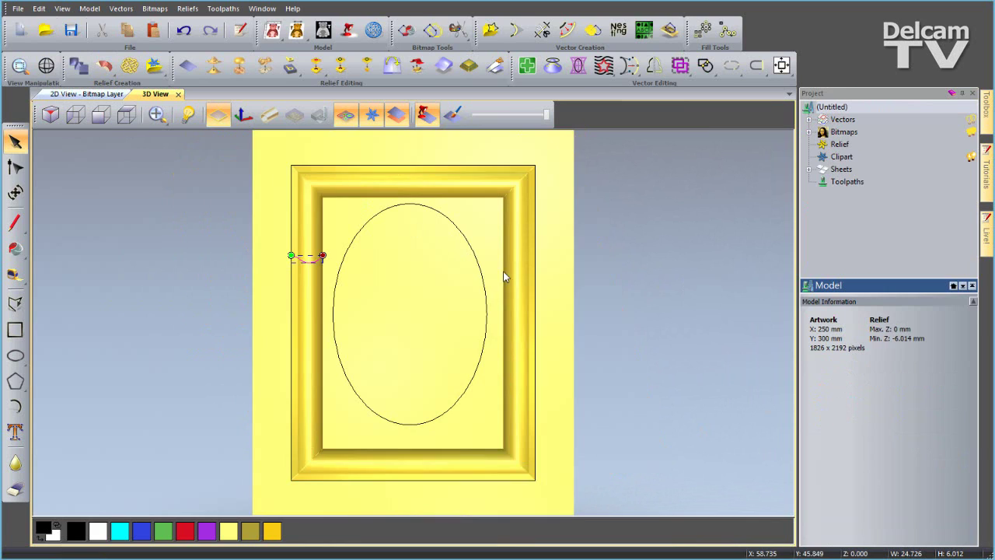
pyautogui.click(598, 344)
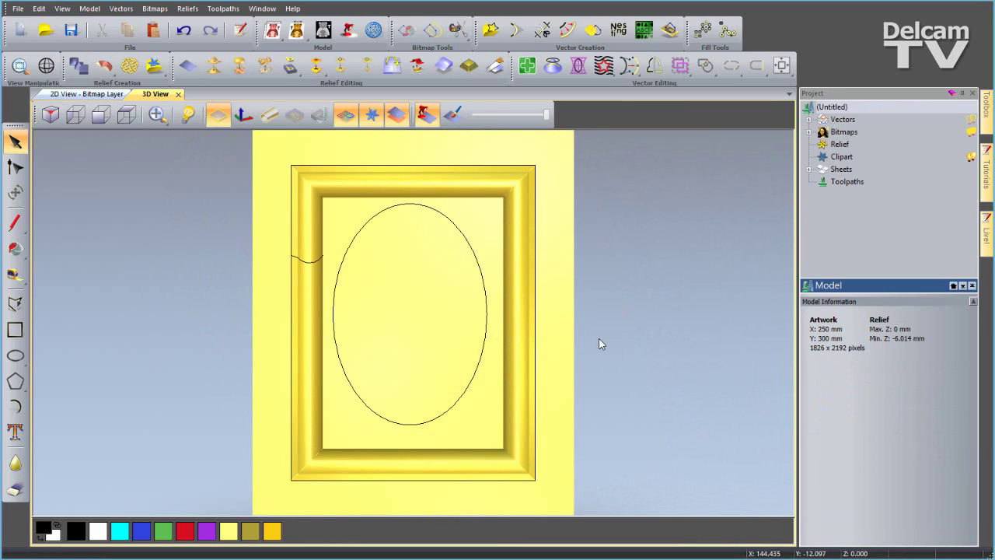
# Step: Insert the round Relief1 clipart from the flower relief clipart library into the model
pyautogui.click(155, 68)
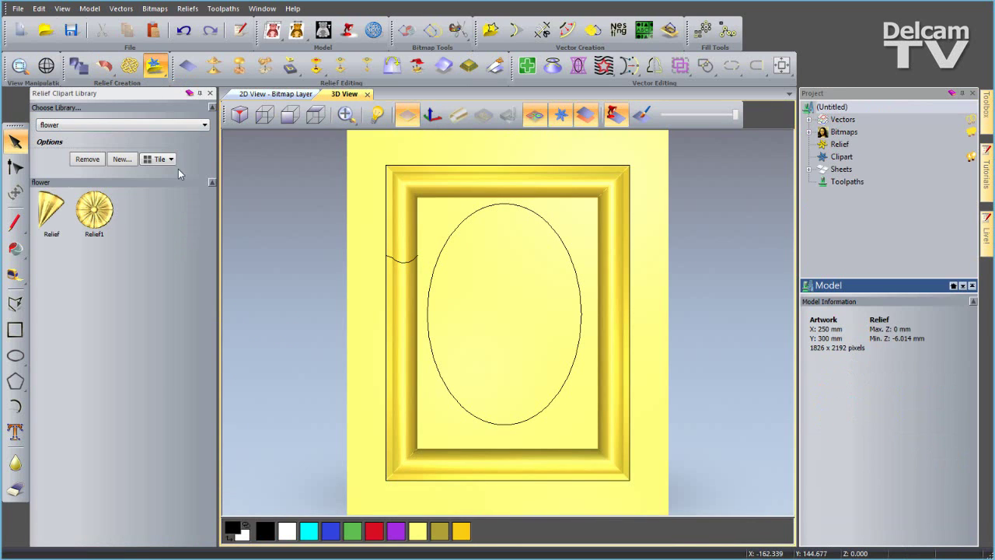
pyautogui.moveTo(103, 216); pyautogui.dragTo(367, 424)
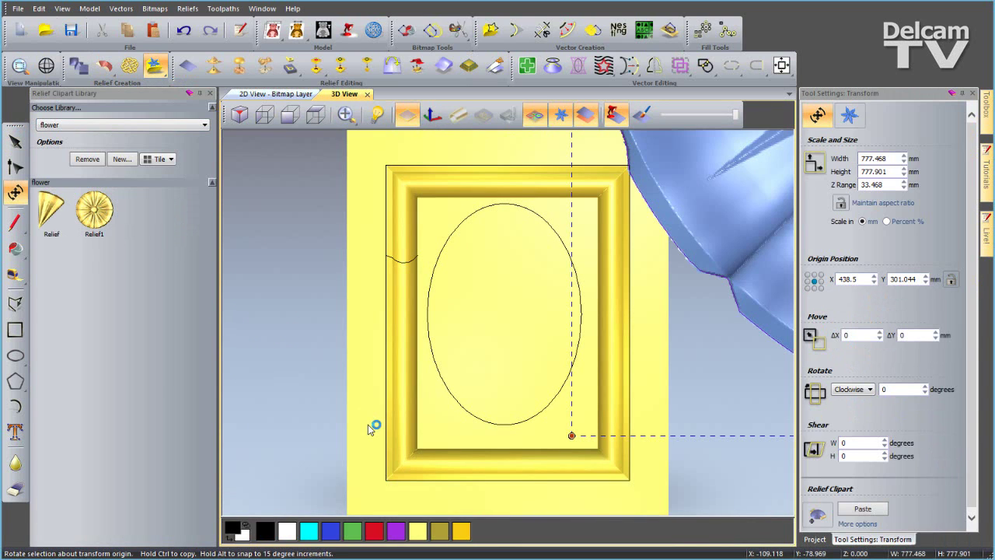
pyautogui.click(209, 93)
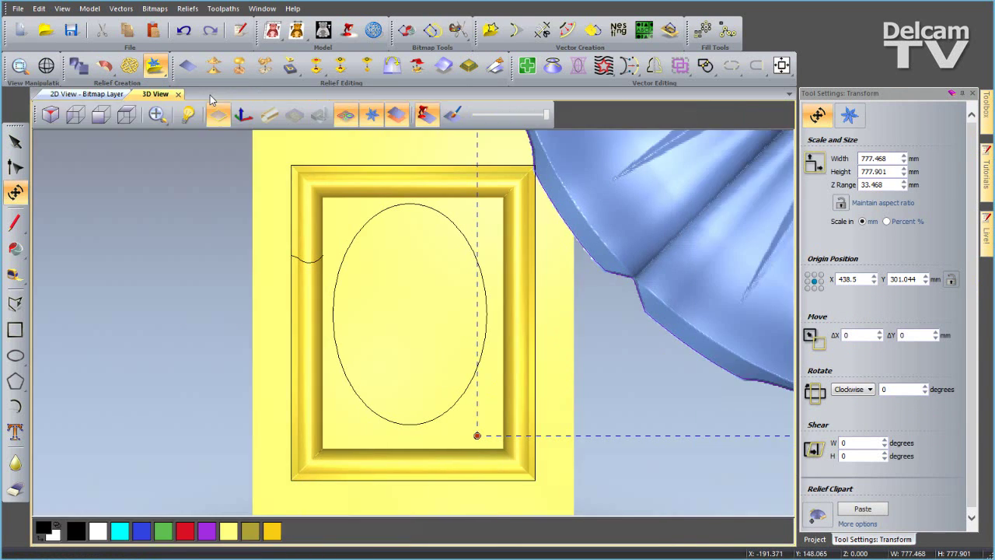
# Step: Scale the flower clipart to 80 mm wide with its aspect ratio locked and set its Z range to 5 mm
pyautogui.scroll(-5, 575, 324)
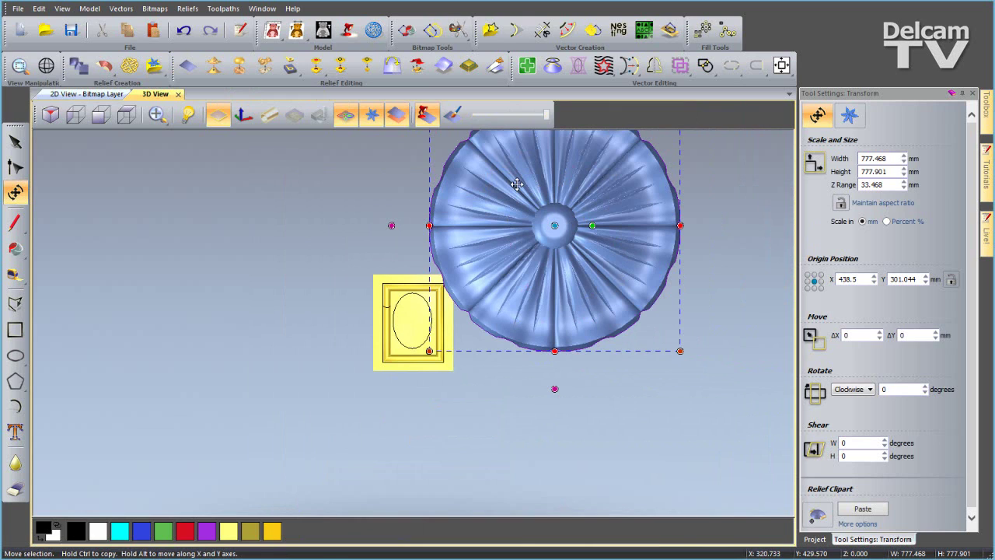
pyautogui.moveTo(900, 159); pyautogui.dragTo(846, 158)
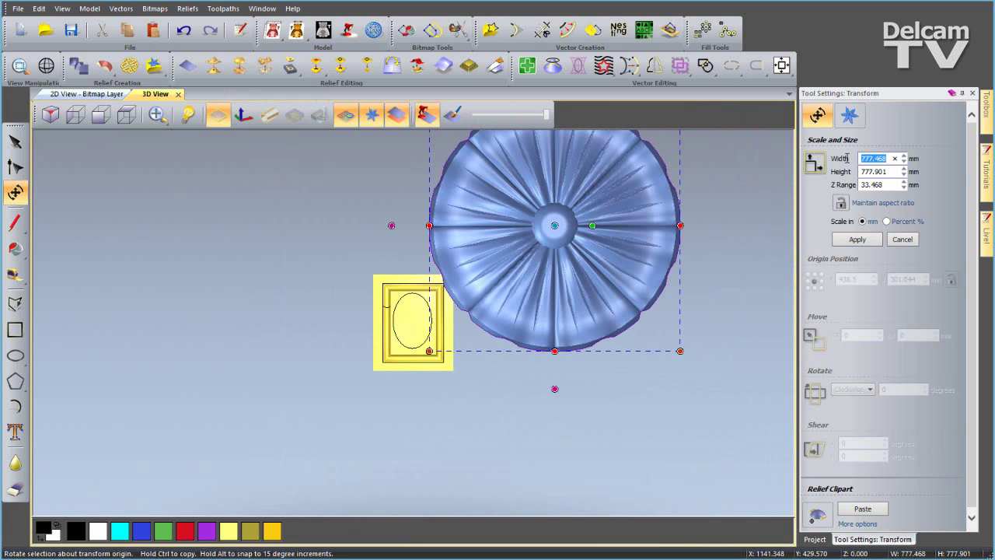
pyautogui.click(840, 203)
pyautogui.write('80')
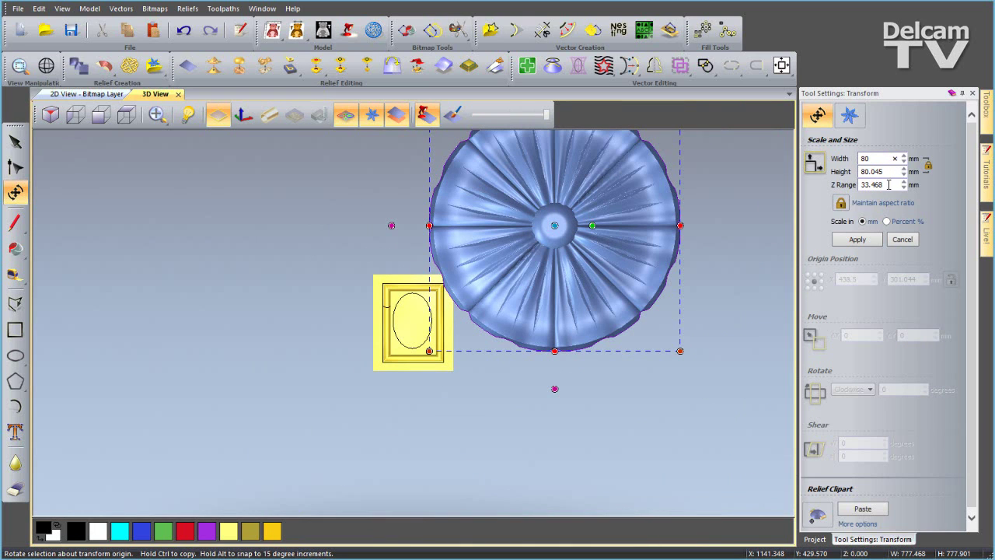
pyautogui.moveTo(885, 185); pyautogui.dragTo(847, 185)
pyautogui.write('5')
pyautogui.click(873, 241)
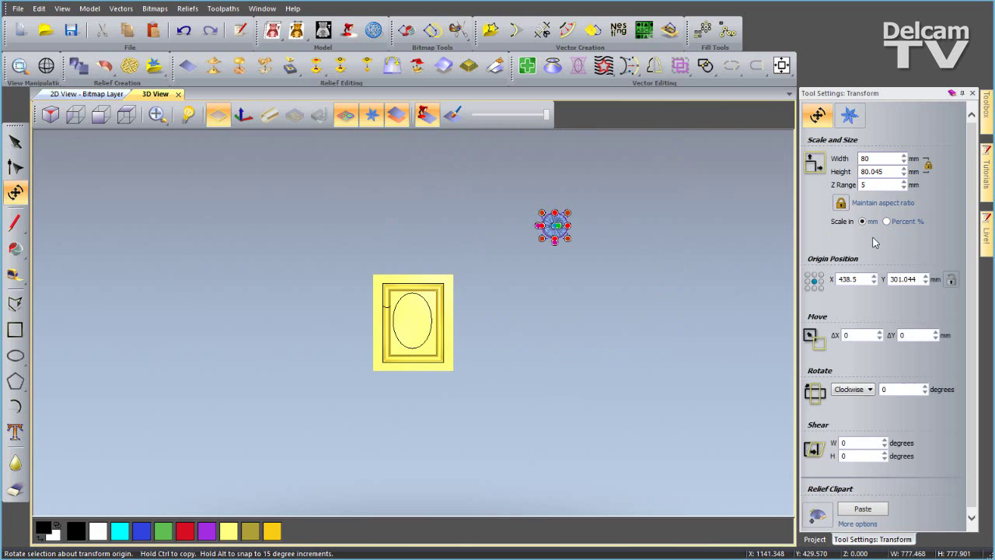
# Step: Centre the flower clipart and the 120 x 172 mm ellipse in the model, and clear the selection
pyautogui.click(782, 67)
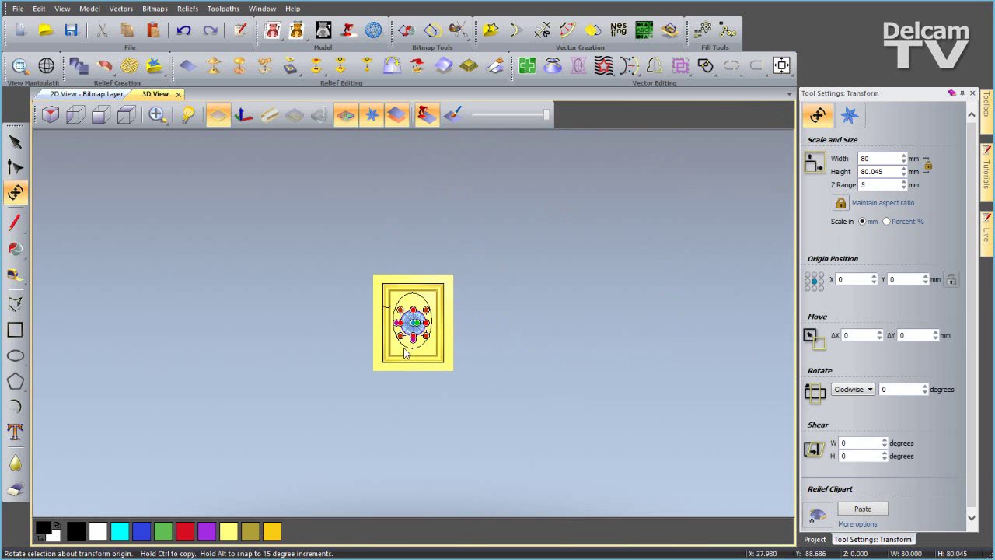
pyautogui.click(126, 115)
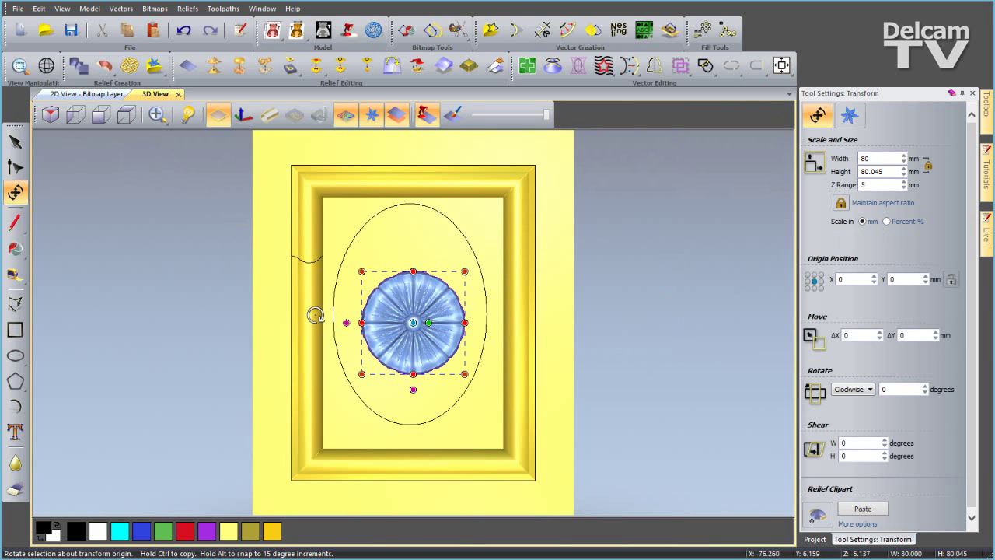
pyautogui.click(368, 229)
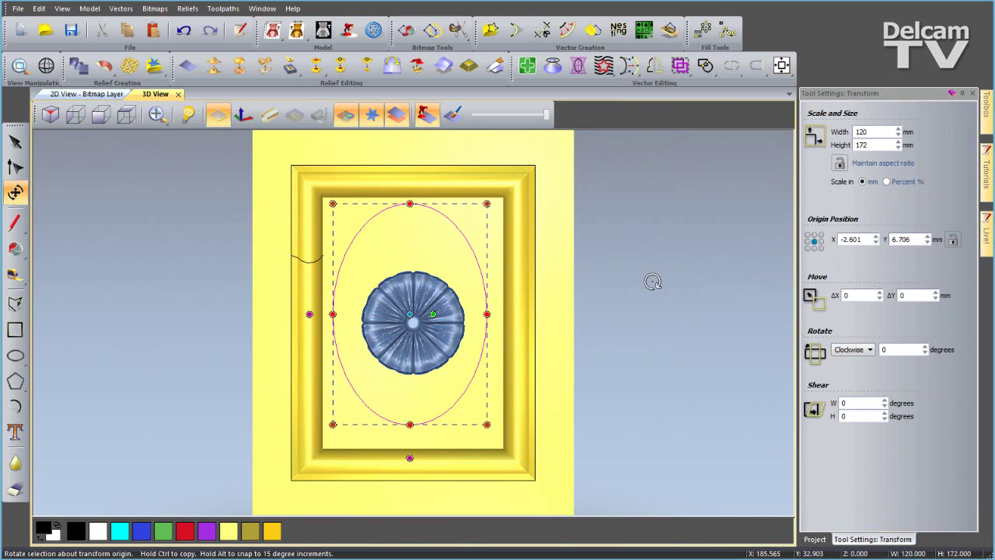
pyautogui.click(781, 66)
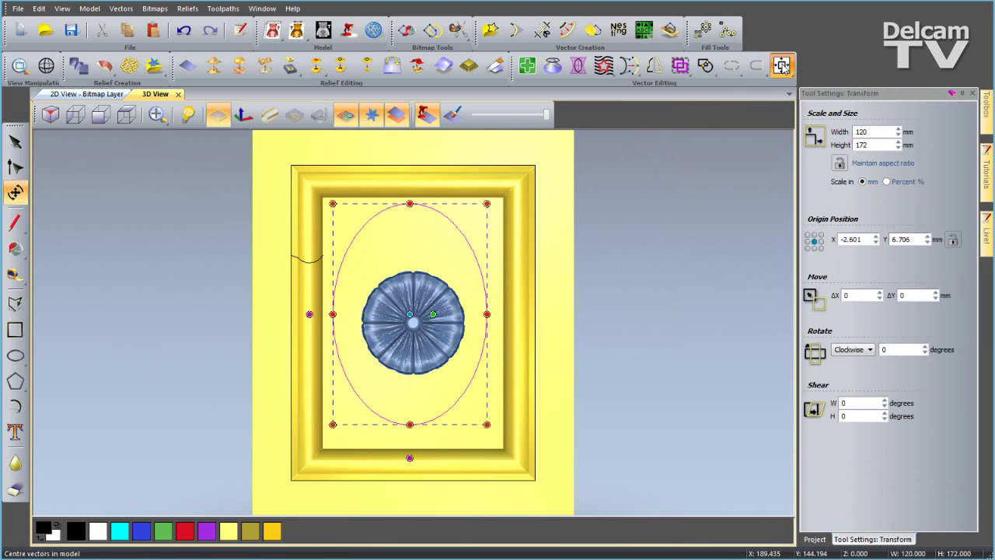
pyautogui.press('Escape')
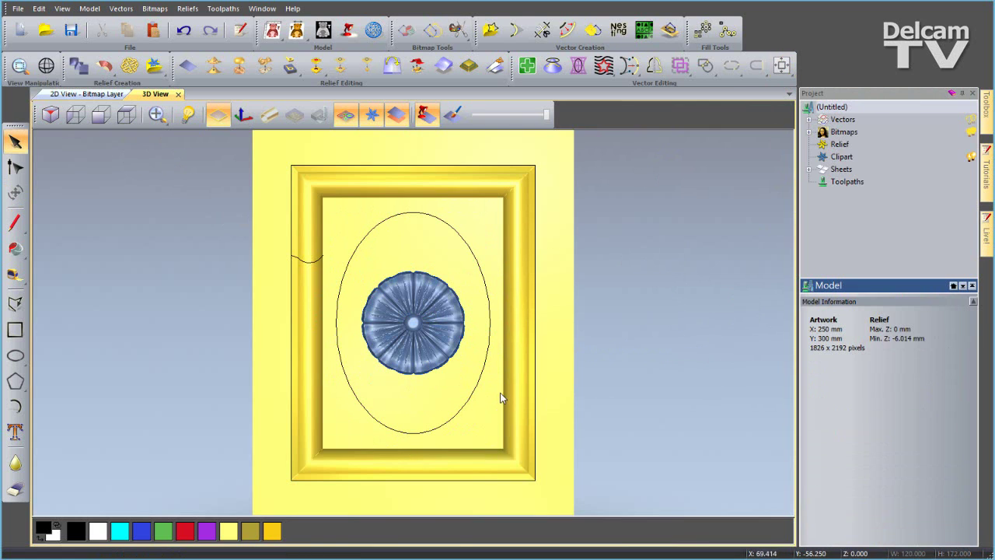
# Step: Insert the Leaf4x3 clipart from the Greenery relief clipart library and close the library
pyautogui.moveTo(476, 390); pyautogui.dragTo(450, 231)
pyautogui.scroll(5, 420, 327)
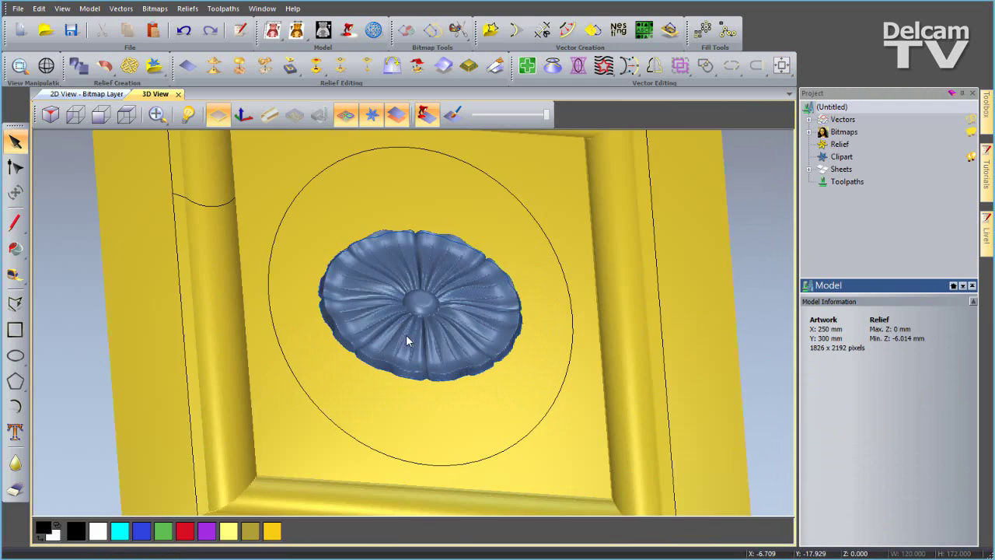
pyautogui.moveTo(439, 303); pyautogui.dragTo(412, 358)
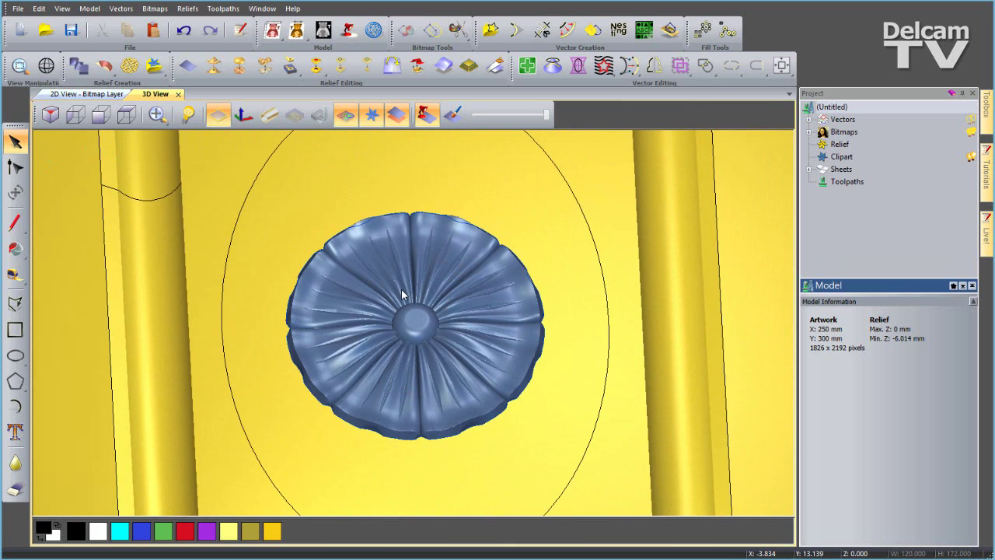
pyautogui.click(154, 66)
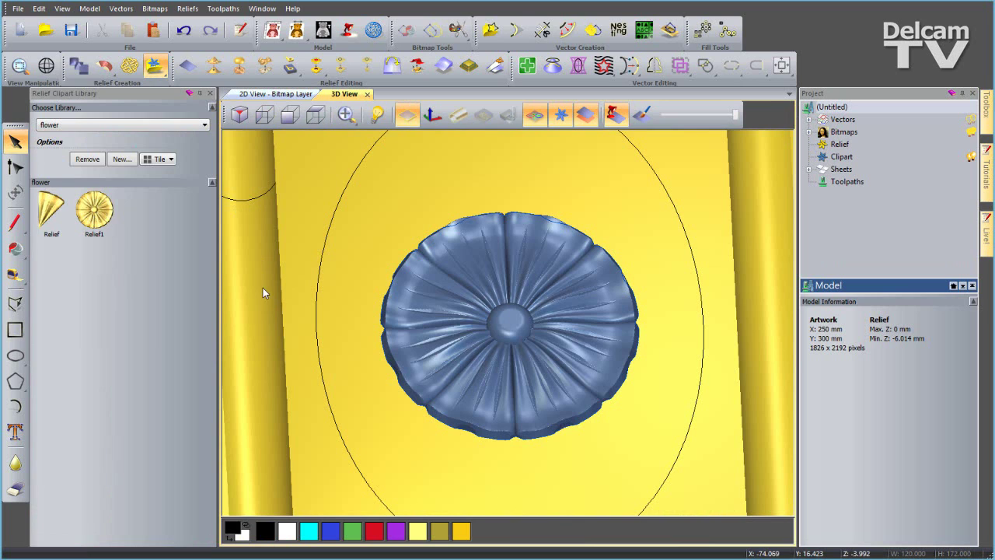
pyautogui.click(151, 127)
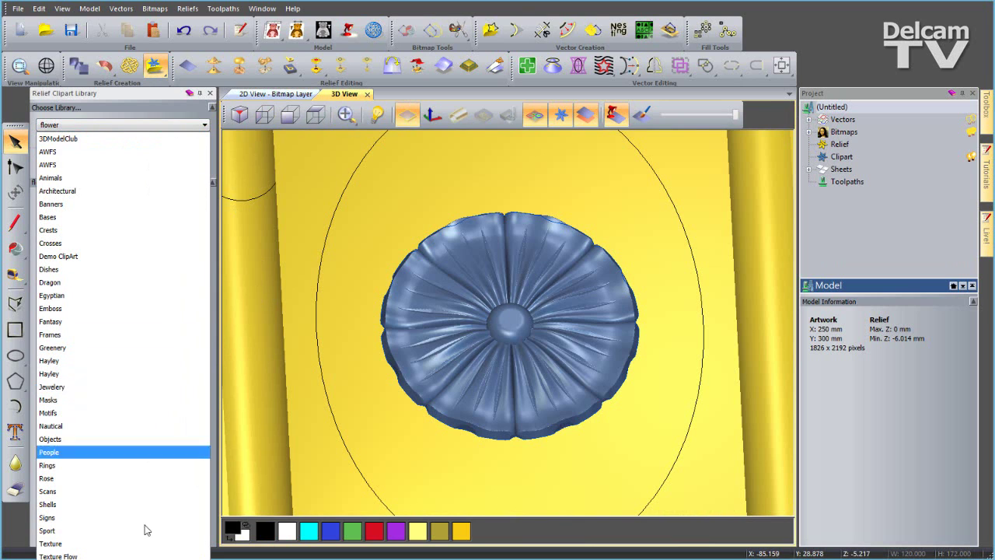
pyautogui.click(127, 349)
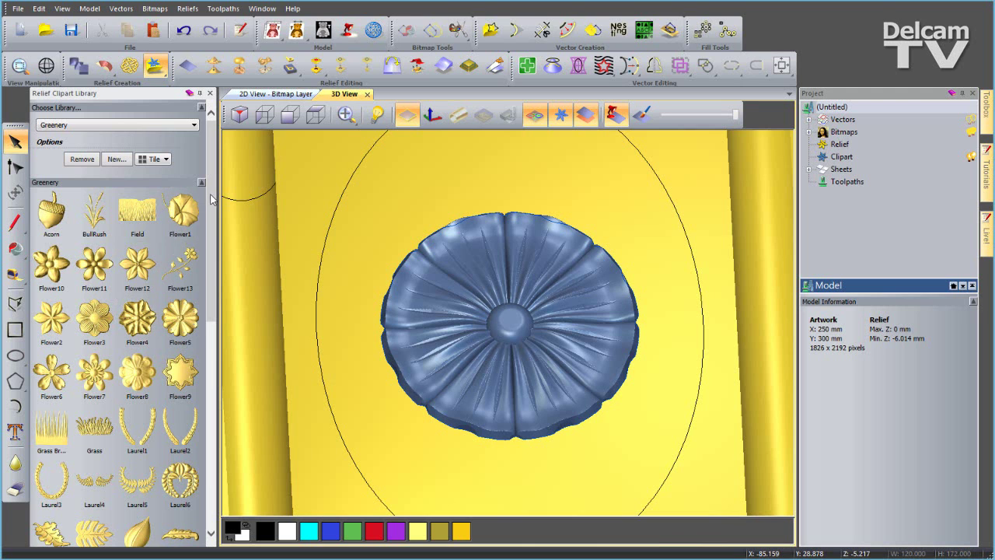
pyautogui.moveTo(210, 199); pyautogui.dragTo(208, 309)
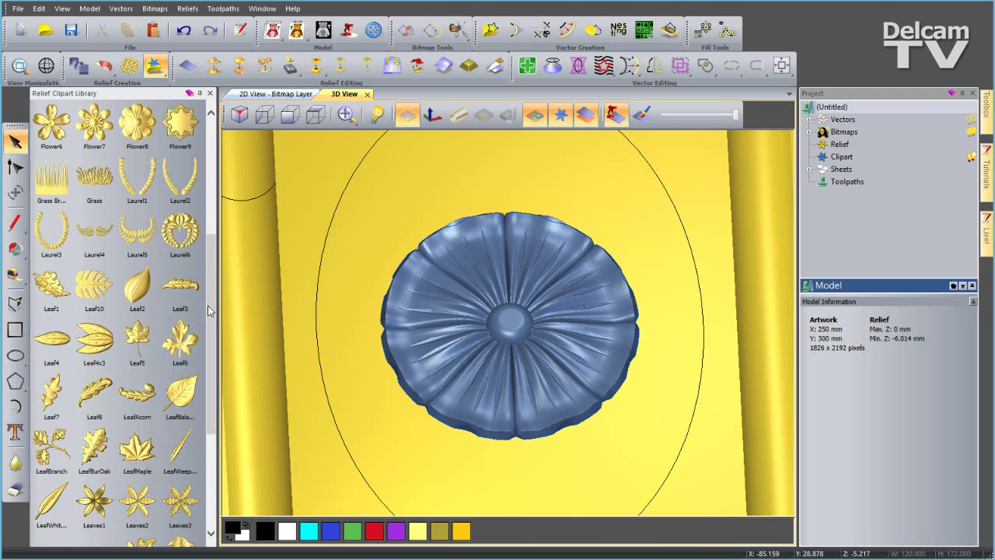
pyautogui.doubleClick(100, 345)
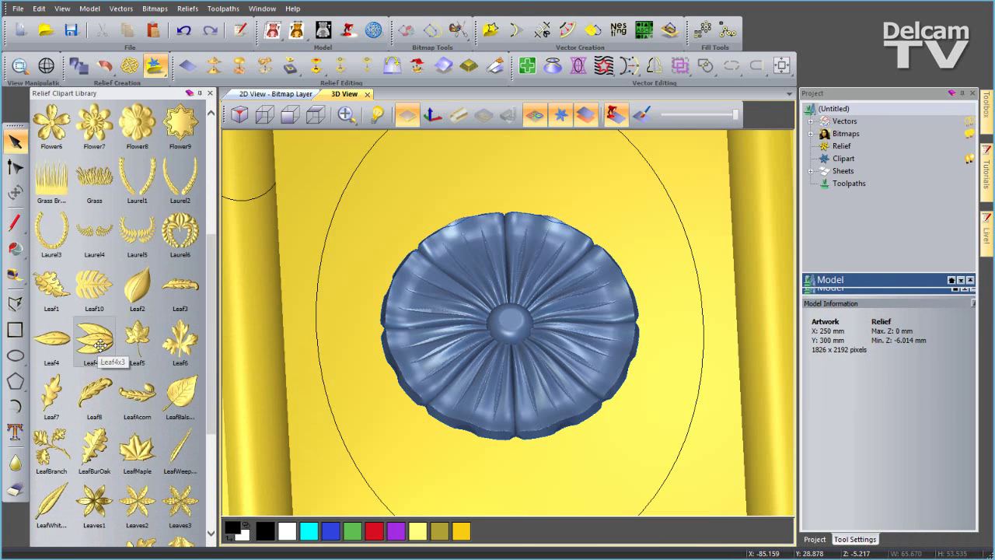
pyautogui.click(209, 94)
# Step: Move the three-leaf clipart to the flower's upper edge and rotate it about 103 degrees clockwise so the leaves point upward
pyautogui.scroll(-2, 235, 223)
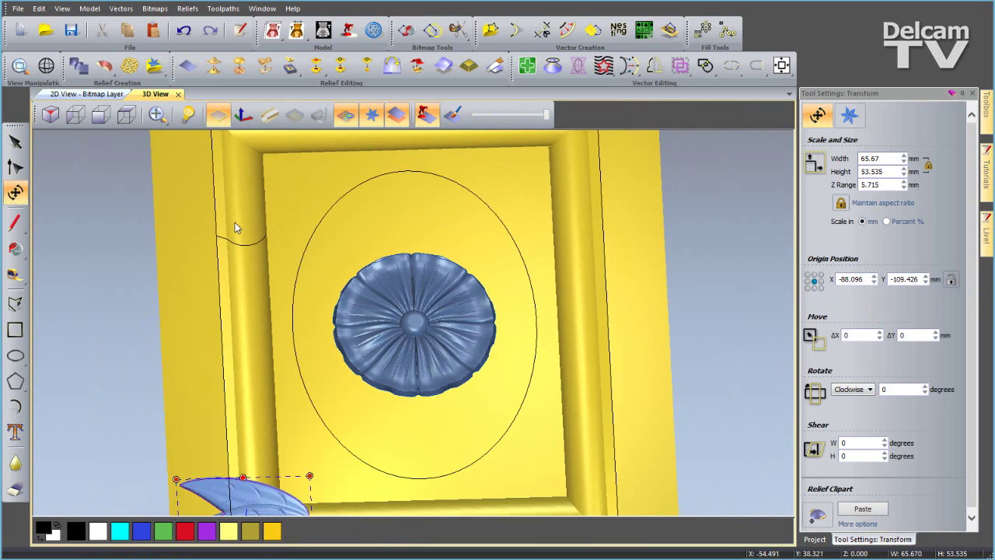
pyautogui.scroll(-1, 235, 222)
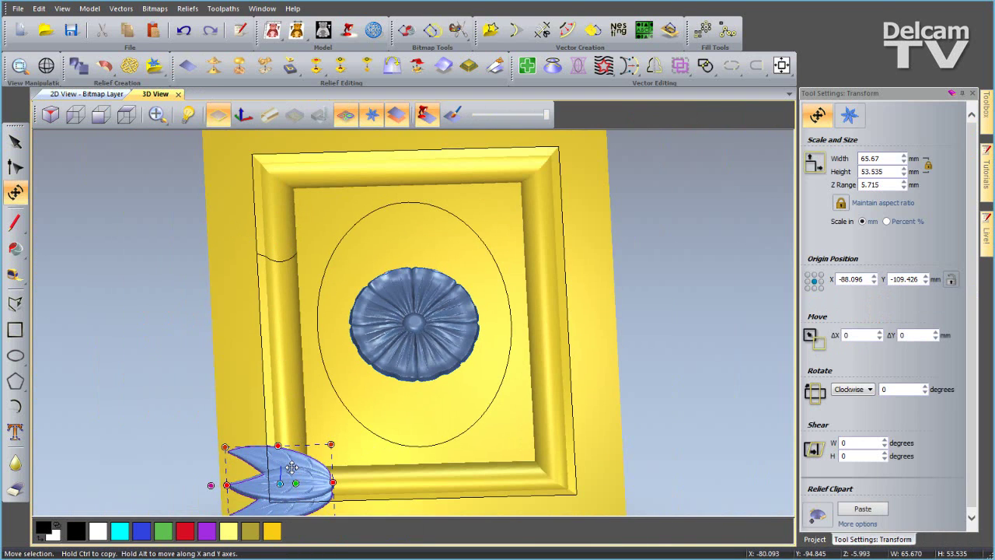
pyautogui.moveTo(291, 460); pyautogui.dragTo(437, 216)
pyautogui.moveTo(518, 210); pyautogui.dragTo(486, 304)
pyautogui.scroll(3, 476, 162)
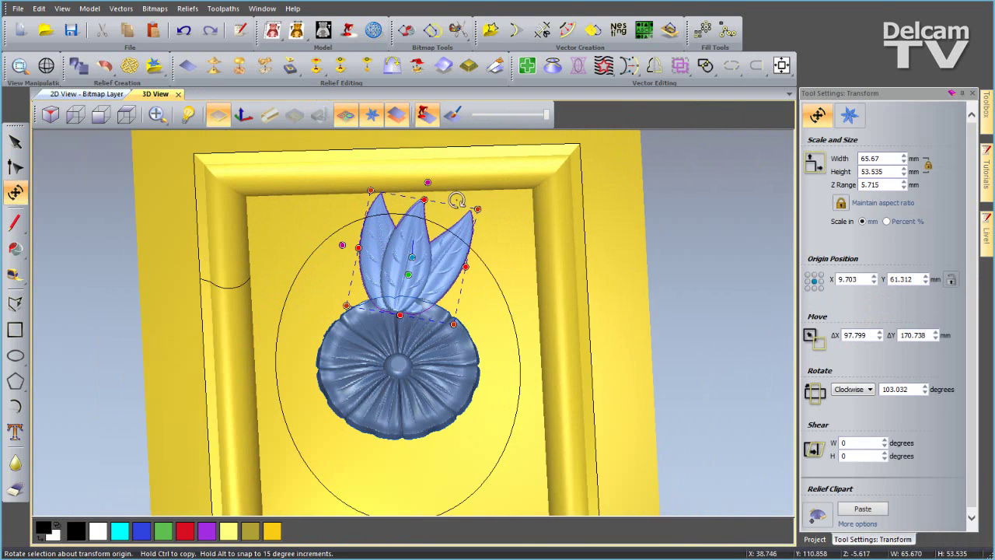
# Step: Scale the leaf clipart down to about 56 x 45 mm and set its Z range to 1.5 mm
pyautogui.moveTo(486, 204); pyautogui.dragTo(461, 222)
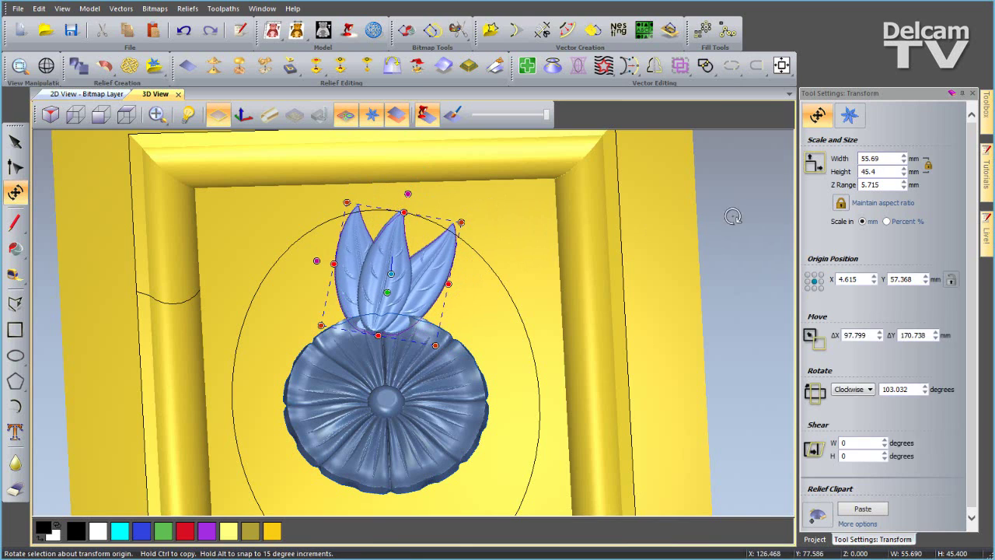
pyautogui.click(852, 185)
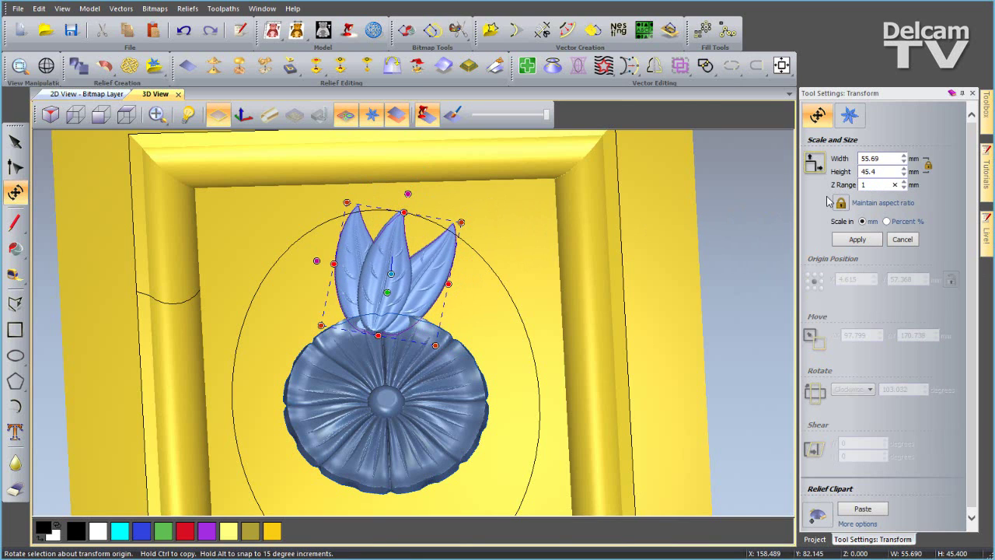
pyautogui.click(858, 238)
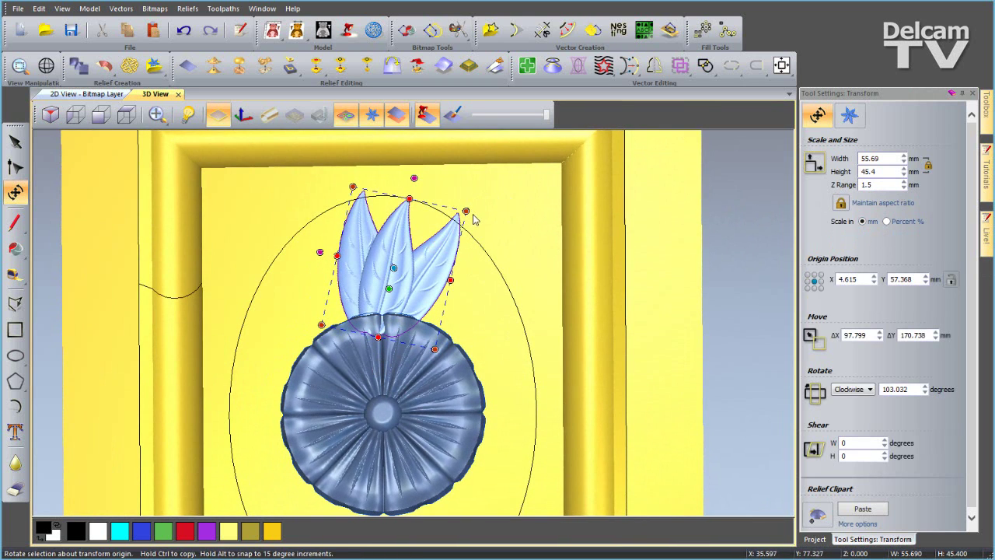
# Step: Shrink the leaf clipart to about 46 x 38 mm and shift it right along the flower's edge to about X 17.7, Y 51.9 mm
pyautogui.moveTo(465, 211); pyautogui.dragTo(444, 238)
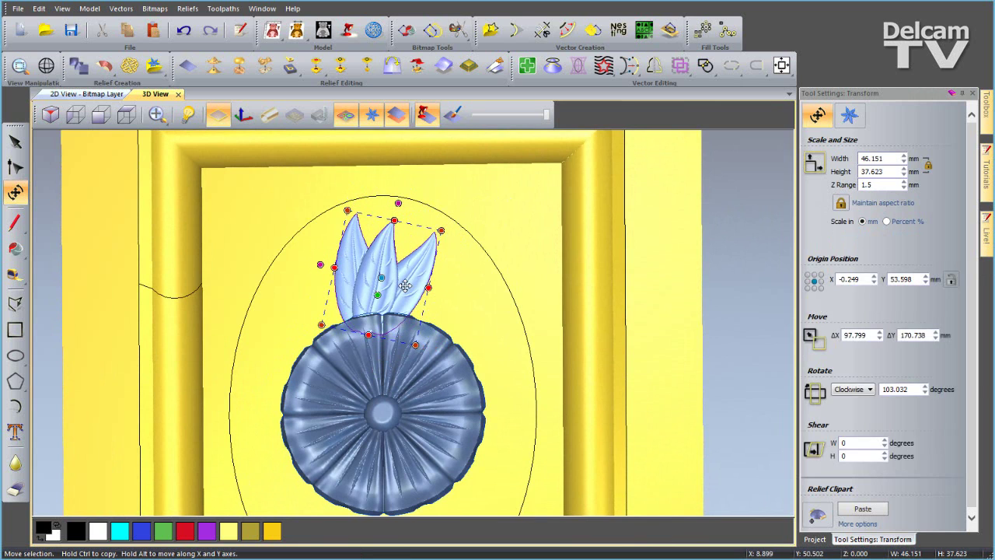
pyautogui.moveTo(405, 285); pyautogui.dragTo(451, 289)
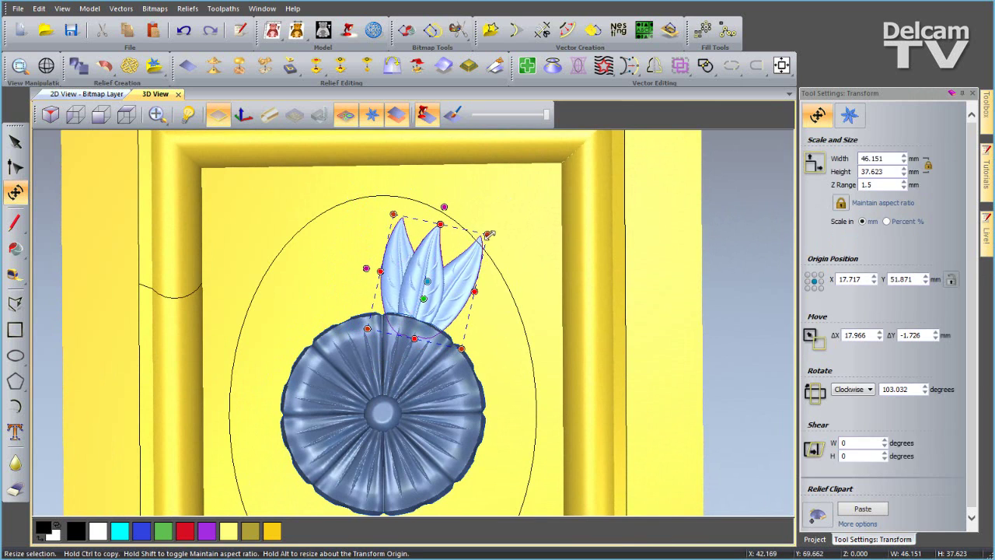
# Step: Shrink the leaf clipart to about 41 x 34 mm and place a copy rotated about 34 degrees counterclockwise on its left side
pyautogui.moveTo(486, 234); pyautogui.dragTo(475, 244)
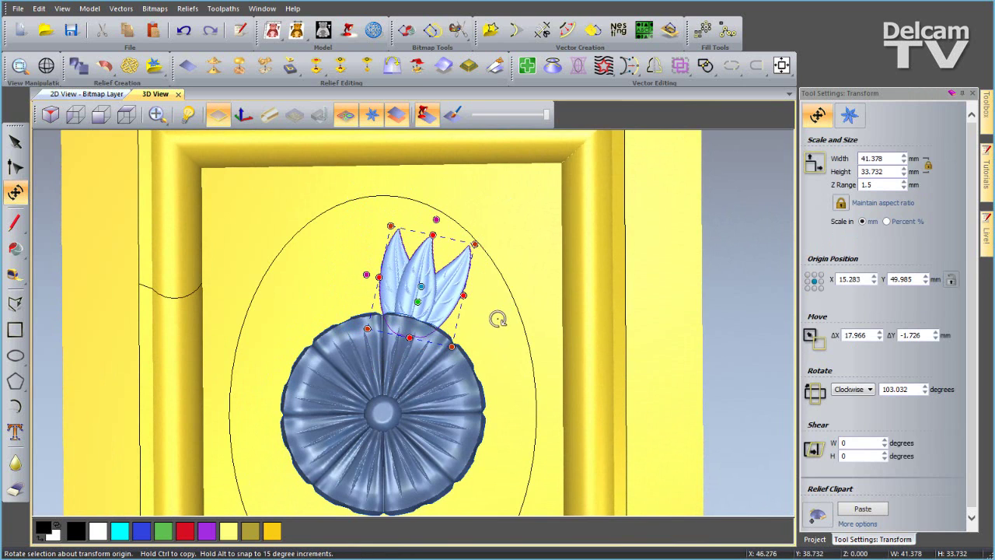
pyautogui.scroll(1, 423, 284)
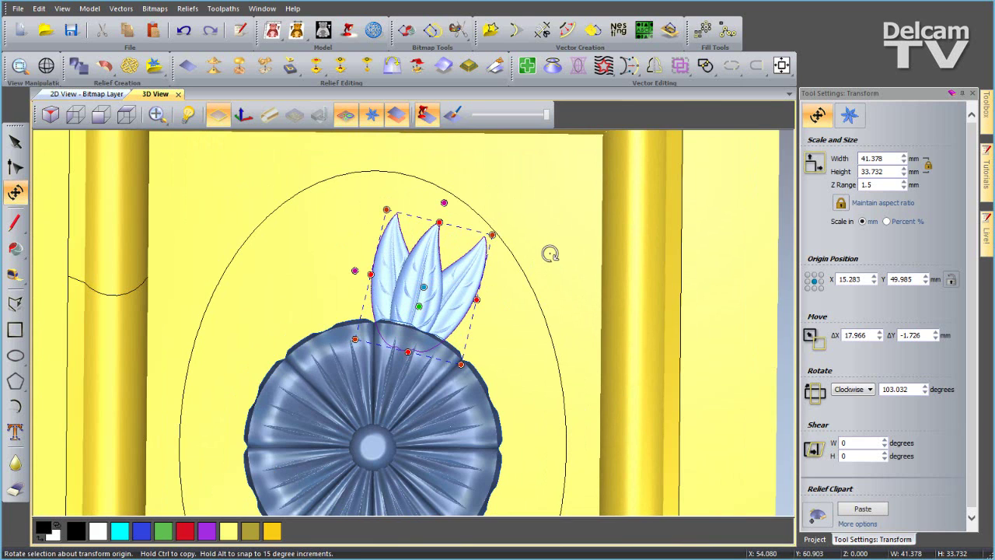
pyautogui.moveTo(549, 250); pyautogui.dragTo(501, 198)
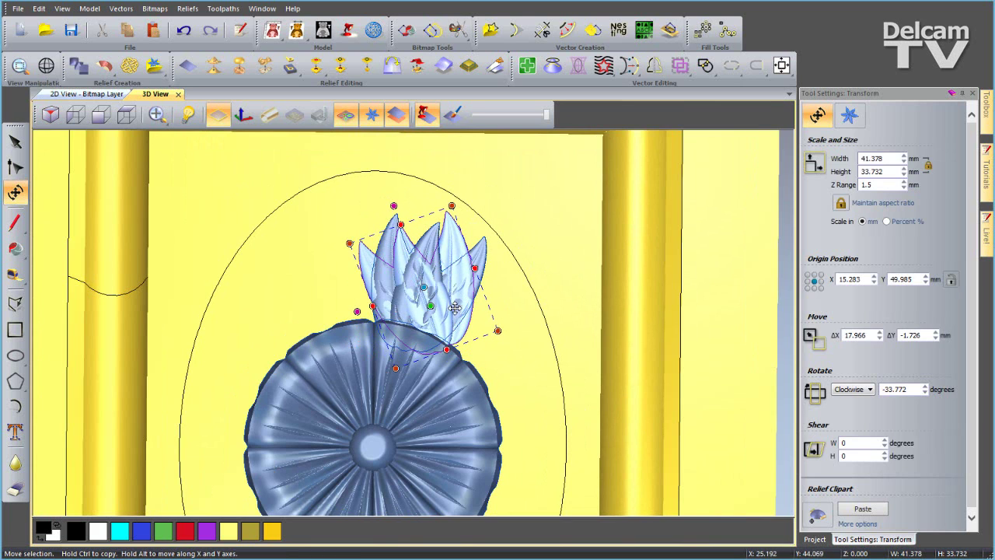
pyautogui.moveTo(448, 317); pyautogui.dragTo(367, 330)
# Step: Set the Z range of the left leaf copy to 1 mm
pyautogui.doubleClick(877, 183)
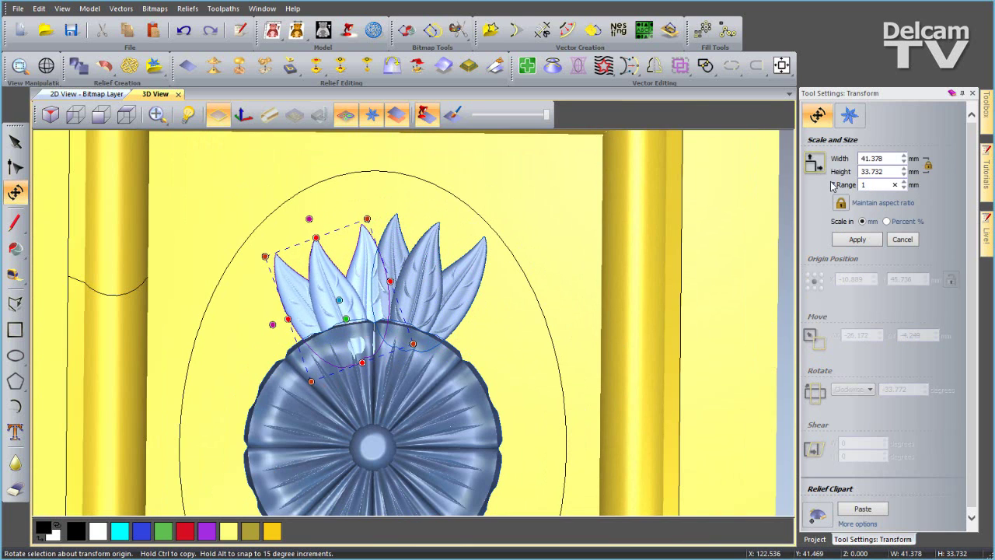
pyautogui.write('1')
pyautogui.click(857, 240)
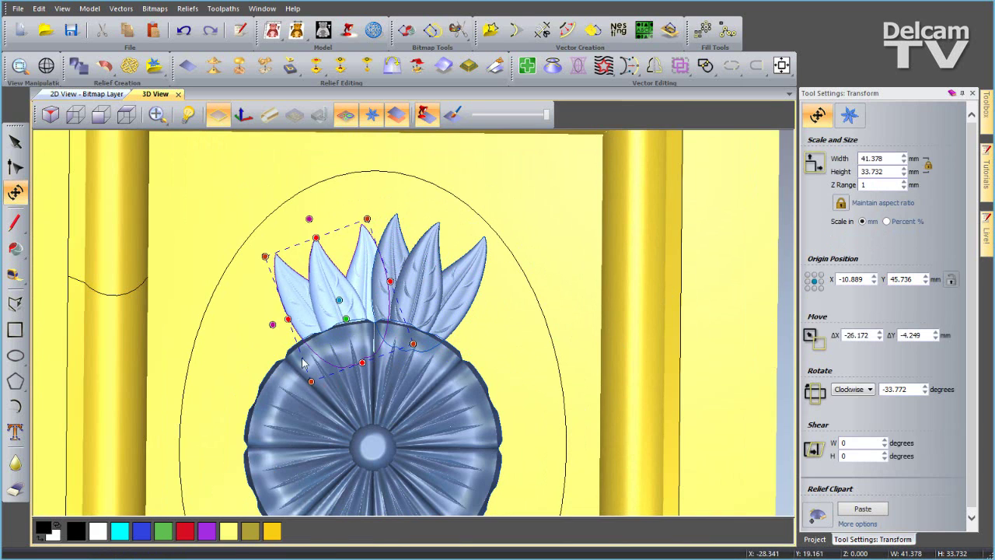
# Step: Rotate the left leaf copy about 19 degrees further counterclockwise and shrink it to about 34 x 28 mm, seated against the flower's edge
pyautogui.moveTo(267, 347); pyautogui.dragTo(284, 374)
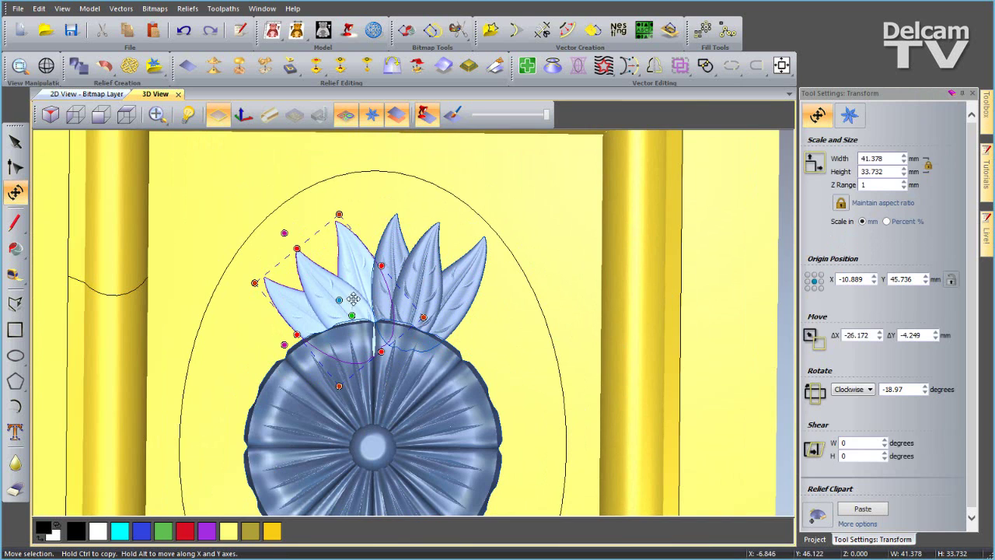
pyautogui.moveTo(339, 215); pyautogui.dragTo(343, 251)
pyautogui.moveTo(345, 296); pyautogui.dragTo(353, 287)
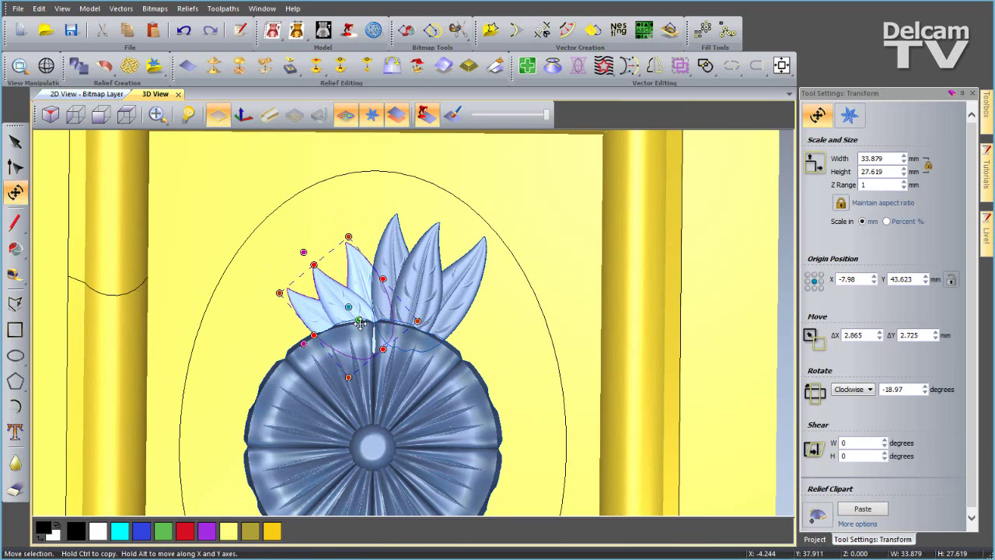
# Step: Place a copy of the small leaf clipart at the flower's upper-right edge, rotated about 88 degrees clockwise, with a 0.8 mm Z range
pyautogui.moveTo(351, 310); pyautogui.dragTo(381, 347)
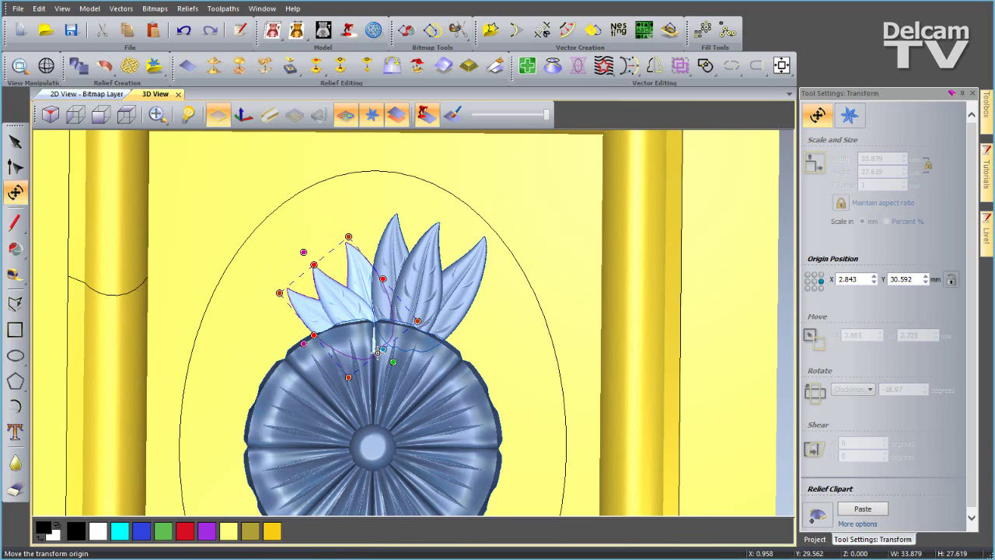
pyautogui.moveTo(450, 210); pyautogui.dragTo(600, 304)
pyautogui.moveTo(472, 320); pyautogui.dragTo(504, 344)
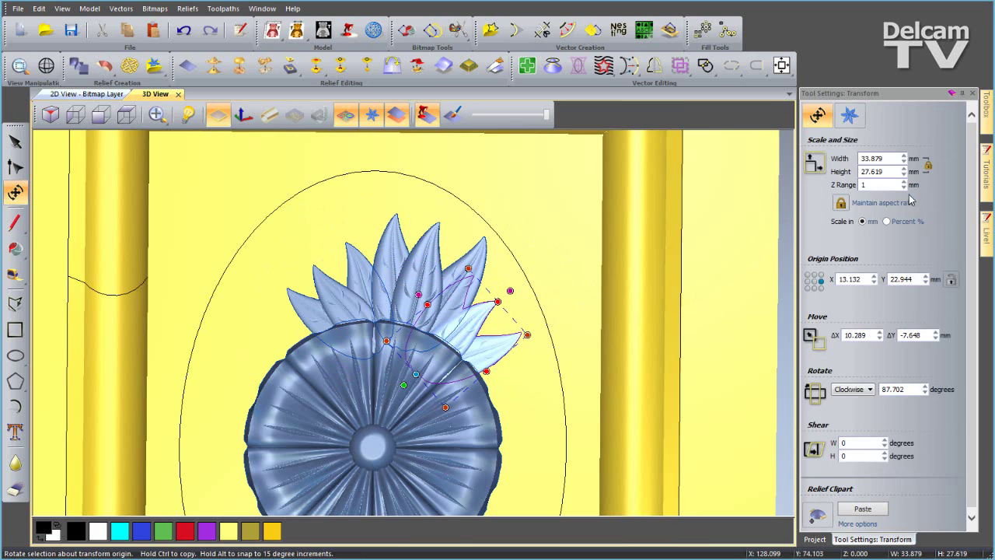
pyautogui.click(852, 184)
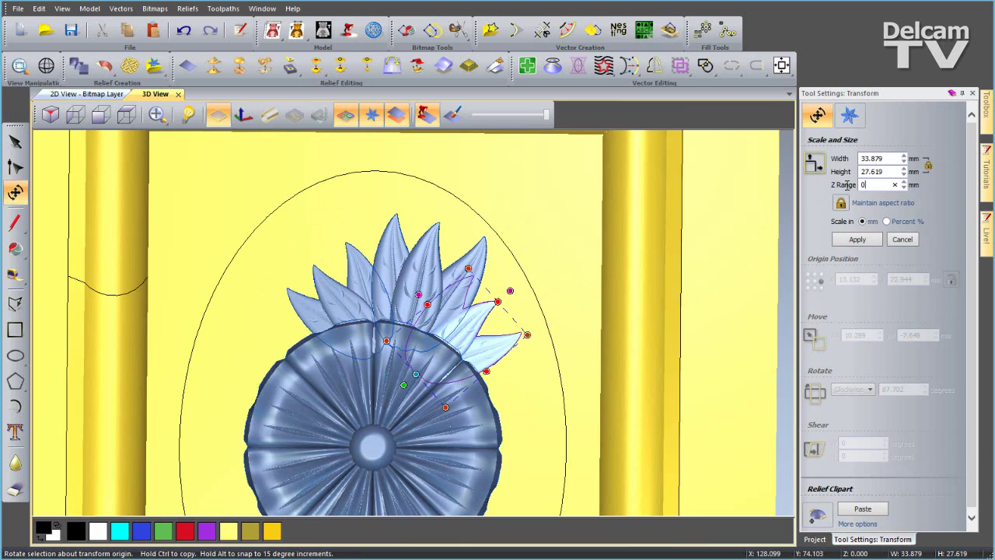
pyautogui.click(869, 239)
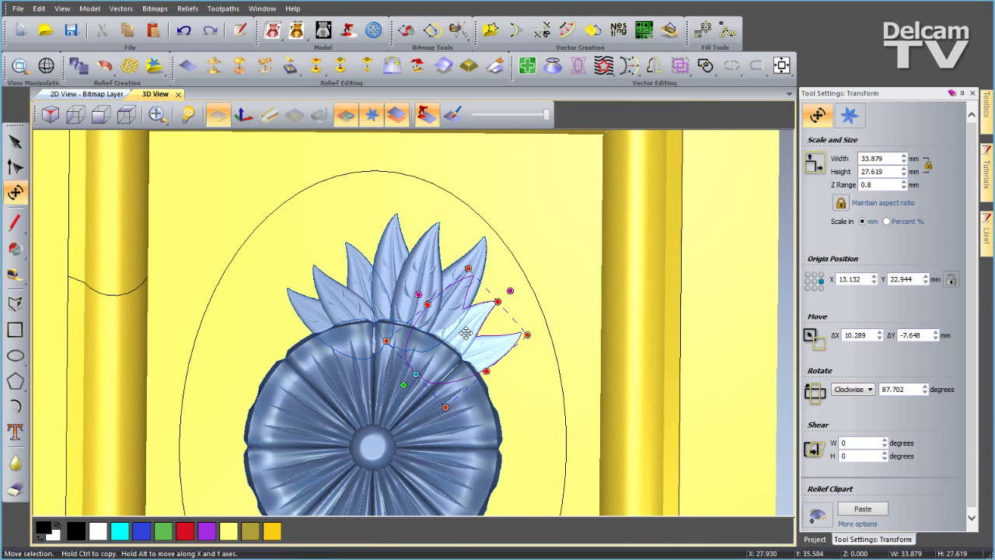
# Step: Nudge the right leaf copy outward along the flower's edge and shrink it to about 32 x 26 mm
pyautogui.moveTo(465, 333); pyautogui.dragTo(474, 343)
pyautogui.moveTo(549, 369); pyautogui.dragTo(497, 354)
pyautogui.click(608, 374)
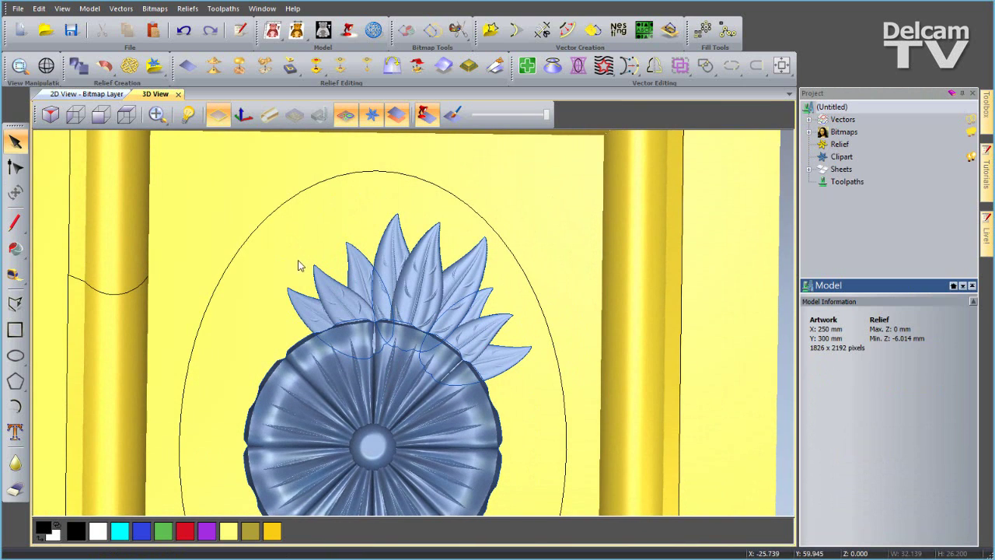
# Step: Copy the three upper leaf cliparts to the opposite side of the flower by rotating them about 178 degrees counterclockwise around its centre
pyautogui.click(362, 303)
pyautogui.keyDown('shift'); pyautogui.click(419, 290); pyautogui.keyUp('shift')
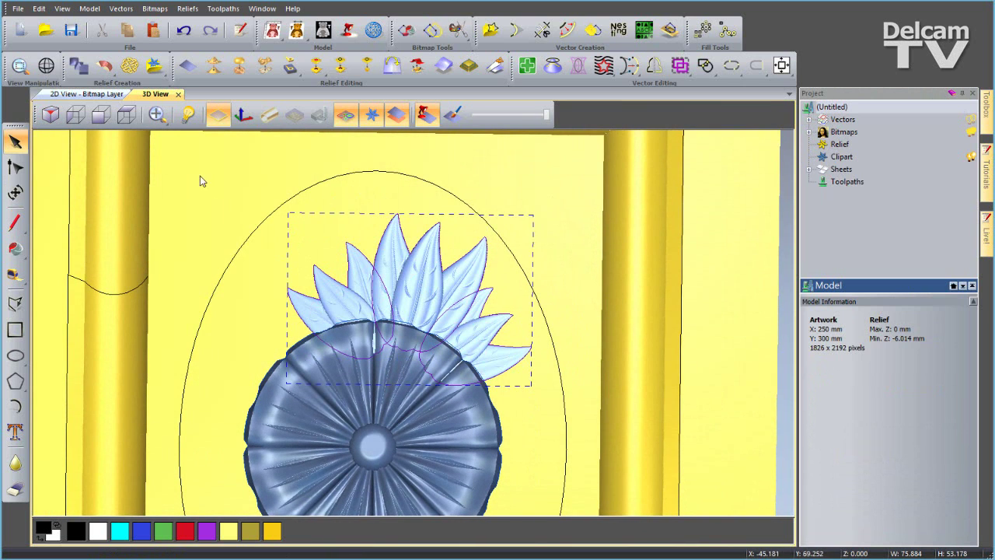
pyautogui.click(126, 115)
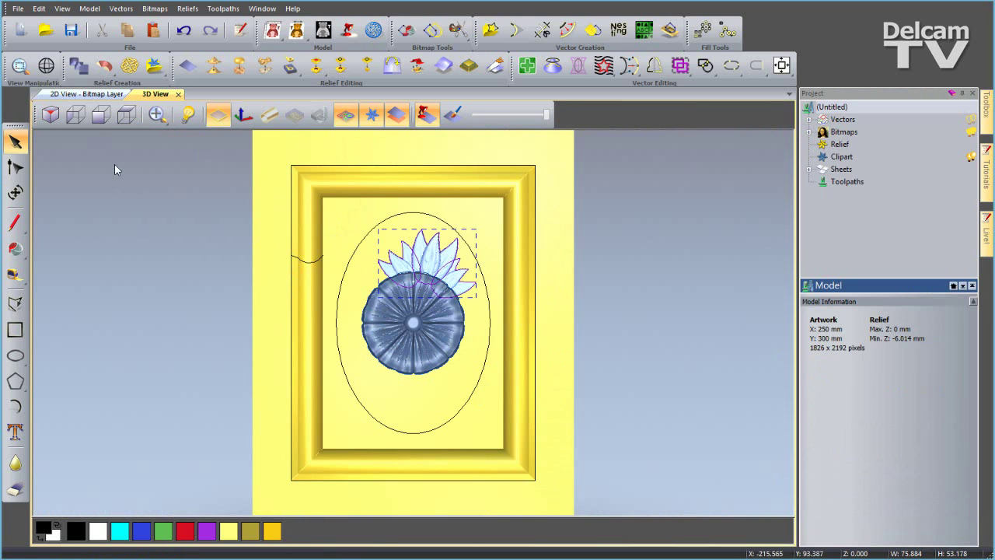
pyautogui.click(15, 192)
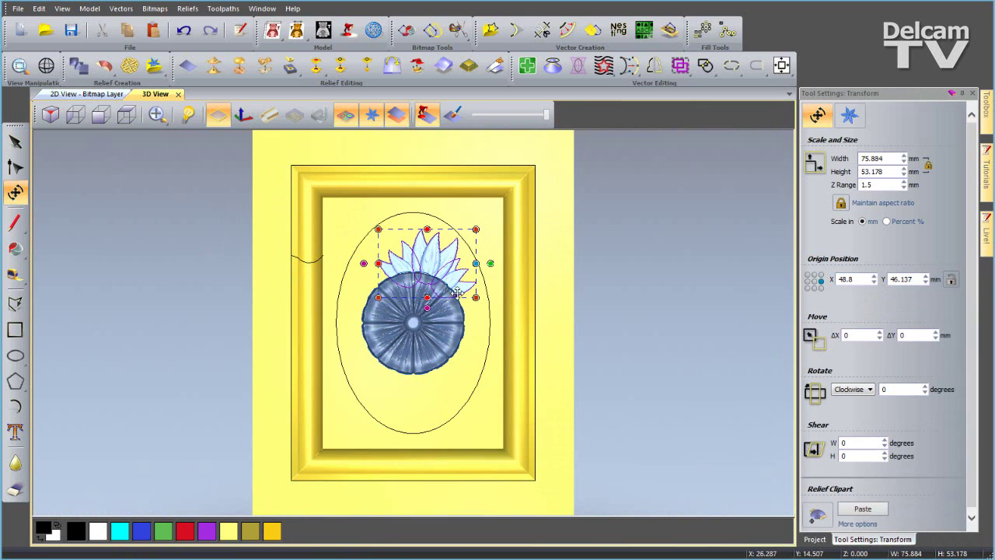
pyautogui.moveTo(475, 264); pyautogui.dragTo(413, 322)
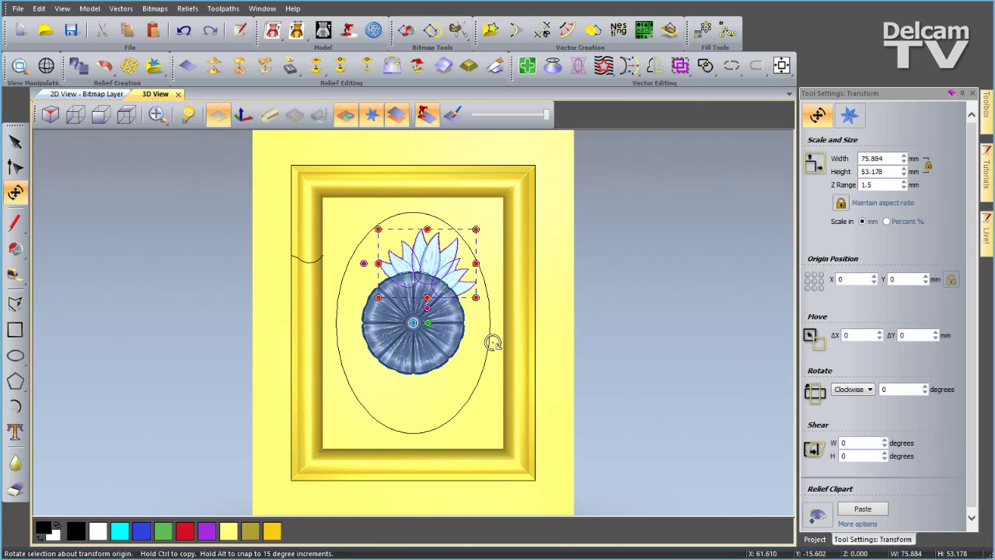
pyautogui.moveTo(506, 215); pyautogui.dragTo(333, 410)
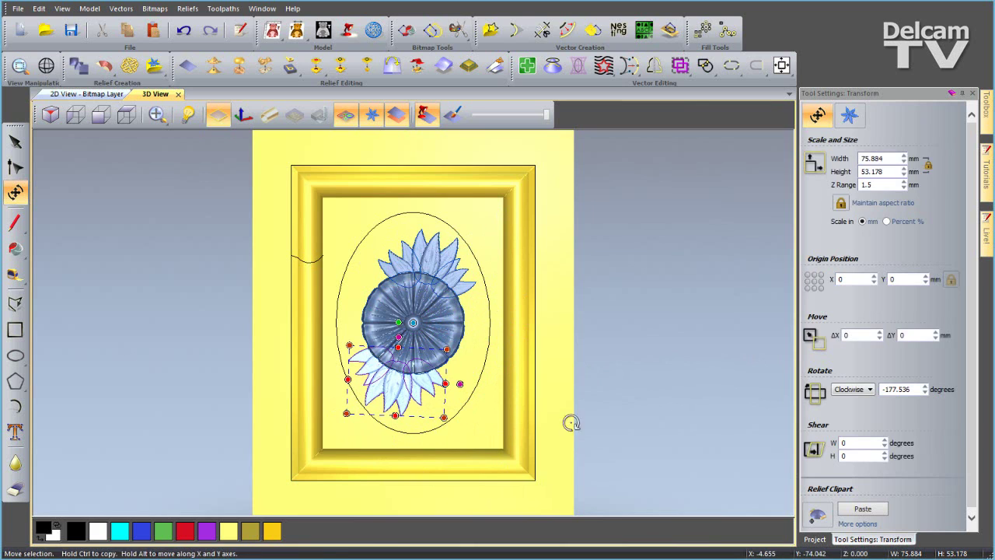
pyautogui.press('Escape')
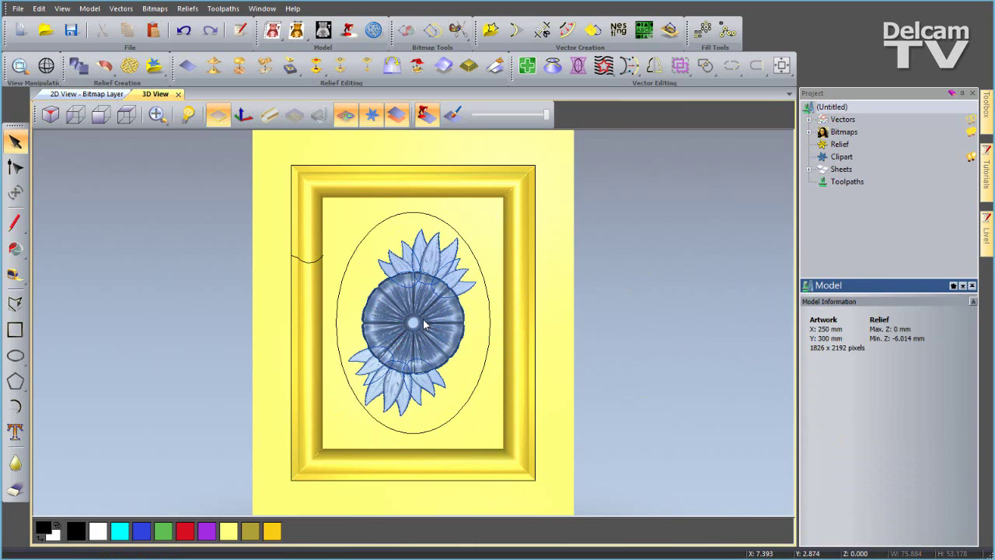
# Step: Paste the central flower clipart into the relief using the Add combine mode
pyautogui.scroll(2, 423, 324)
pyautogui.click(478, 322)
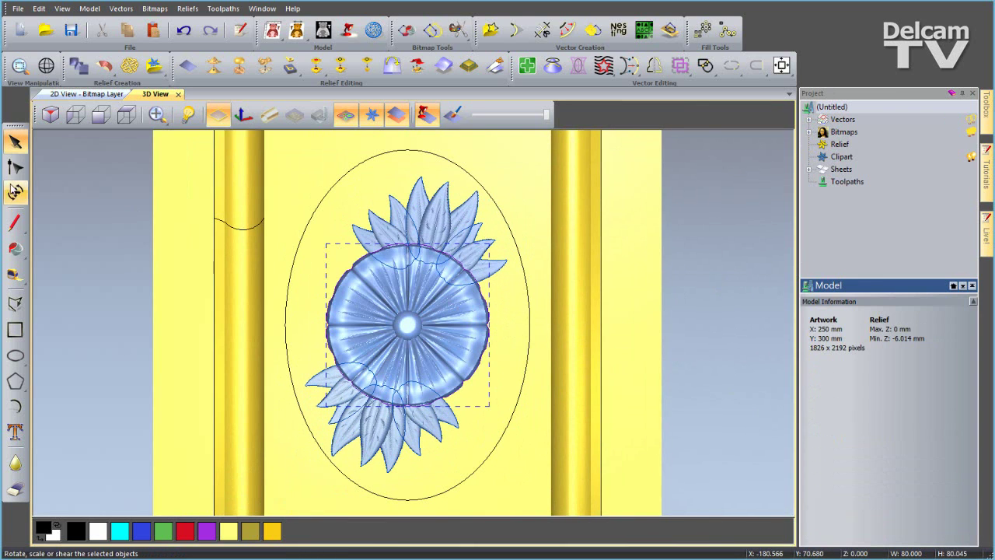
pyautogui.click(16, 191)
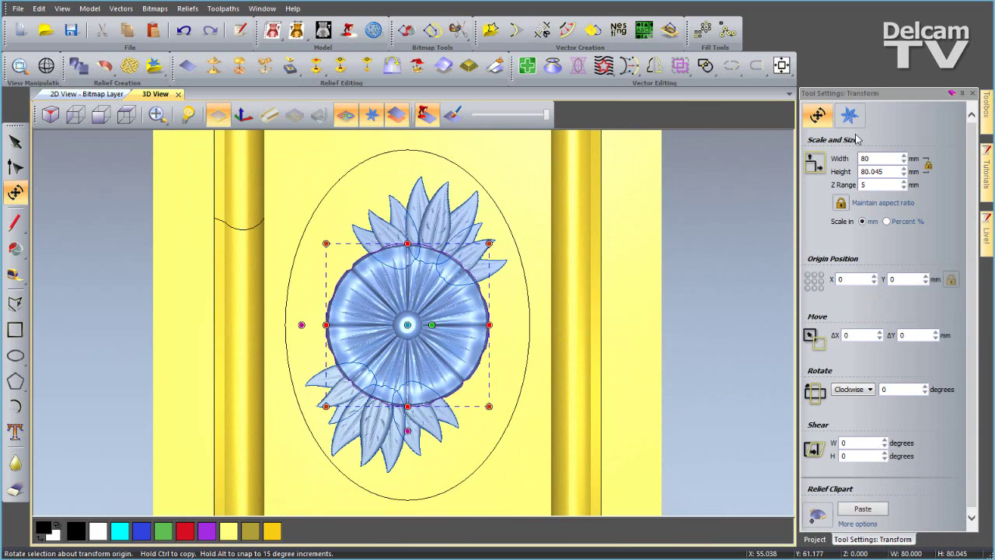
pyautogui.click(849, 116)
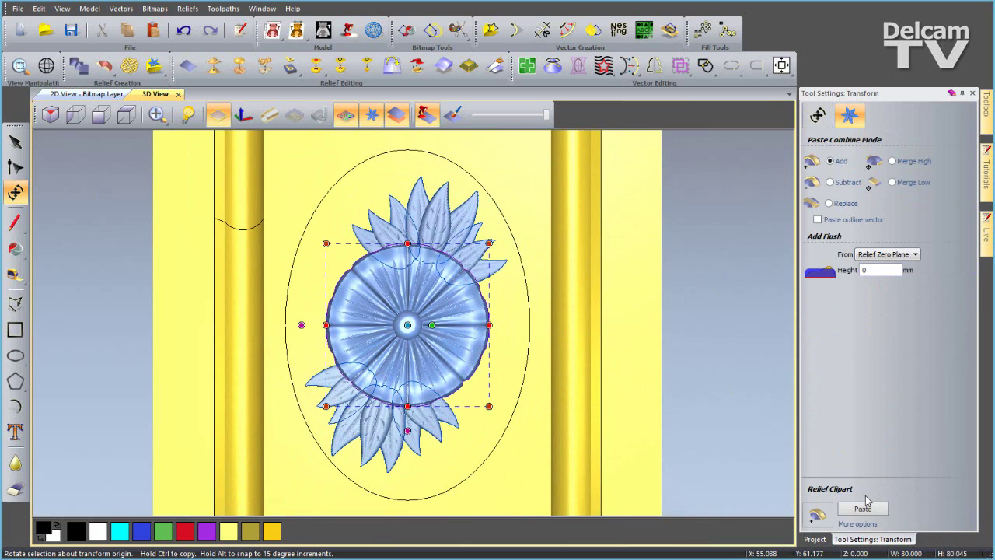
pyautogui.click(869, 509)
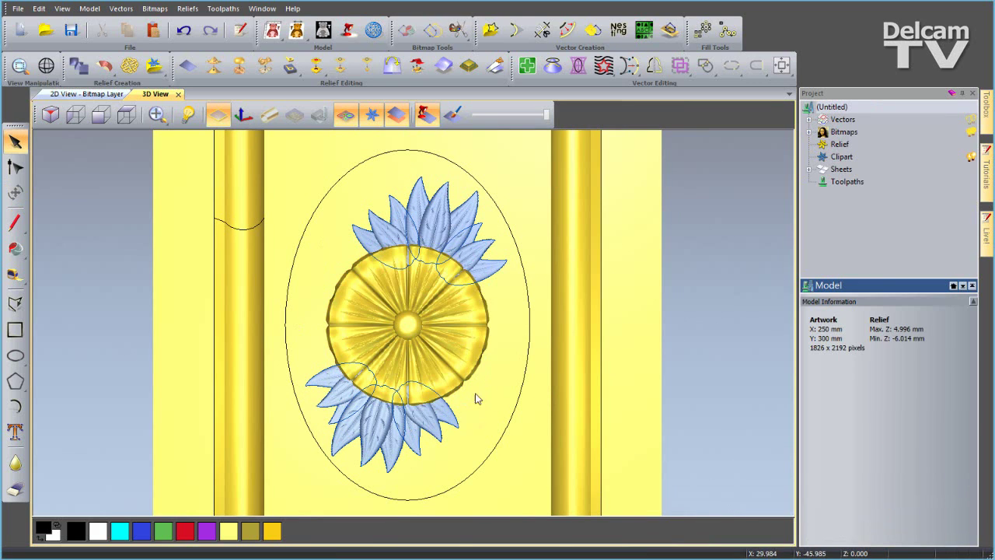
# Step: Paste all the upper and lower leaf cliparts into the relief using the Merge High combine mode
pyautogui.moveTo(473, 399)
pyautogui.mouseDown()
pyautogui.moveTo(489, 231)
pyautogui.moveTo(455, 351)
pyautogui.moveTo(459, 389)
pyautogui.mouseUp()
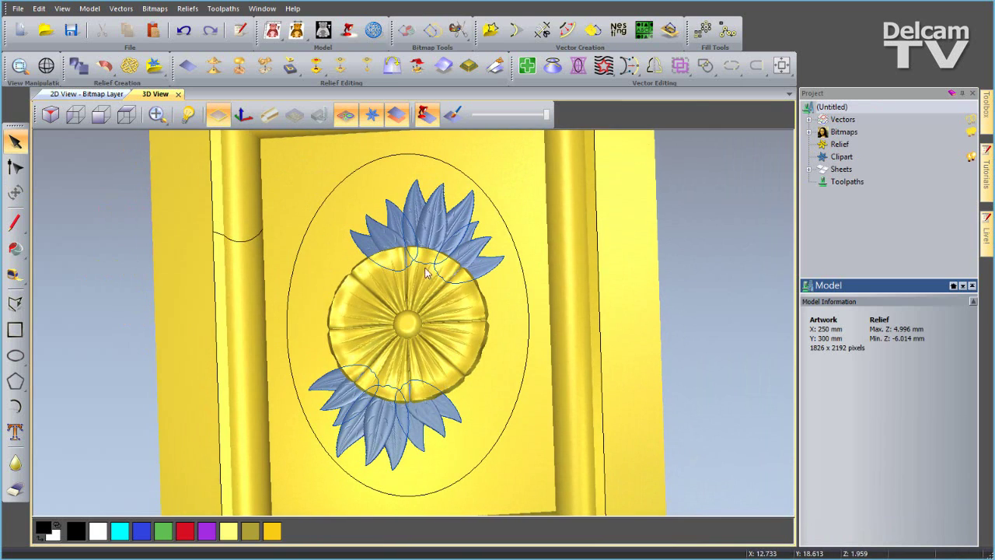
pyautogui.click(387, 240)
pyautogui.click(448, 231)
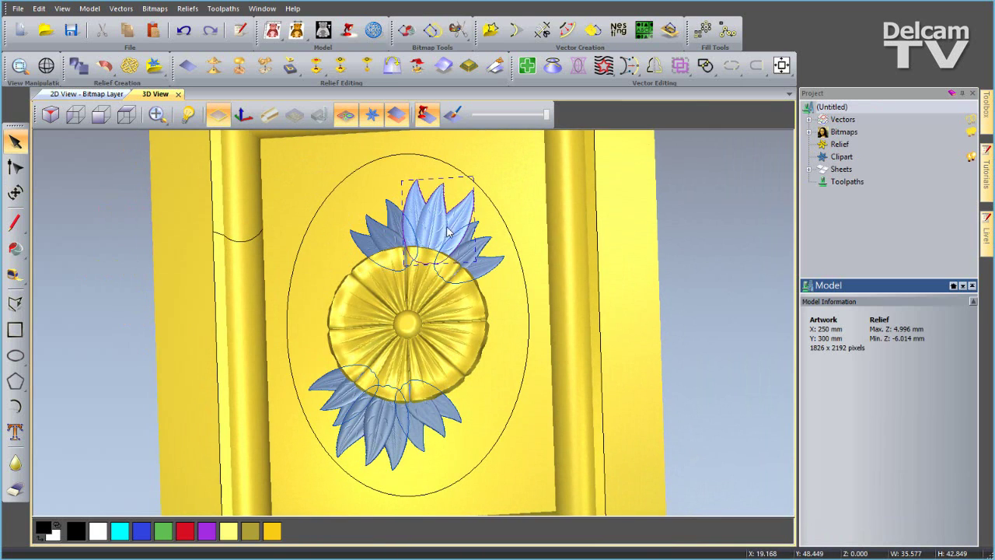
pyautogui.click(481, 268)
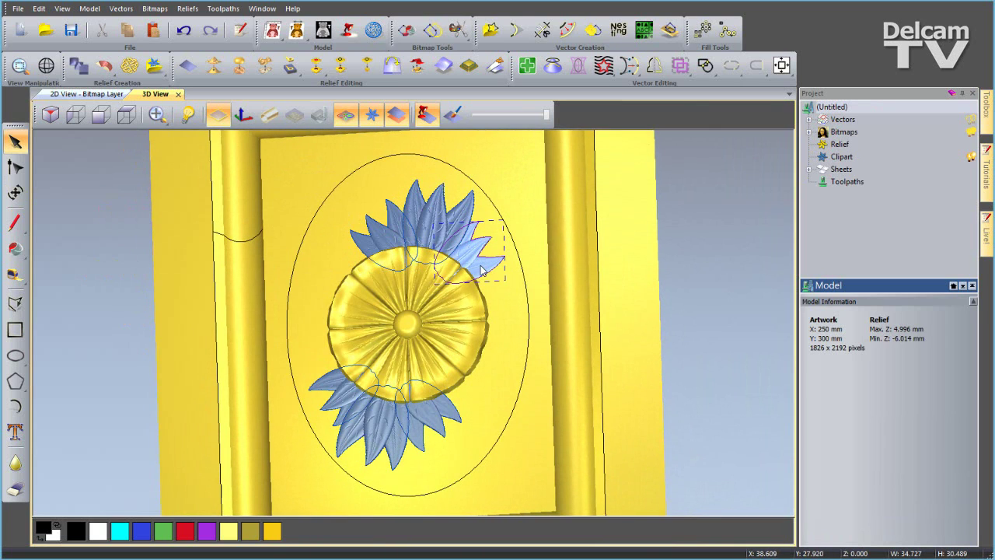
pyautogui.keyDown('shift'); pyautogui.click(390, 240); pyautogui.keyUp('shift')
pyautogui.keyDown('shift'); pyautogui.click(340, 401); pyautogui.keyUp('shift')
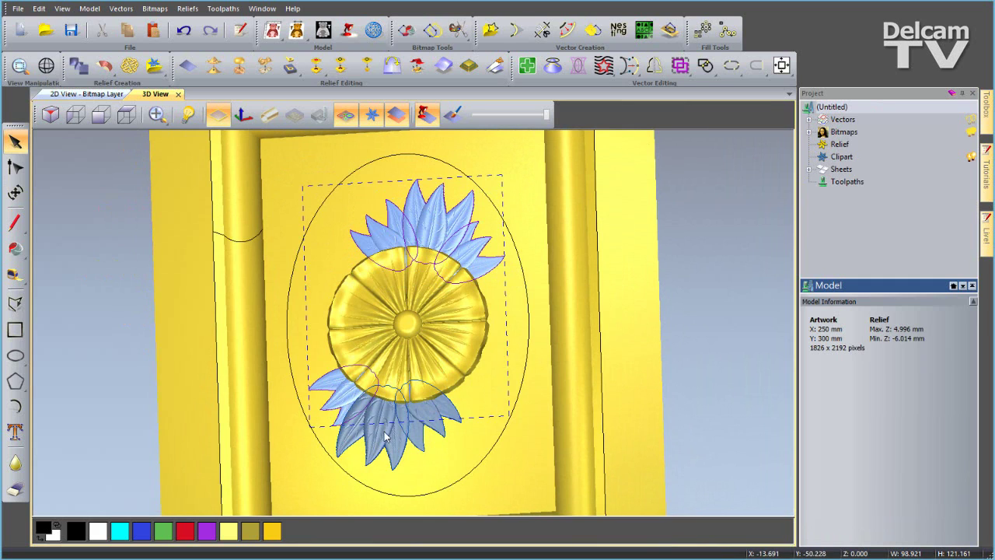
pyautogui.click(16, 192)
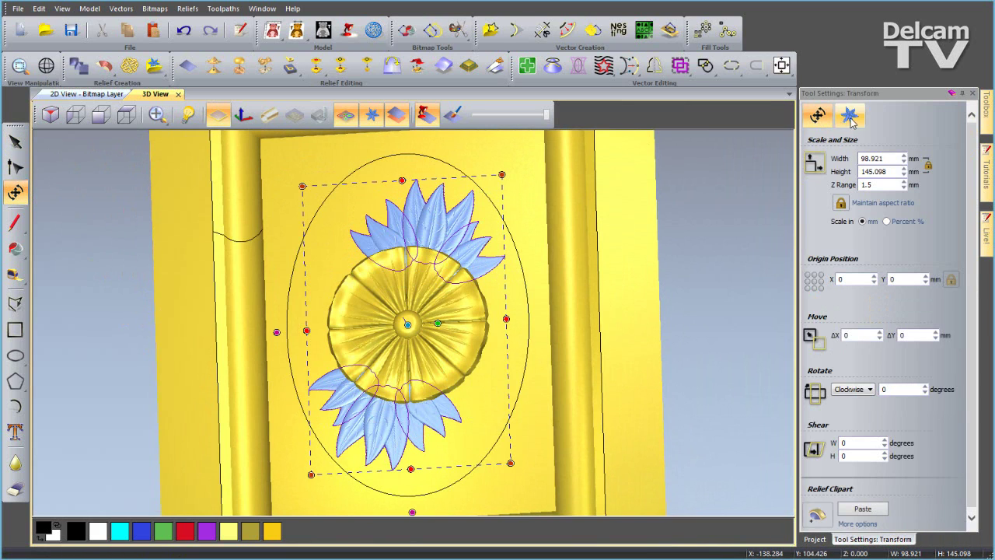
pyautogui.click(849, 115)
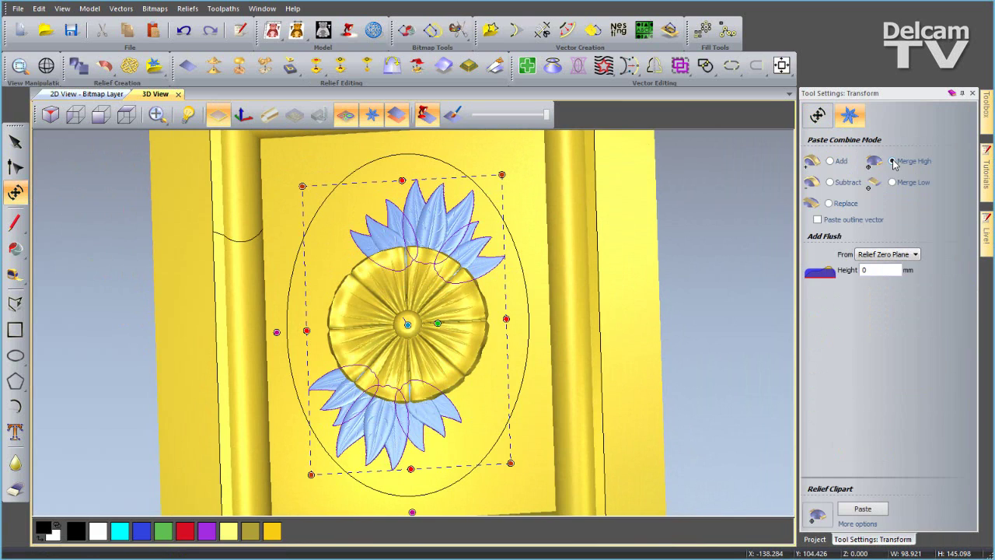
pyautogui.click(867, 509)
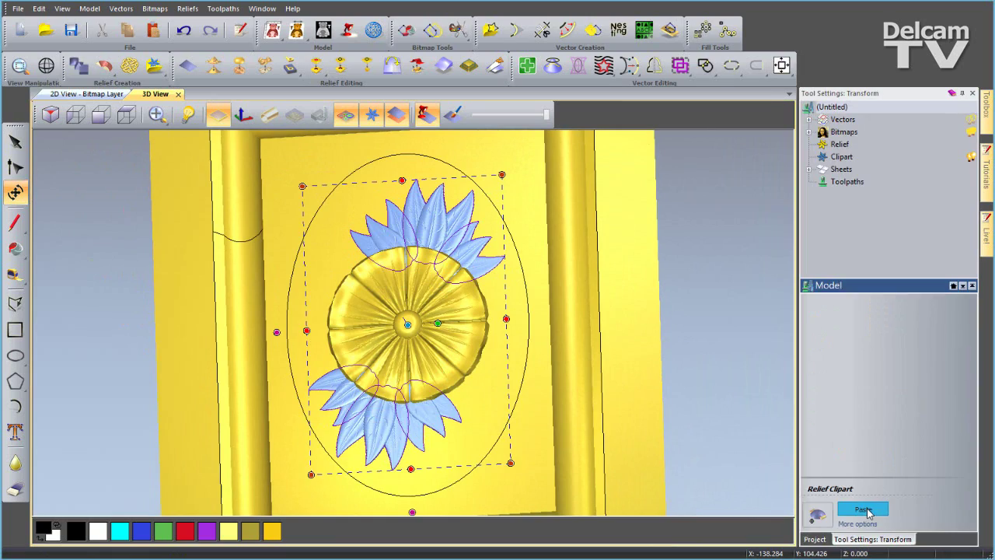
pyautogui.moveTo(561, 447); pyautogui.dragTo(484, 227)
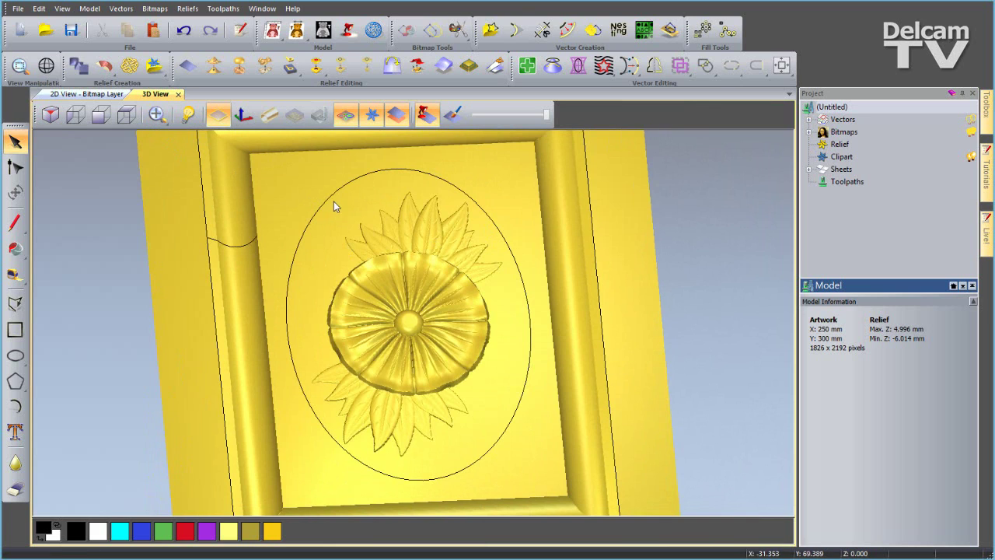
# Step: Give the ellipse around the flower a Round shape profile with the Subtract relief combine mode
pyautogui.click(517, 274)
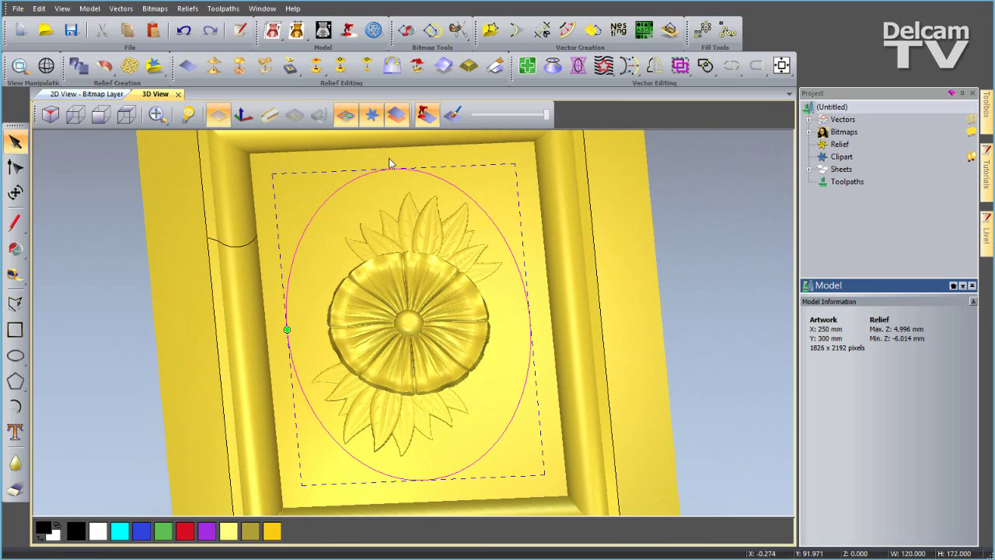
pyautogui.click(77, 67)
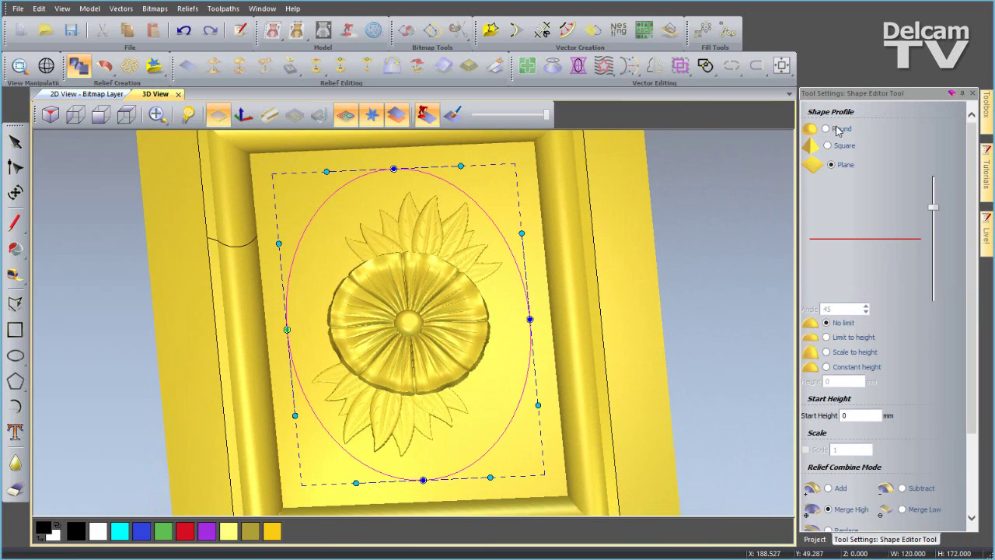
pyautogui.click(827, 130)
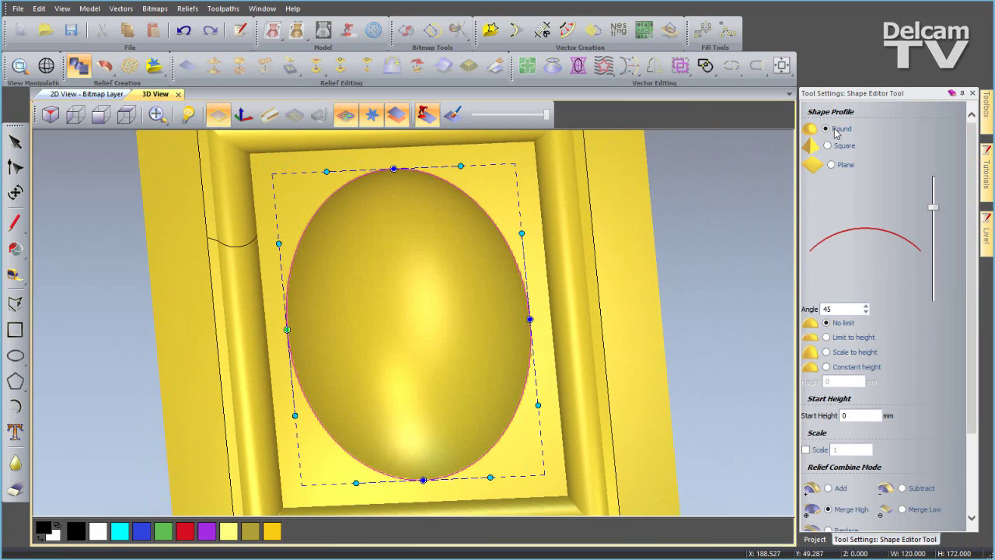
pyautogui.click(903, 488)
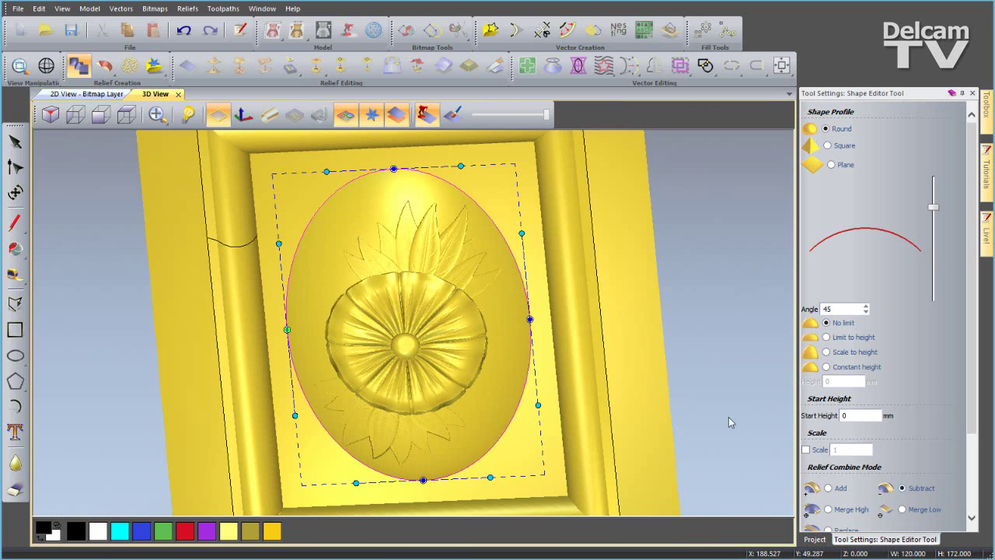
# Step: Set the ellipse's round profile angle to 18 degrees, apply the shape to the relief and close the Shape Editor
pyautogui.click(99, 118)
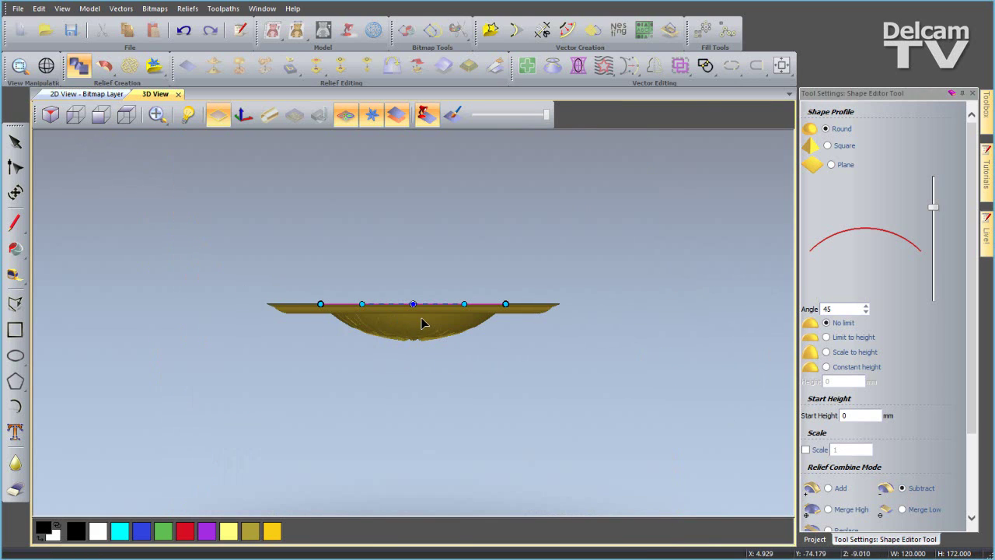
pyautogui.scroll(3, 422, 323)
pyautogui.moveTo(933, 207); pyautogui.dragTo(935, 227)
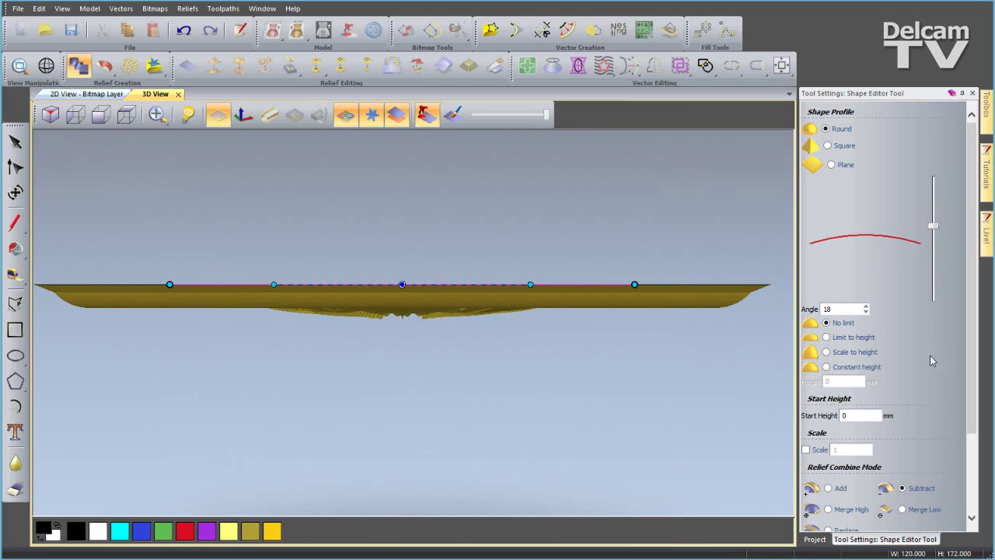
pyautogui.scroll(-3, 976, 365)
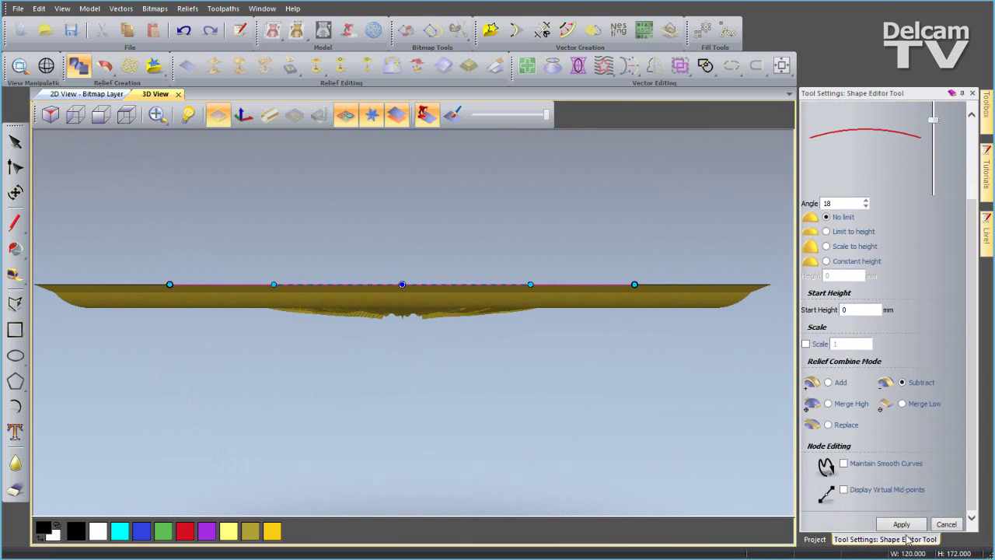
pyautogui.click(901, 524)
pyautogui.click(946, 525)
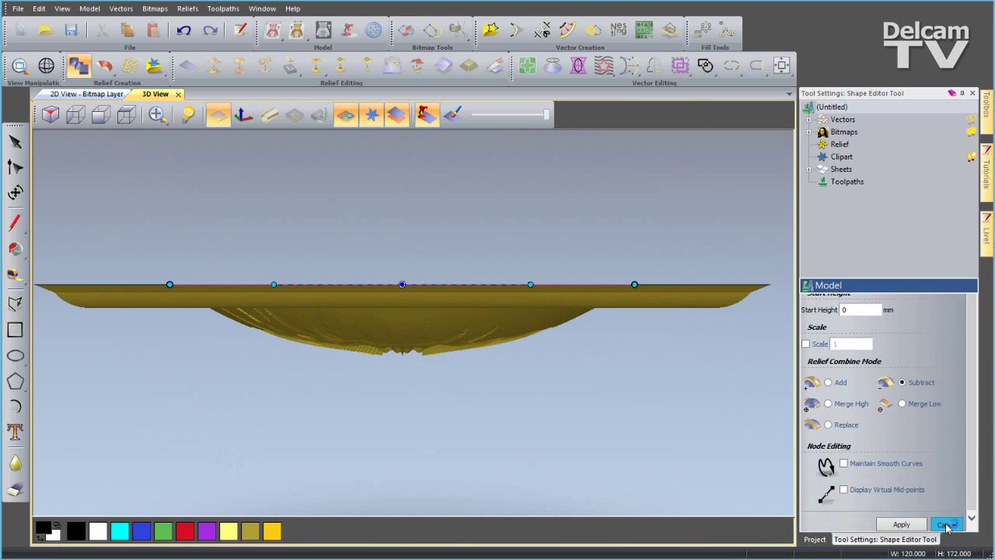
# Step: Examine the dished ellipse and surrounding frame from several angles, hiding the vectors temporarily
pyautogui.click(49, 115)
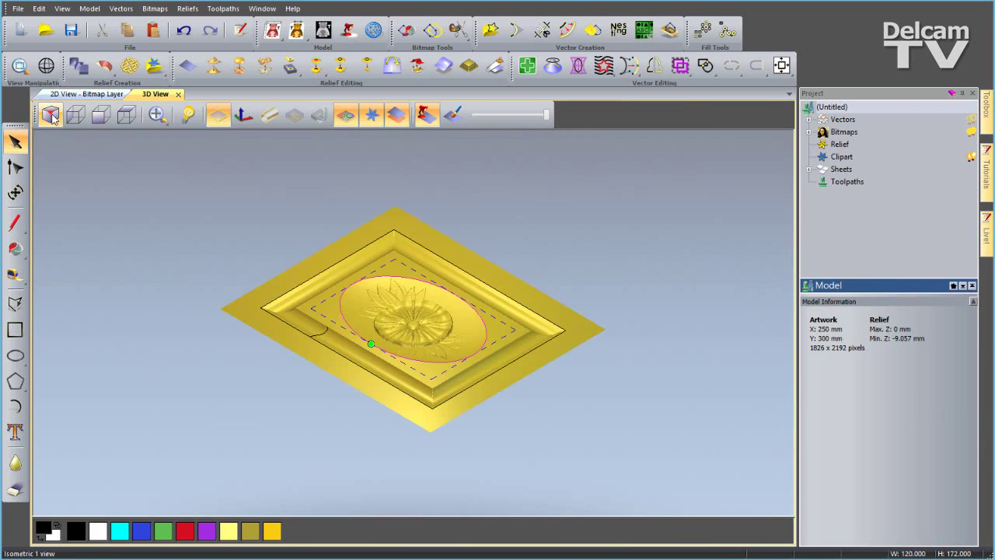
pyautogui.moveTo(450, 302); pyautogui.dragTo(389, 365)
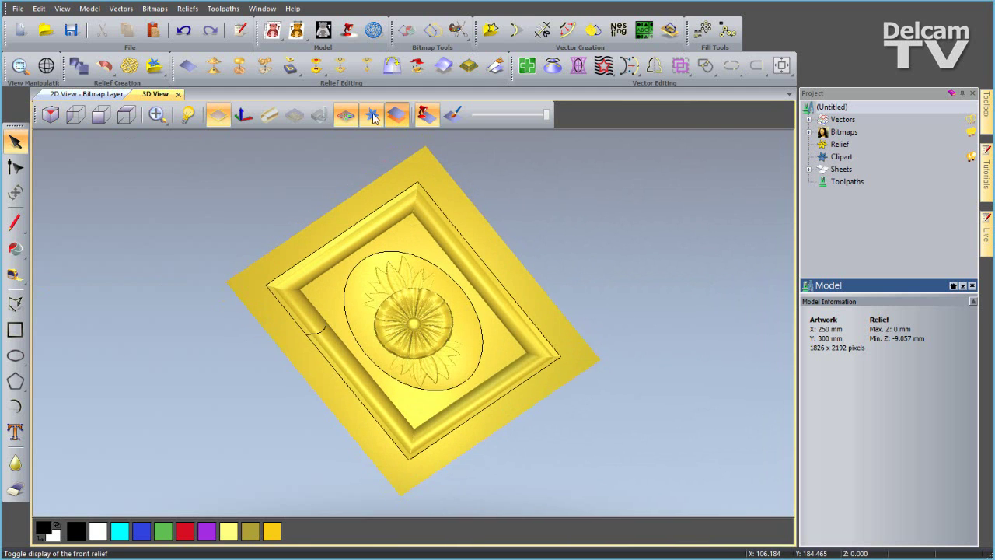
pyautogui.click(345, 115)
pyautogui.moveTo(369, 453); pyautogui.dragTo(412, 381)
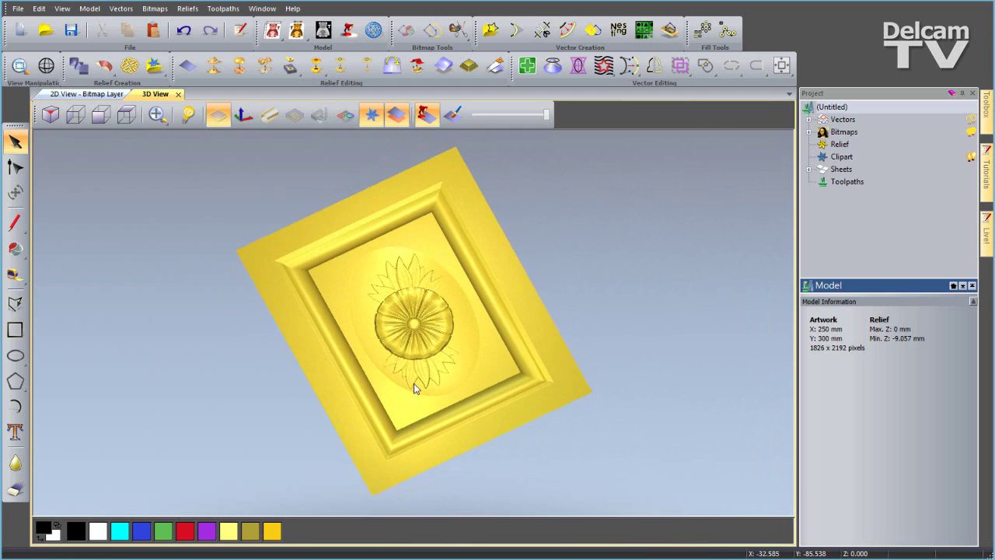
pyautogui.moveTo(413, 381); pyautogui.dragTo(412, 315, button='right')
pyautogui.moveTo(399, 363); pyautogui.dragTo(506, 388)
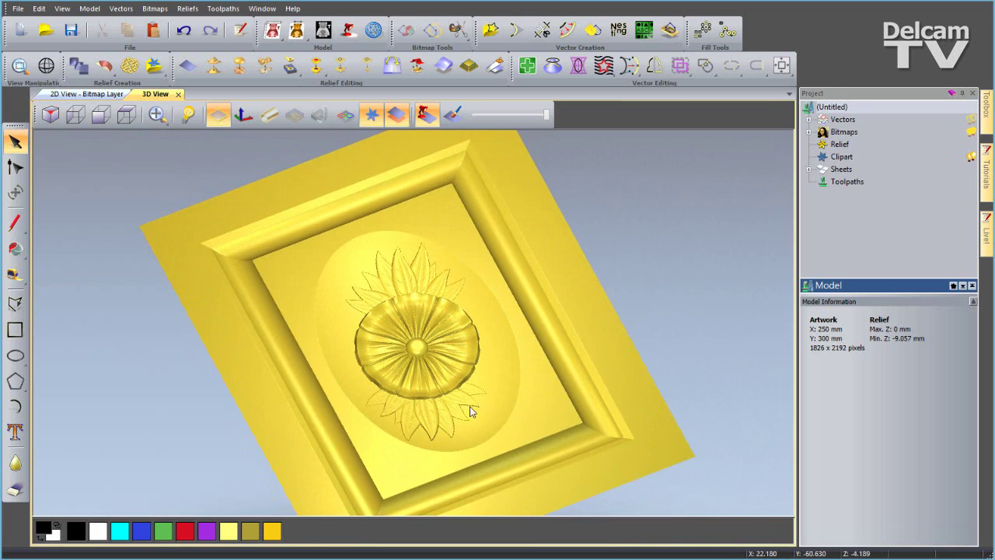
pyautogui.click(347, 116)
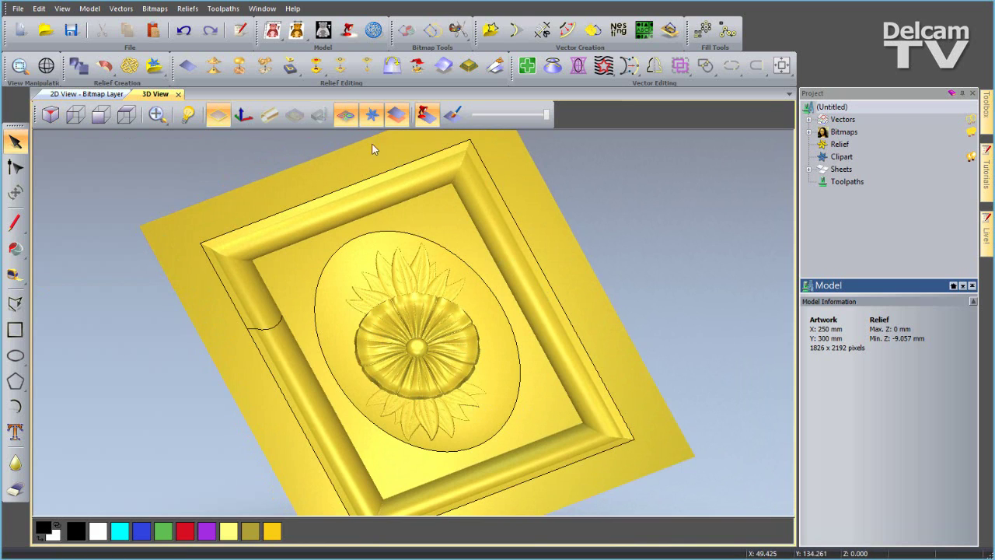
# Step: Offset the outer frame rectangle inwards by about 24.4 mm with sharp corners, matching the frame's inner edge
pyautogui.click(127, 115)
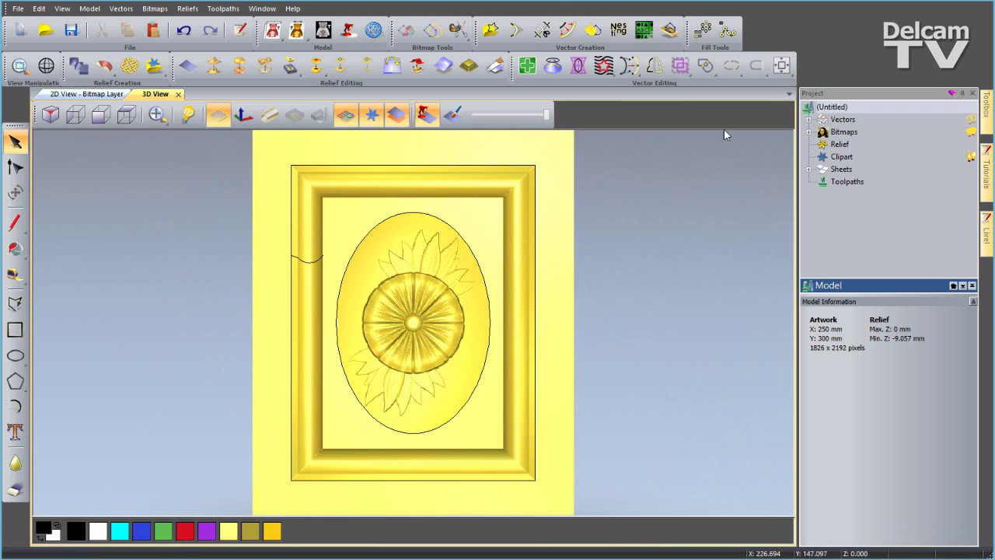
pyautogui.click(567, 30)
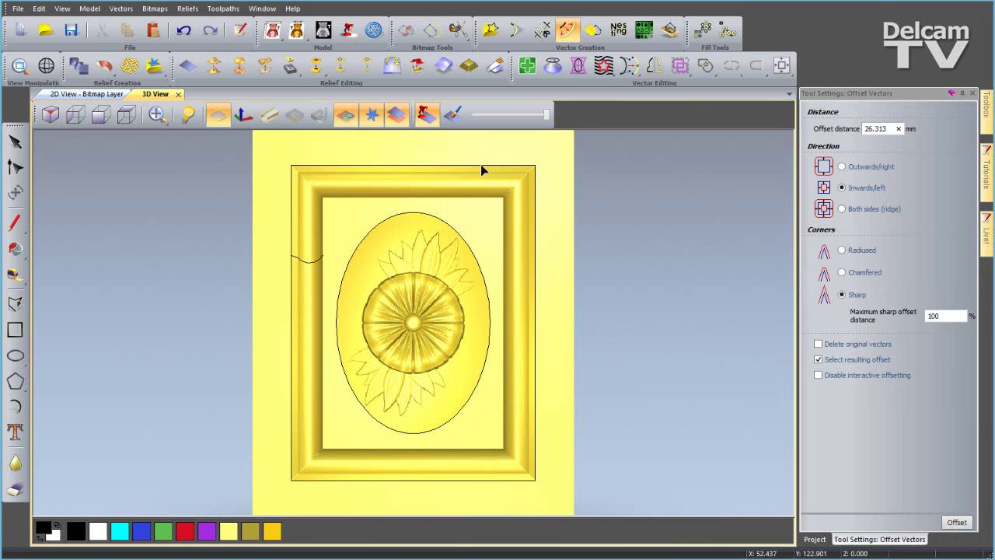
pyautogui.scroll(3, 482, 165)
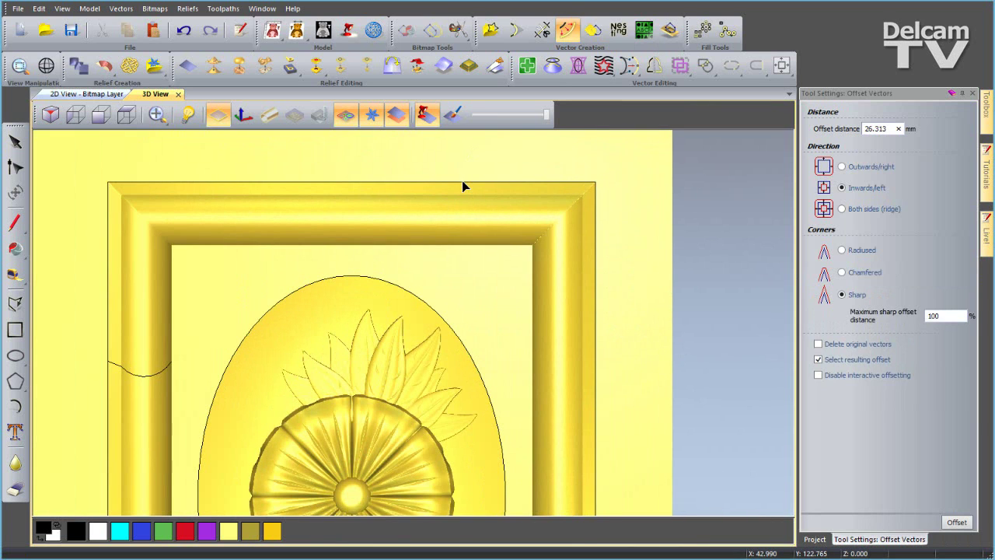
pyautogui.scroll(1, 461, 187)
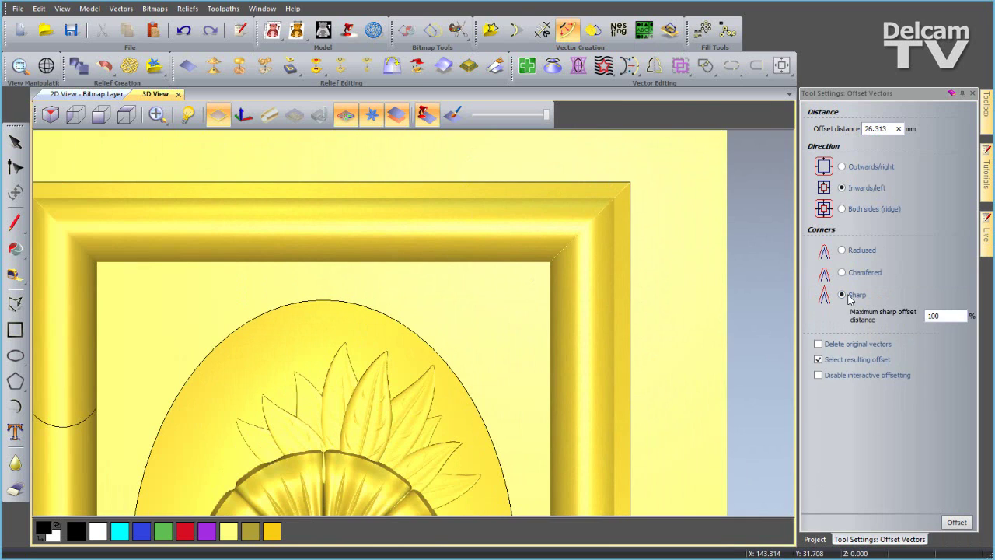
pyautogui.scroll(2, 404, 201)
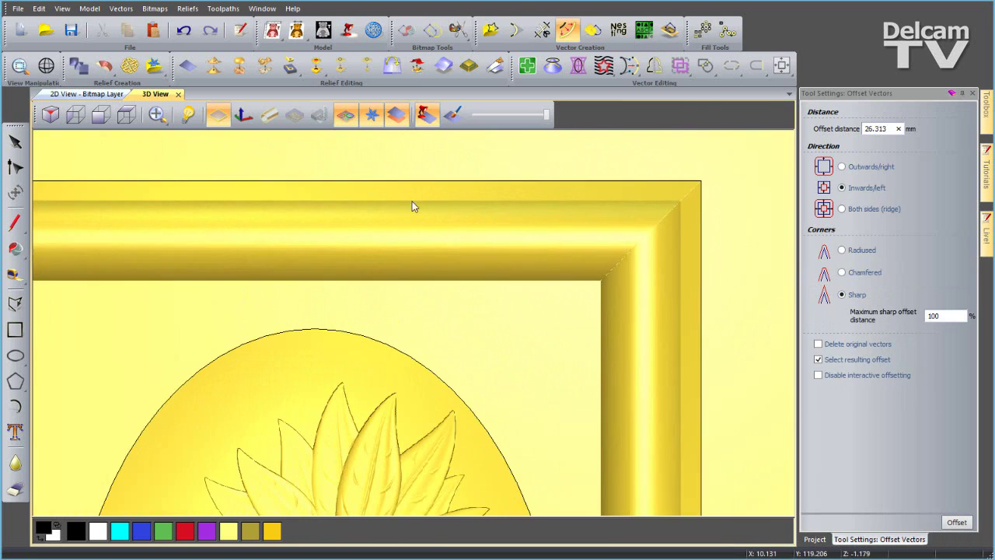
pyautogui.scroll(1, 536, 208)
pyautogui.scroll(1, 507, 186)
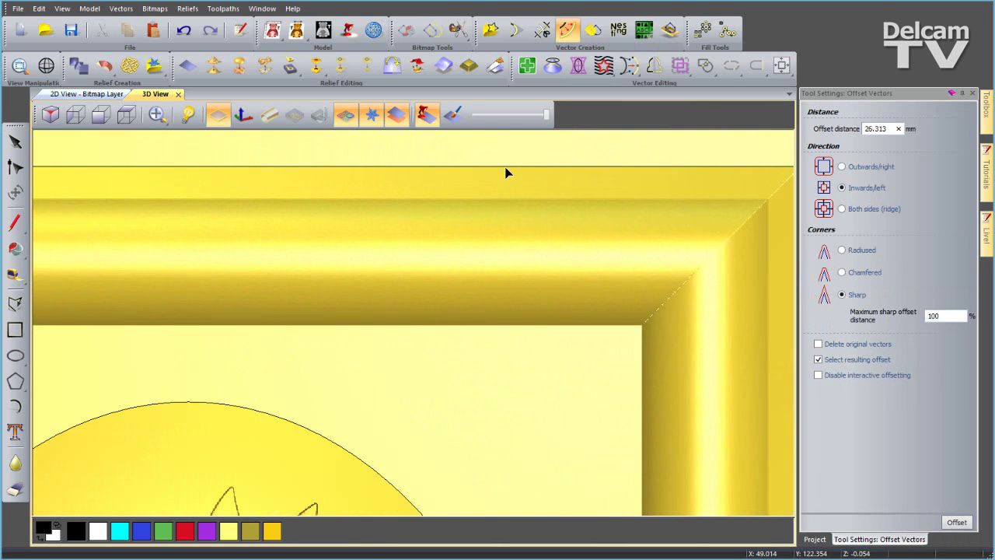
pyautogui.moveTo(505, 168)
pyautogui.mouseDown()
pyautogui.moveTo(495, 251)
pyautogui.moveTo(465, 324)
pyautogui.mouseUp()
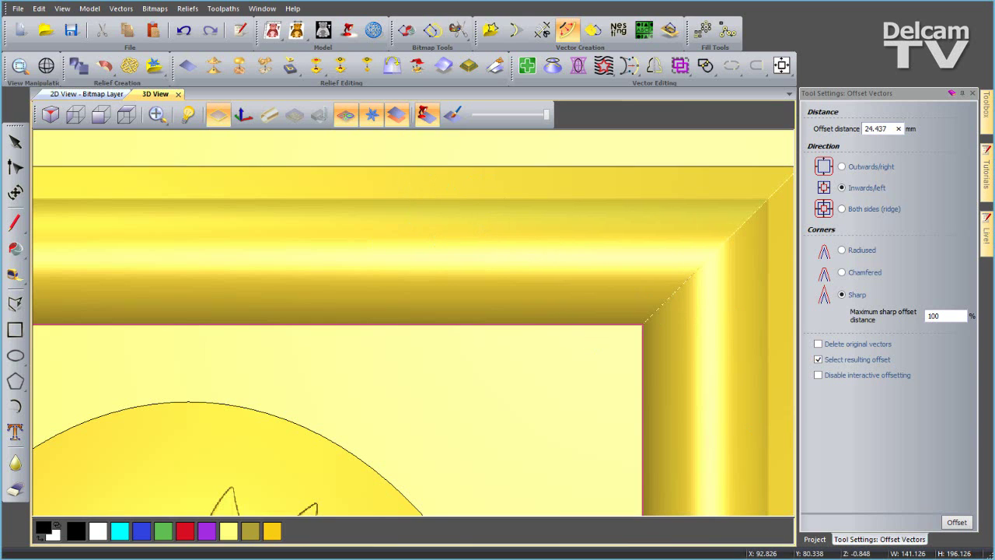
pyautogui.click(971, 92)
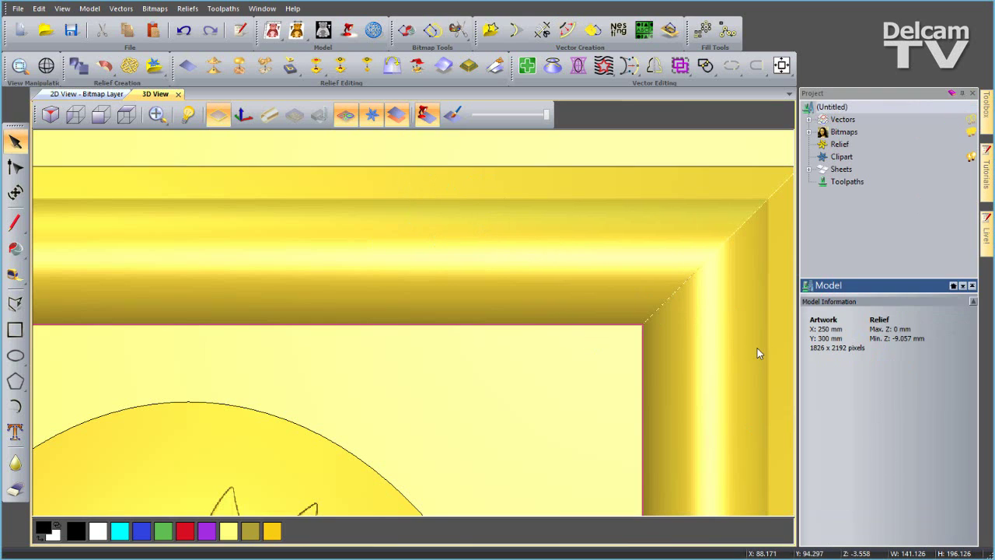
# Step: Start a Machine Relief toolpath that machines inside the selected vectors: the ellipse plus the inner and outer frame rectangles
pyautogui.scroll(-3, 668, 380)
pyautogui.scroll(1, 583, 365)
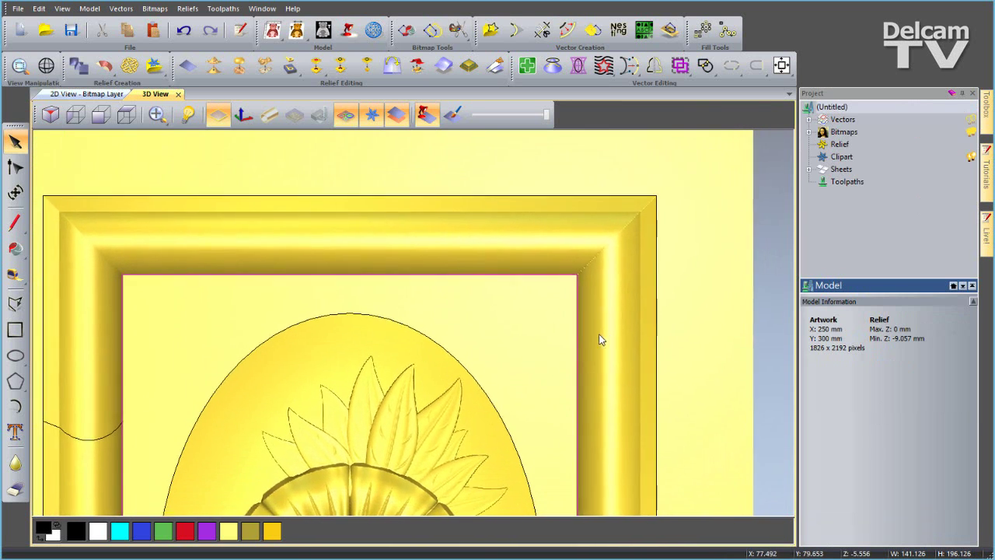
pyautogui.click(331, 311)
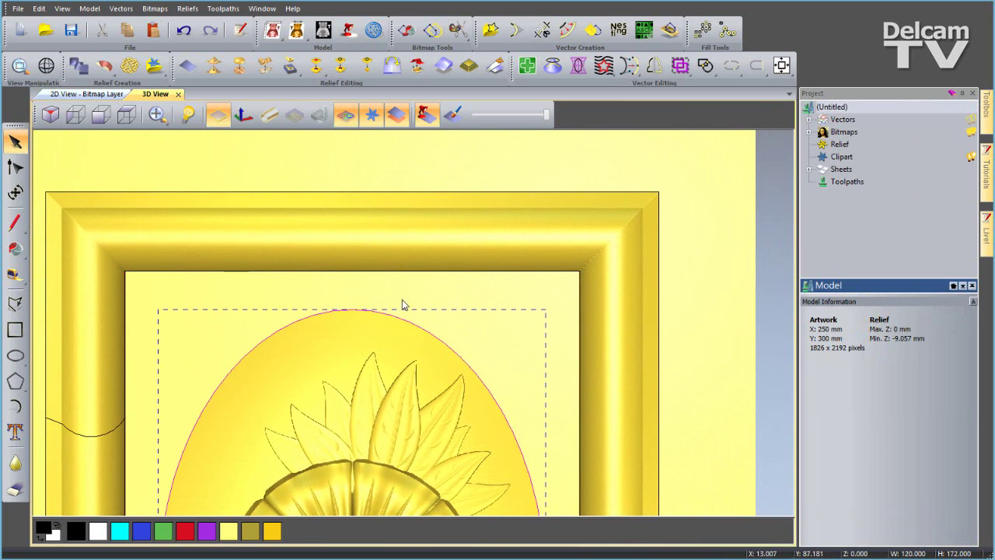
pyautogui.click(414, 274)
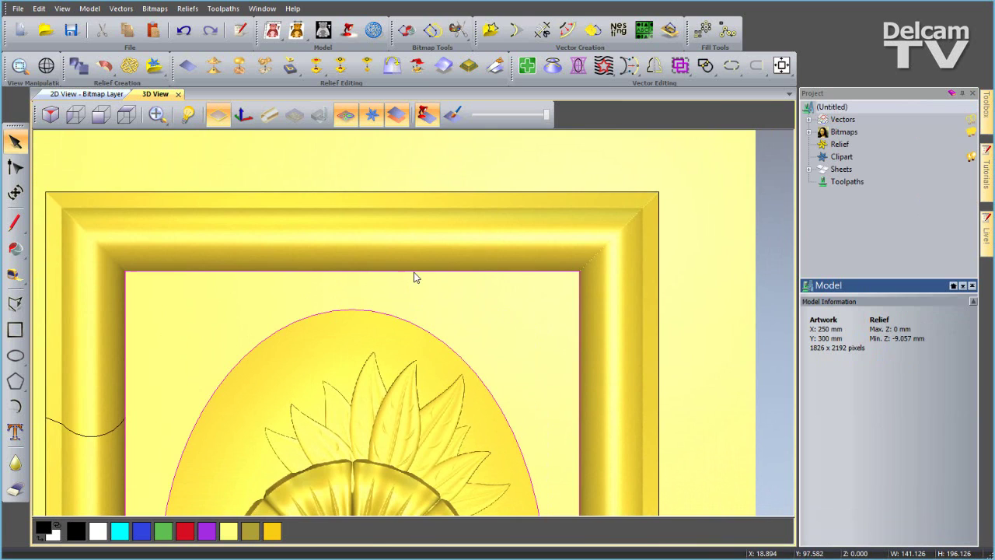
pyautogui.keyDown('shift'); pyautogui.click(459, 192); pyautogui.keyUp('shift')
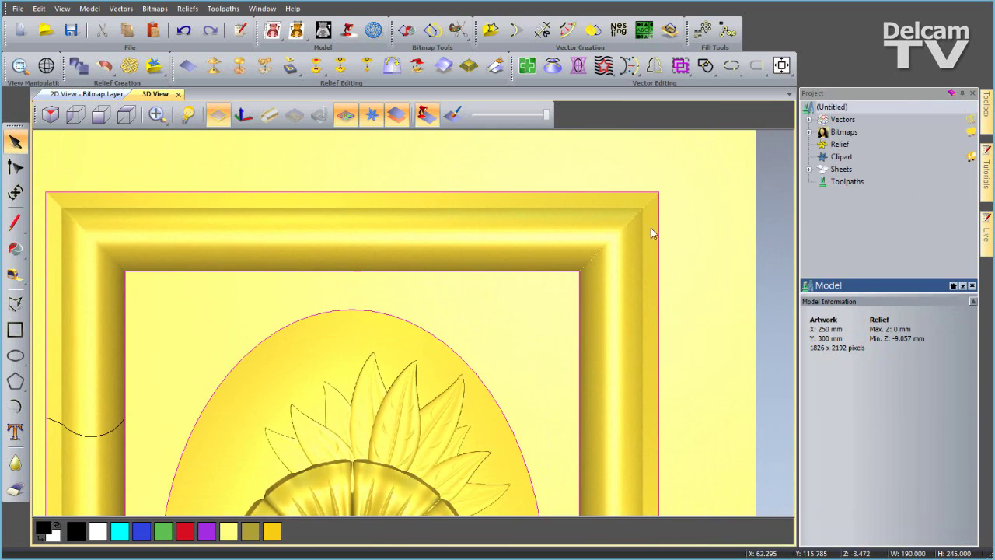
pyautogui.click(840, 181)
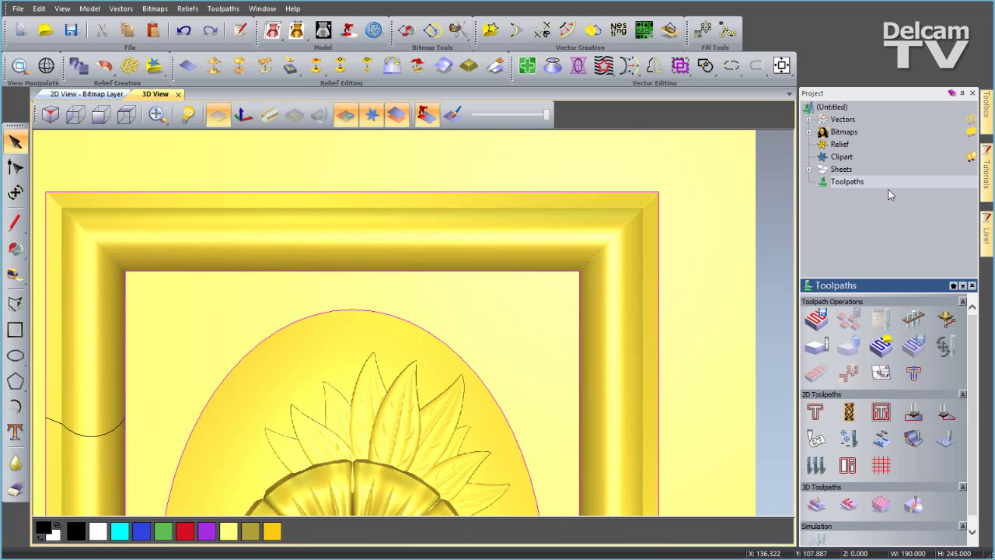
pyautogui.click(813, 506)
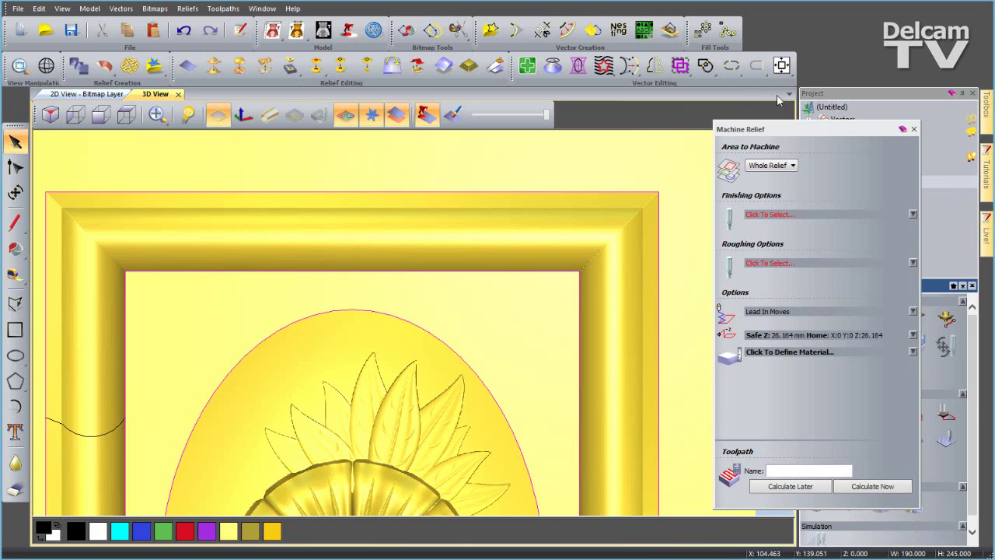
pyautogui.moveTo(777, 134); pyautogui.dragTo(749, 70)
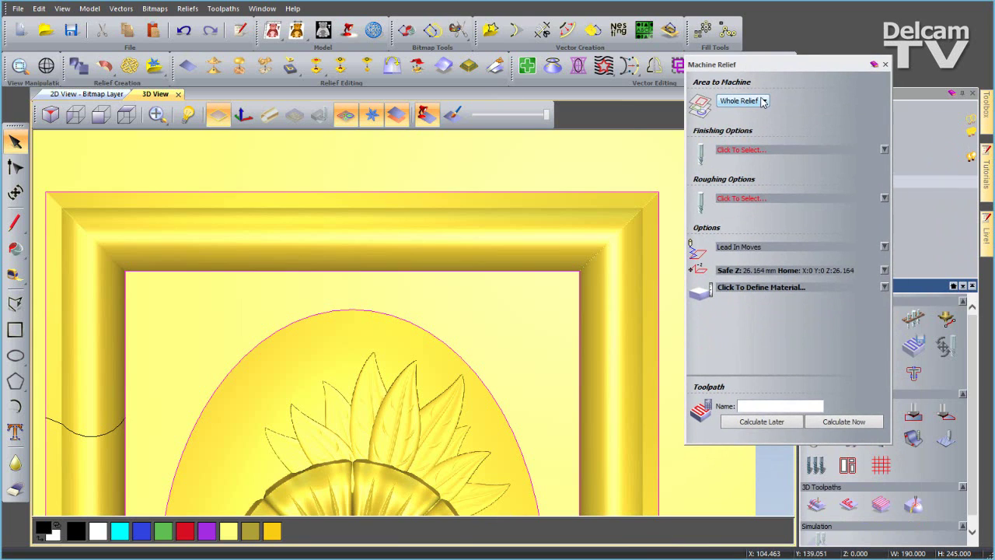
pyautogui.click(764, 101)
pyautogui.click(753, 154)
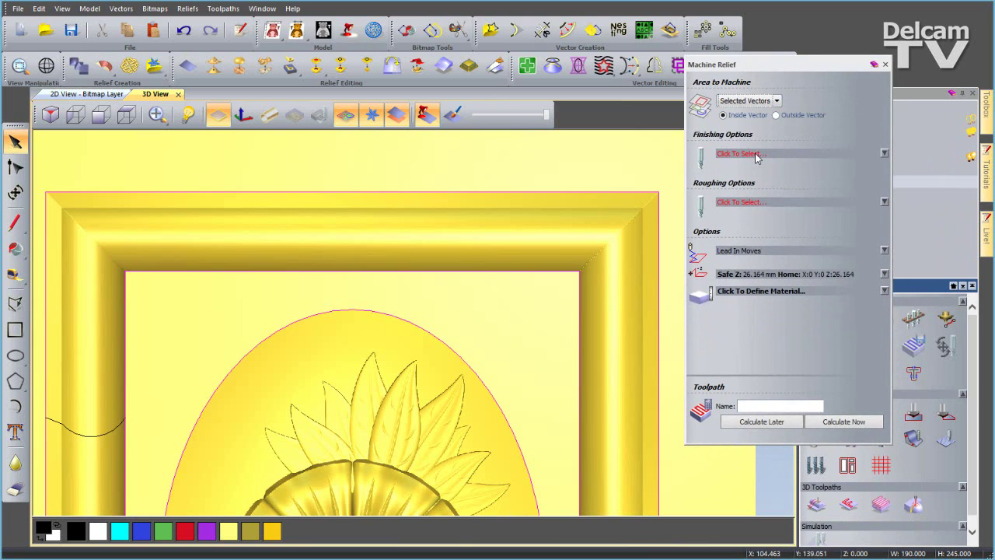
# Step: Choose the steel Ball Nose 1.5 mm as the finishing tool and set its raster angle to 45
pyautogui.click(884, 154)
pyautogui.click(388, 313)
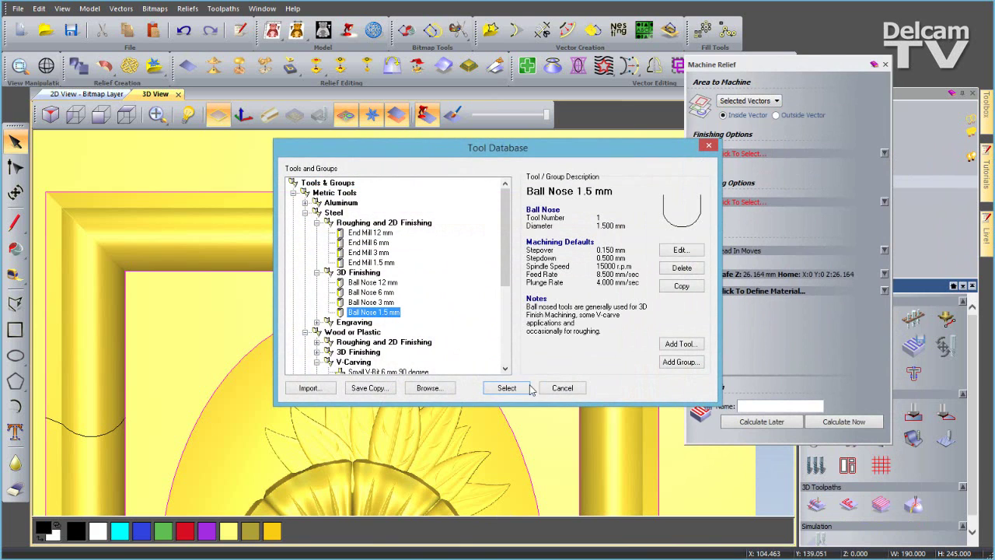
pyautogui.click(506, 390)
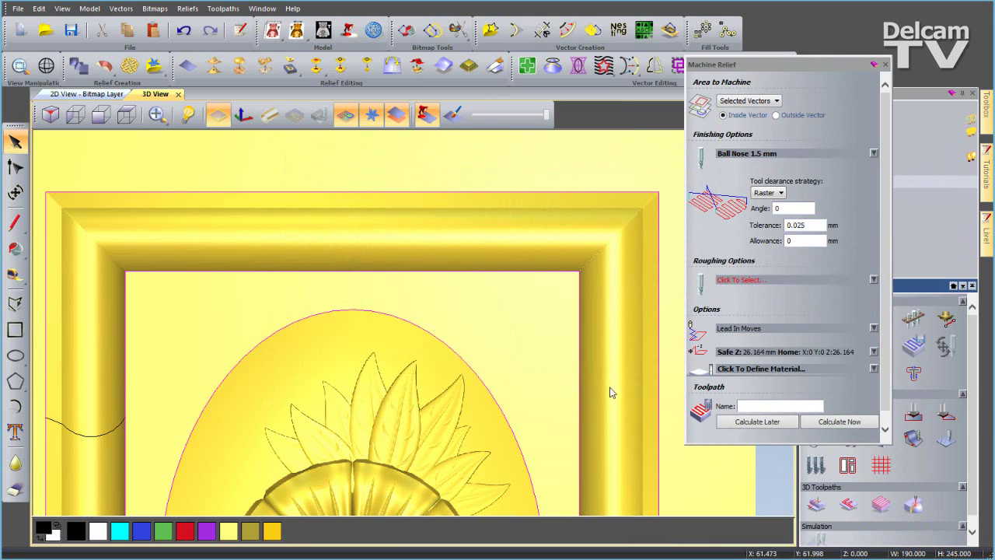
pyautogui.doubleClick(775, 207)
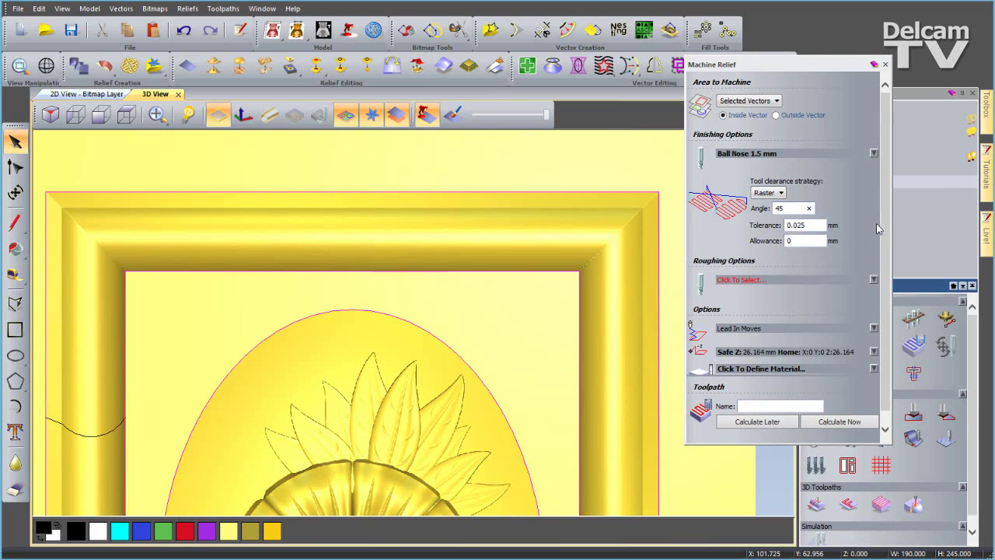
# Step: Choose the steel End Mill 3 mm as the roughing tool for the Machine Relief toolpath
pyautogui.moveTo(884, 234); pyautogui.dragTo(882, 260)
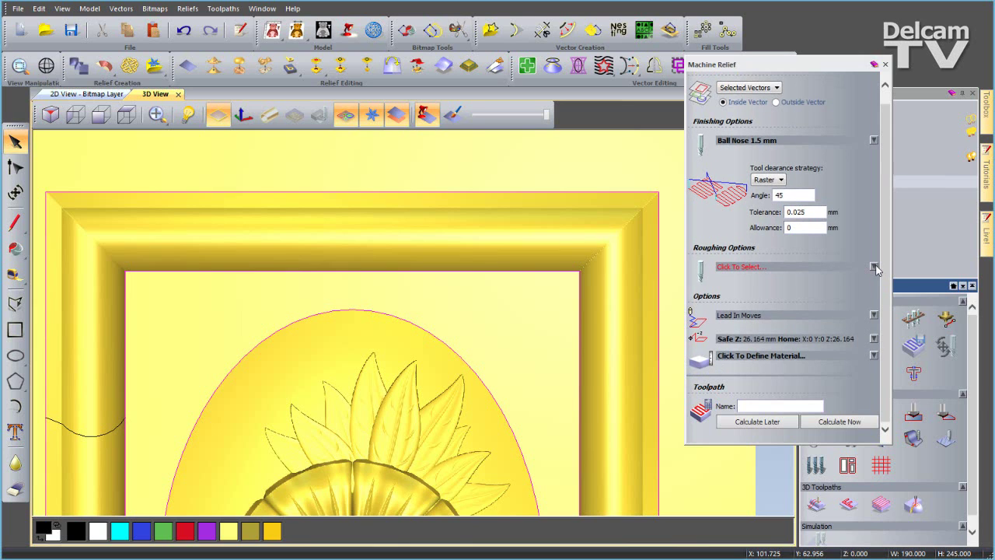
pyautogui.click(874, 266)
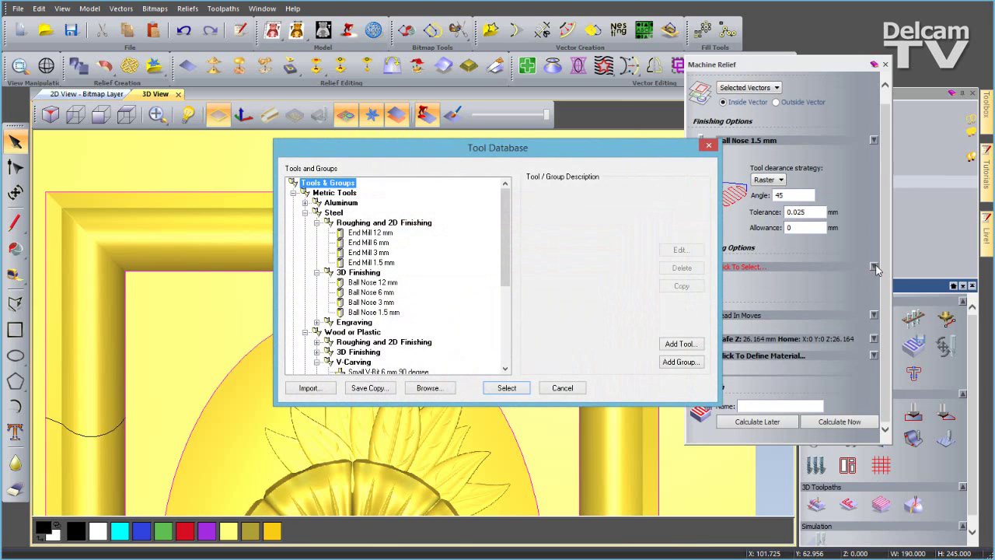
pyautogui.click(373, 253)
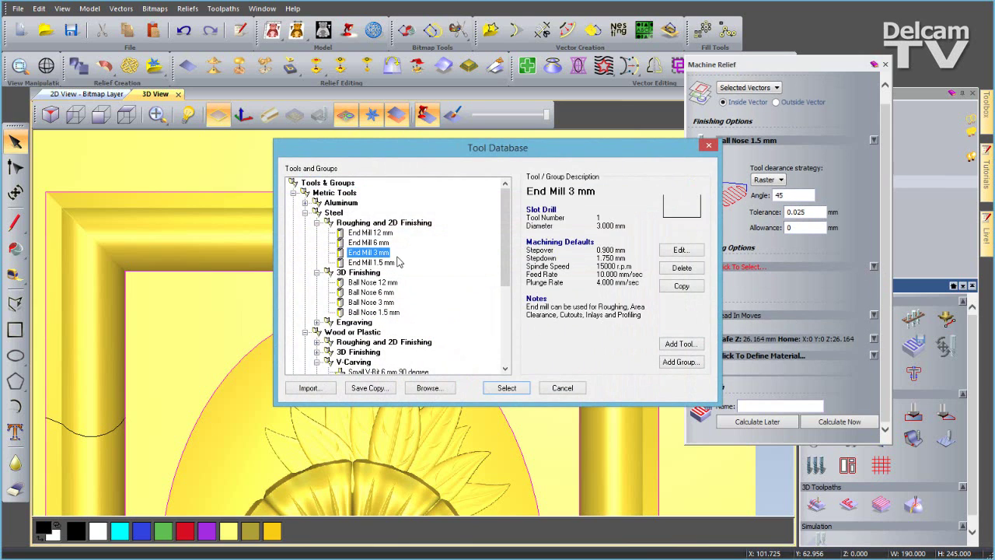
pyautogui.click(506, 388)
# Step: Set the material thickness to 15 mm, then calculate the Machine Relief toolpaths and close the settings
pyautogui.moveTo(883, 264); pyautogui.dragTo(888, 328)
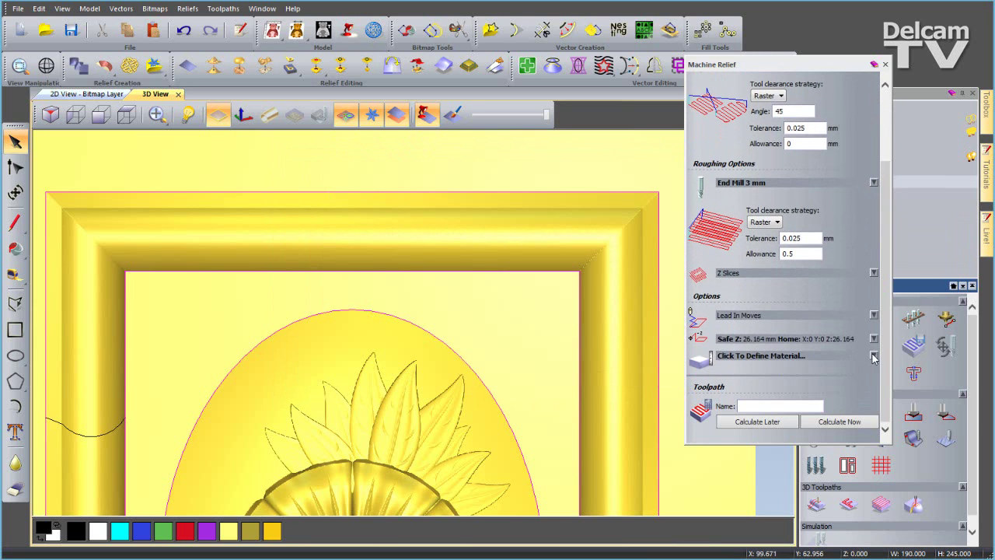
pyautogui.click(873, 356)
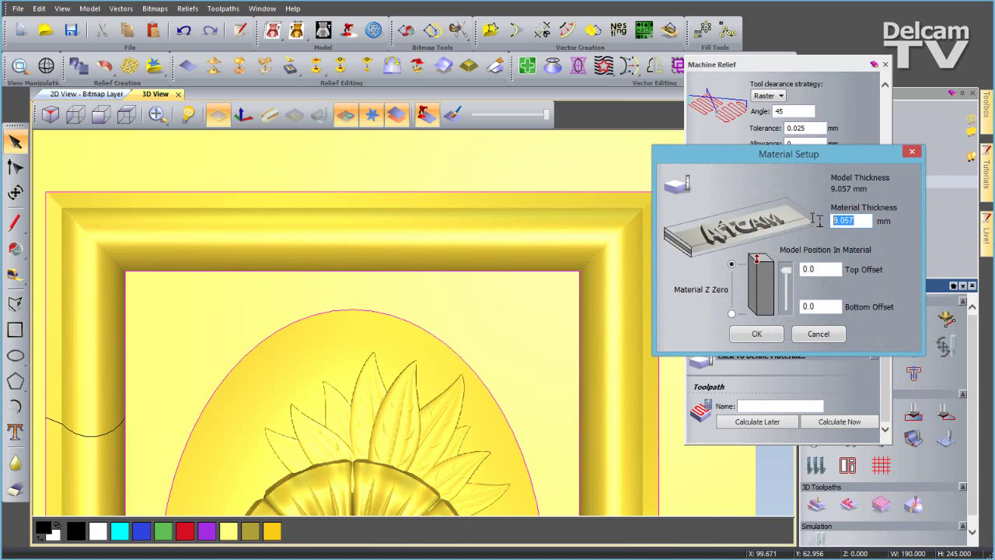
pyautogui.write('15')
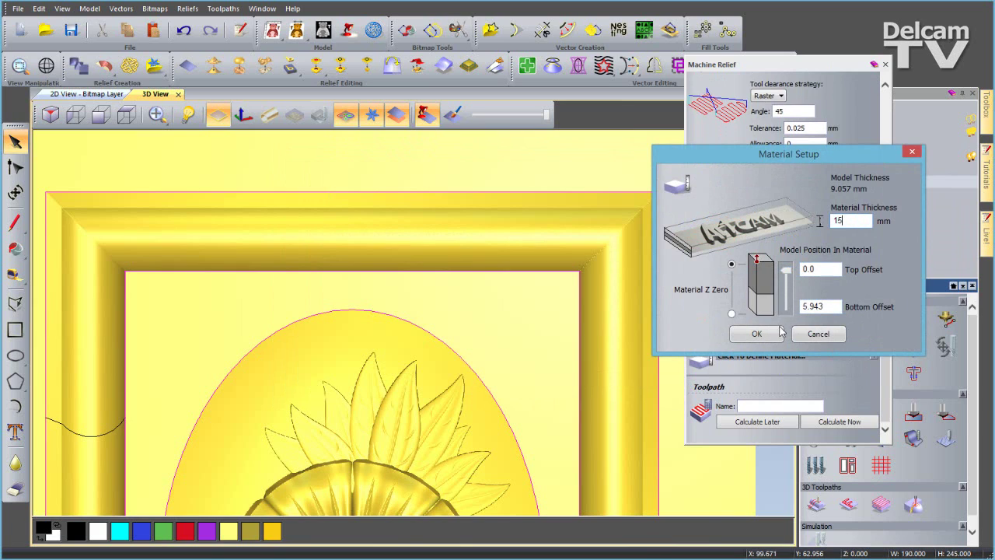
pyautogui.click(756, 333)
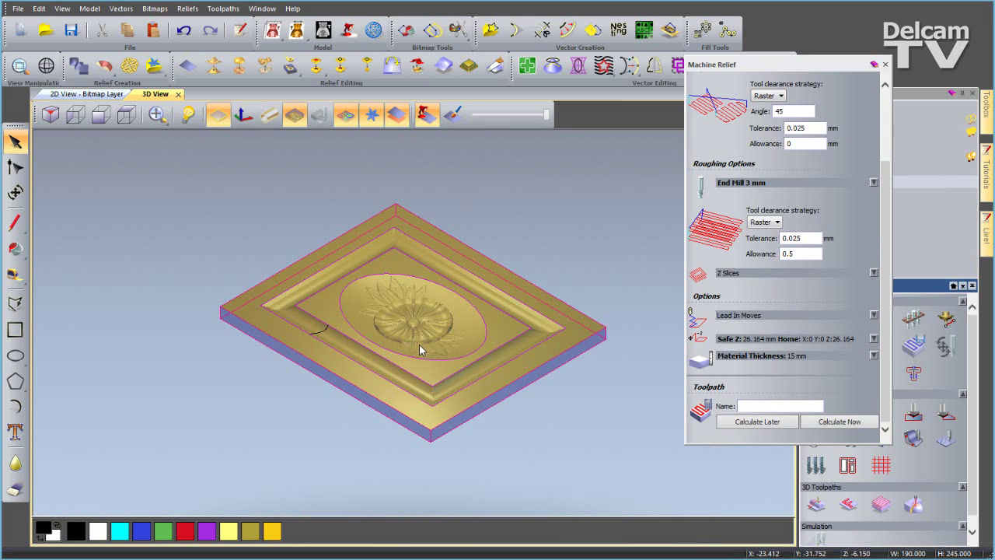
pyautogui.click(835, 423)
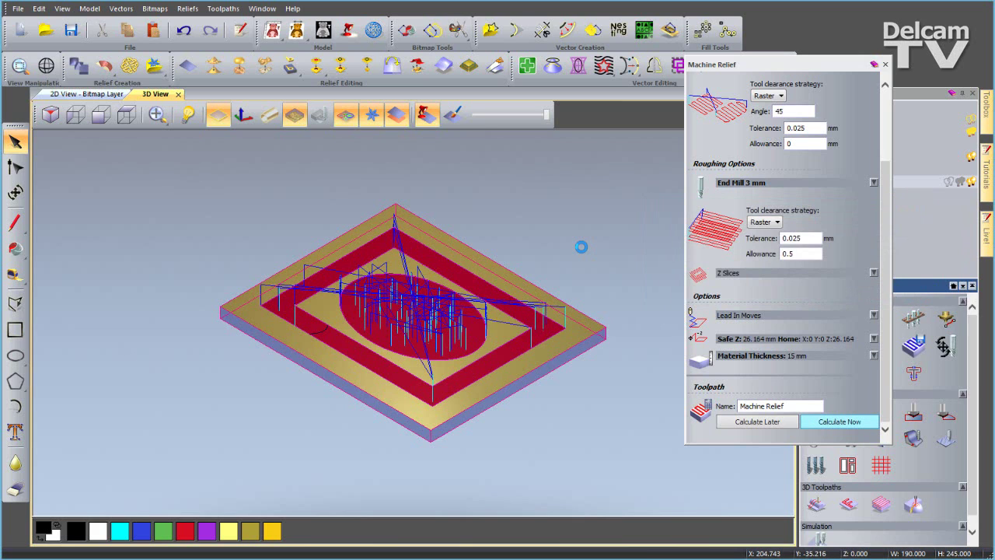
pyautogui.click(886, 64)
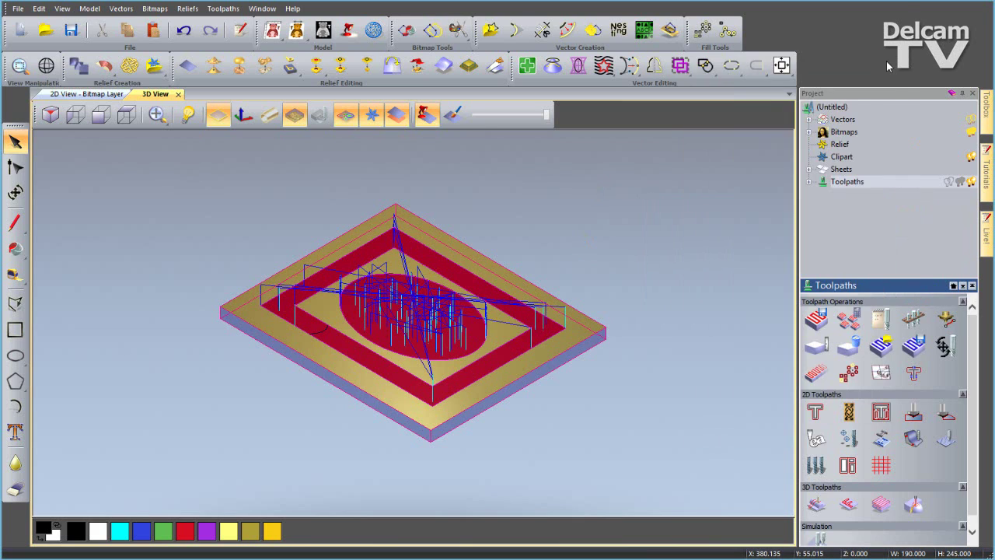
# Step: Examine the End Mill 3 mm roughing and Ball Nose 1.5 mm finishing toolpaths separately, leaving both hidden
pyautogui.click(809, 181)
pyautogui.click(823, 195)
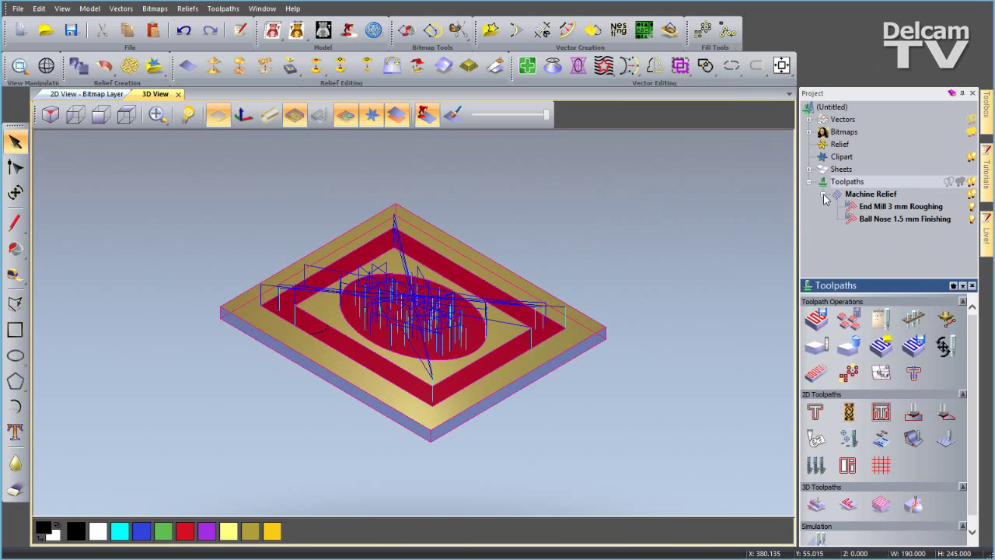
pyautogui.click(972, 220)
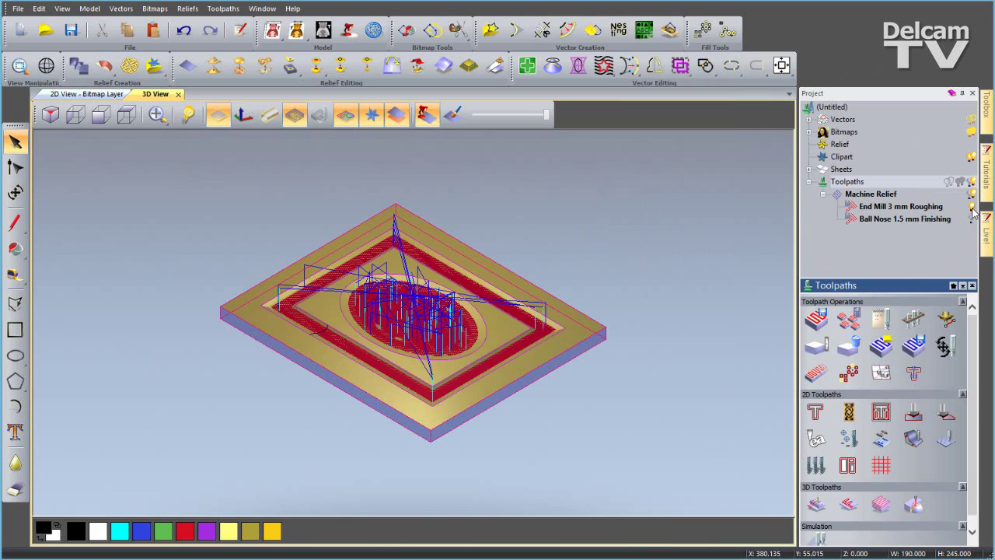
pyautogui.click(971, 207)
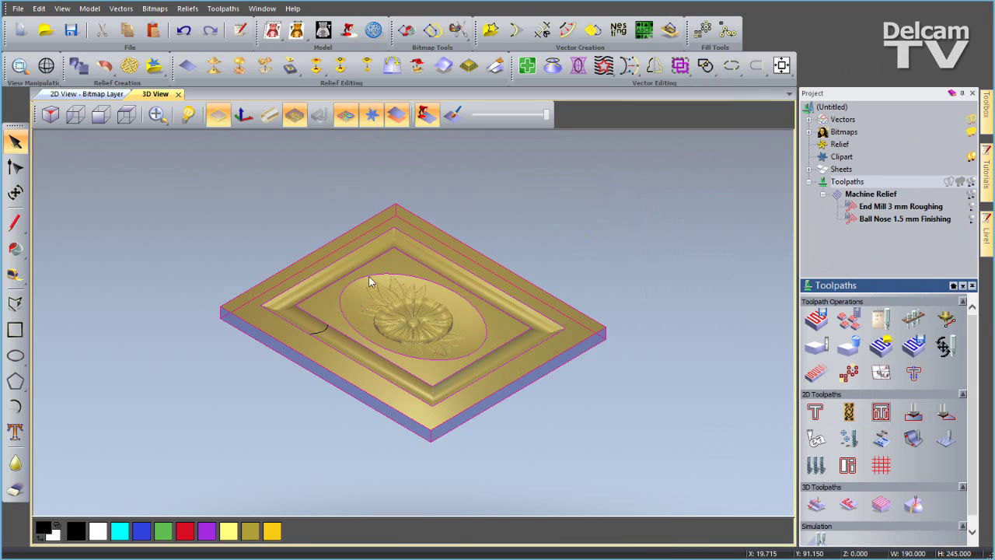
pyautogui.scroll(4, 395, 292)
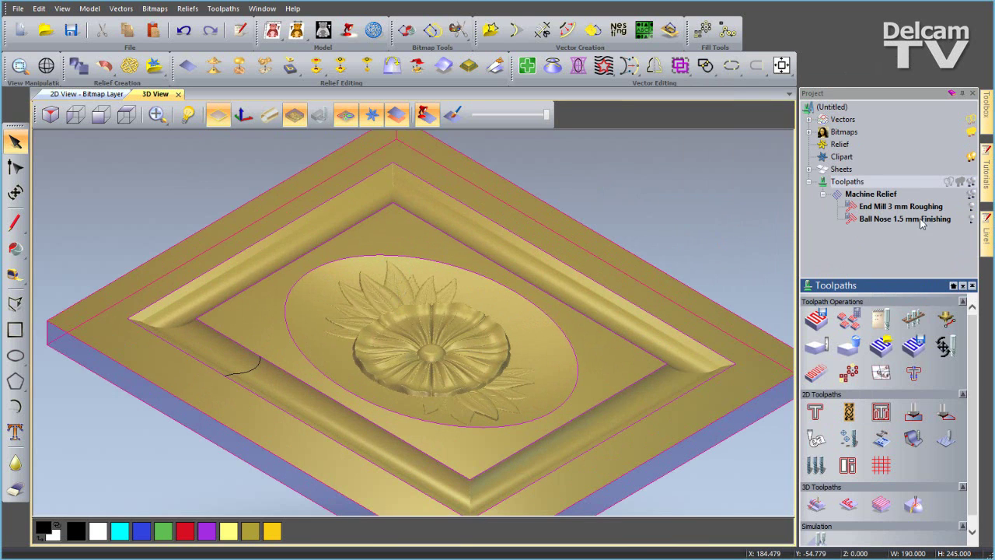
pyautogui.click(971, 208)
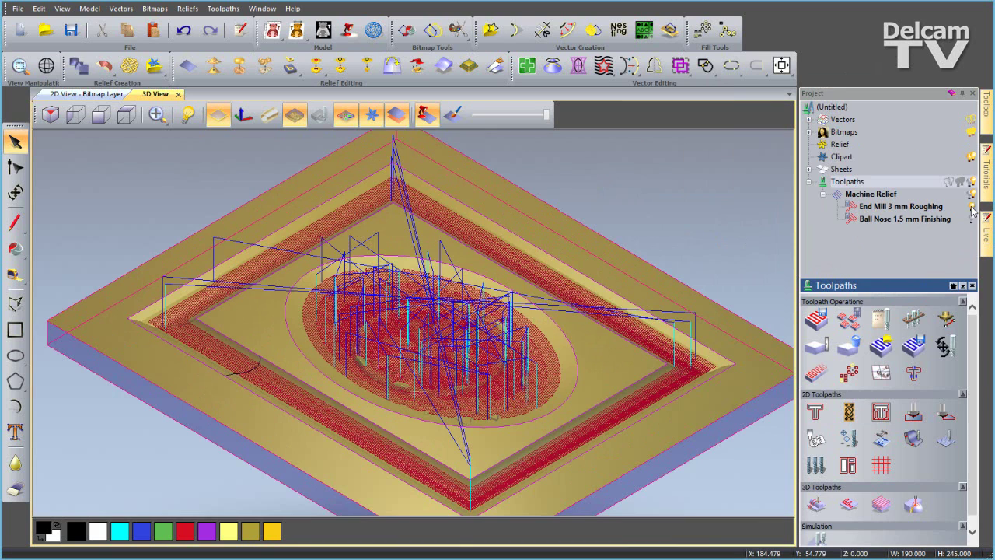
pyautogui.click(971, 207)
pyautogui.click(970, 220)
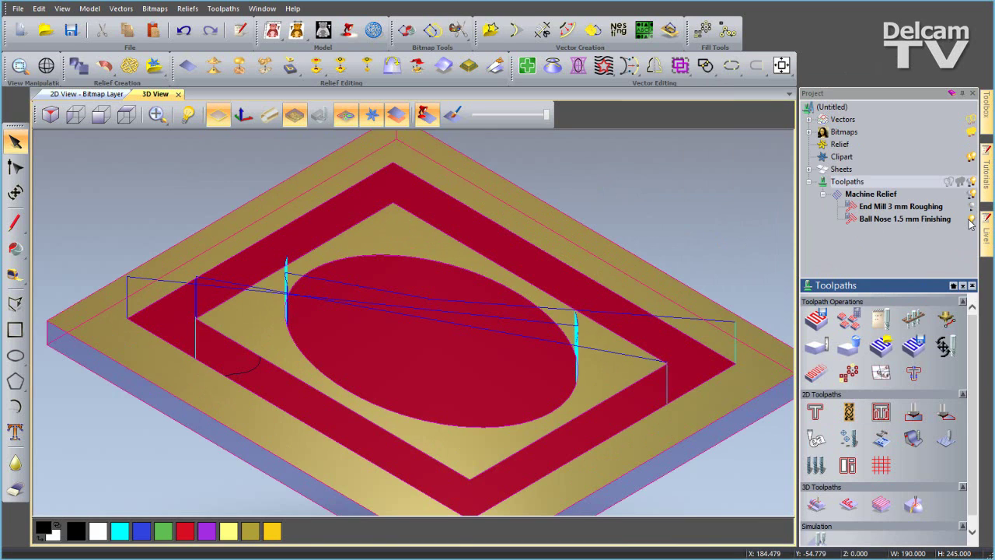
pyautogui.click(972, 221)
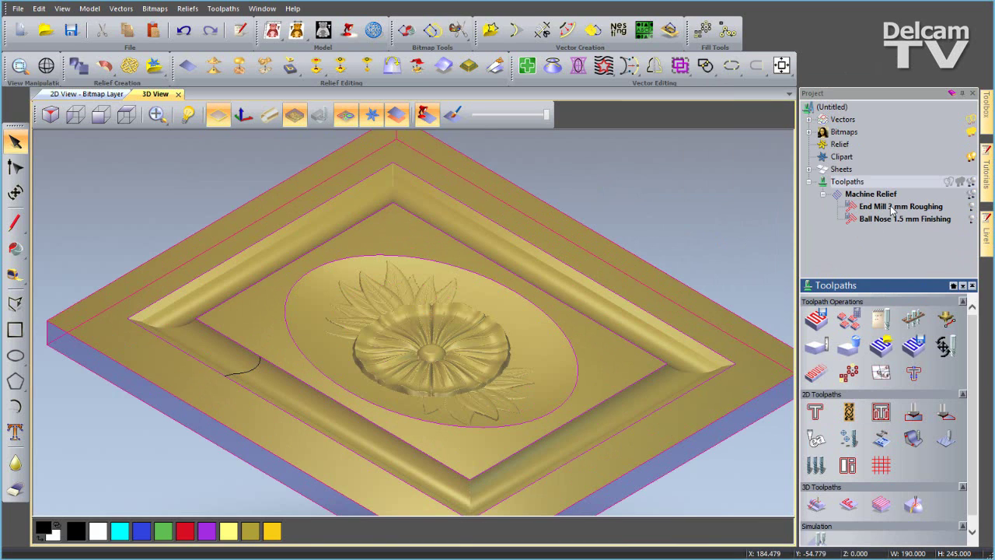
# Step: Simulate the End Mill 3 mm Roughing toolpath on the material block and inspect the rough cut
pyautogui.rightClick(906, 210)
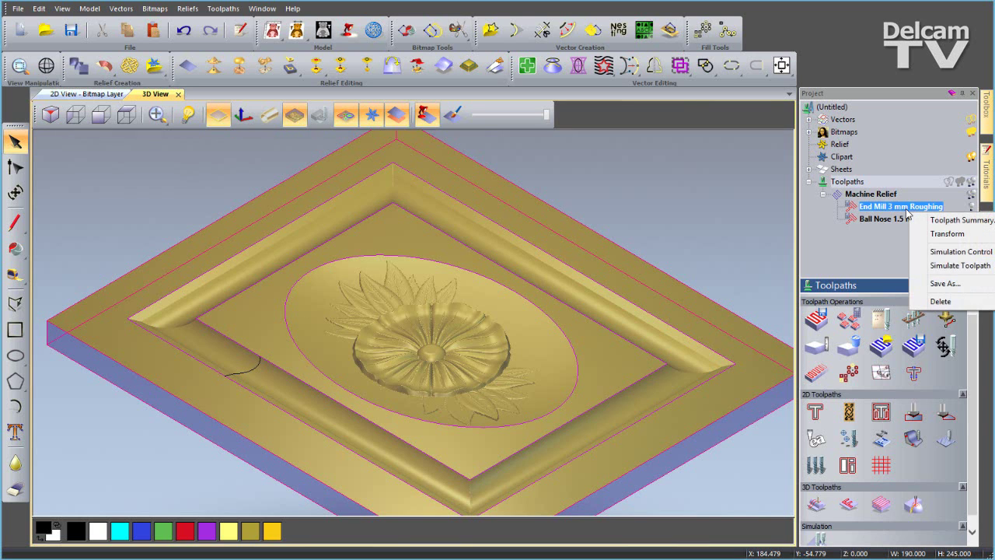
pyautogui.click(960, 265)
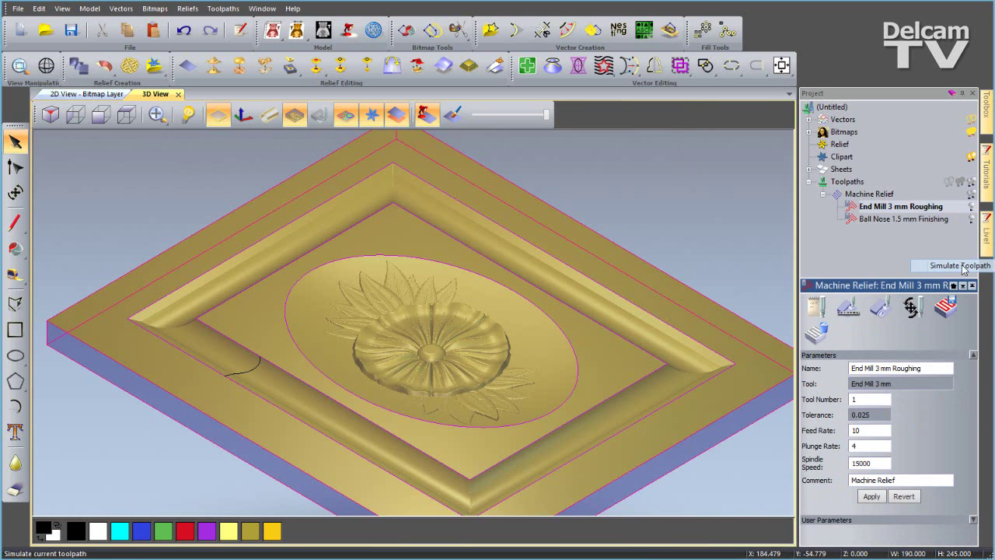
pyautogui.click(452, 381)
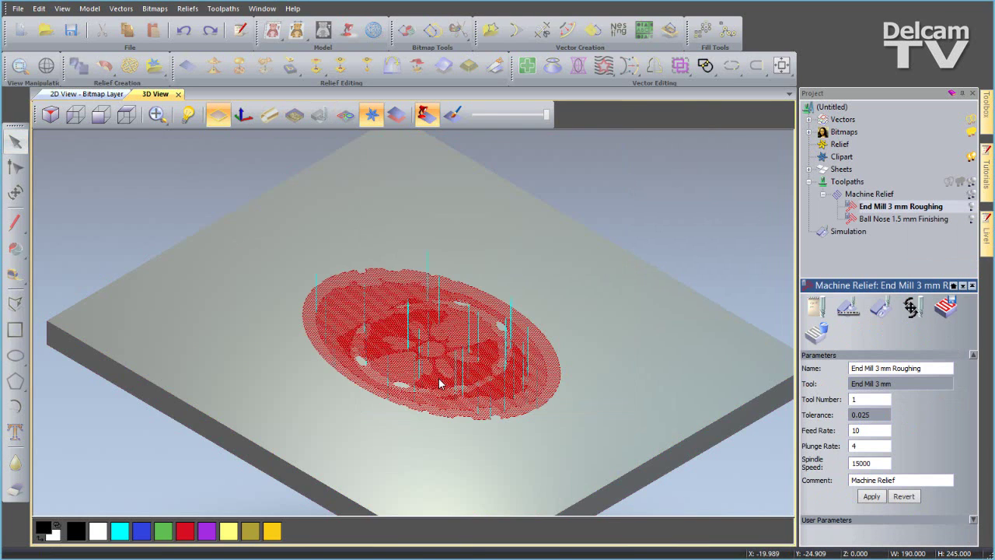
pyautogui.moveTo(445, 354); pyautogui.dragTo(478, 328)
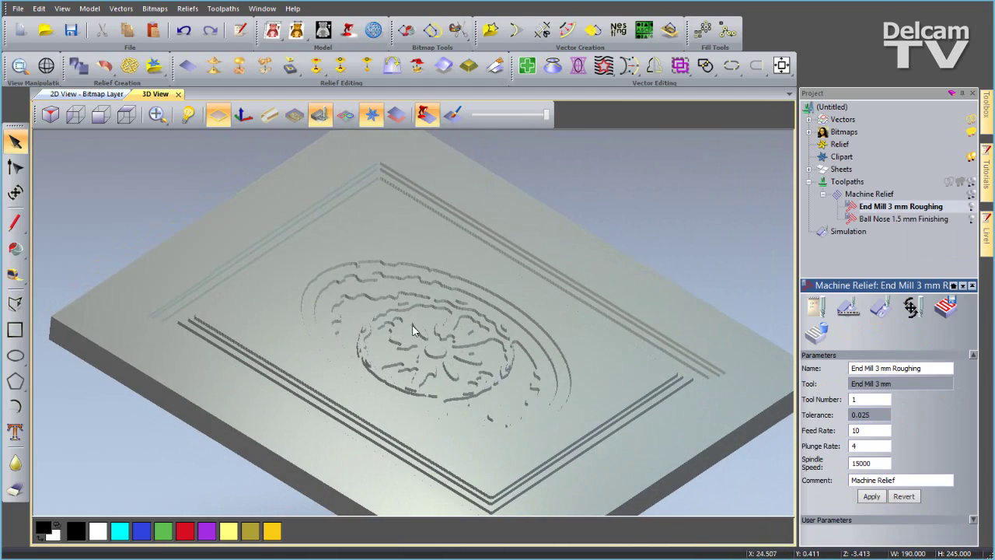
pyautogui.moveTo(413, 328); pyautogui.dragTo(332, 365)
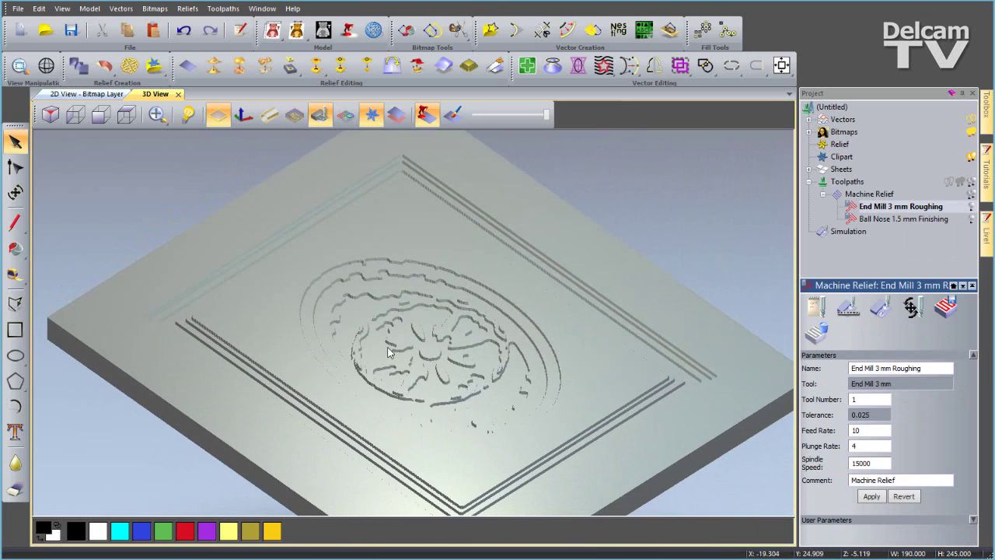
# Step: Simulate the Ball Nose 1.5 mm Finishing toolpath over the roughed block and inspect the carved flower and frame
pyautogui.rightClick(938, 222)
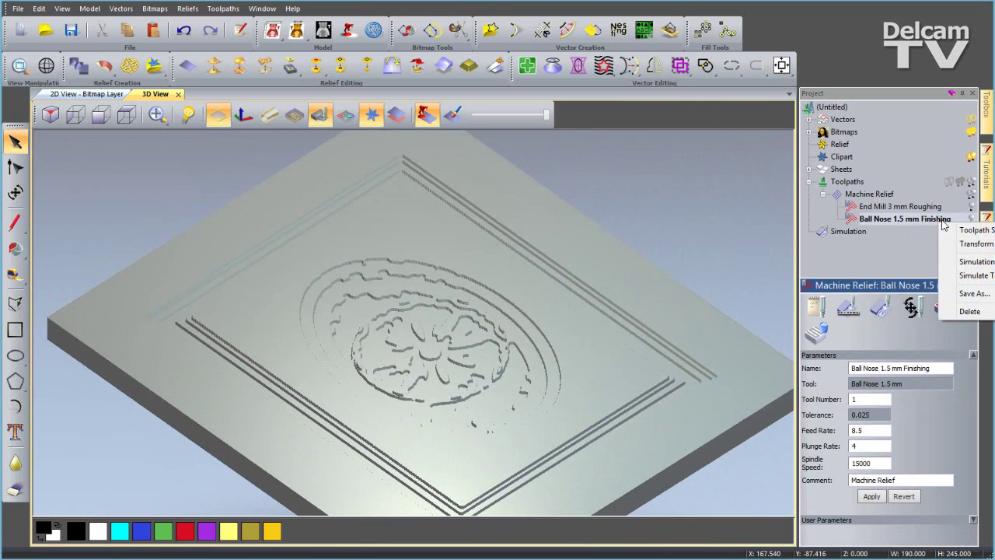
pyautogui.click(967, 276)
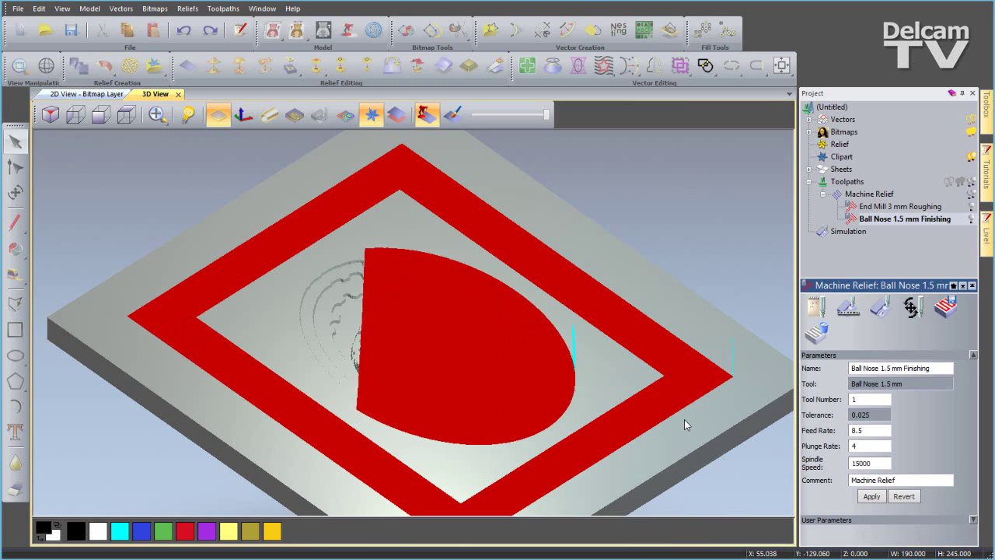
pyautogui.moveTo(495, 392); pyautogui.dragTo(462, 336)
pyautogui.scroll(5, 439, 417)
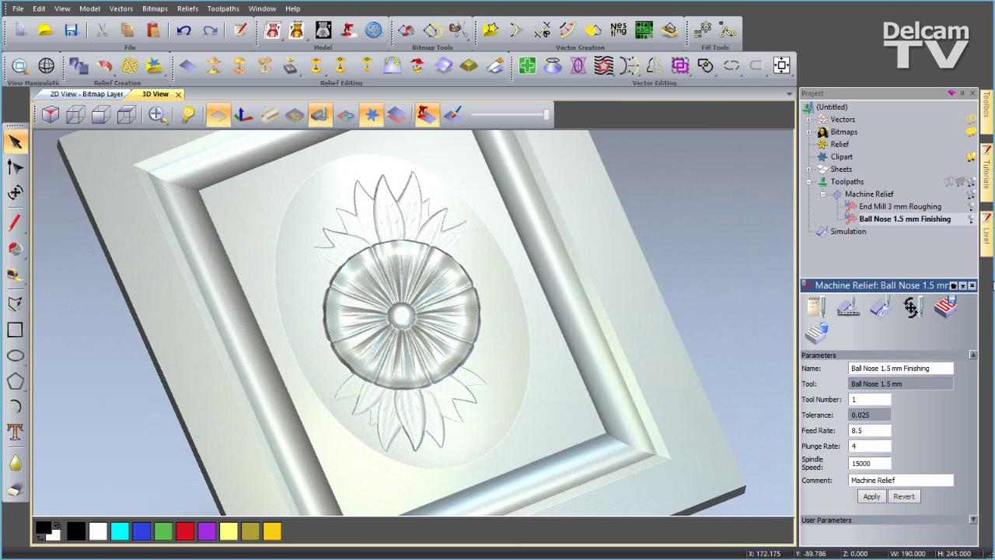
# Step: Apply the Medium Oak (V) material to the simulation and view the whole panel
pyautogui.click(851, 232)
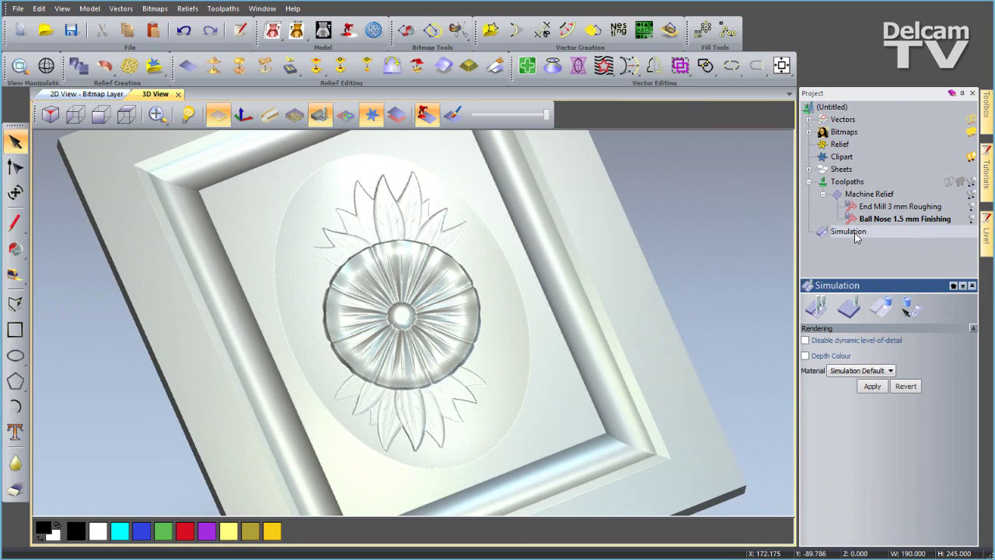
pyautogui.click(890, 371)
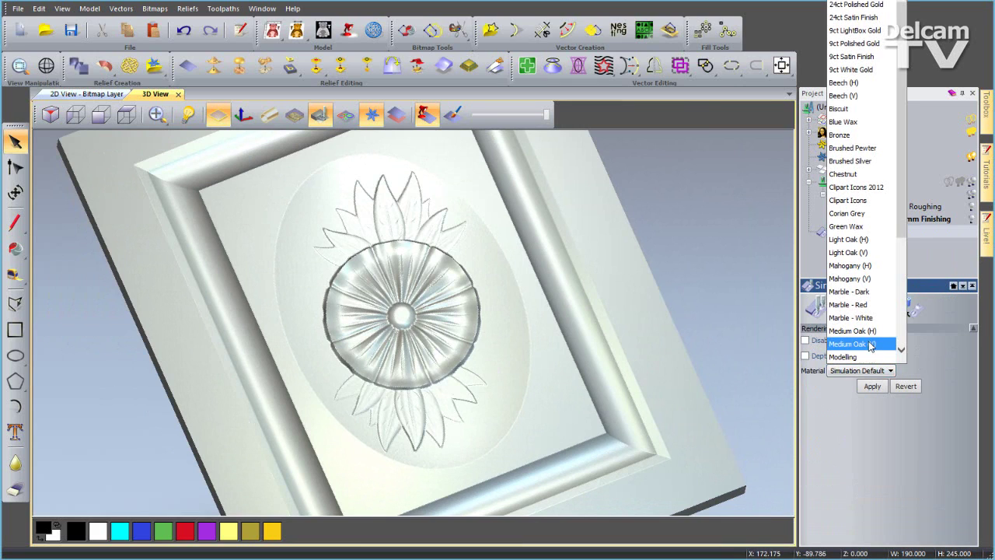
pyautogui.click(852, 344)
pyautogui.click(874, 388)
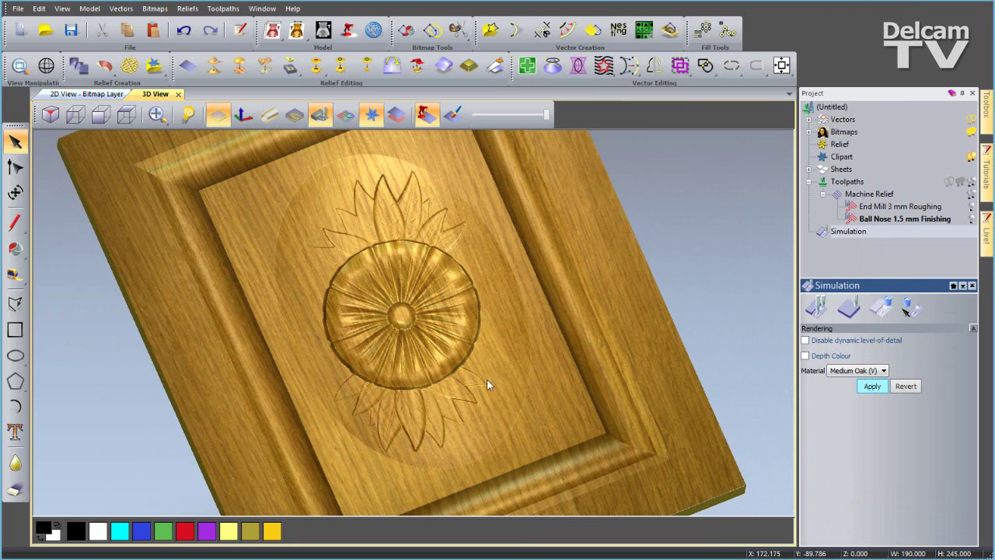
pyautogui.moveTo(484, 381); pyautogui.dragTo(432, 358)
pyautogui.scroll(-3, 425, 318)
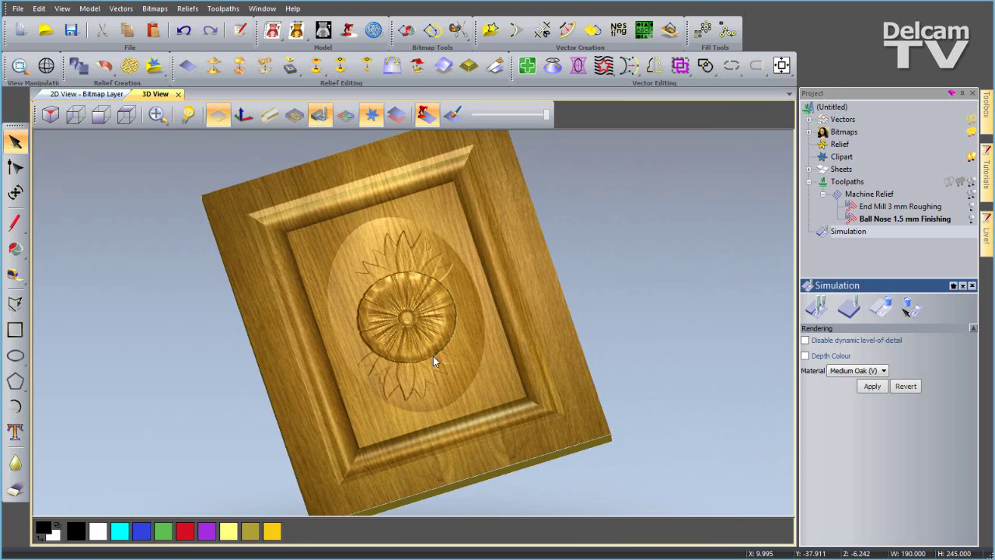
# Step: Start saving the Machine Relief roughing and finishing toolpaths and browse to the AWFS_cabinet_door folder on the Desktop
pyautogui.click(850, 182)
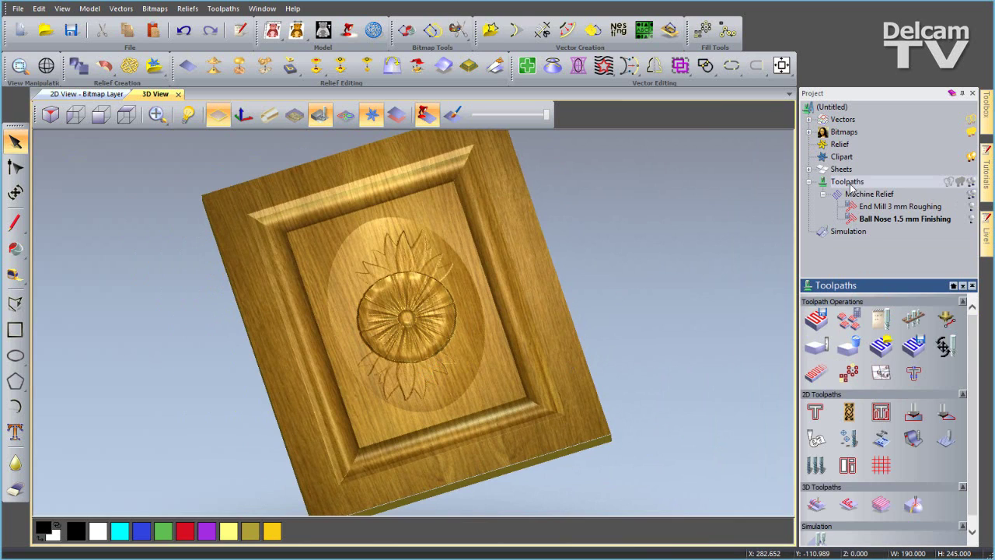
pyautogui.click(822, 320)
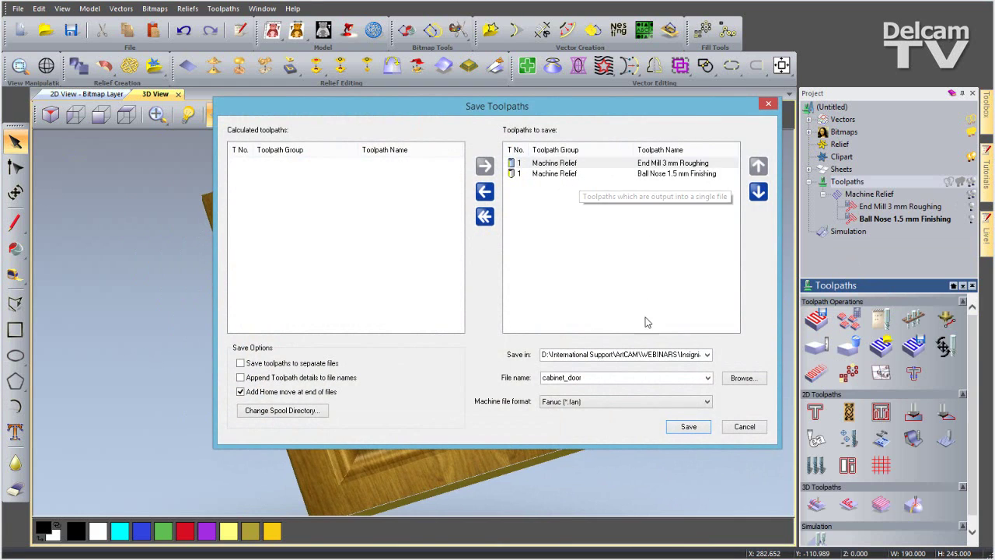
pyautogui.click(742, 379)
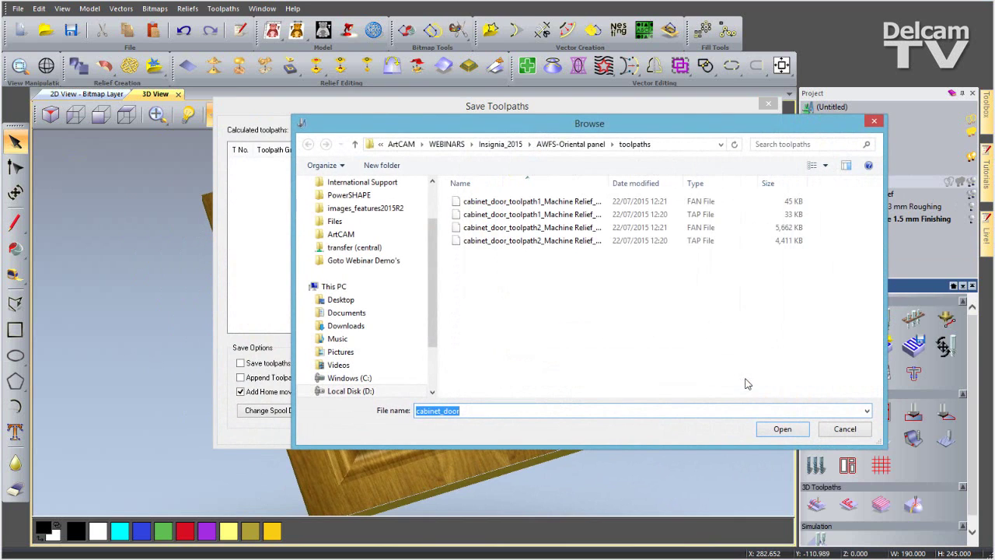
pyautogui.scroll(2, 410, 264)
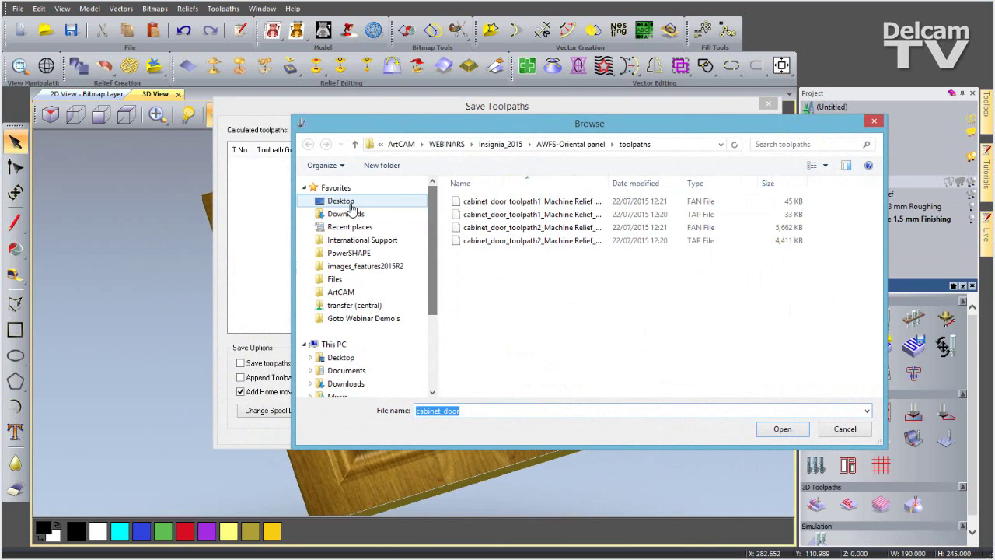
pyautogui.click(342, 203)
pyautogui.scroll(-5, 840, 303)
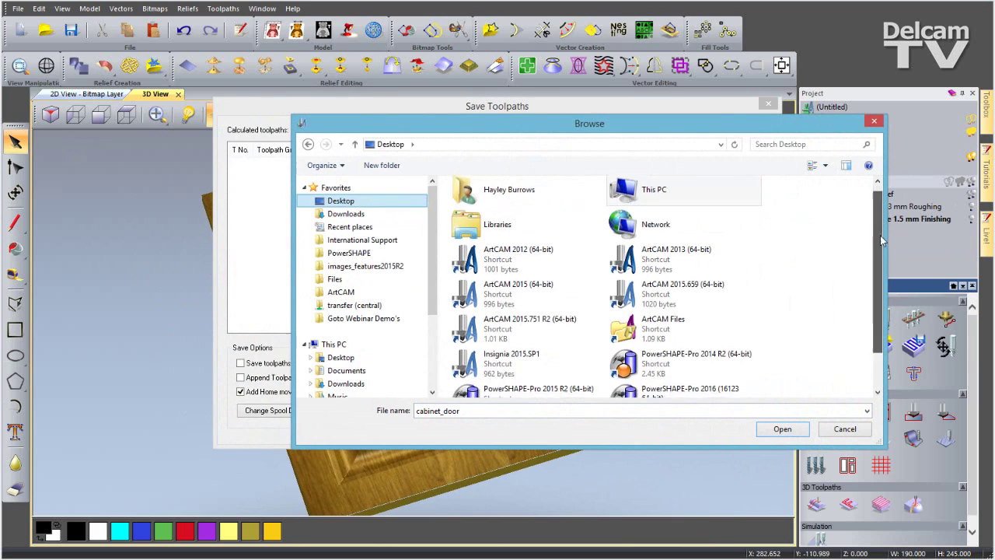
pyautogui.doubleClick(694, 379)
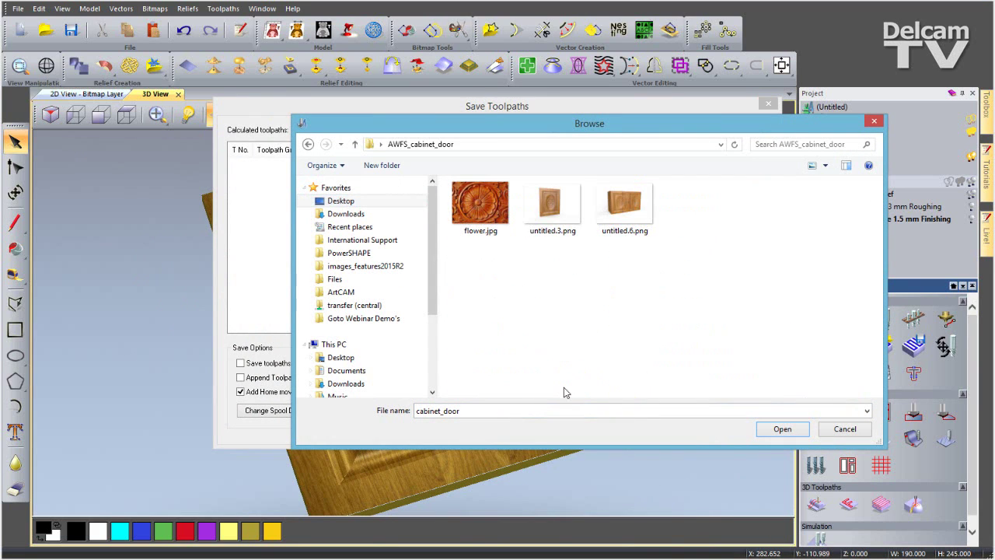
# Step: Create a folder named toolpaths inside AWFS_cabinet_door and set it as the save location
pyautogui.rightClick(721, 315)
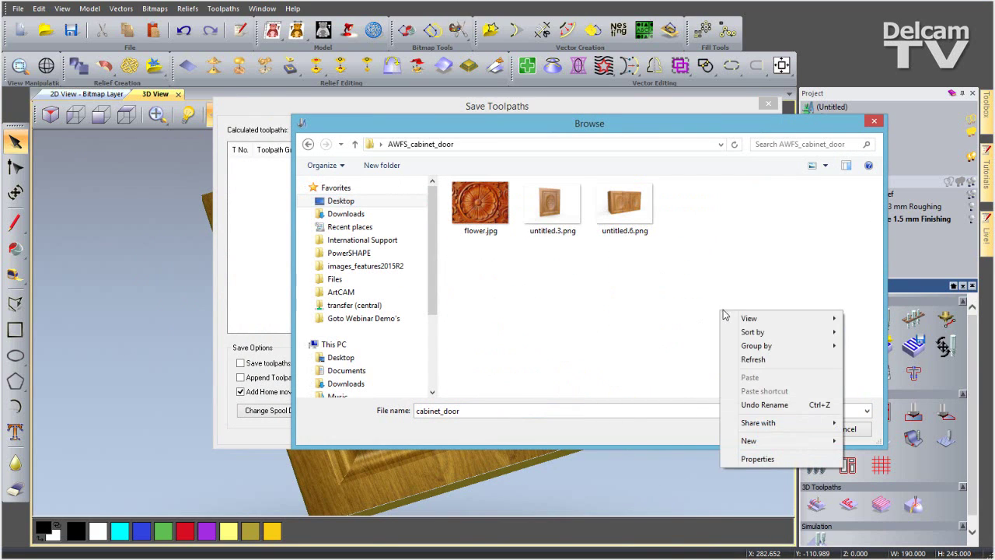
pyautogui.moveTo(754, 440)
pyautogui.click(864, 441)
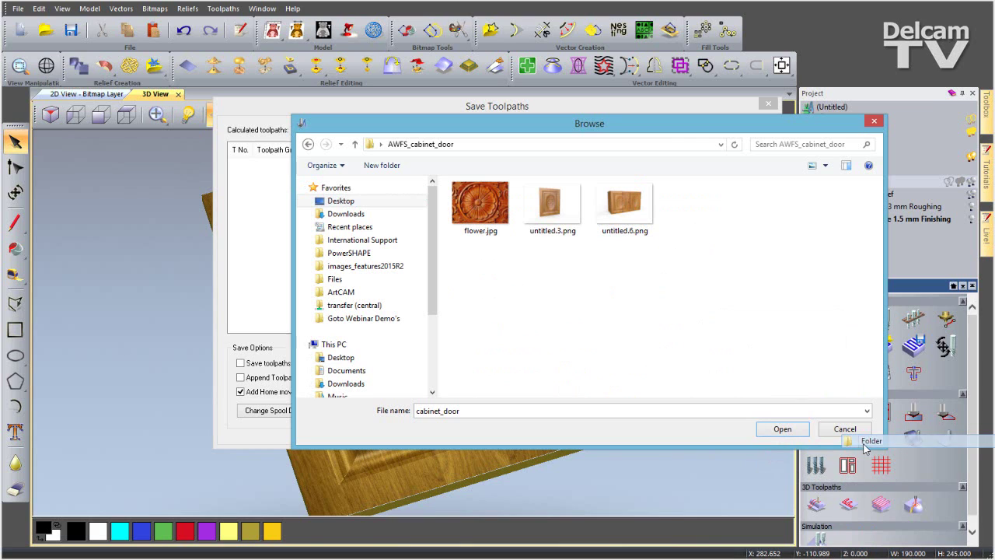
pyautogui.write('t')
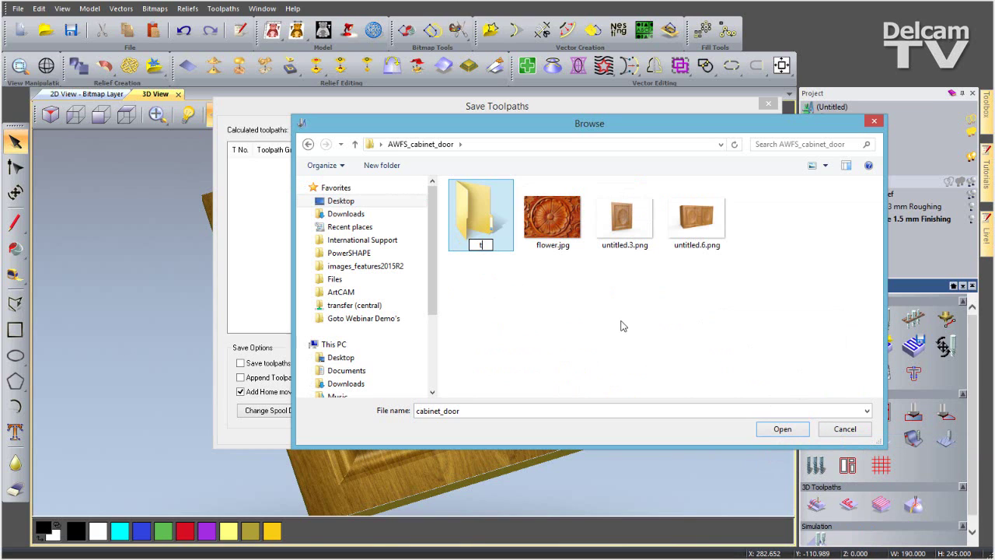
pyautogui.write('oolpaths')
pyautogui.press('Return')
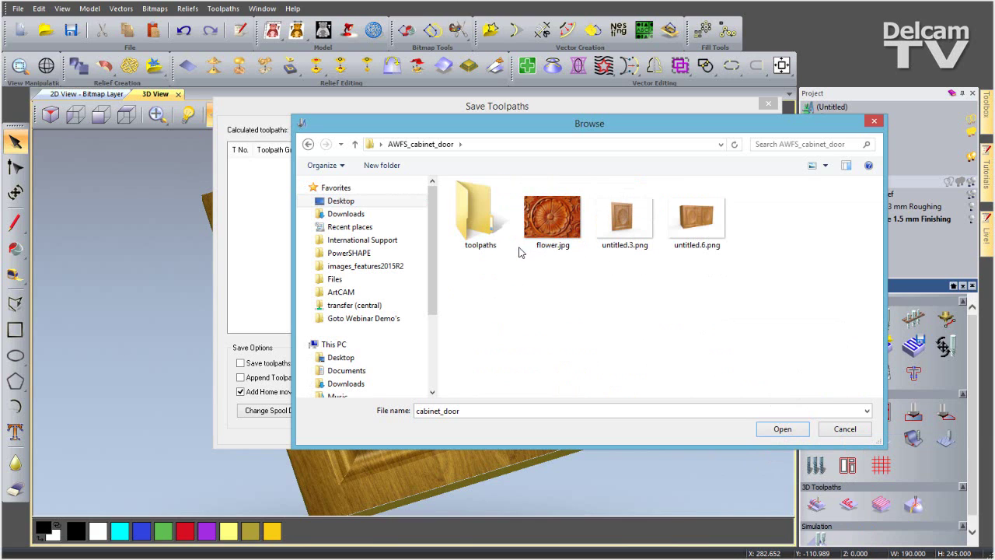
pyautogui.doubleClick(480, 237)
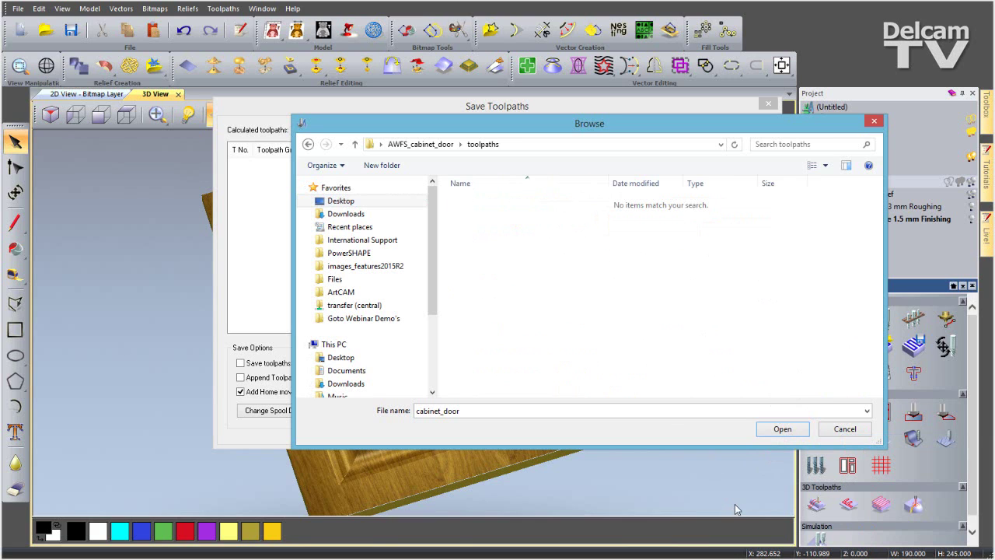
pyautogui.click(783, 430)
# Step: Save the toolpaths as cabinet_door in Fanuc (*.fan) format, to separate files with toolpath details appended to the file names
pyautogui.doubleClick(600, 379)
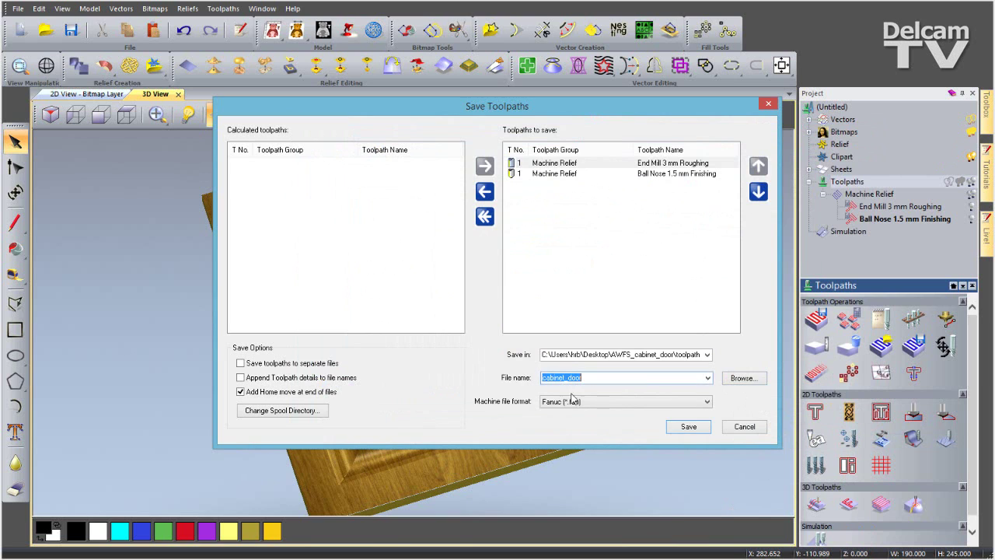
pyautogui.click(657, 402)
pyautogui.scroll(-1, 662, 389)
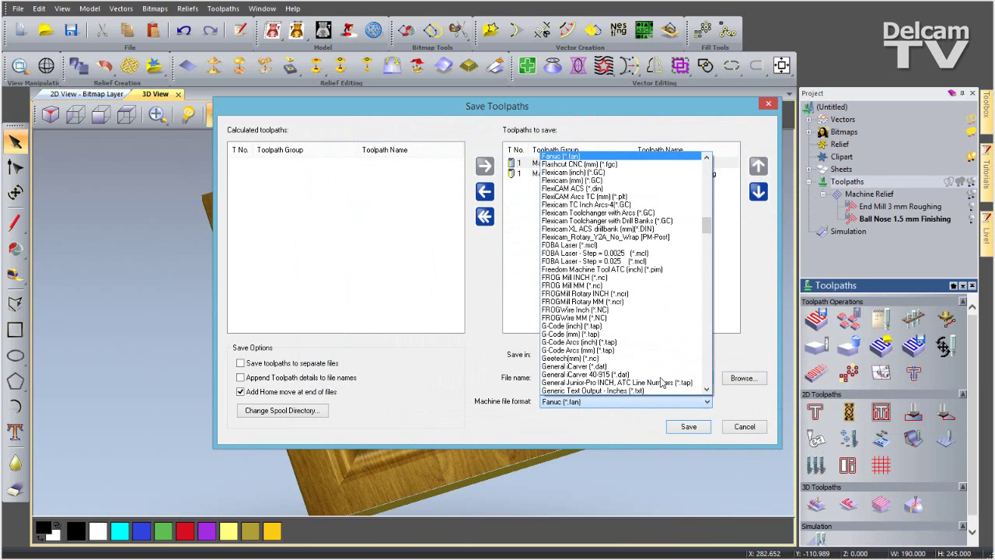
pyautogui.scroll(4, 710, 232)
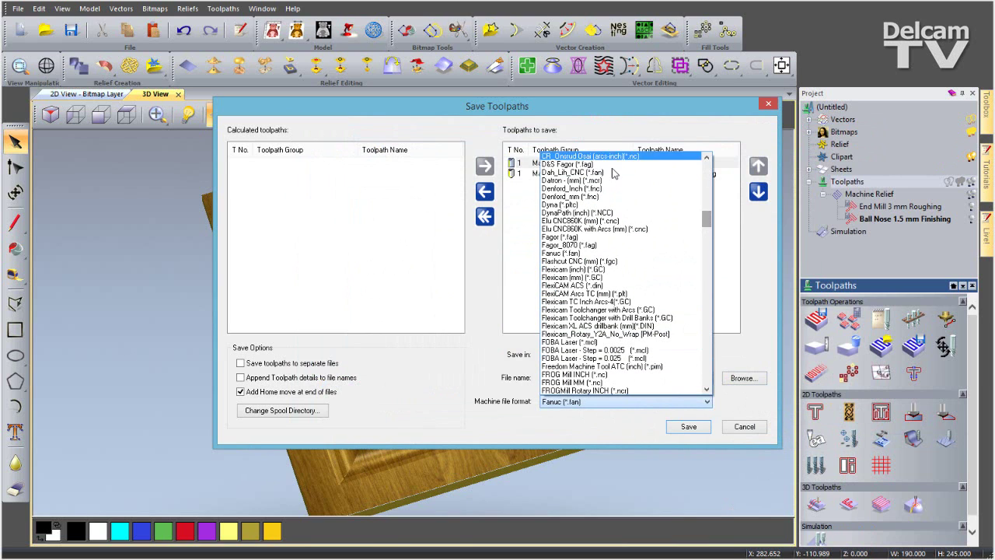
pyautogui.click(602, 253)
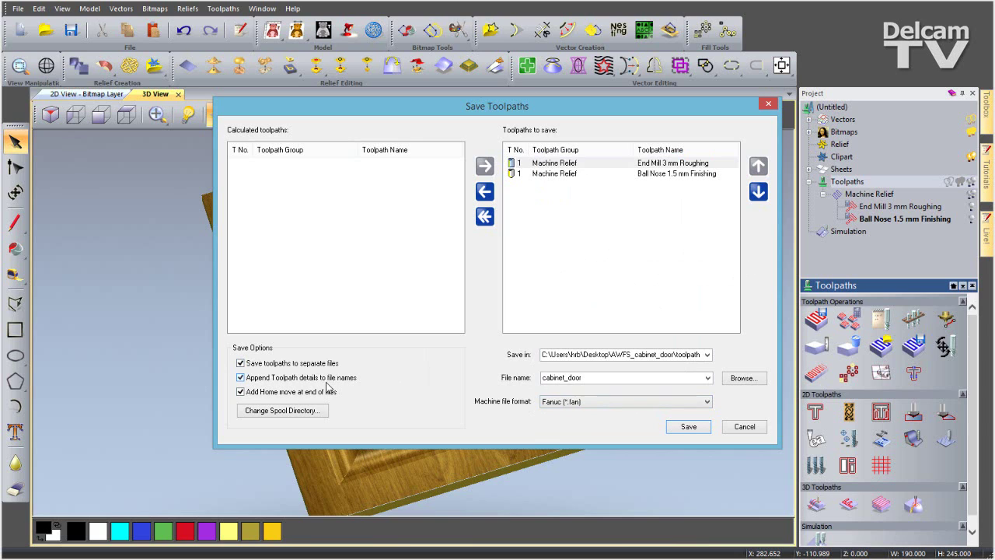
pyautogui.click(689, 428)
# Step: Switch to File Explorer and check the full names of the saved roughing and finishing files in the toolpaths folder
pyautogui.hotkey('alt', 'Tab')
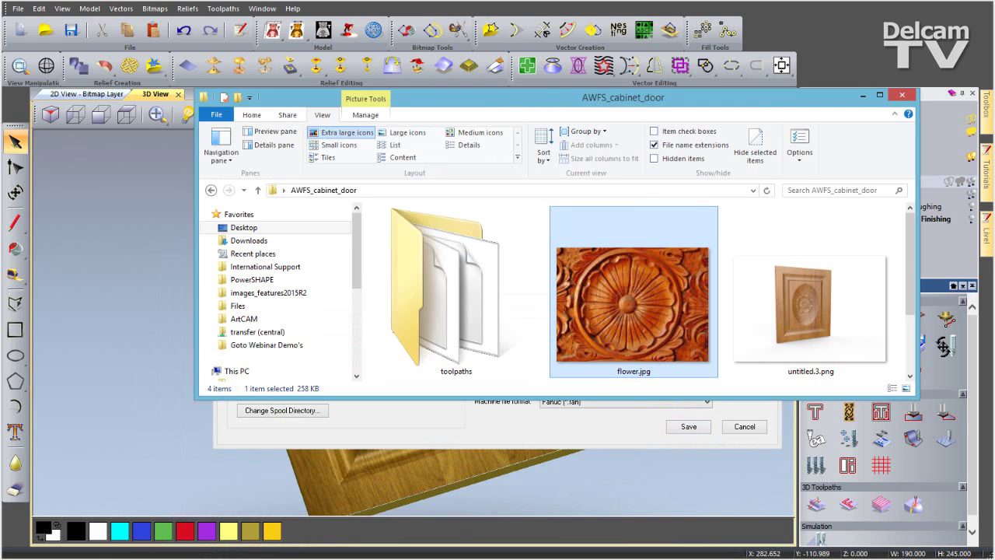
pyautogui.click(482, 322)
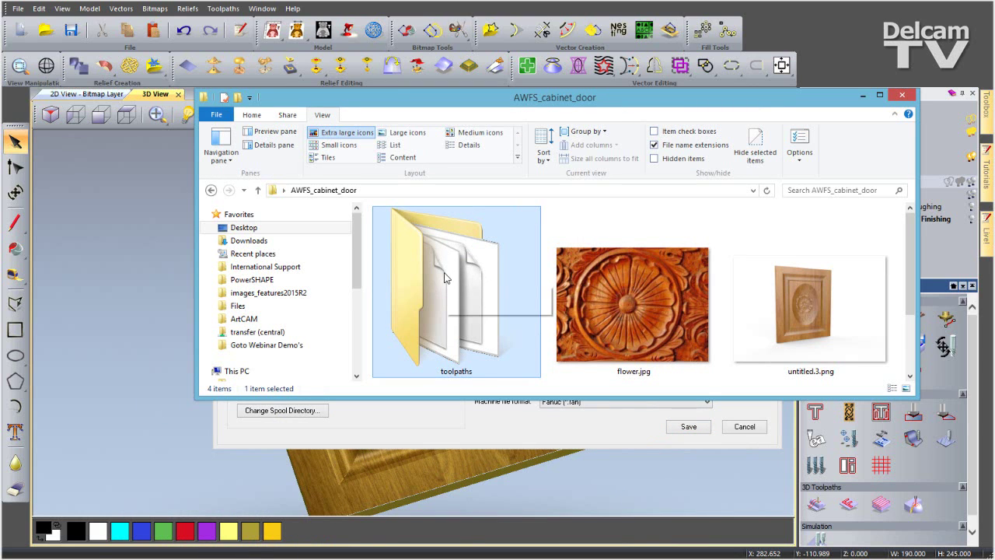
pyautogui.doubleClick(446, 278)
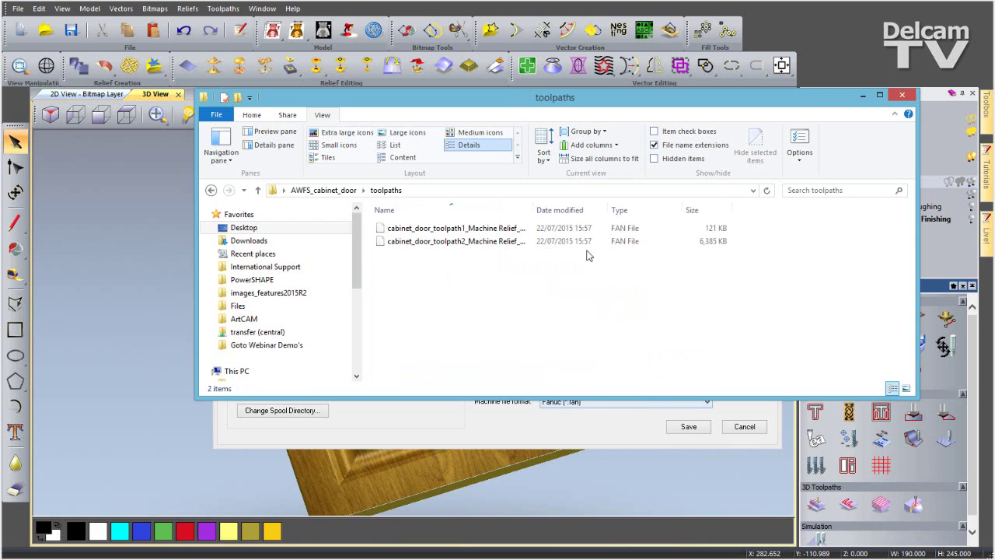
pyautogui.moveTo(534, 208); pyautogui.dragTo(692, 208)
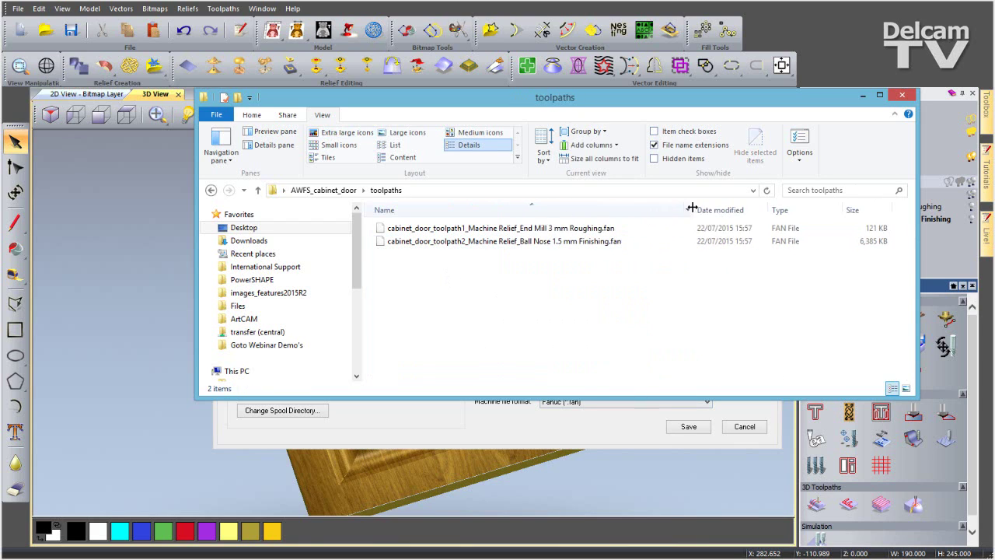
pyautogui.click(597, 229)
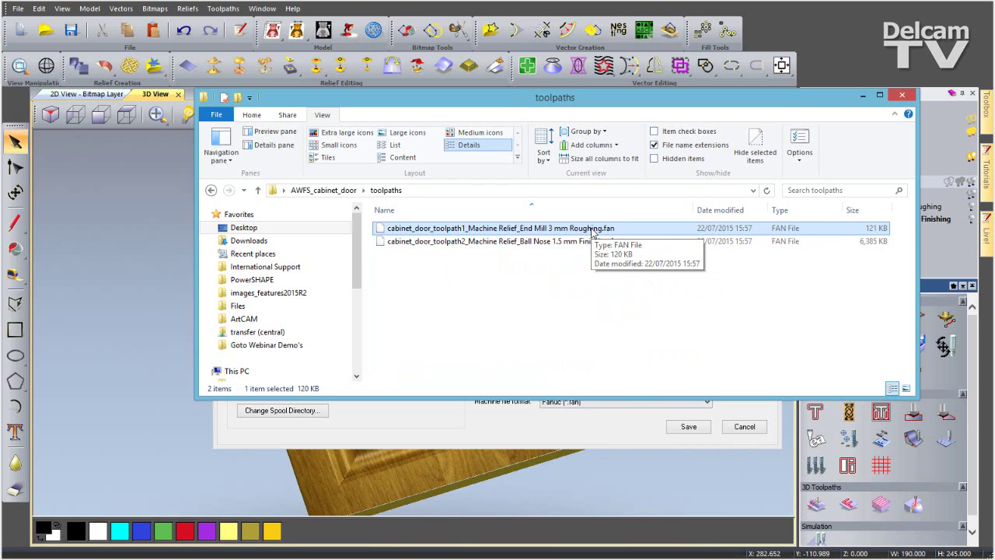
pyautogui.click(600, 244)
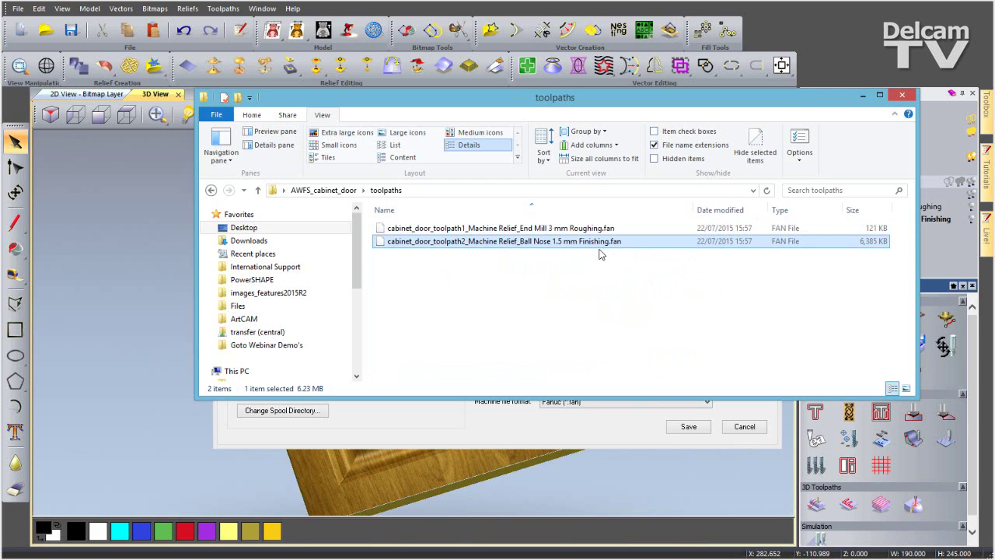
# Step: Read through the End Mill 3 mm Roughing file's code in Notepad++, then close it and the folder window
pyautogui.rightClick(592, 228)
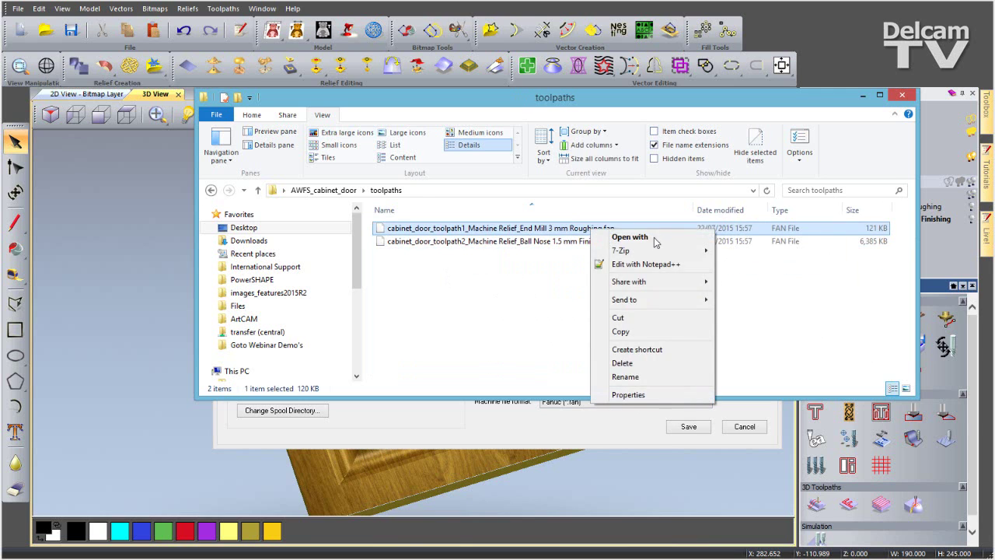
pyautogui.click(644, 261)
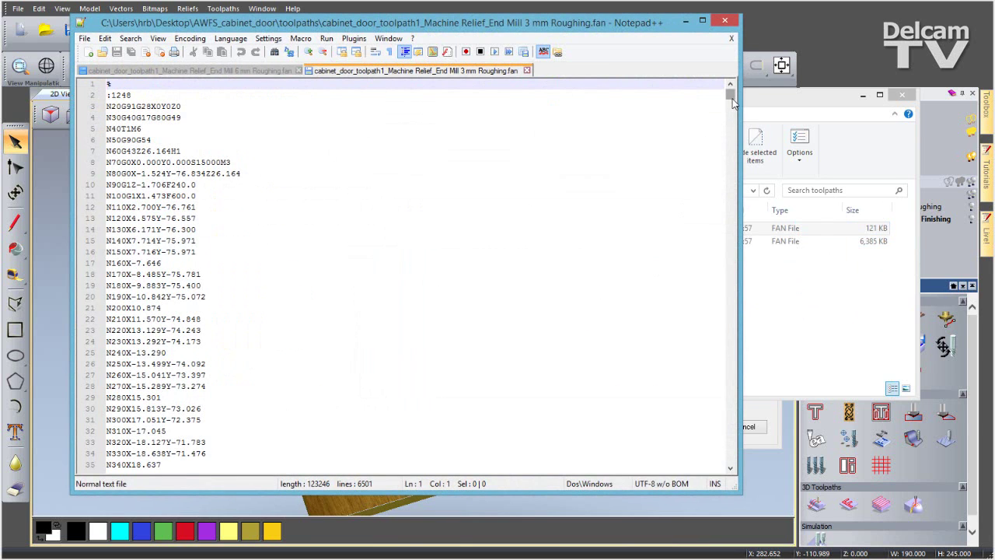
pyautogui.moveTo(731, 104); pyautogui.dragTo(735, 176)
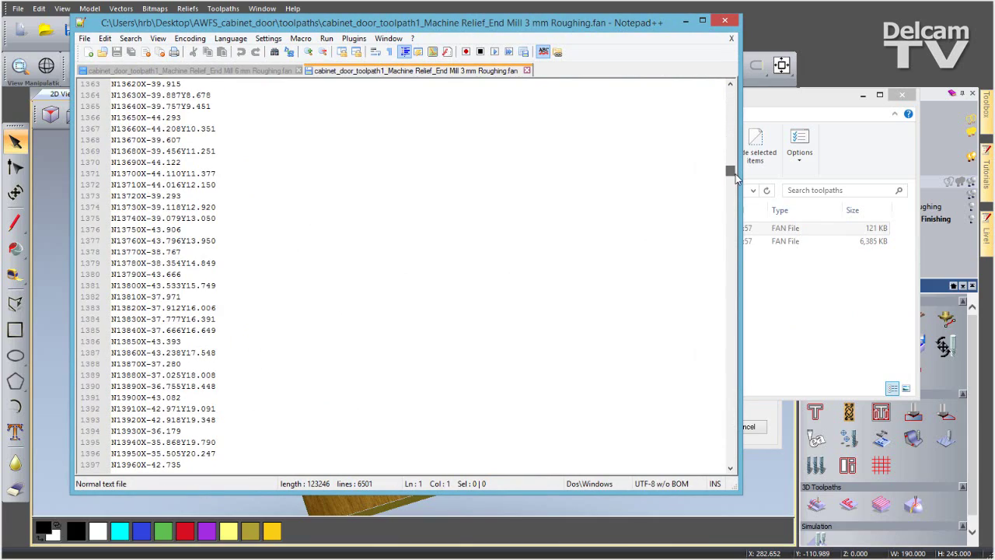
pyautogui.click(727, 24)
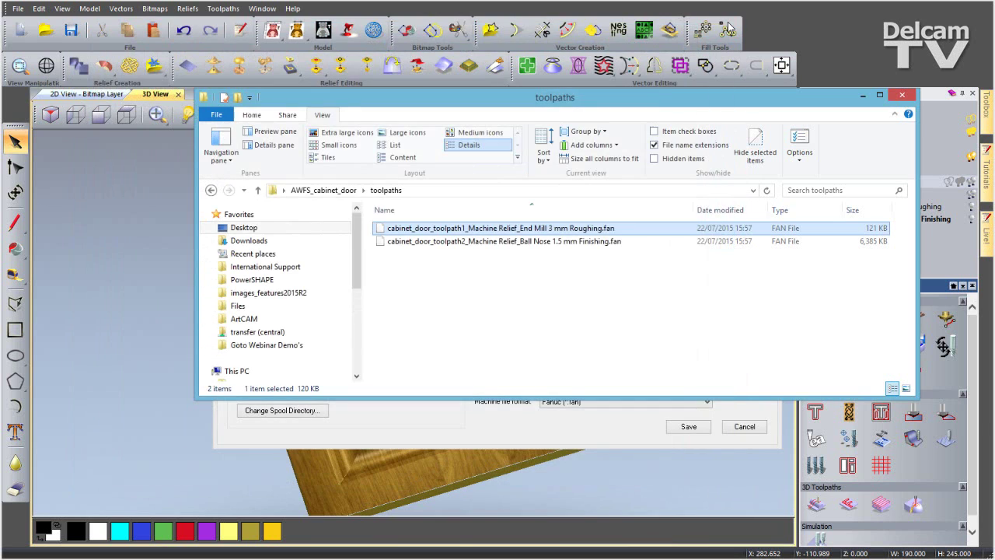
pyautogui.click(901, 94)
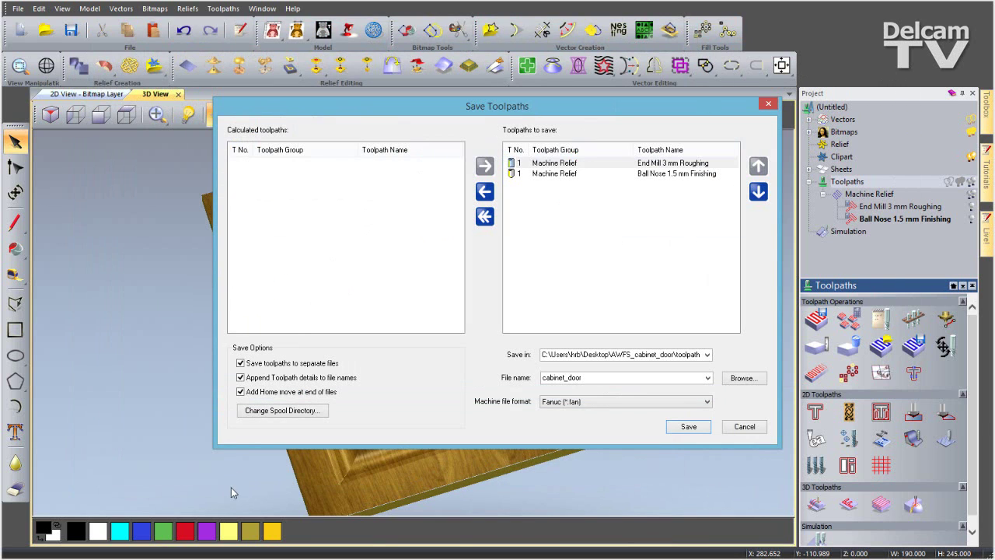
# Step: Open the rendered door image untitled.3.png from the AWFS_cabinet_door folder on the Desktop in File Explorer
pyautogui.press('super+e')
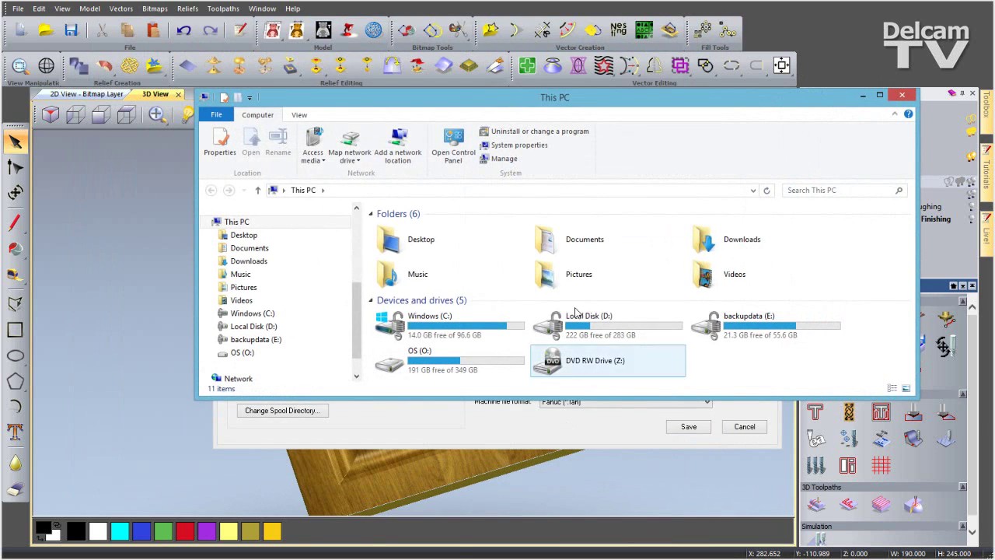
pyautogui.click(249, 234)
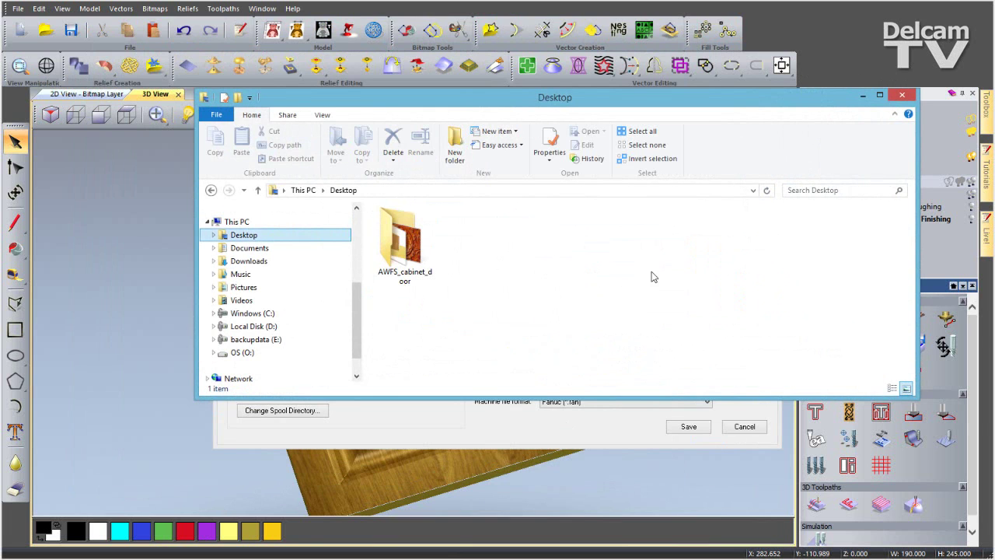
pyautogui.doubleClick(404, 237)
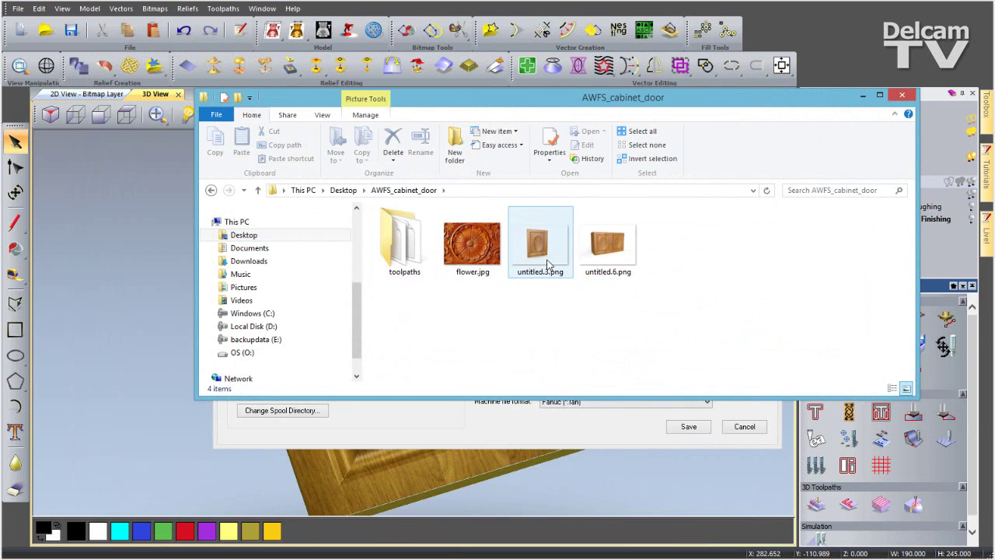
pyautogui.click(548, 259)
pyautogui.doubleClick(548, 259)
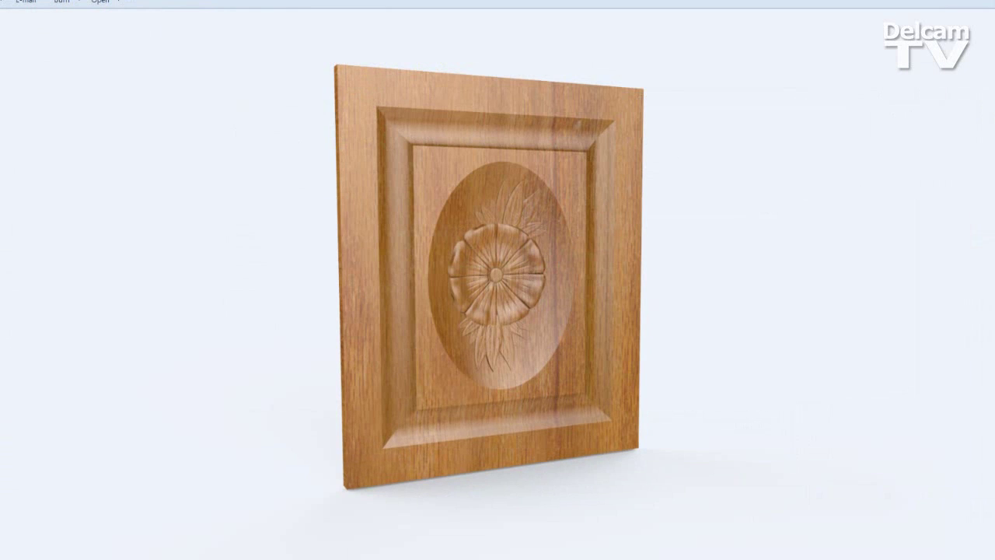